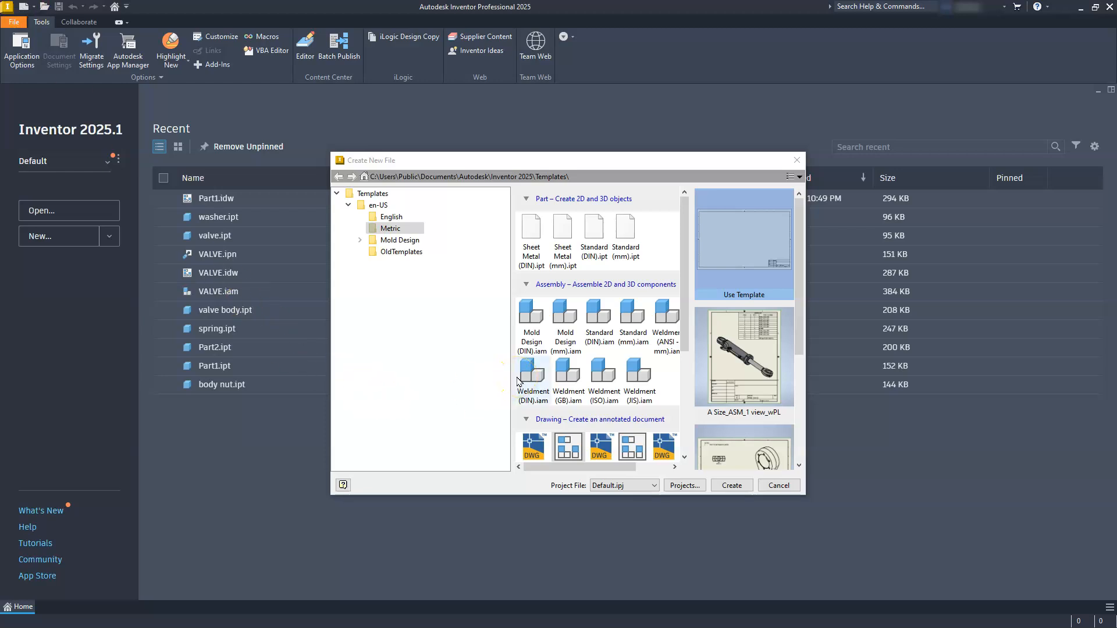
# Create a new metric part from the Standard (mm).ipt template
pyautogui.click(389, 232)
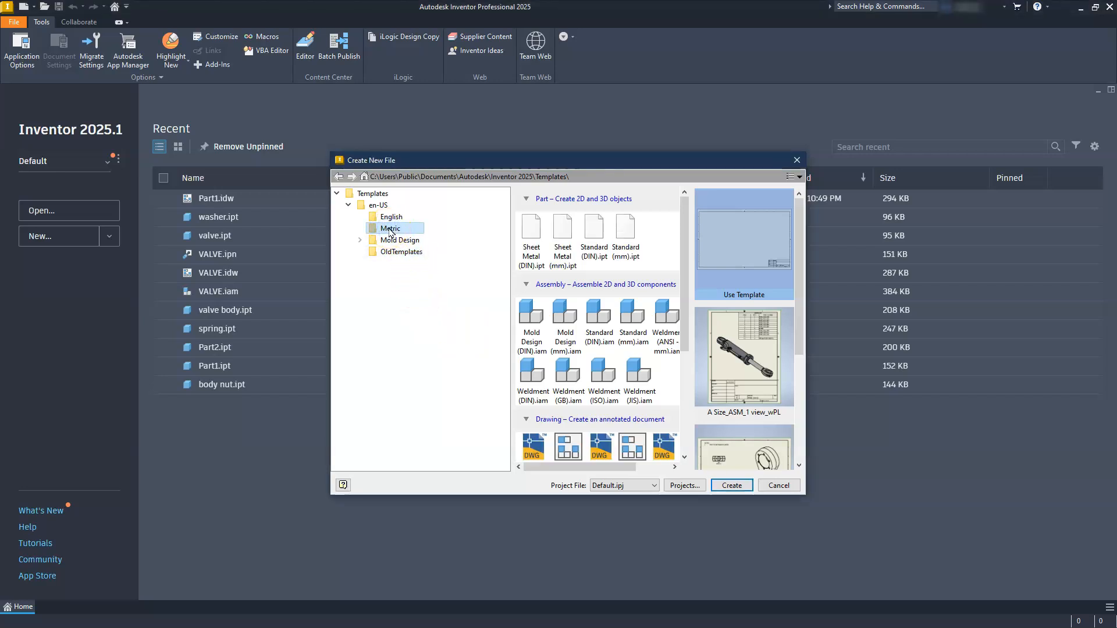
pyautogui.click(628, 250)
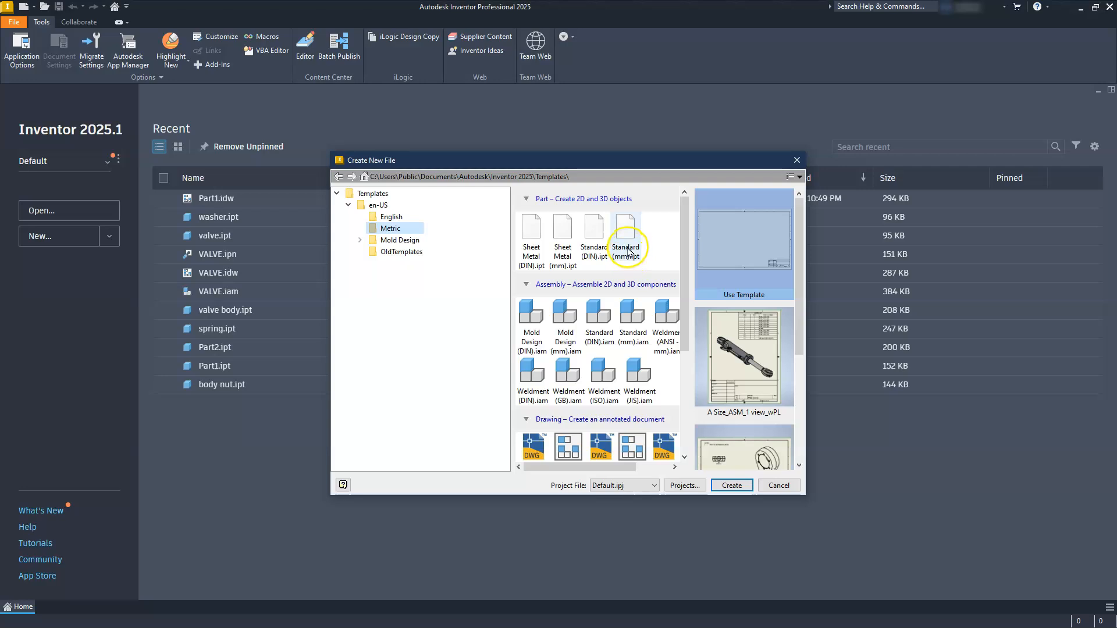
pyautogui.click(728, 492)
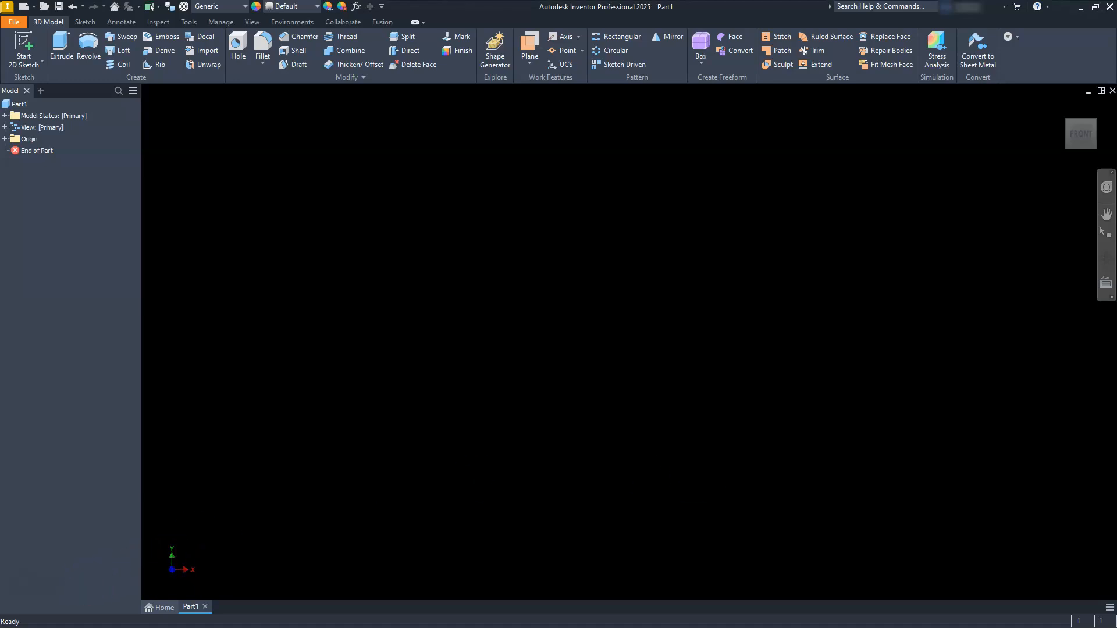
# Start a 2D sketch on the front XY plane of the new part
pyautogui.click(252, 471)
pyautogui.click(406, 448)
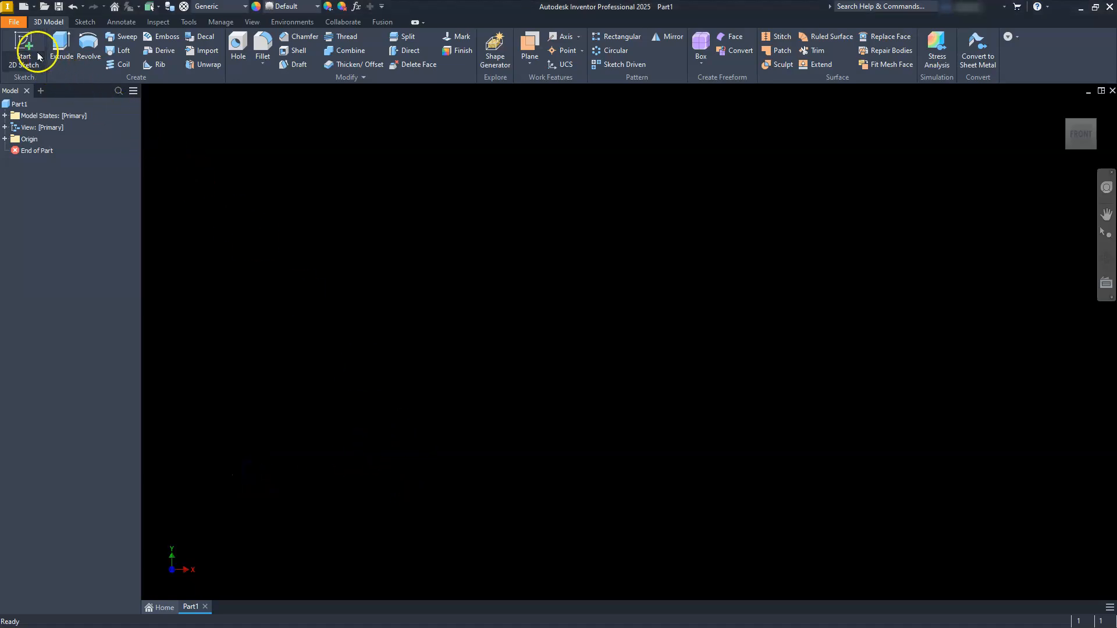
pyautogui.click(22, 40)
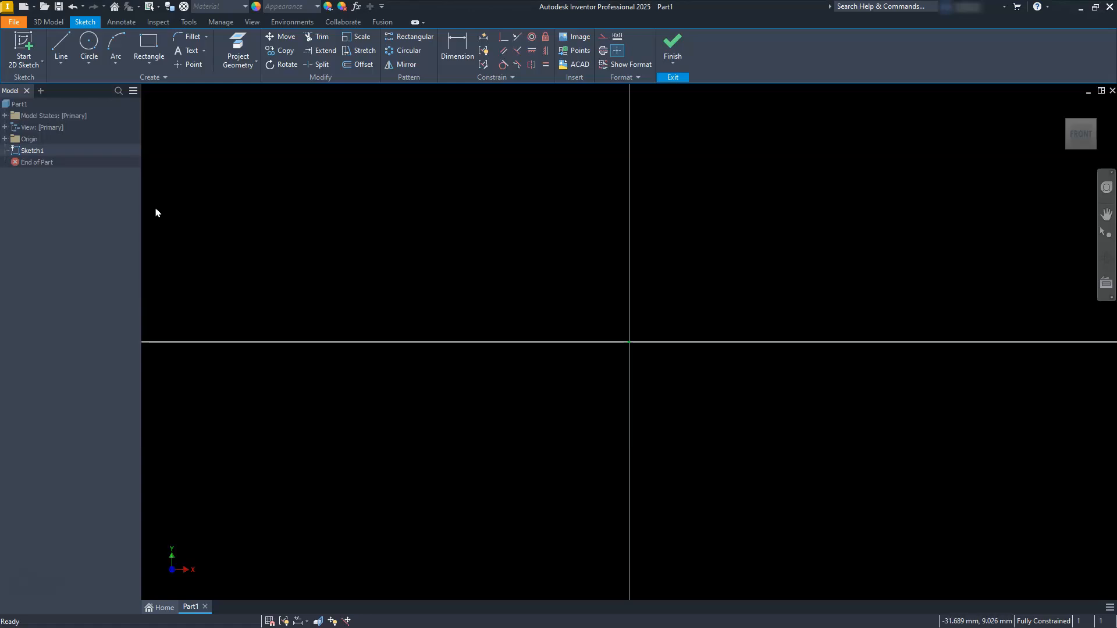
pyautogui.click(644, 464)
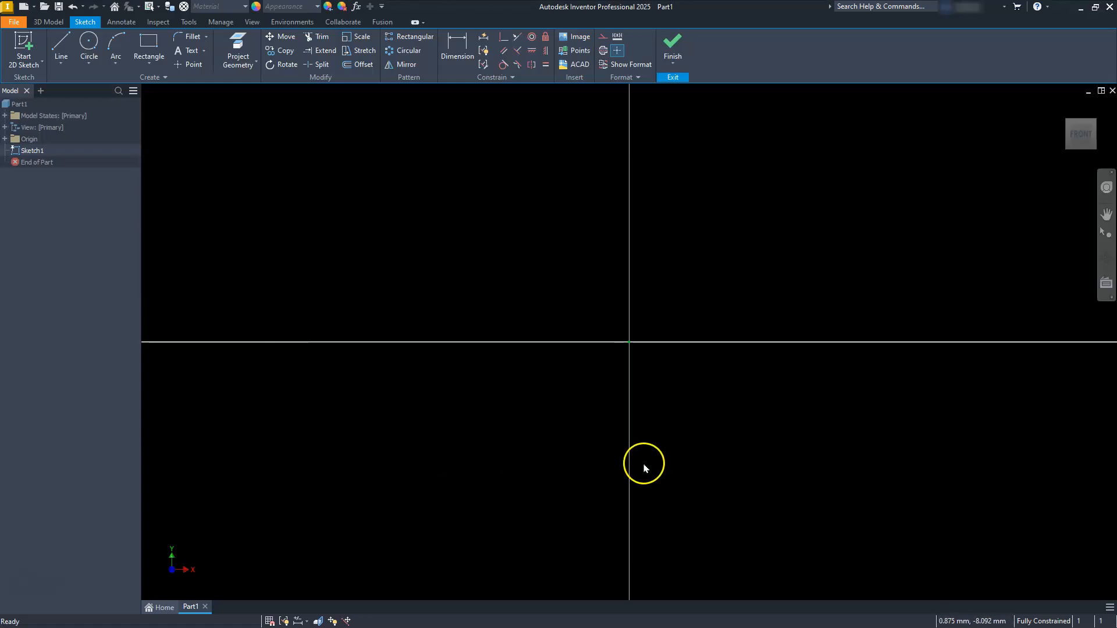
pyautogui.moveTo(643, 464); pyautogui.dragTo(644, 372, button='middle')
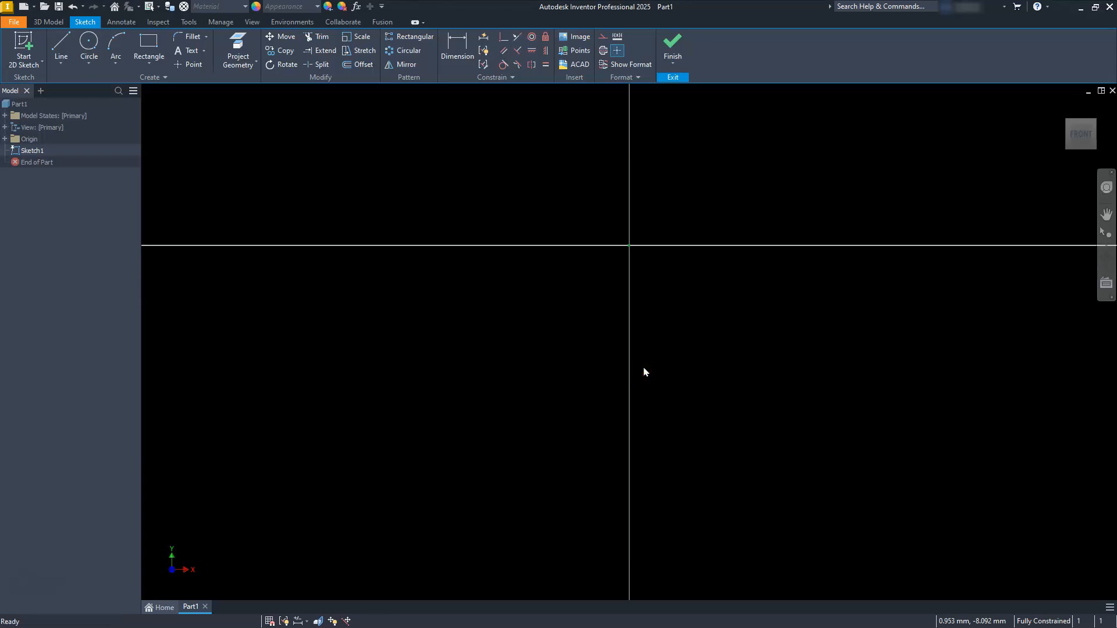
# Sketch a 64 mm diameter circle centred on the vertical axis about 16 mm below the origin
pyautogui.click(87, 37)
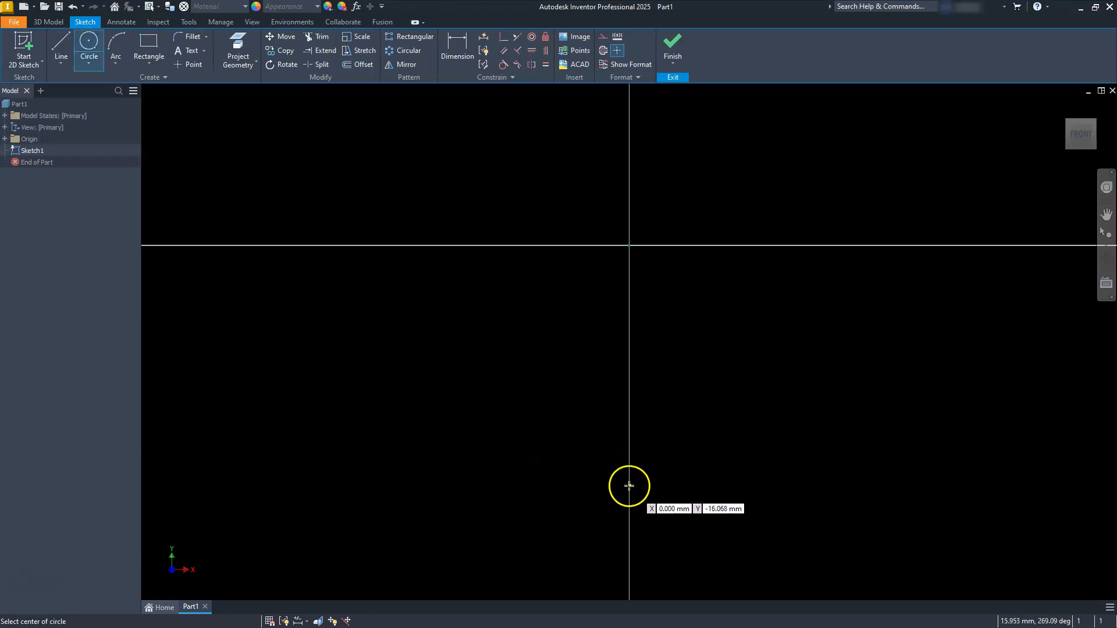
pyautogui.click(629, 486)
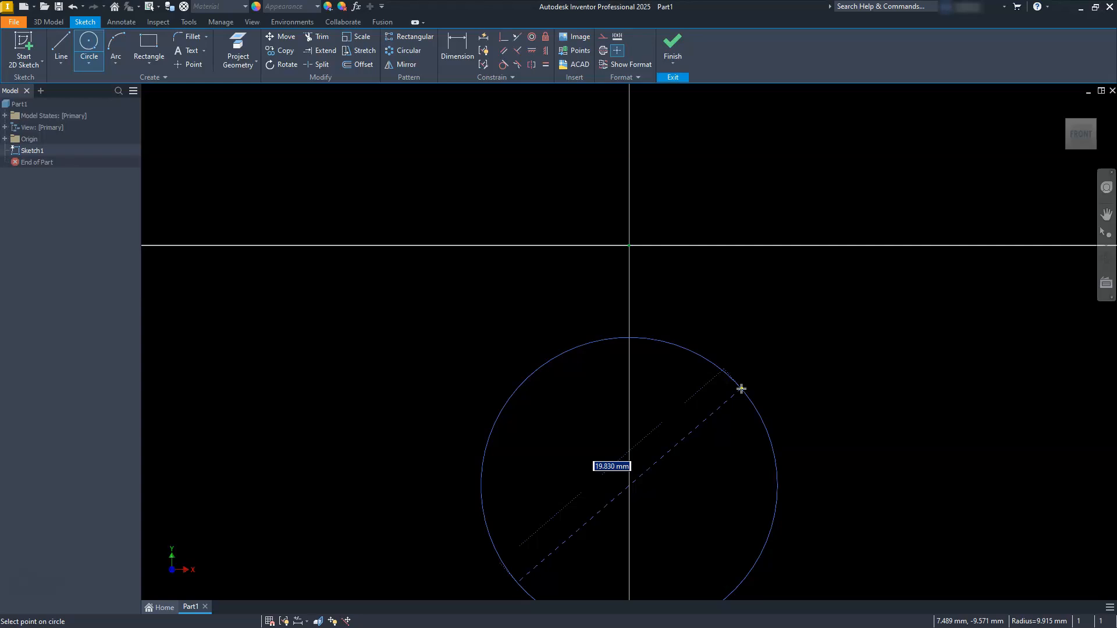
pyautogui.write('64')
pyautogui.press('Return')
pyautogui.scroll(2, 708, 396)
pyautogui.scroll(2, 709, 396)
pyautogui.scroll(-8, 708, 395)
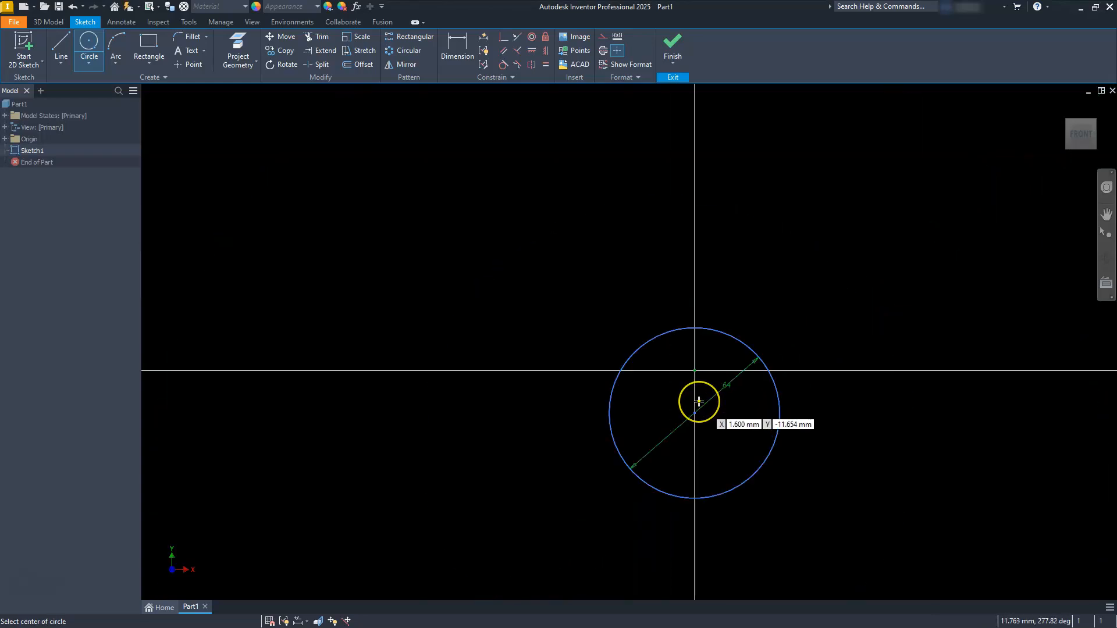
pyautogui.scroll(3, 699, 401)
pyautogui.click(641, 406)
pyautogui.press('Escape')
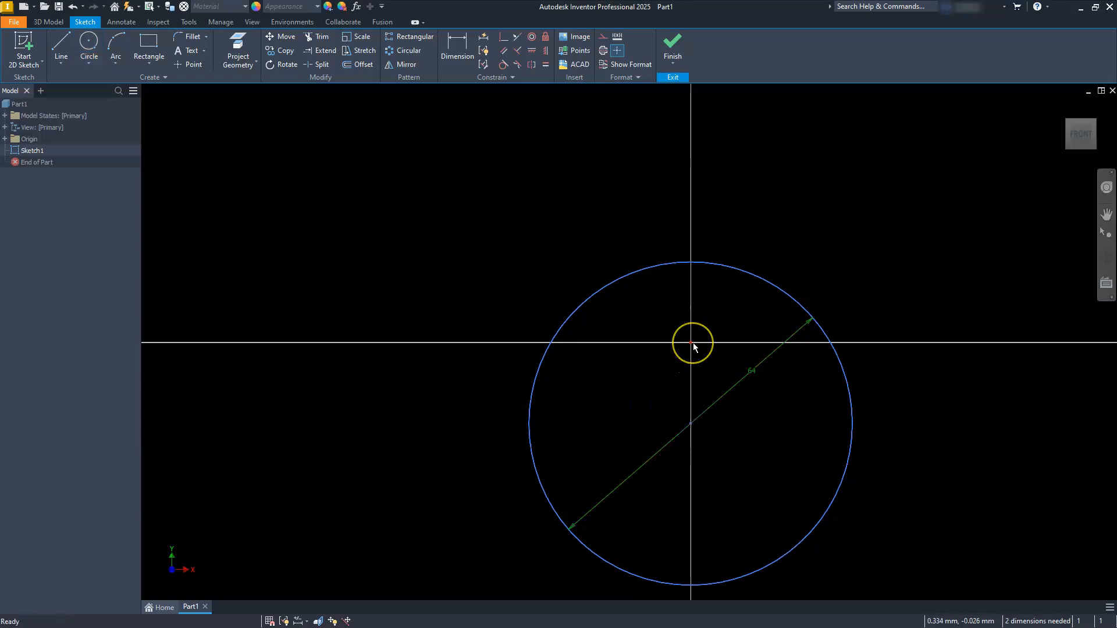
# Dimension the distance from the origin to the circle's centre and set it to 75/2 mm
pyautogui.click(455, 56)
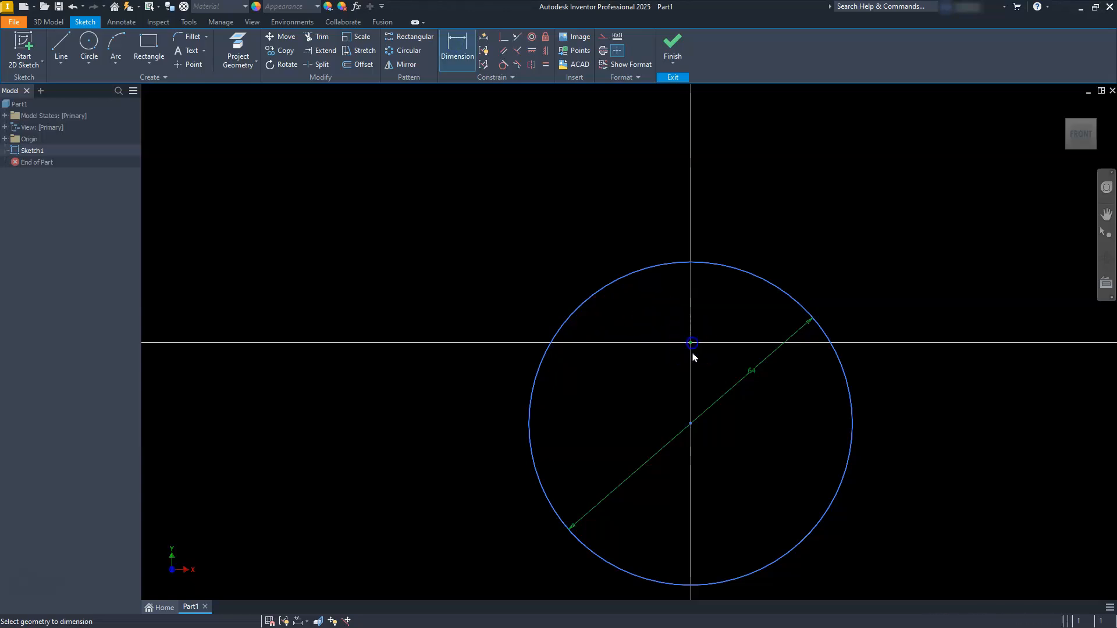
pyautogui.click(692, 424)
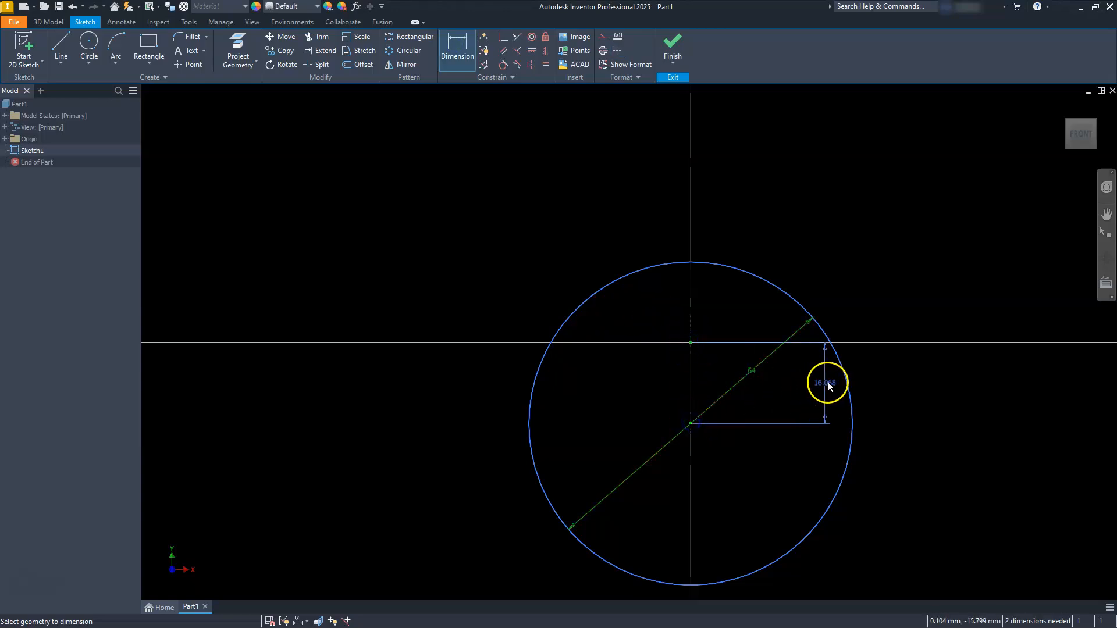
pyautogui.click(867, 377)
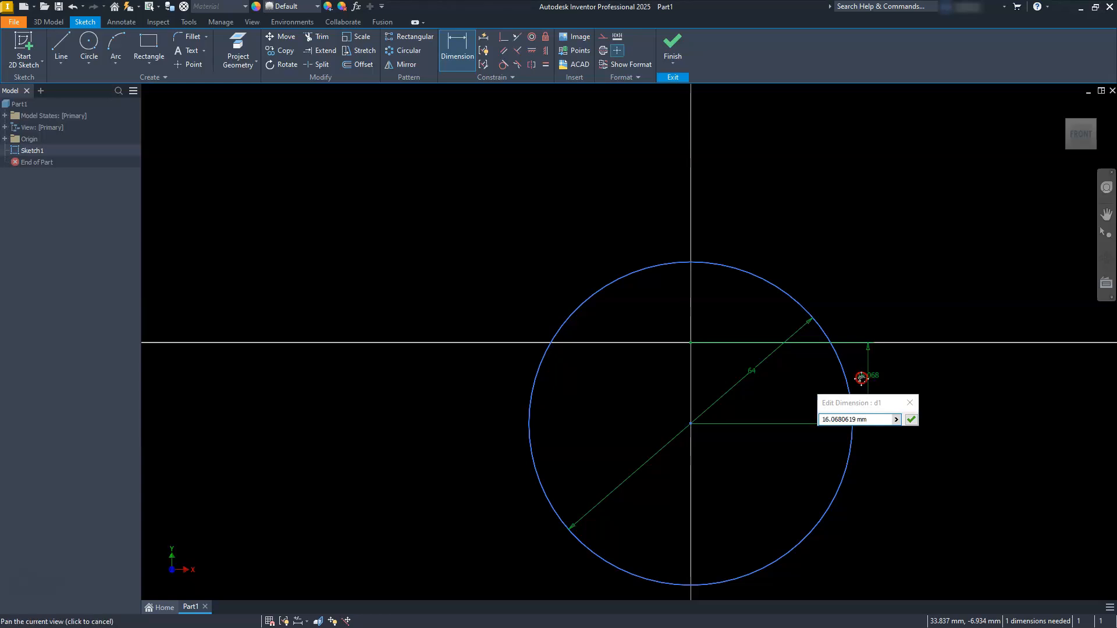
pyautogui.moveTo(862, 379); pyautogui.dragTo(811, 378, button='middle')
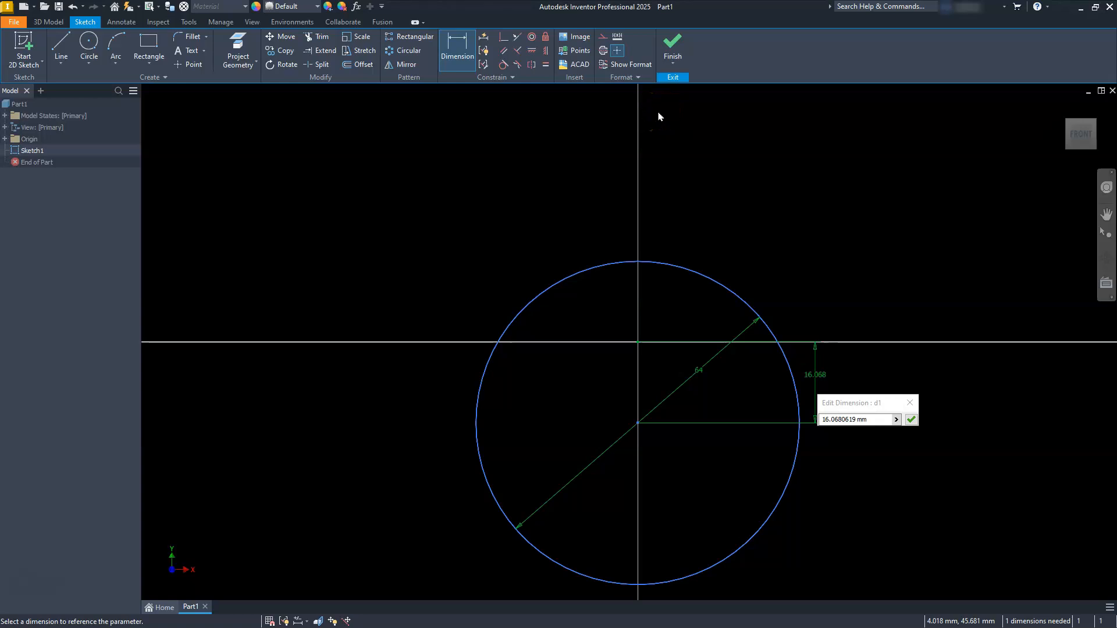
pyautogui.write('752')
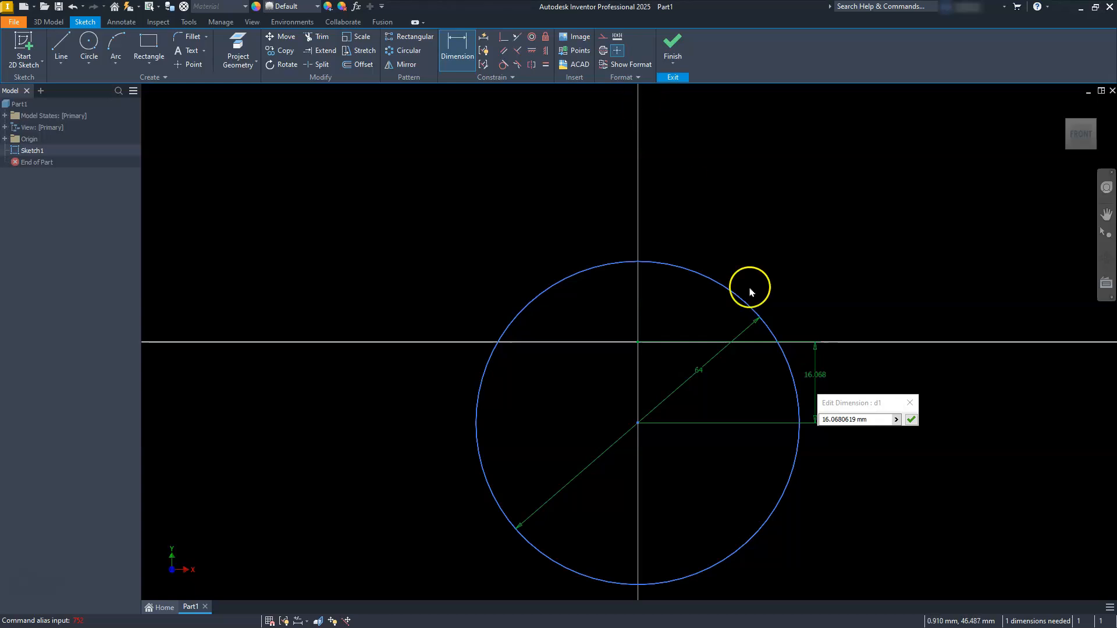
pyautogui.click(866, 424)
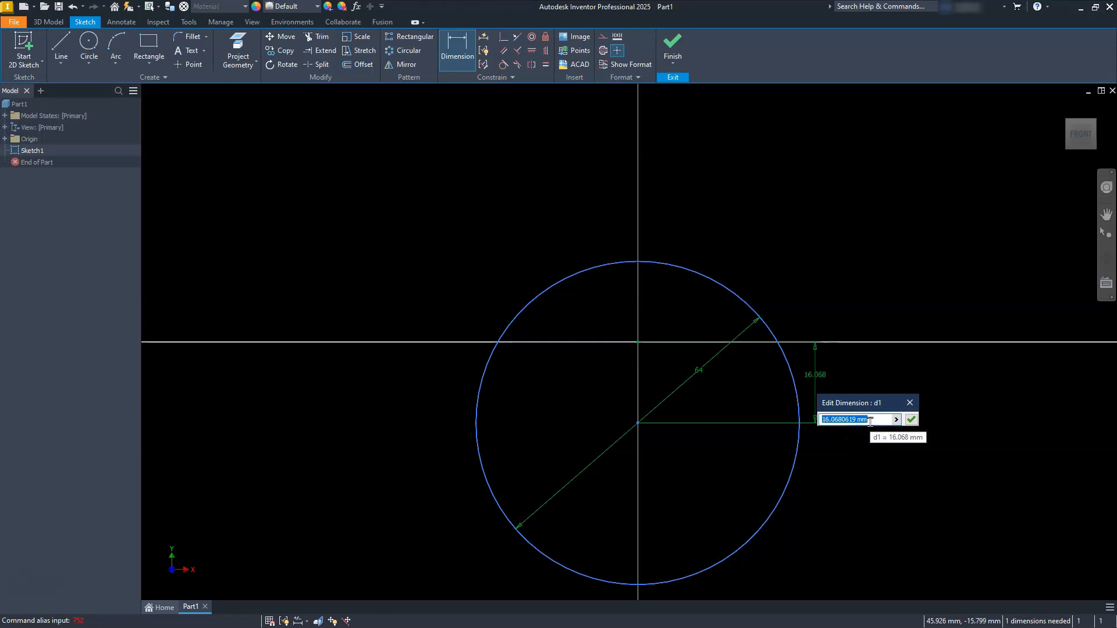
pyautogui.write('75/2')
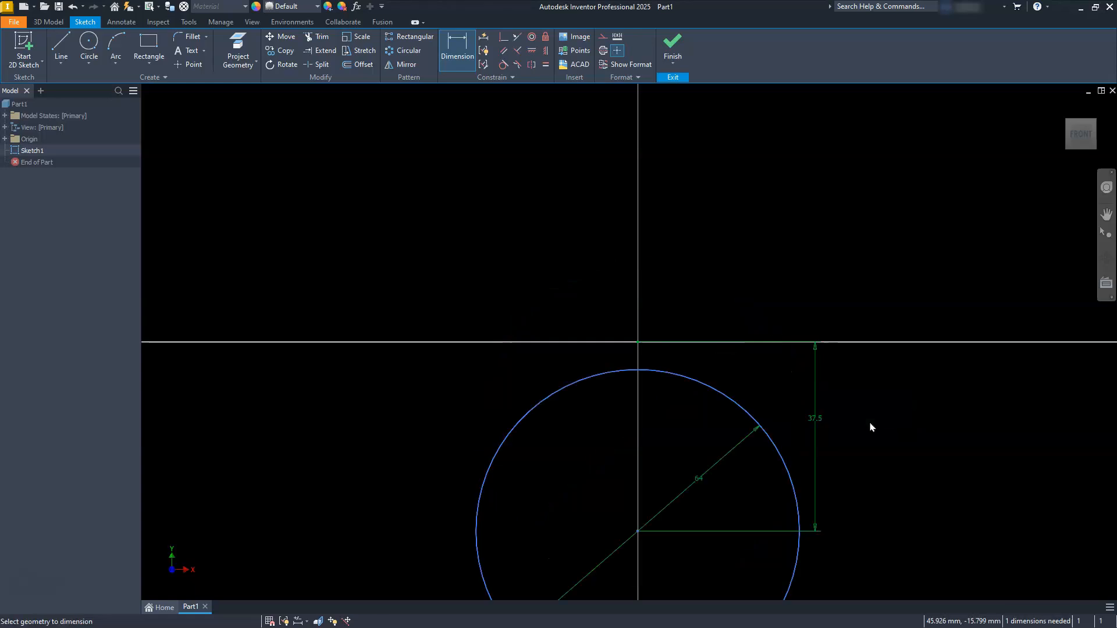
# Move the circle's centre sideways off the vertical axis to test its remaining freedom of movement
pyautogui.moveTo(664, 423); pyautogui.dragTo(678, 339, button='middle')
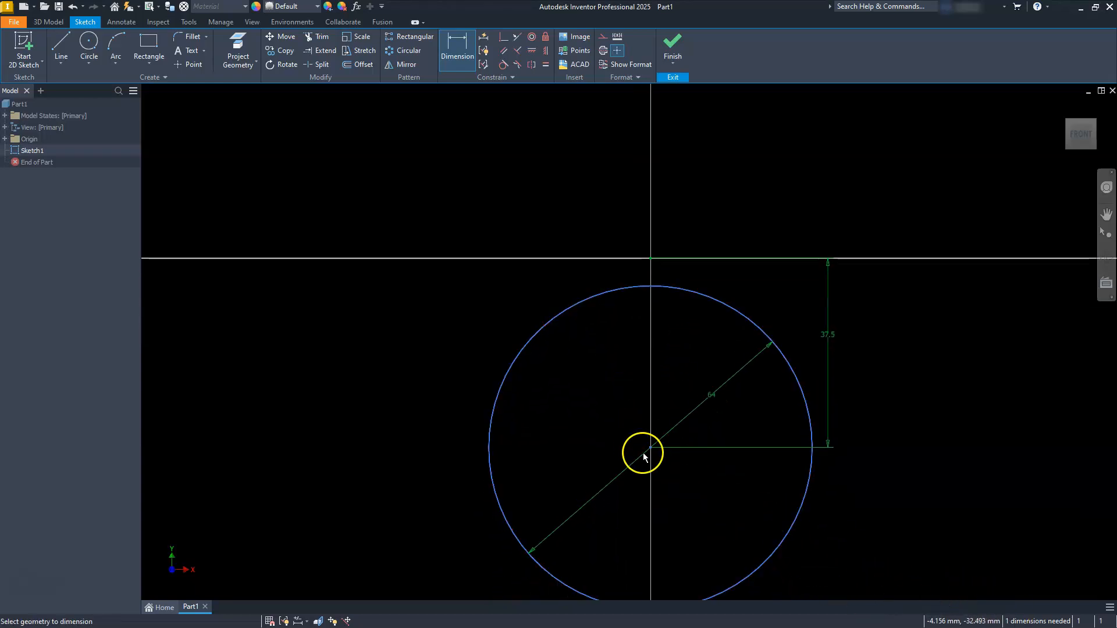
pyautogui.moveTo(650, 448); pyautogui.dragTo(614, 448)
pyautogui.moveTo(614, 448); pyautogui.dragTo(614, 448, button='right')
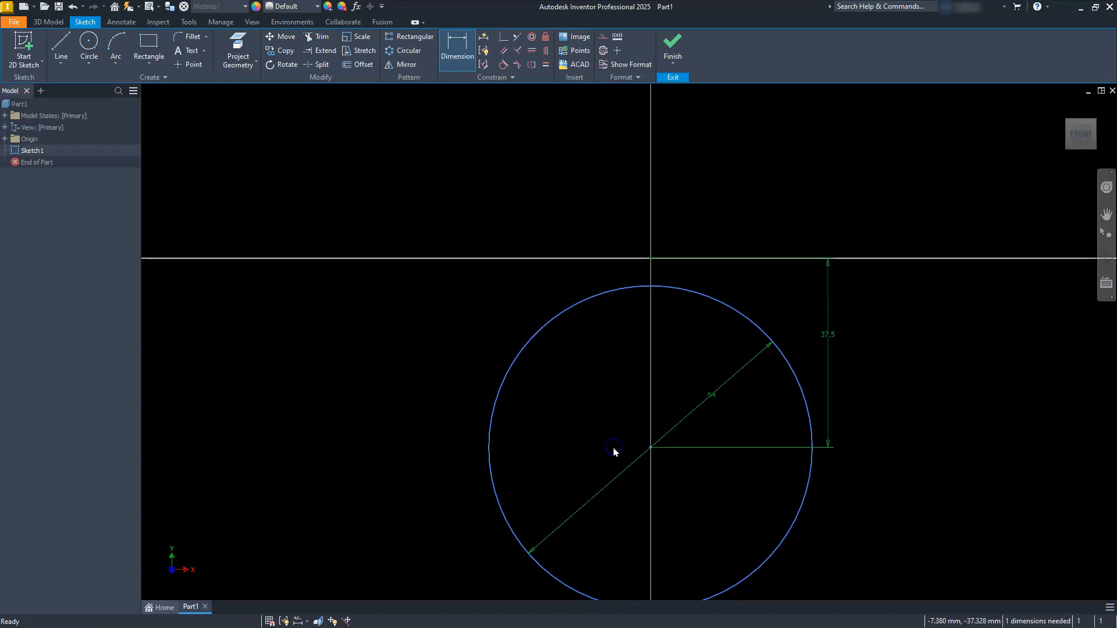
pyautogui.moveTo(650, 444); pyautogui.dragTo(674, 484)
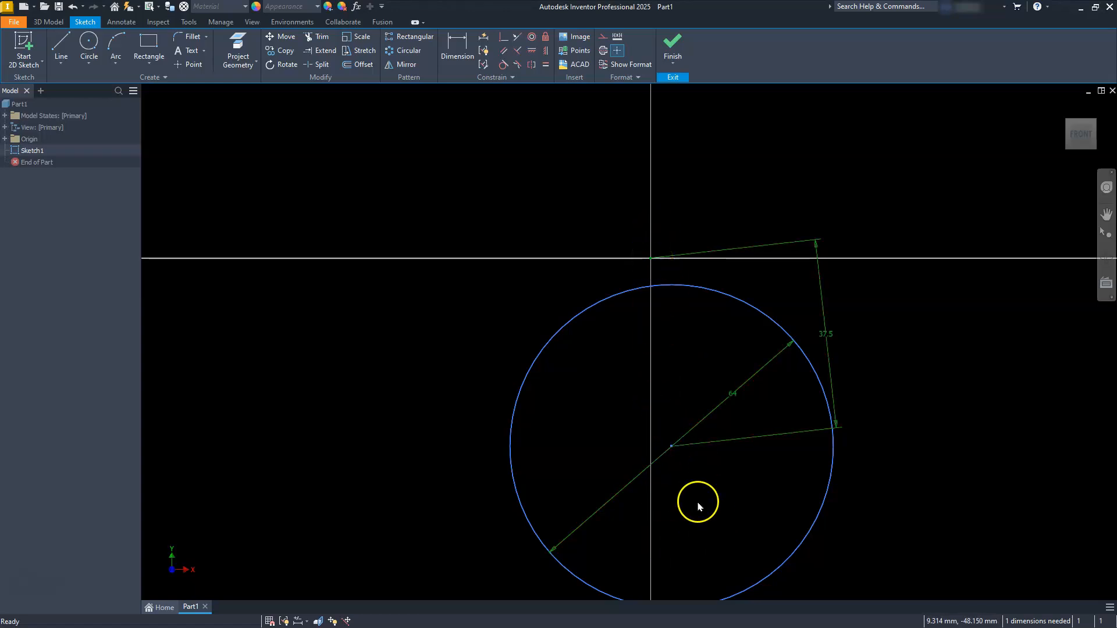
# Apply a vertical constraint between the origin and the circle's centre, and finish the sketch
pyautogui.click(546, 51)
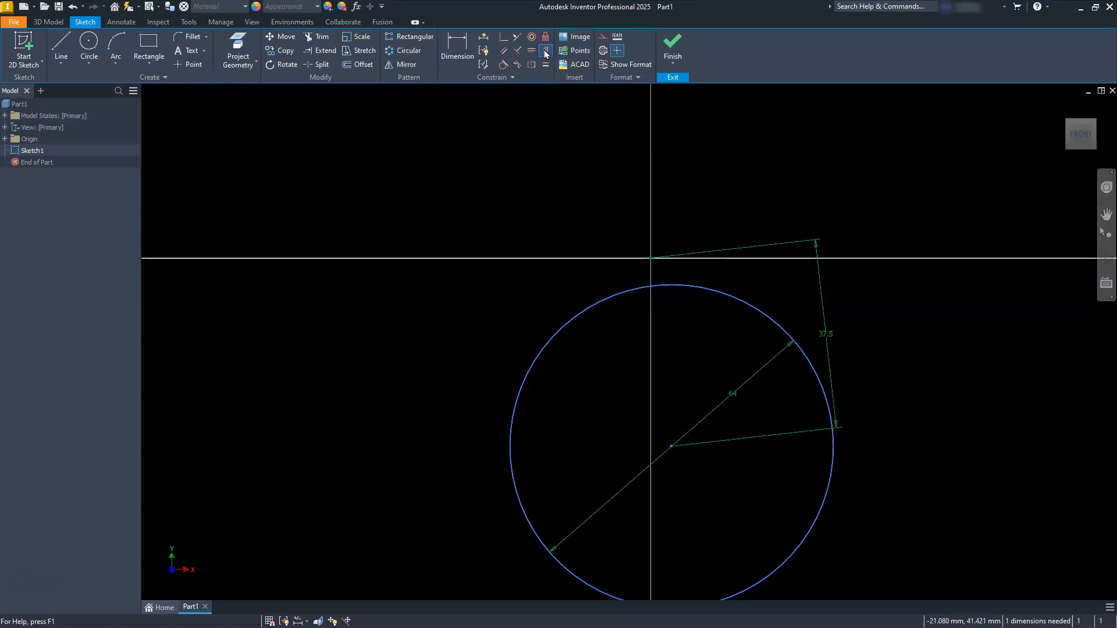
pyautogui.click(546, 52)
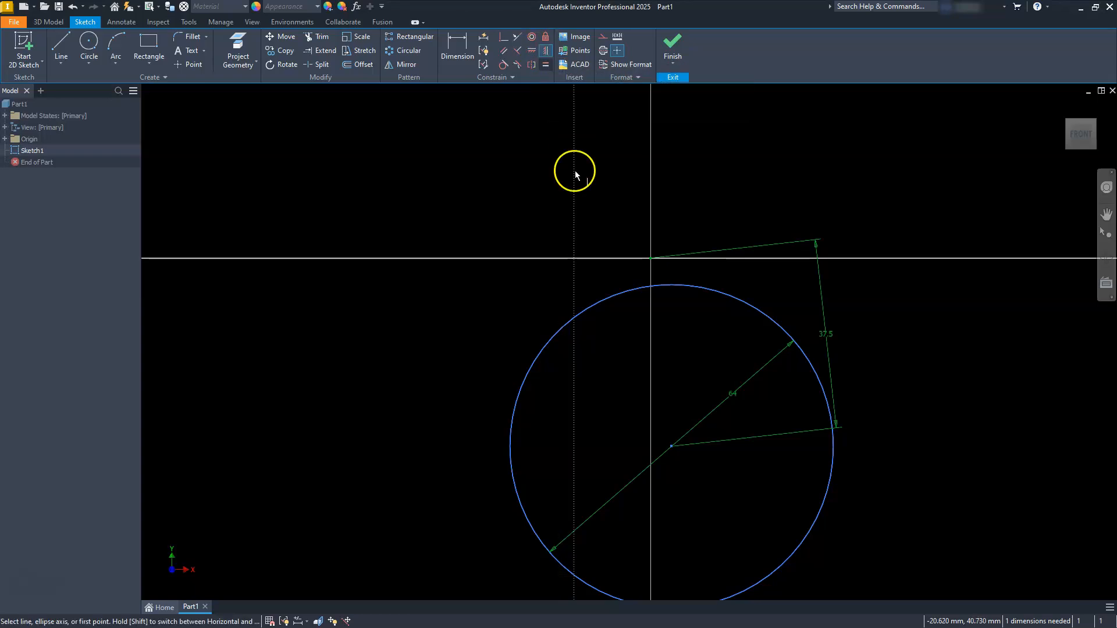
pyautogui.click(651, 258)
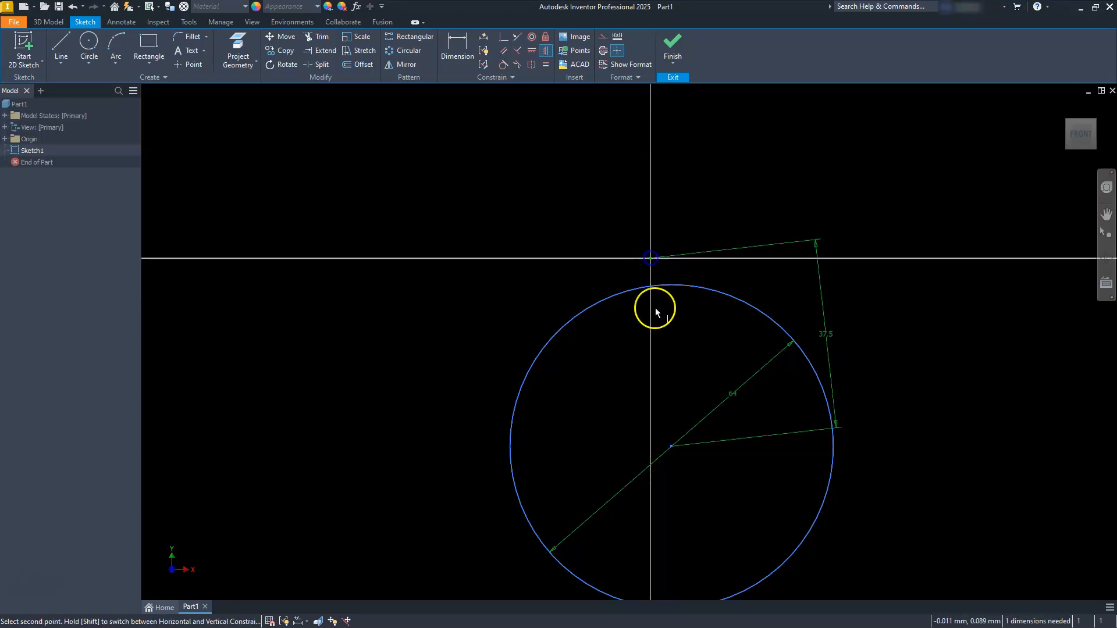
pyautogui.click(671, 446)
pyautogui.press('Escape')
pyautogui.scroll(3, 677, 410)
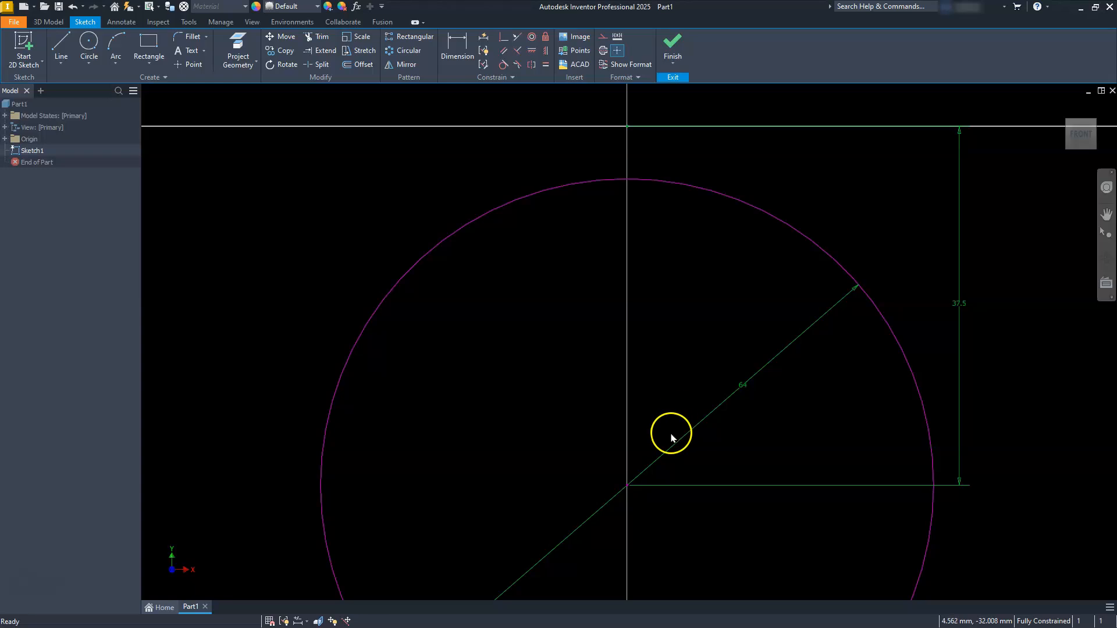
pyautogui.scroll(-5, 673, 434)
pyautogui.moveTo(671, 434); pyautogui.dragTo(661, 399, button='middle')
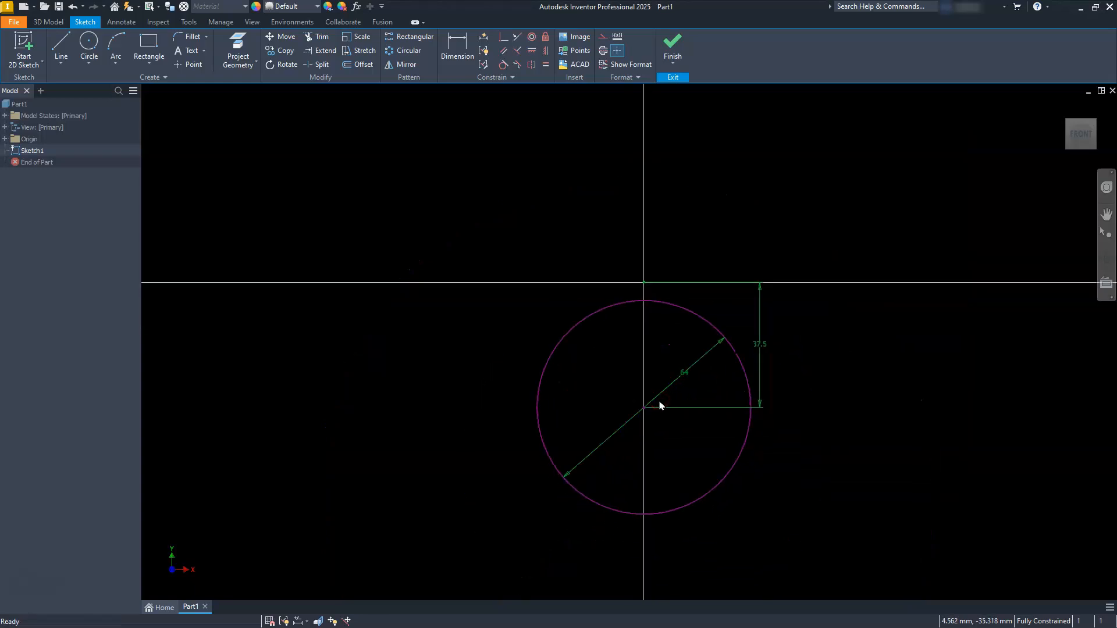
pyautogui.click(677, 51)
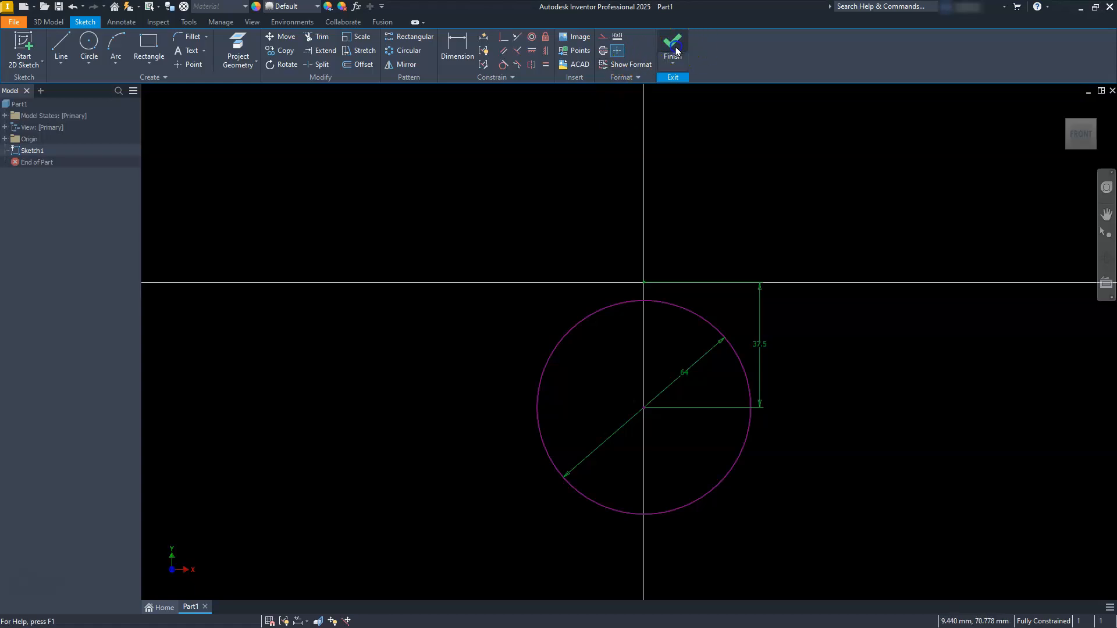
# Extrude the 64 mm circle 45 mm in the default direction to form a solid cylinder
pyautogui.scroll(-3, 664, 342)
pyautogui.scroll(2, 663, 391)
pyautogui.moveTo(656, 399); pyautogui.dragTo(648, 385, button='middle')
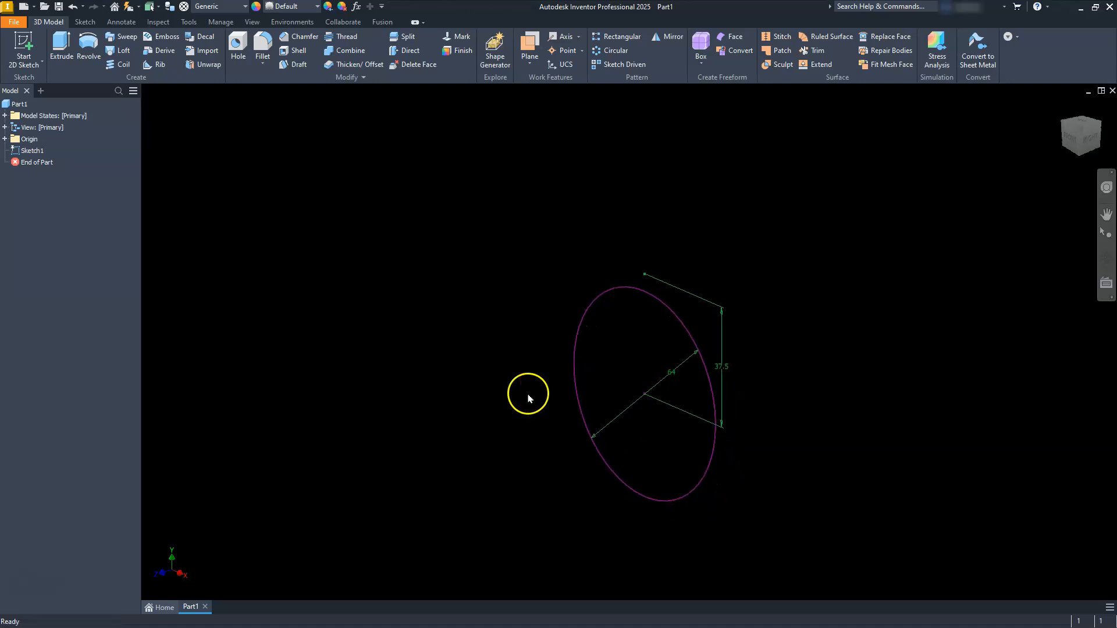
pyautogui.click(60, 46)
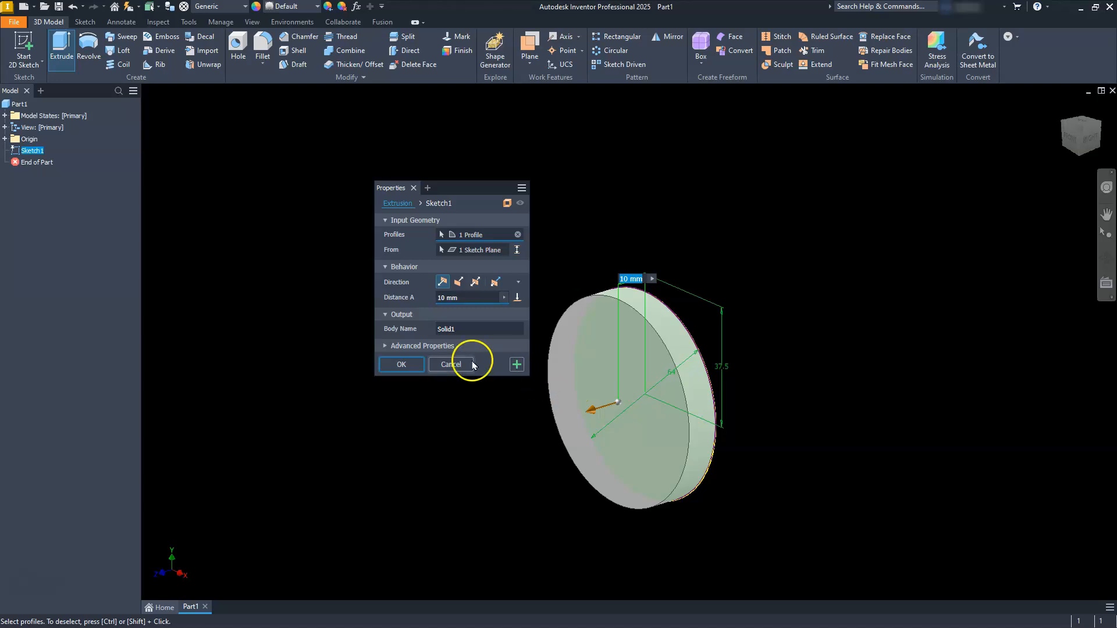
pyautogui.click(439, 298)
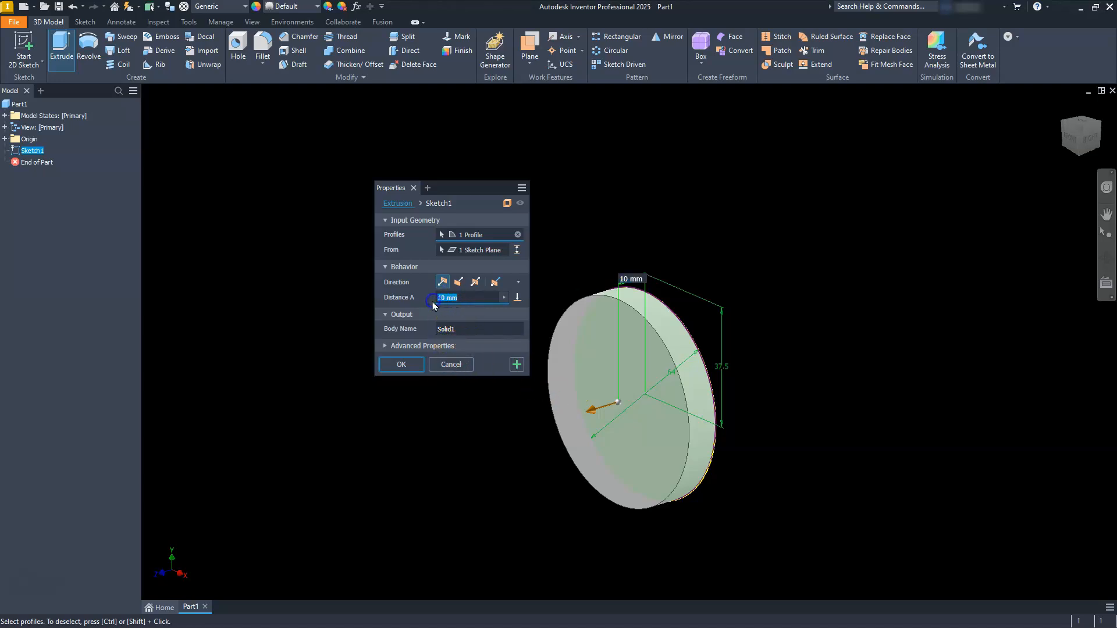
pyautogui.write('45')
pyautogui.press('Return')
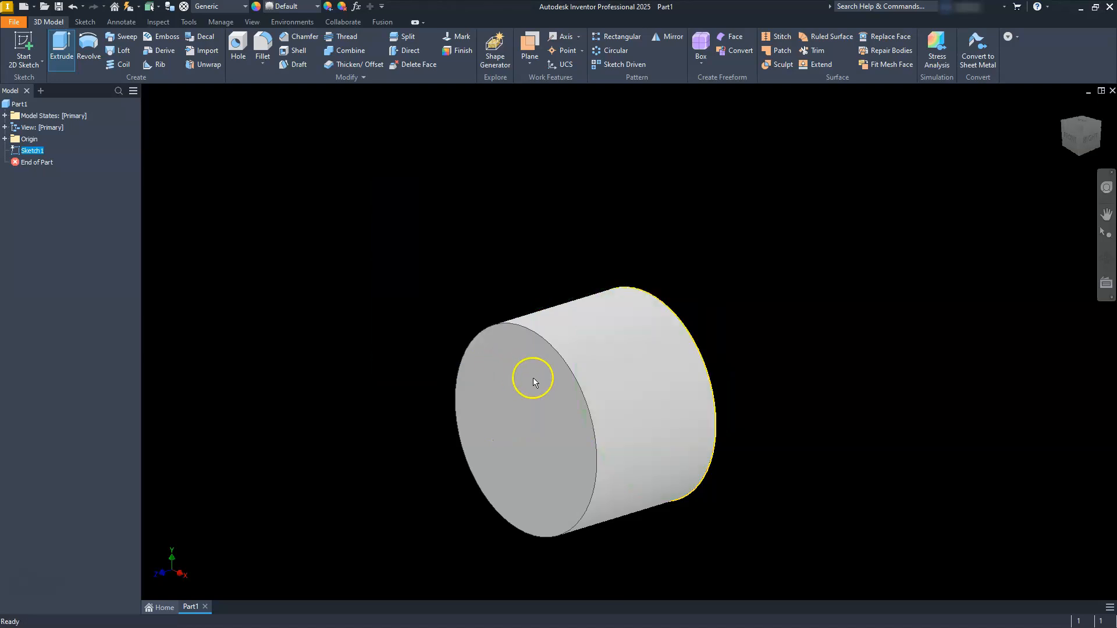
# Start a new sketch on the front circular face of the cylinder
pyautogui.moveTo(554, 405); pyautogui.dragTo(611, 374, button='middle')
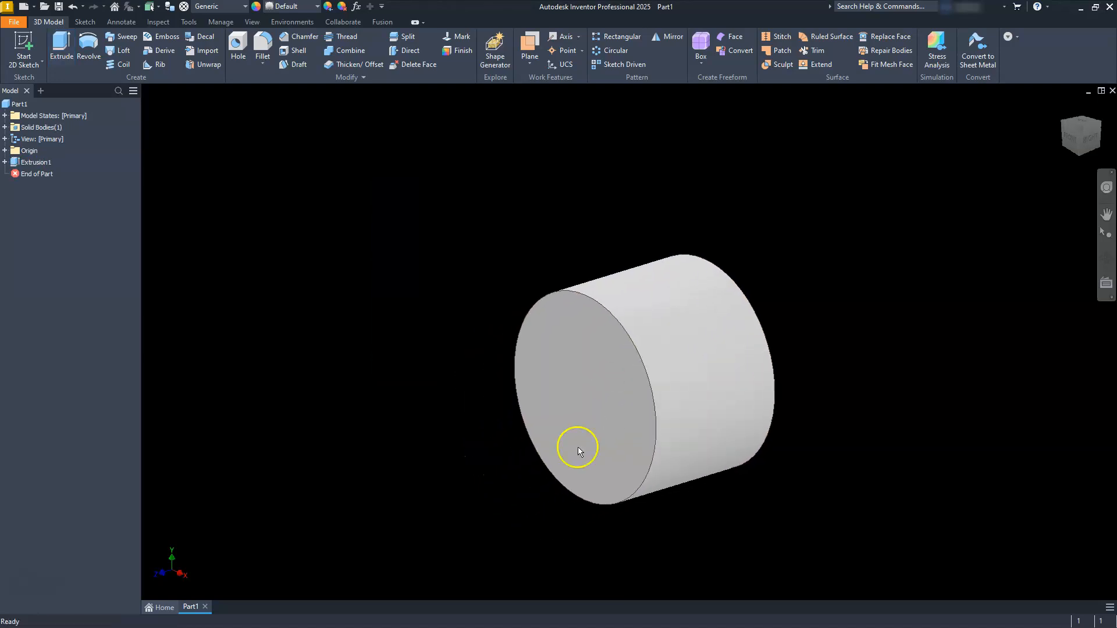
pyautogui.click(599, 398)
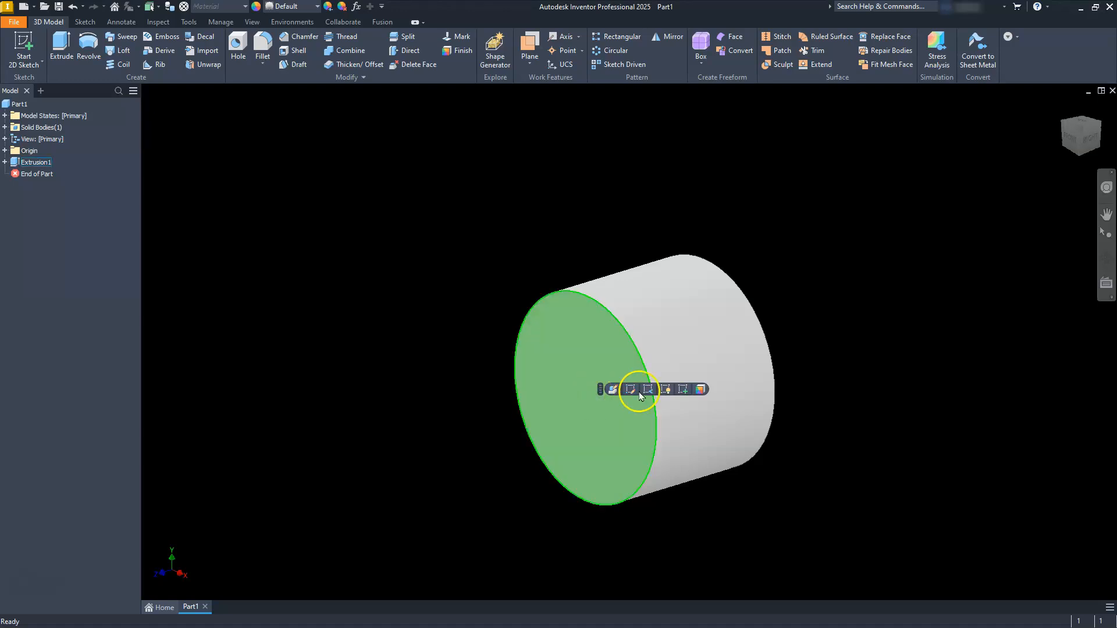
pyautogui.click(684, 390)
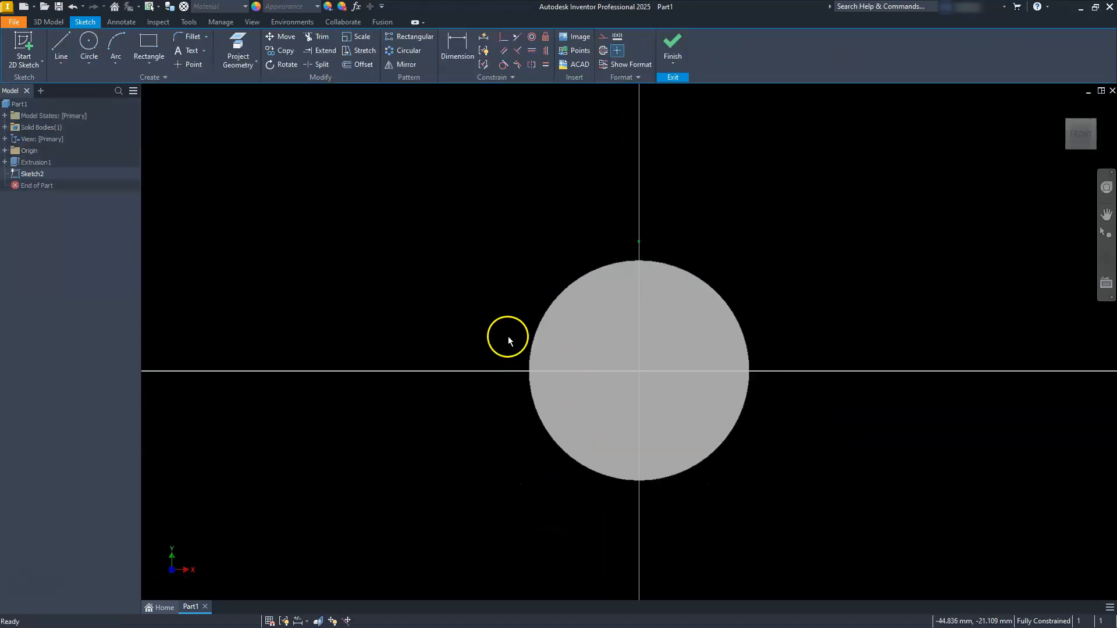
# Sketch a circle about 45 mm in diameter centred on the cylinder's front face
pyautogui.click(85, 39)
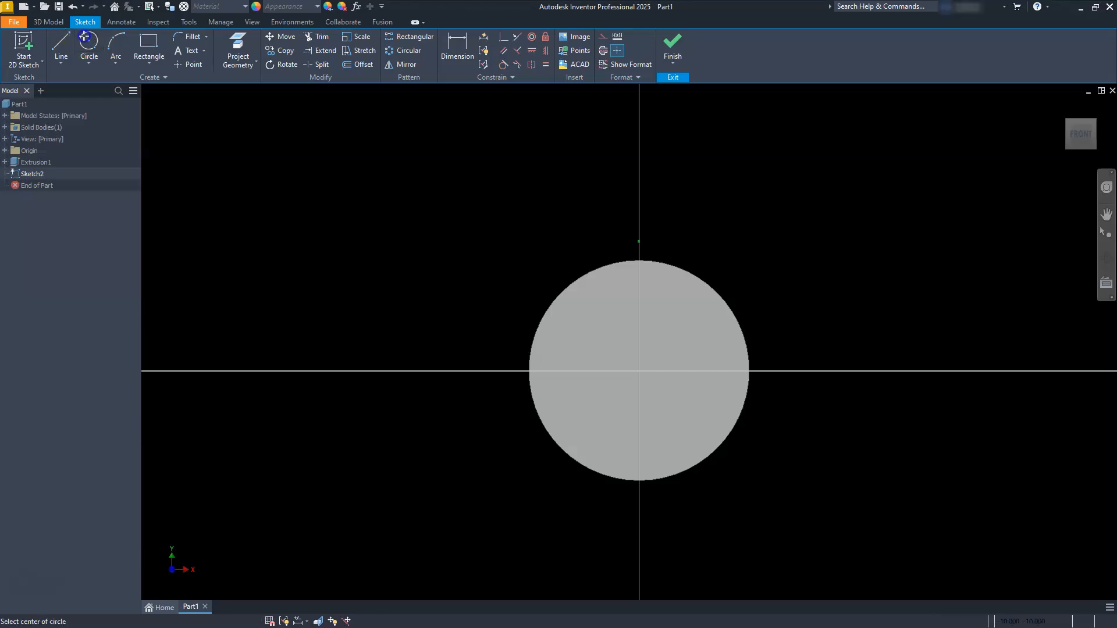
pyautogui.click(638, 370)
pyautogui.click(696, 318)
pyautogui.press('Escape')
# Dimension the new circle's diameter as 55 mm and finish the sketch
pyautogui.click(457, 46)
pyautogui.click(604, 300)
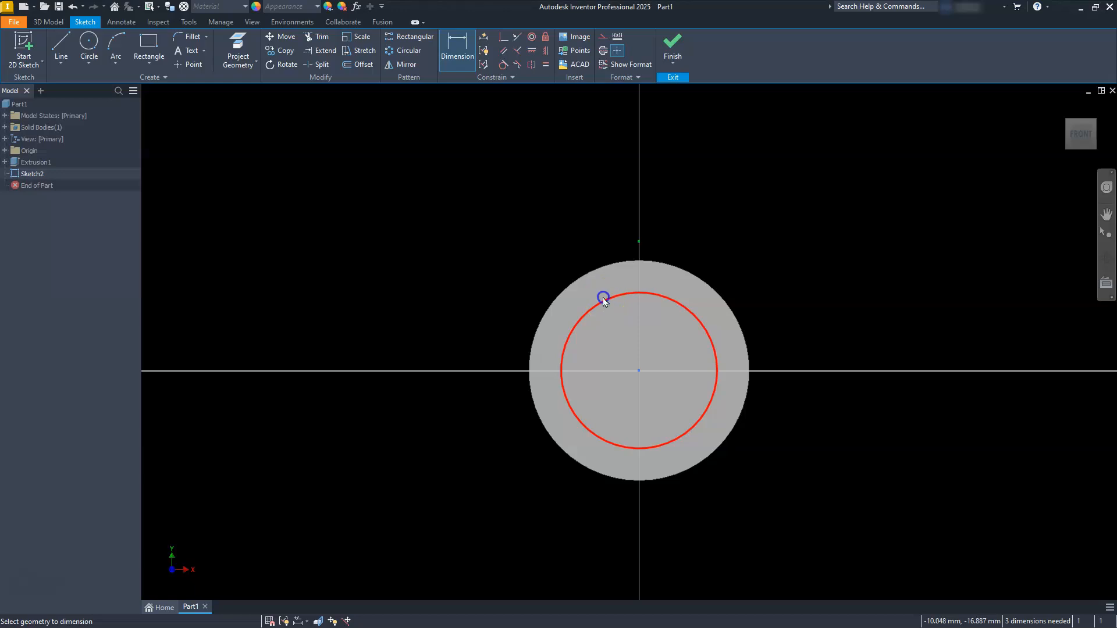
pyautogui.click(551, 249)
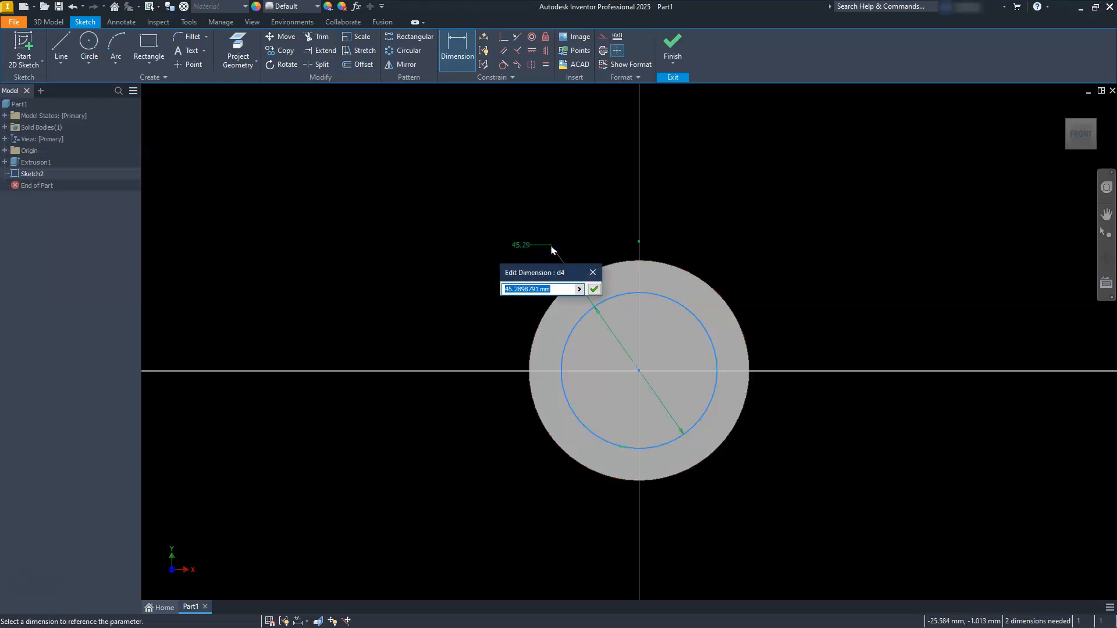
pyautogui.write('55')
pyautogui.press('Return')
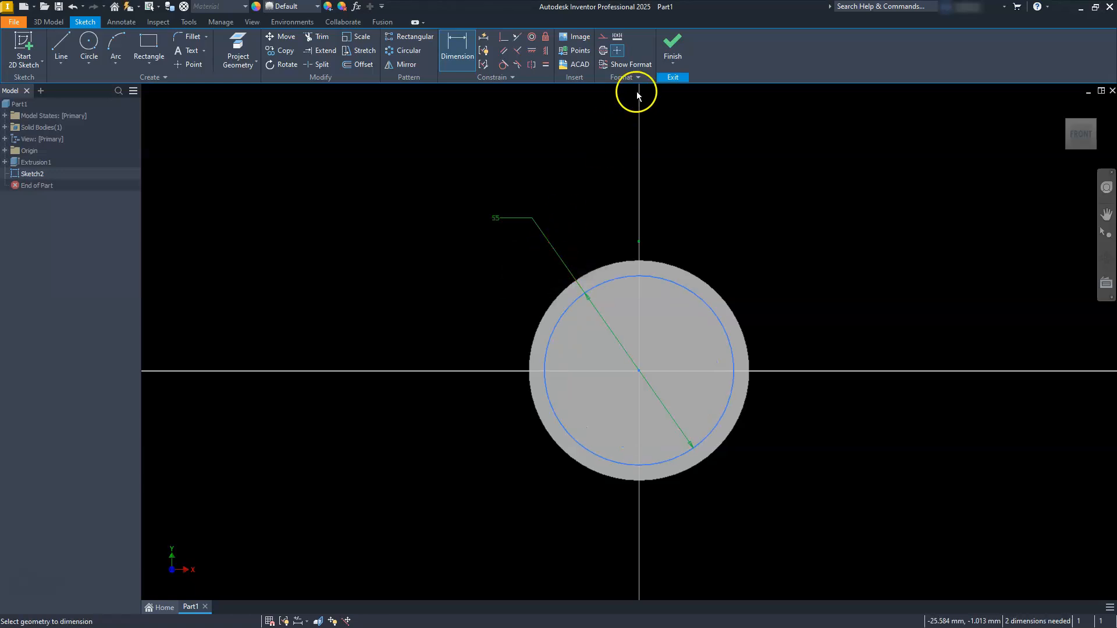
pyautogui.click(678, 39)
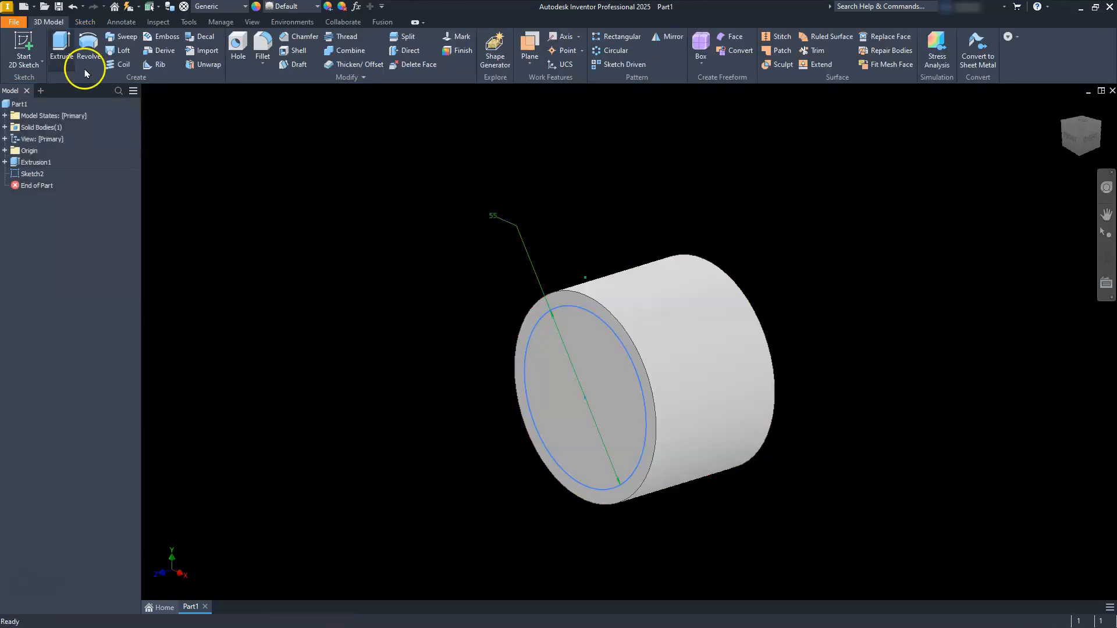
# Extrude the 55 mm circle 5 mm into the cylinder as a cut to form a shallow recess
pyautogui.click(60, 44)
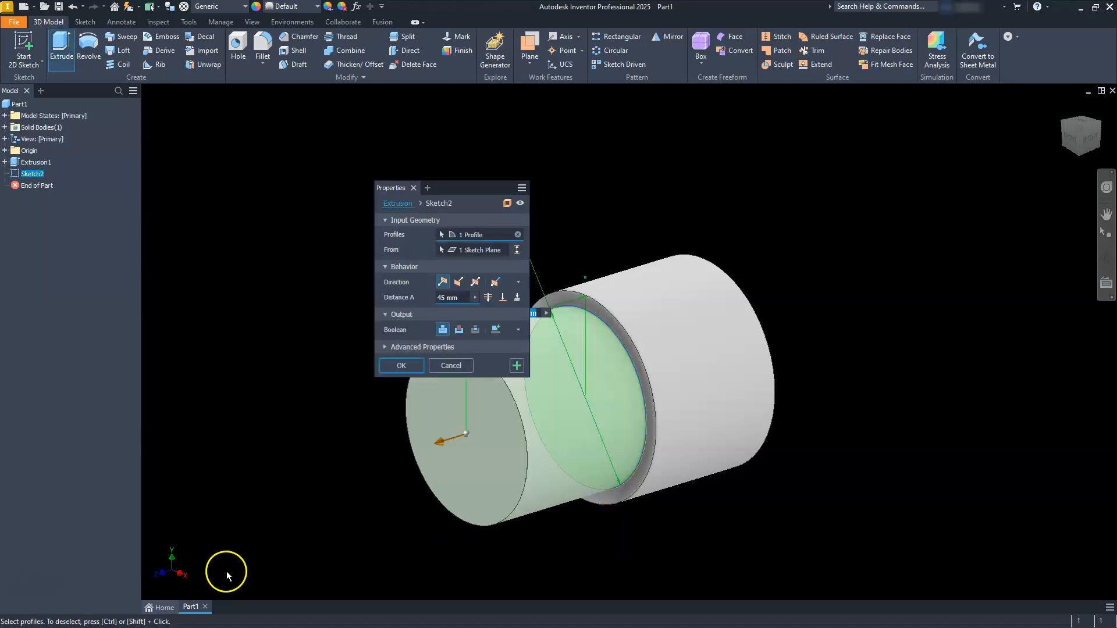
pyautogui.click(458, 282)
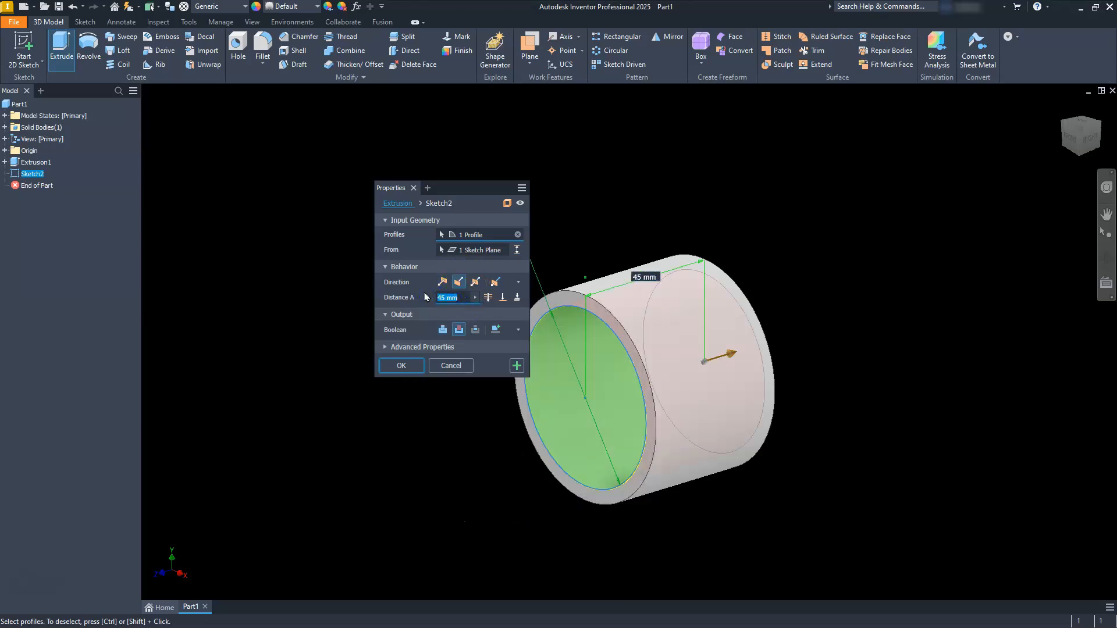
pyautogui.click(434, 296)
pyautogui.write('5')
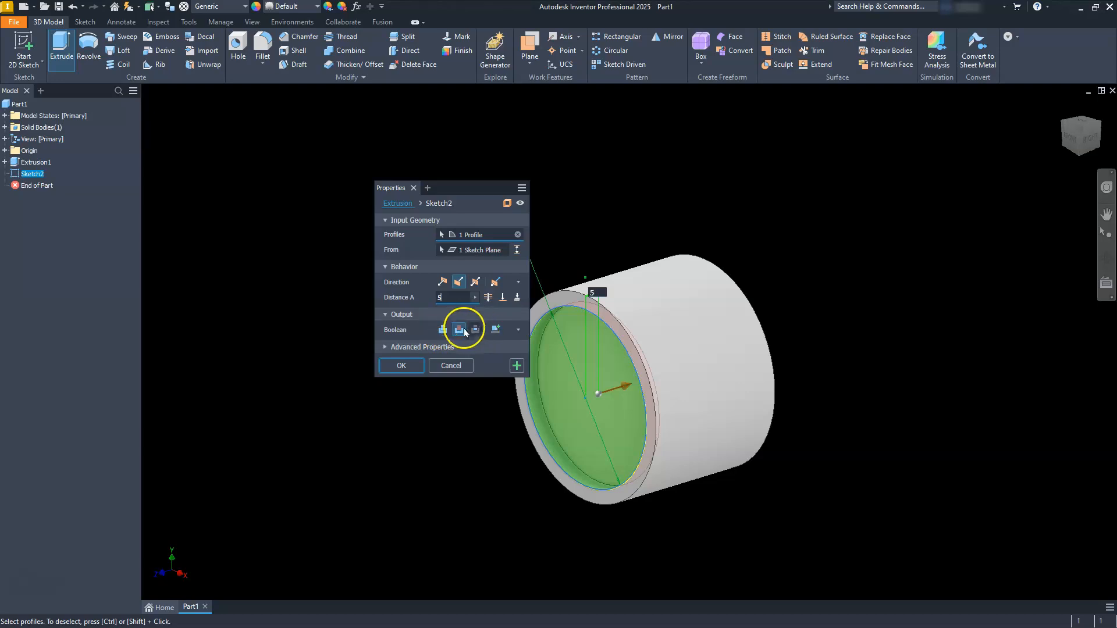
pyautogui.click(459, 331)
pyautogui.click(408, 368)
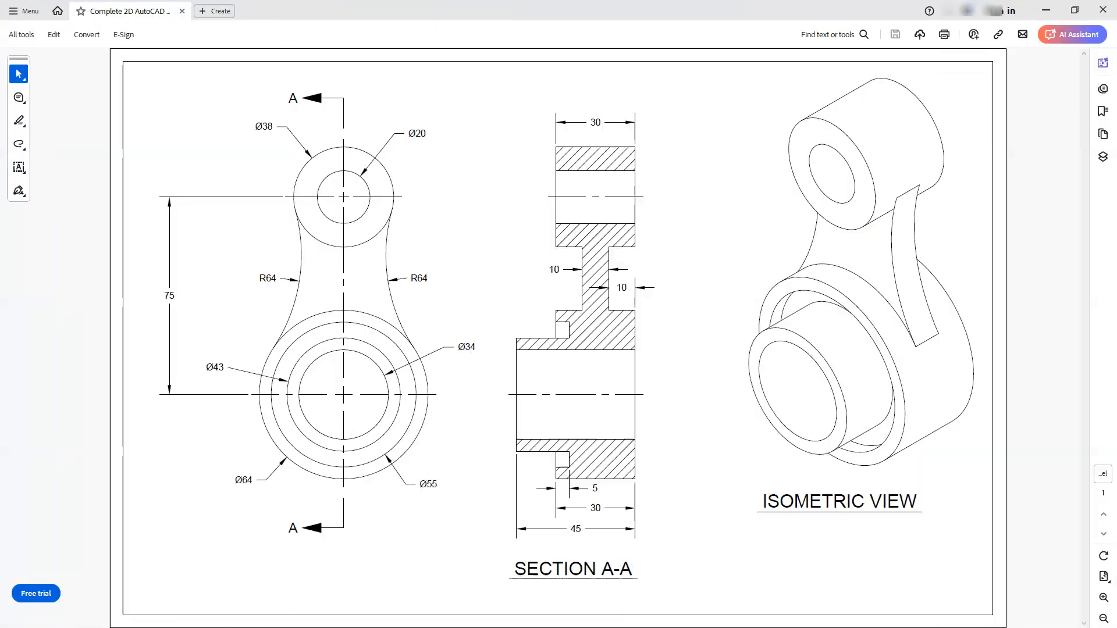
# Switch to the reference PDF and mark up section A-A, working out the inner boss length as 45 − 25 = 20 and marking its Ø43 dimension
pyautogui.moveTo(571, 322); pyautogui.dragTo(569, 449)
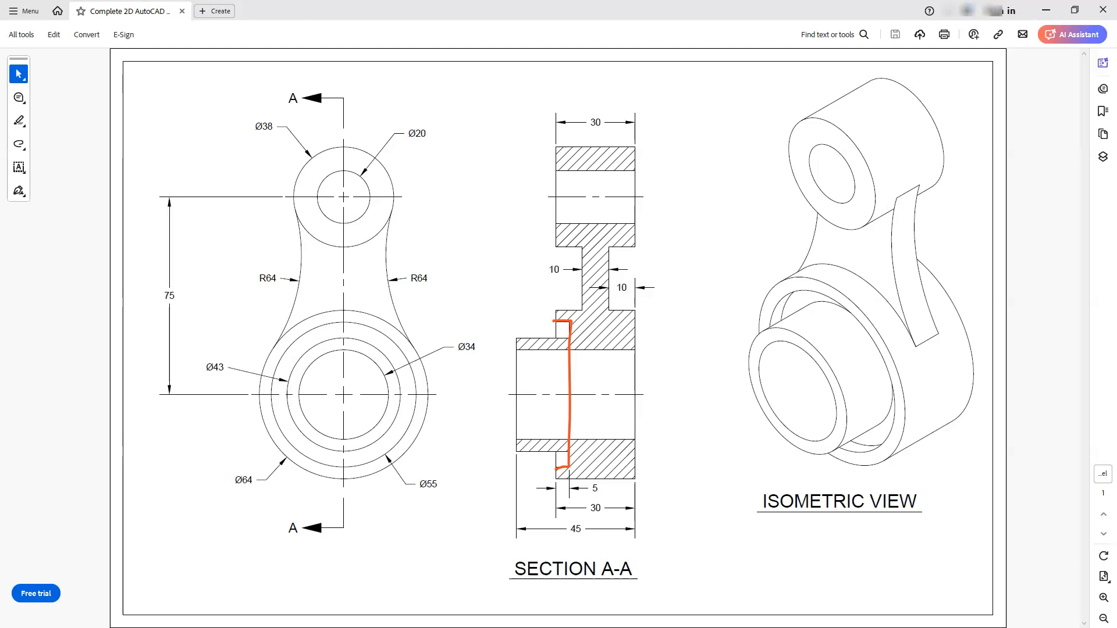
pyautogui.moveTo(523, 371); pyautogui.dragTo(535, 371)
pyautogui.moveTo(557, 541); pyautogui.dragTo(573, 545)
pyautogui.moveTo(583, 538)
pyautogui.mouseDown()
pyautogui.moveTo(565, 552)
pyautogui.moveTo(596, 549)
pyautogui.moveTo(575, 570)
pyautogui.mouseUp()
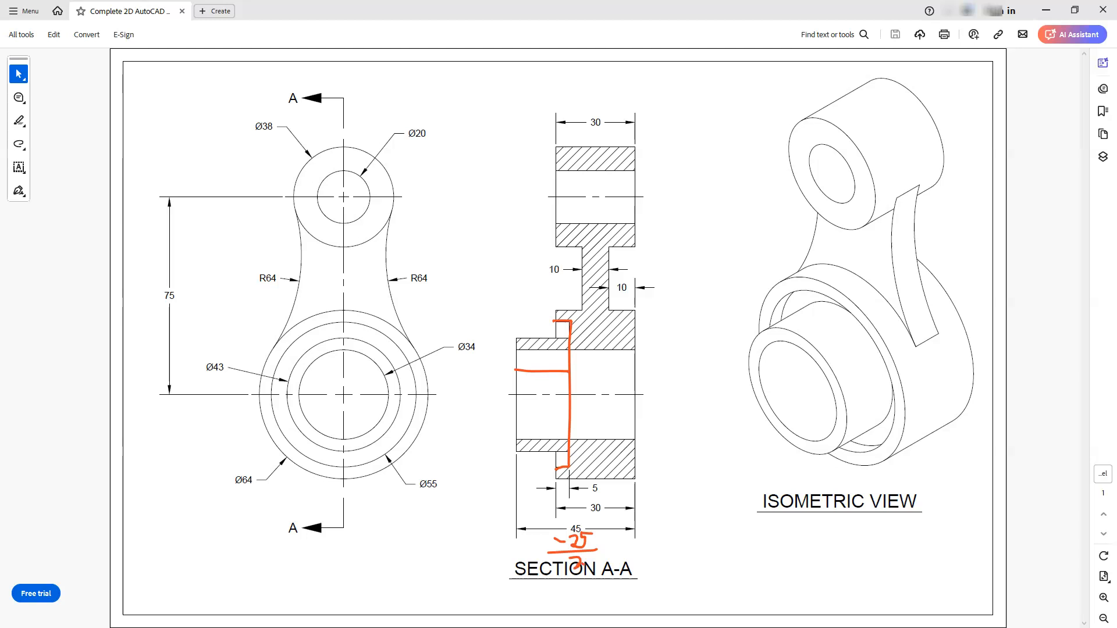
pyautogui.moveTo(585, 558); pyautogui.dragTo(591, 567)
pyautogui.moveTo(517, 419); pyautogui.dragTo(517, 350)
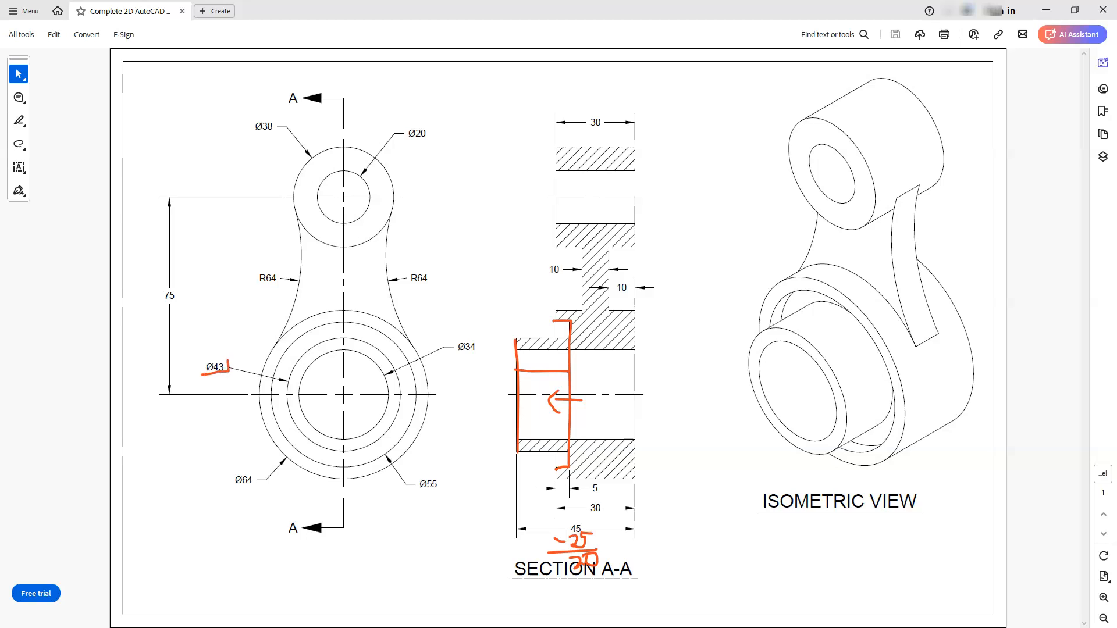
pyautogui.moveTo(228, 358); pyautogui.dragTo(197, 359)
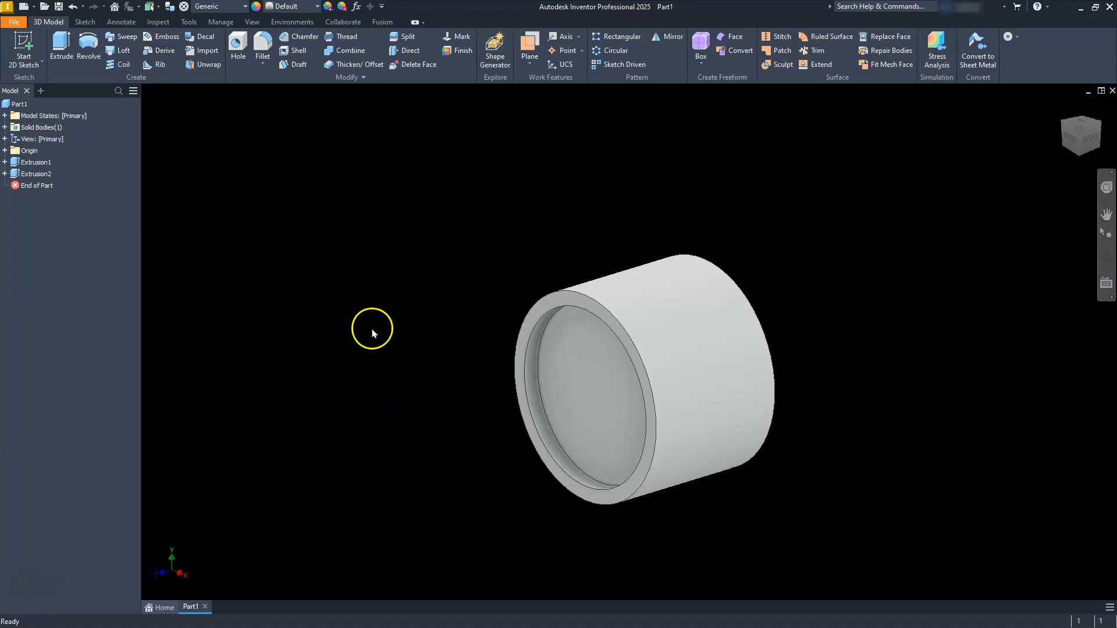
# Sketch a 43 mm diameter circle at the centre of the recess floor and finish the sketch
pyautogui.click(589, 389)
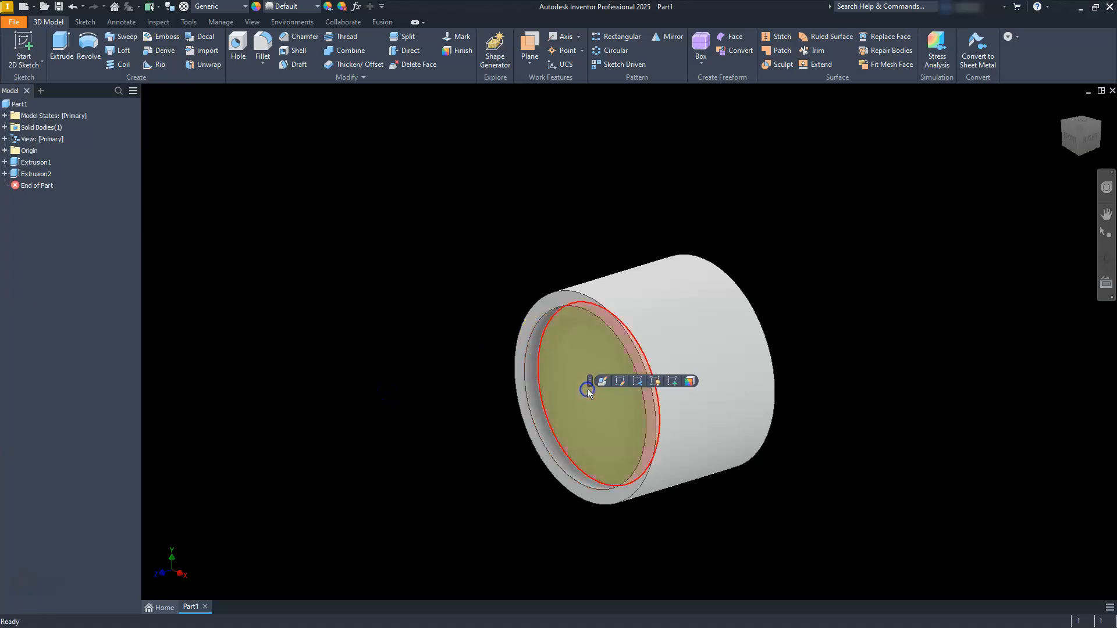
pyautogui.click(673, 382)
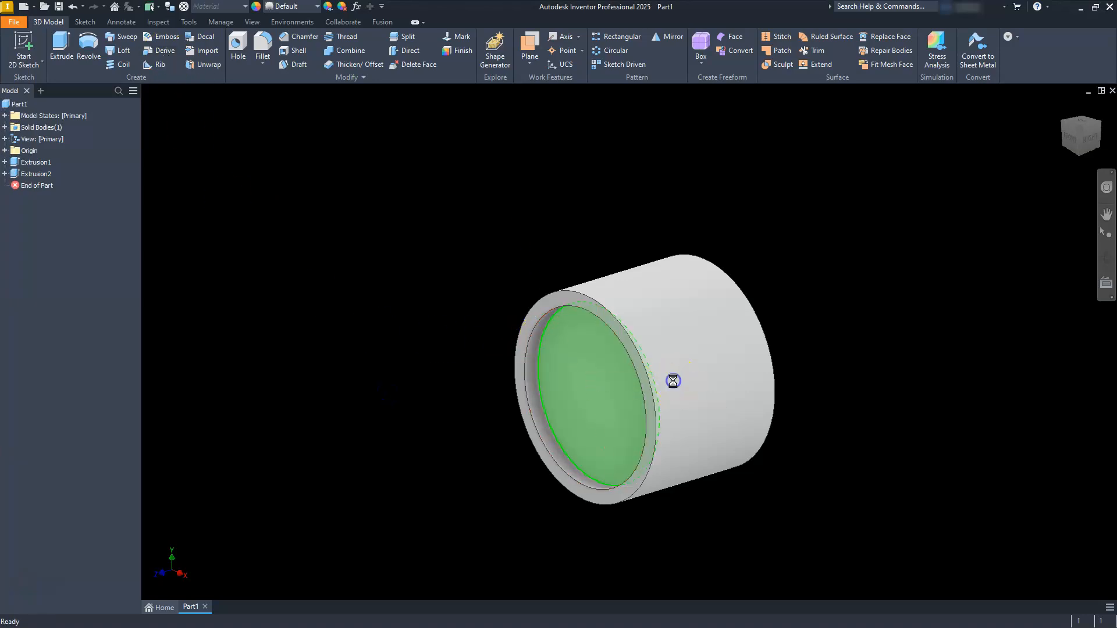
pyautogui.click(89, 42)
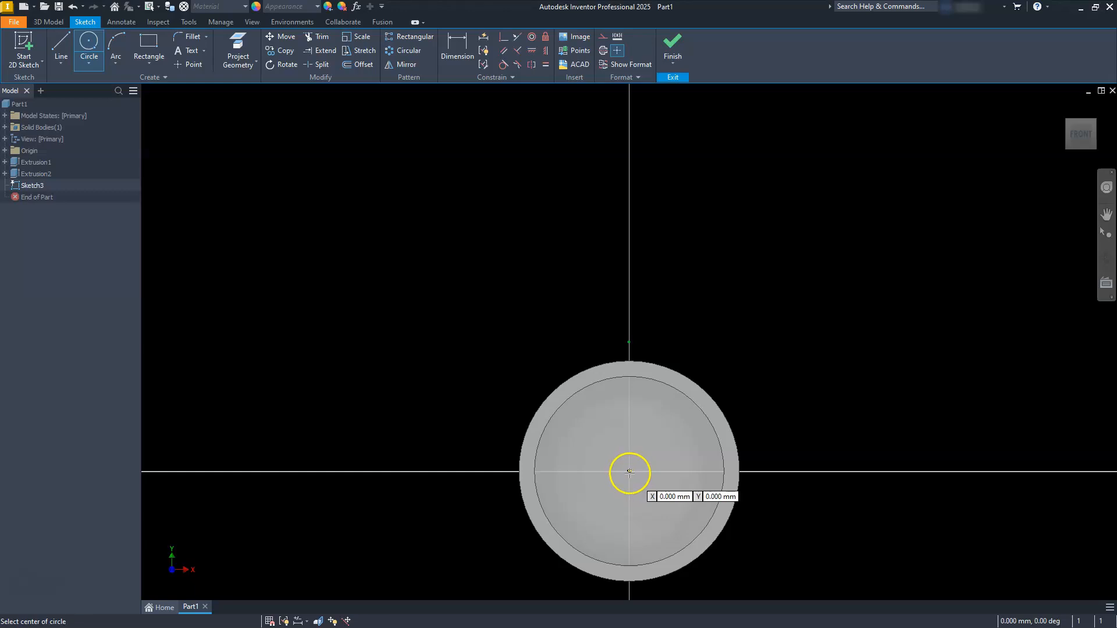
pyautogui.click(626, 472)
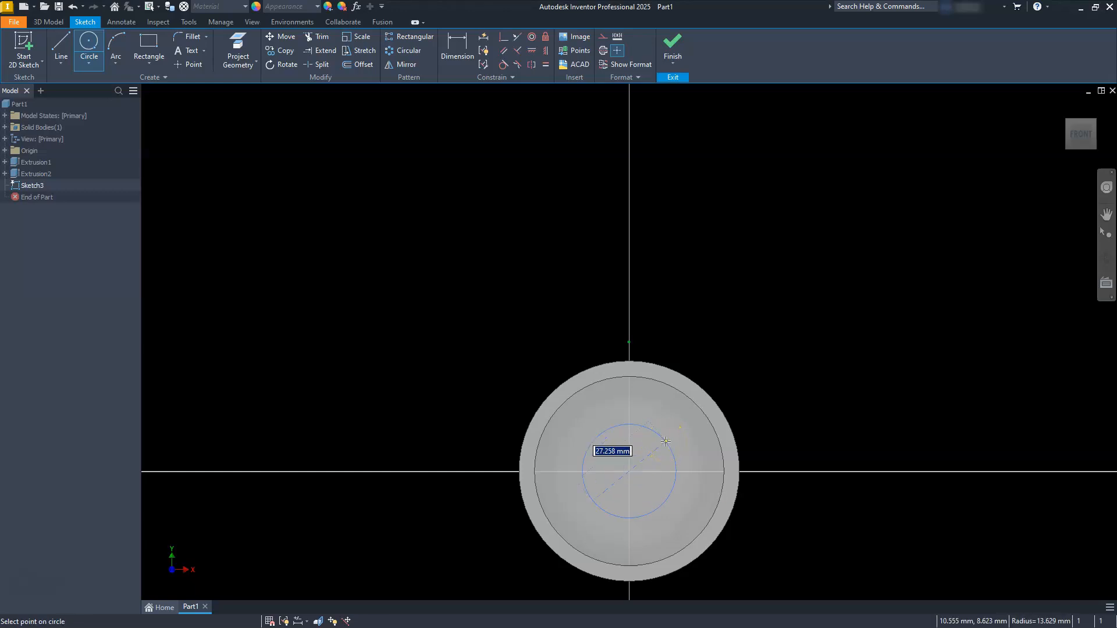
pyautogui.write('43')
pyautogui.press('Return')
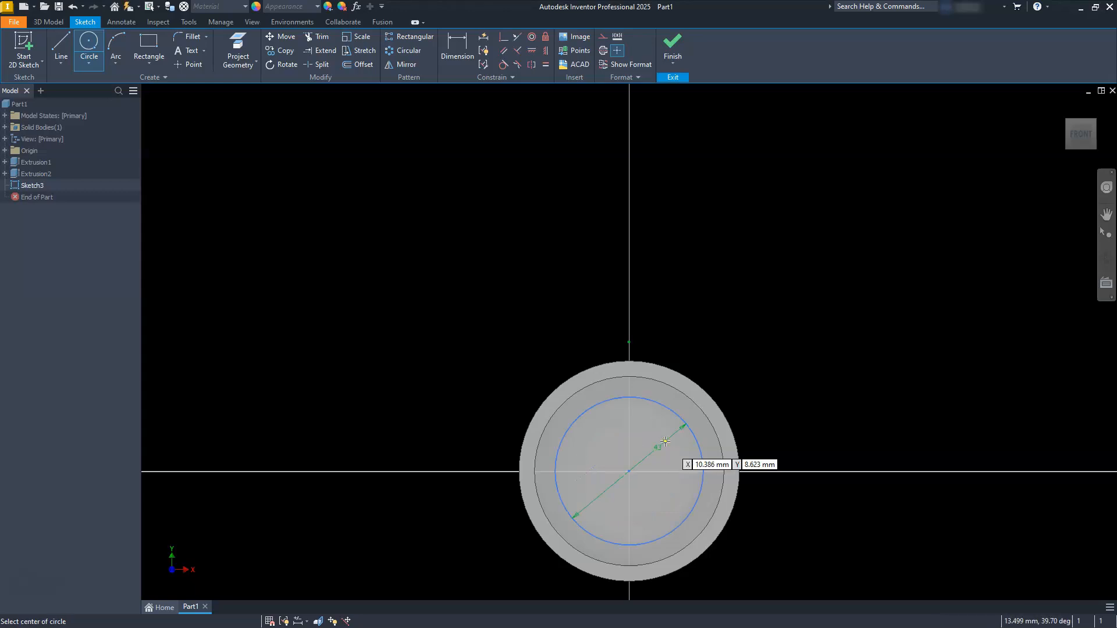
pyautogui.click(672, 49)
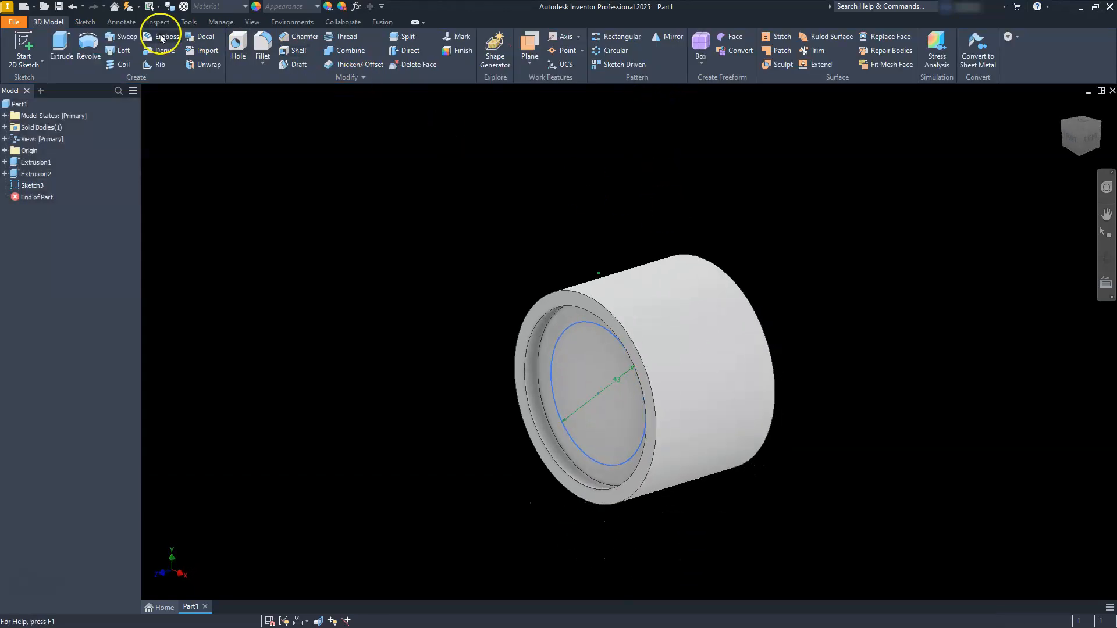
# Extrude the 43 mm circle 20 mm outward from the recess floor, joined to the body
pyautogui.click(60, 45)
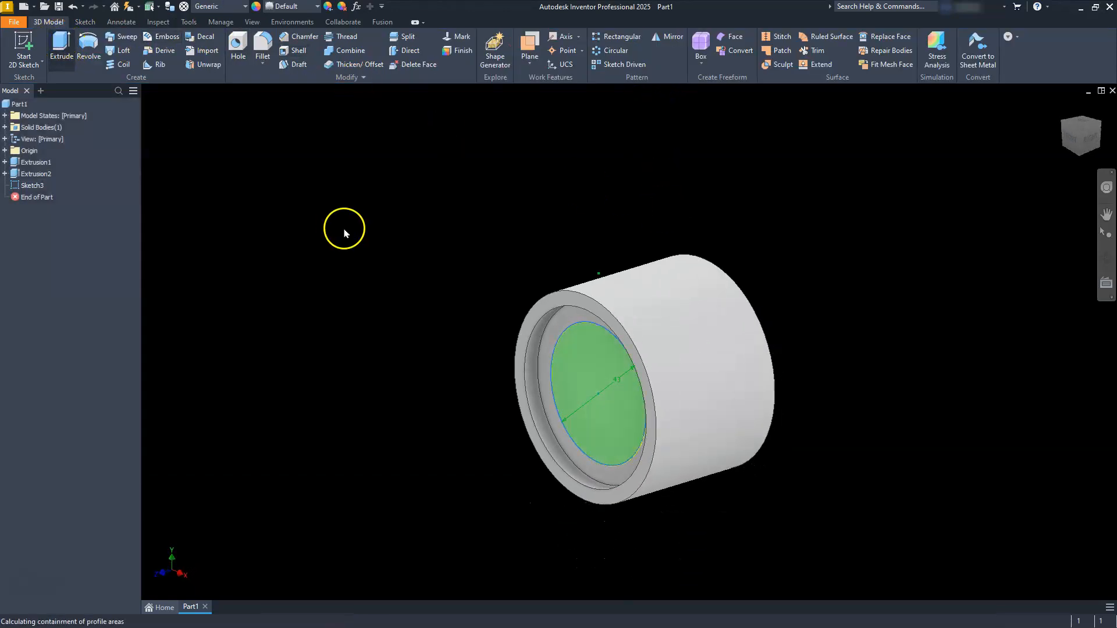
pyautogui.click(434, 298)
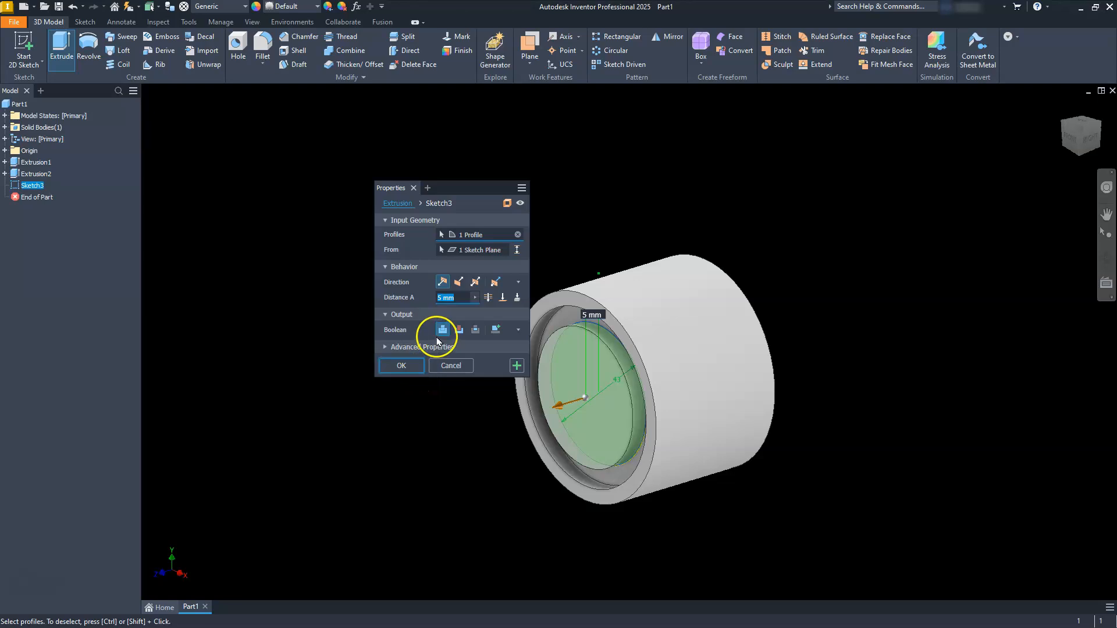
pyautogui.write('20')
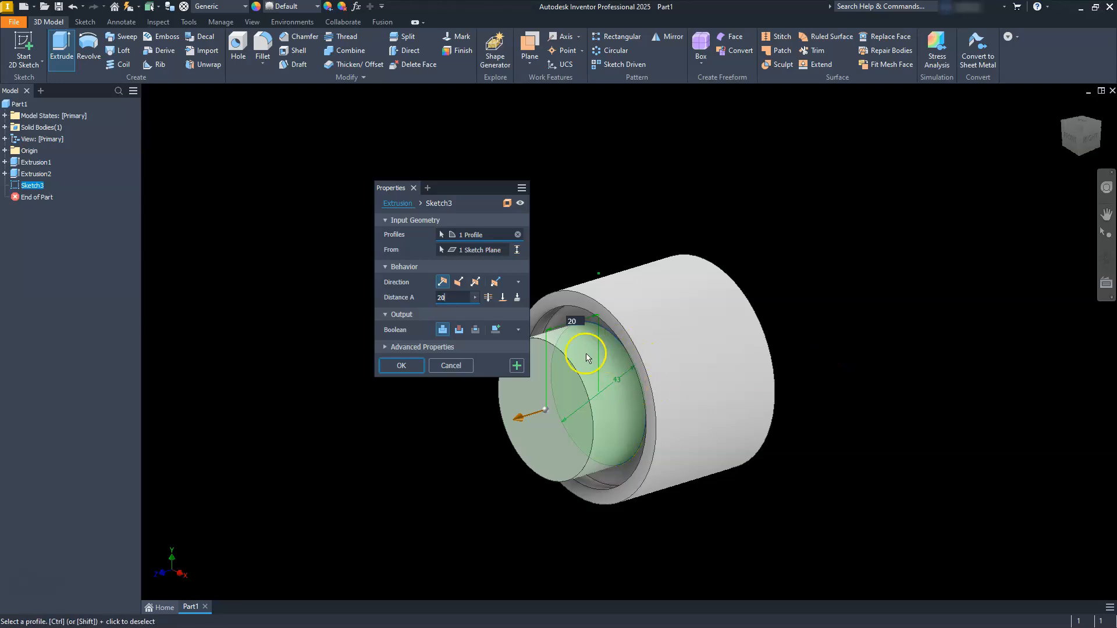
pyautogui.click(402, 366)
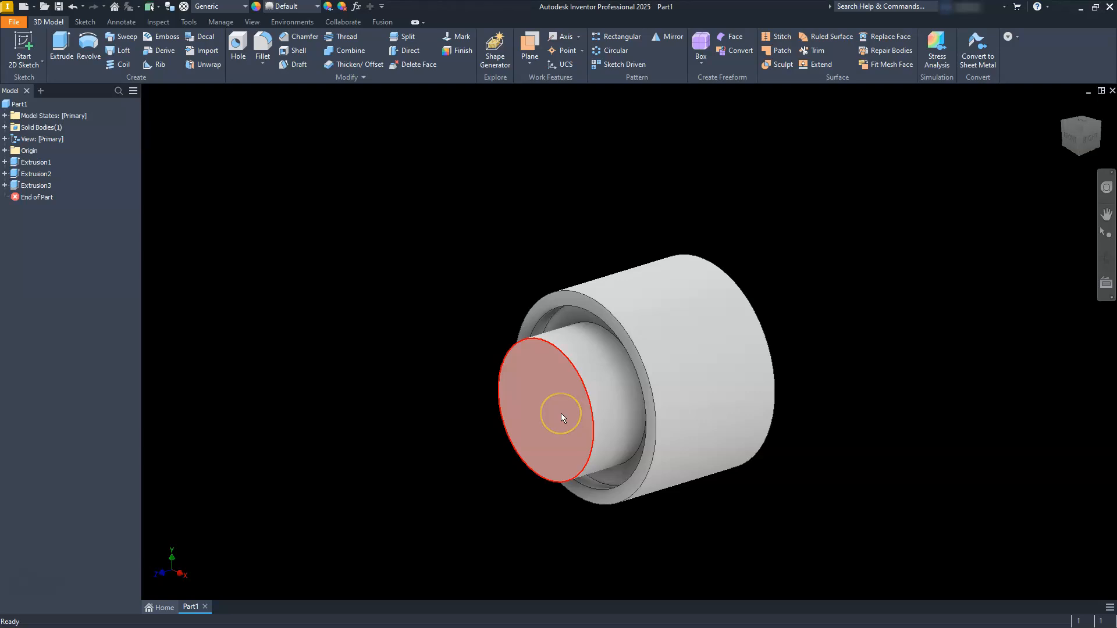
# Start a new sketch on the origin XY plane
pyautogui.click(580, 434)
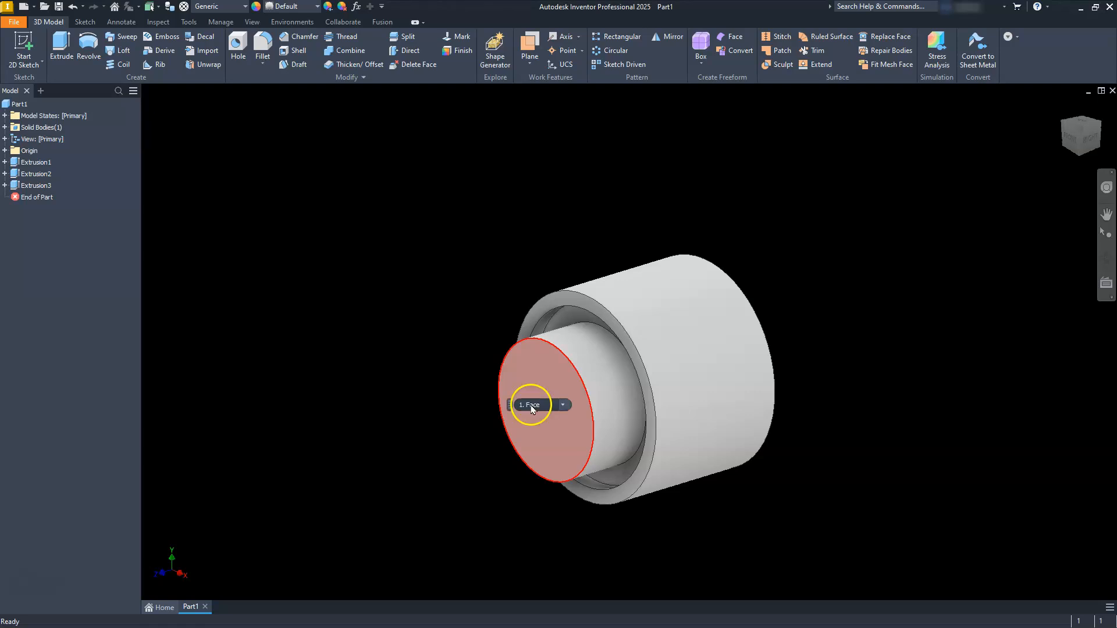
pyautogui.click(245, 42)
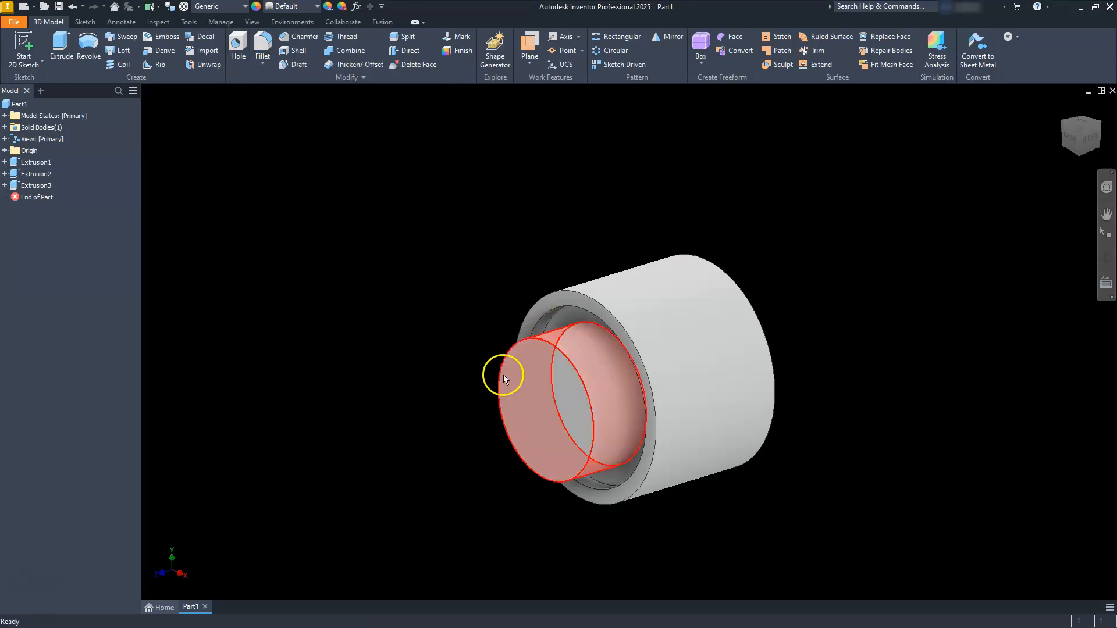
pyautogui.click(4, 150)
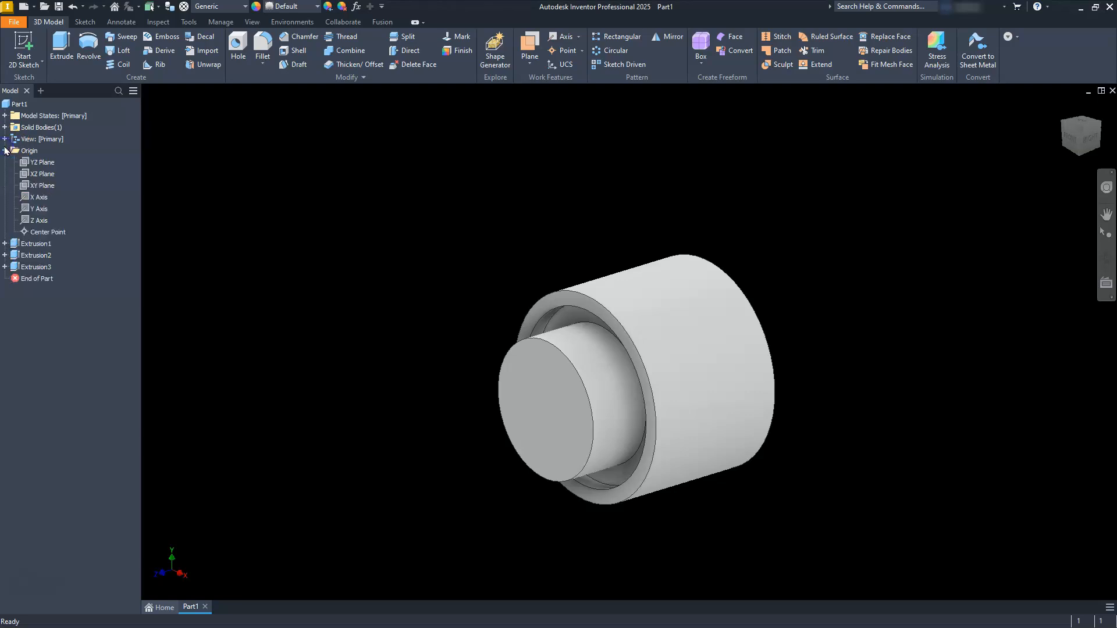
pyautogui.click(36, 186)
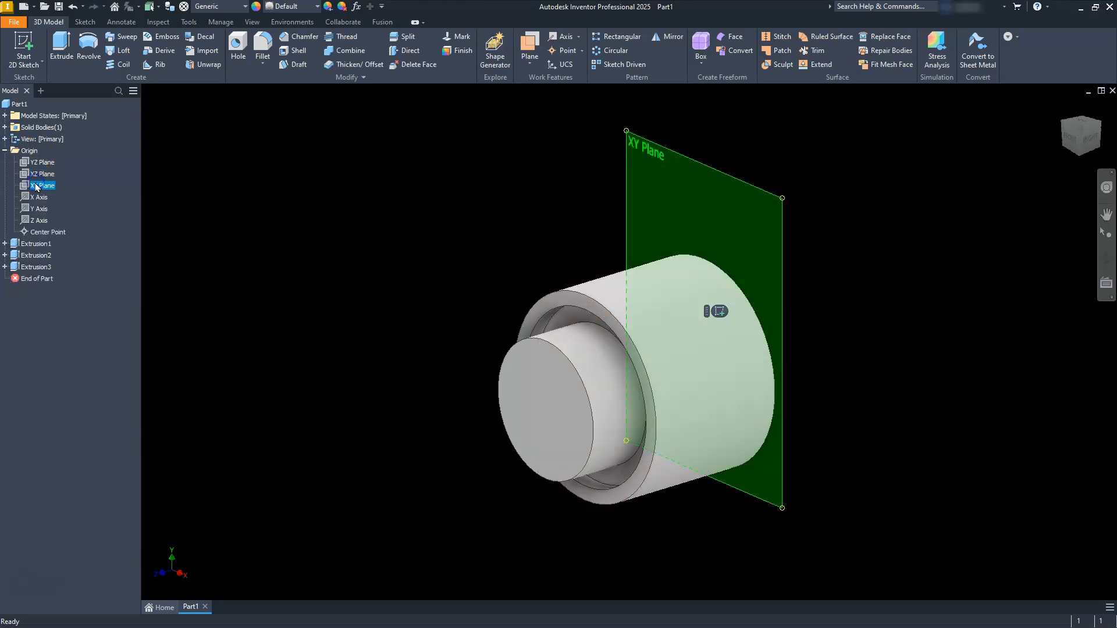
pyautogui.click(720, 313)
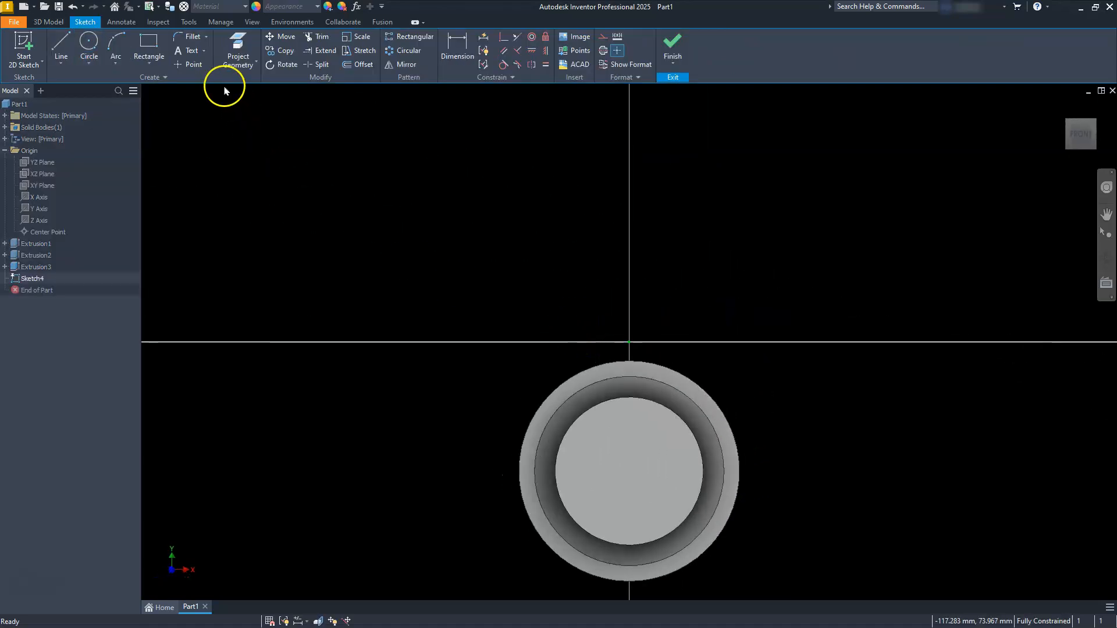
# Sketch a 38 mm diameter circle above the cylinder, with its centre off the vertical axis
pyautogui.click(88, 42)
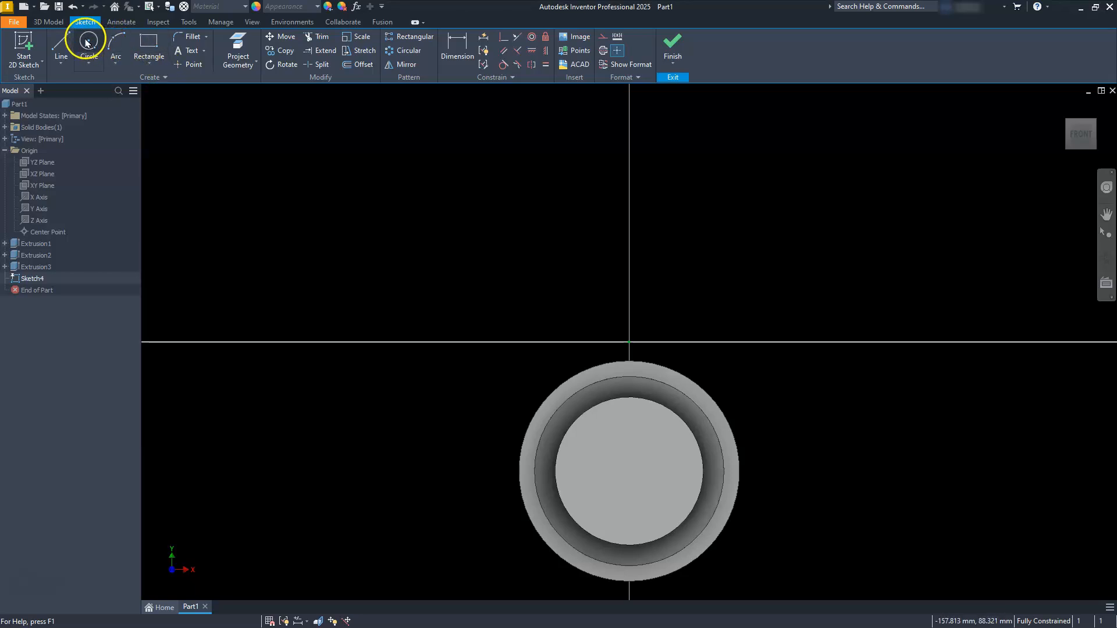
pyautogui.click(558, 157)
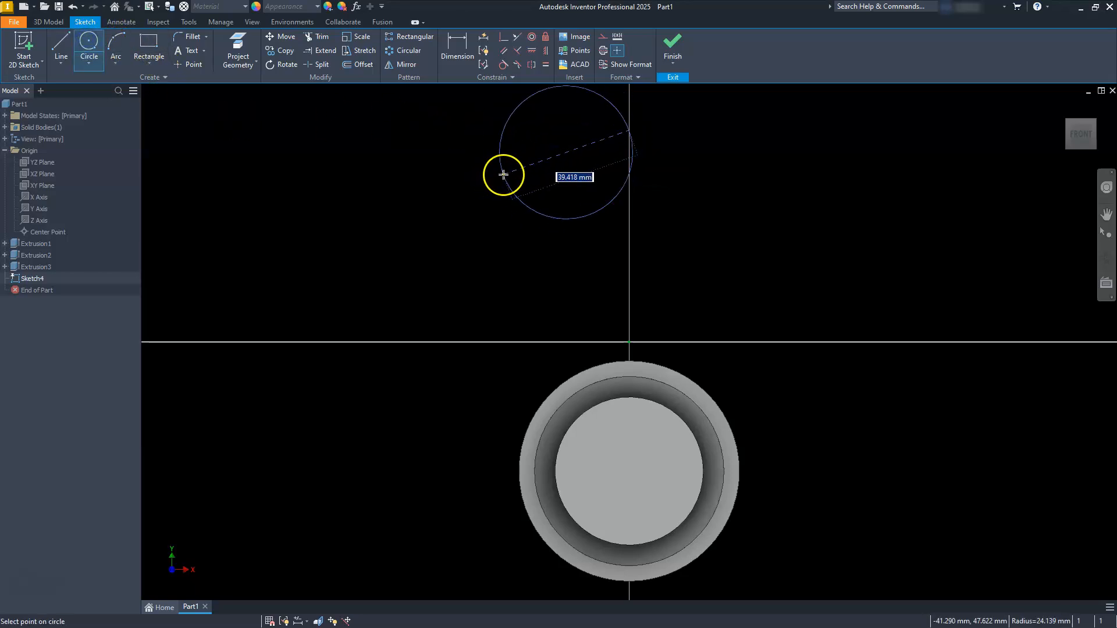
pyautogui.write('3')
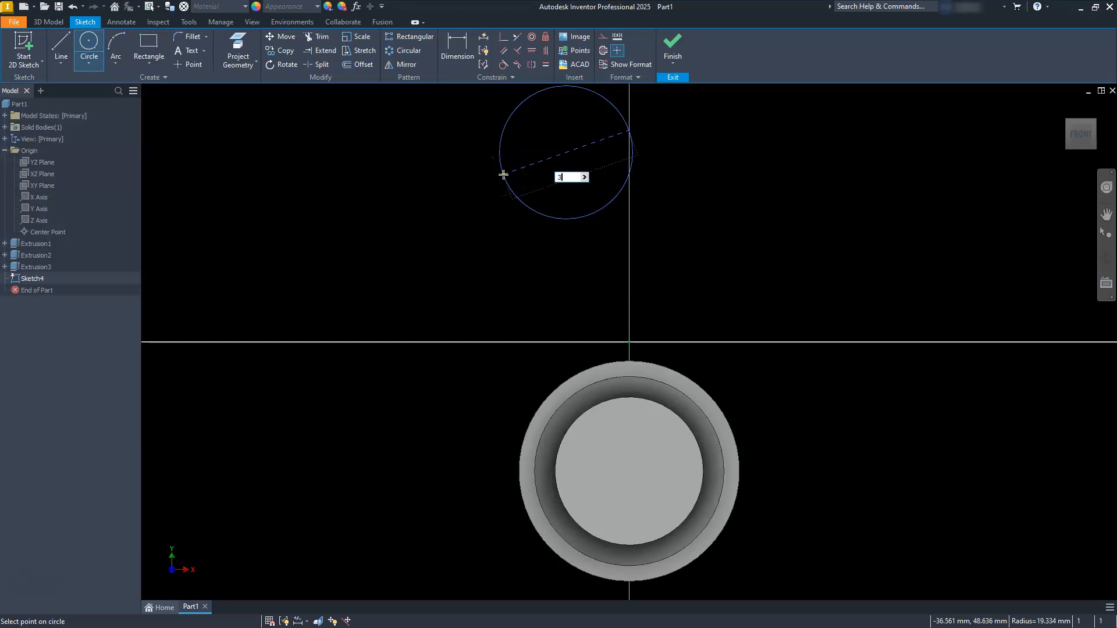
pyautogui.write('8')
pyautogui.press('Return')
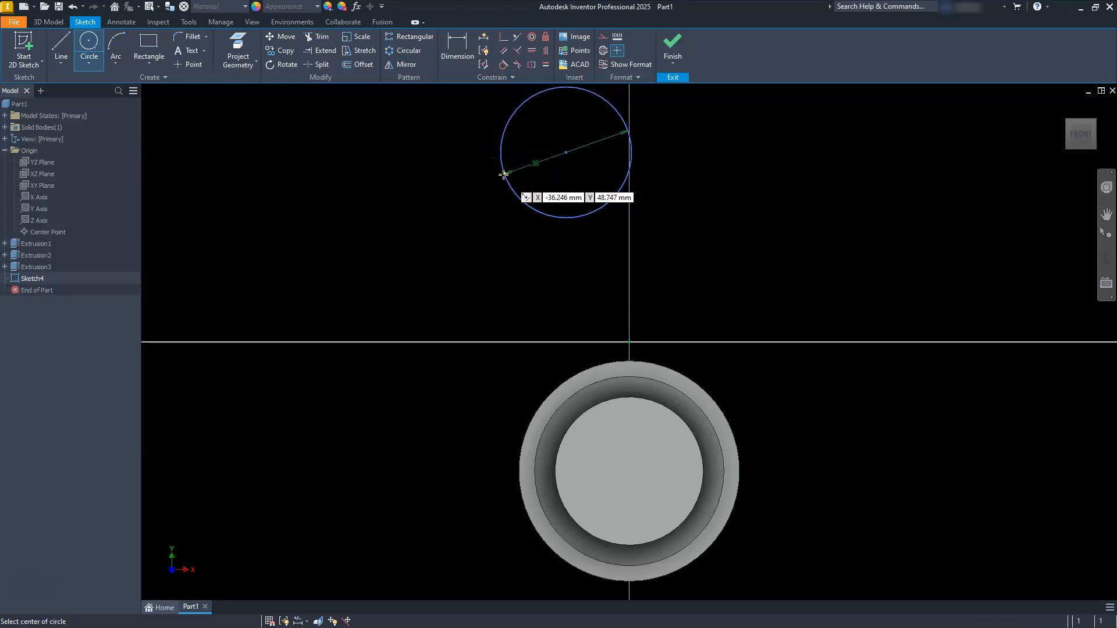
pyautogui.press('Escape')
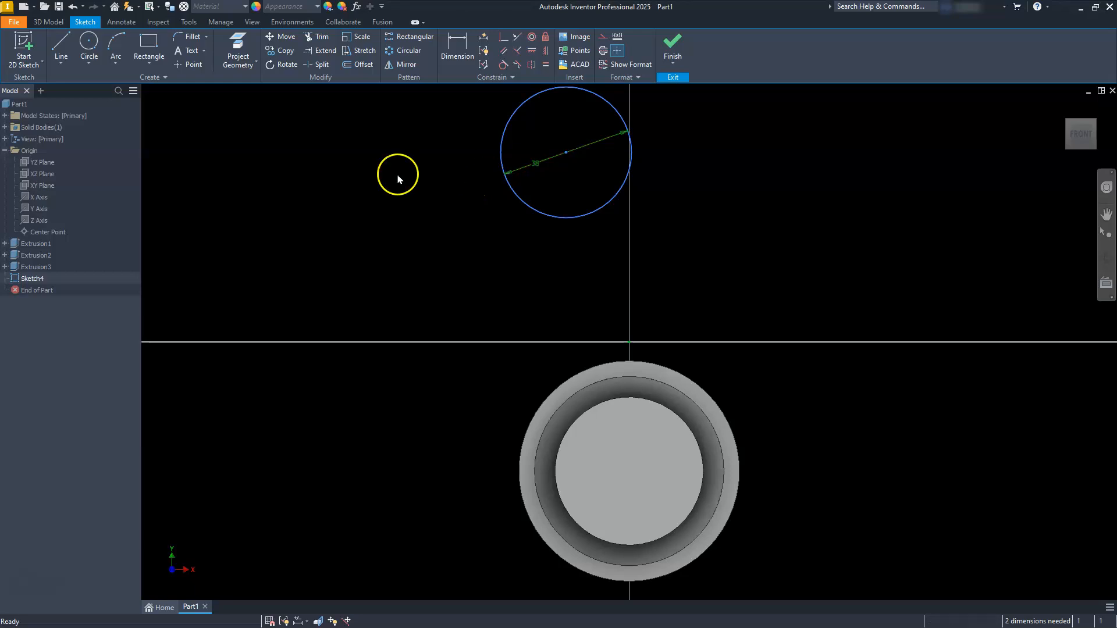
# Dimension the 38 mm circle's centre at a vertical distance of 37.5 mm above the origin
pyautogui.click(463, 43)
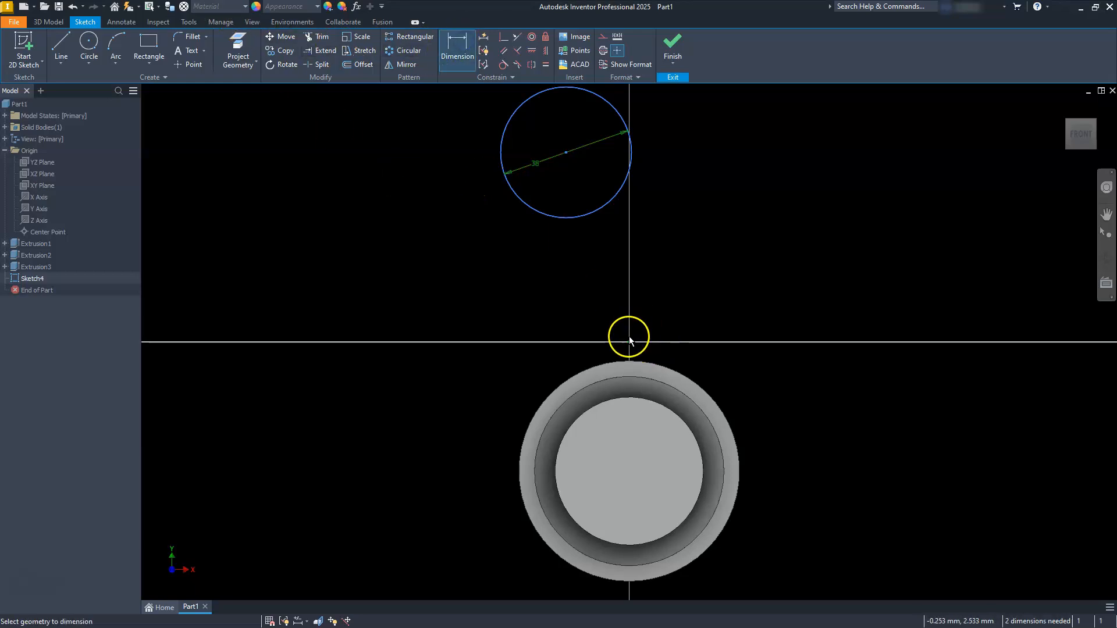
pyautogui.click(565, 152)
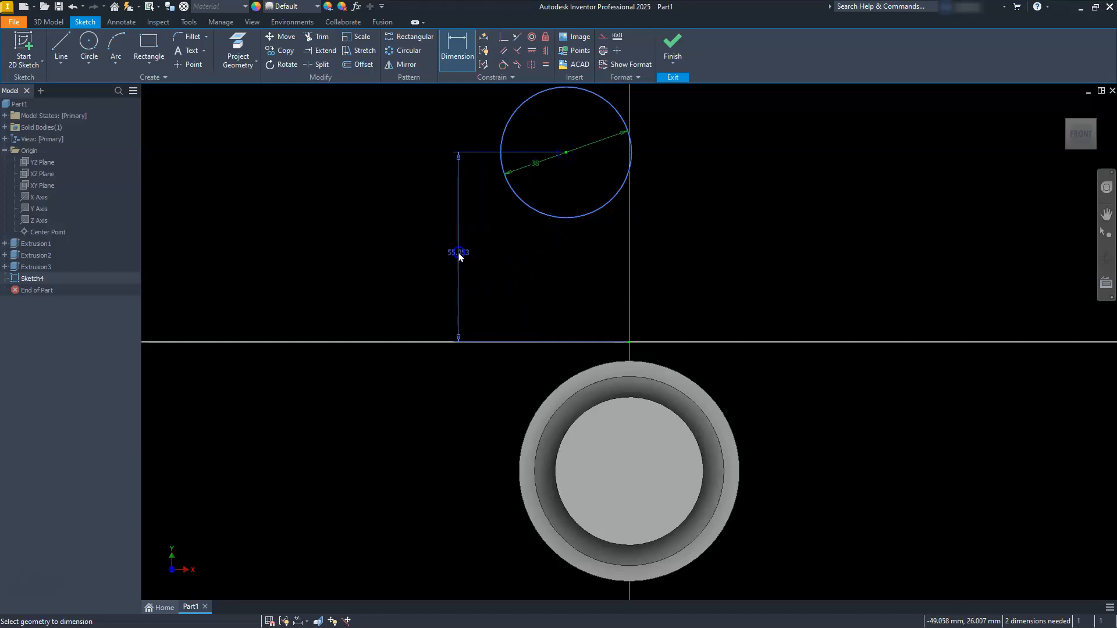
pyautogui.click(459, 256)
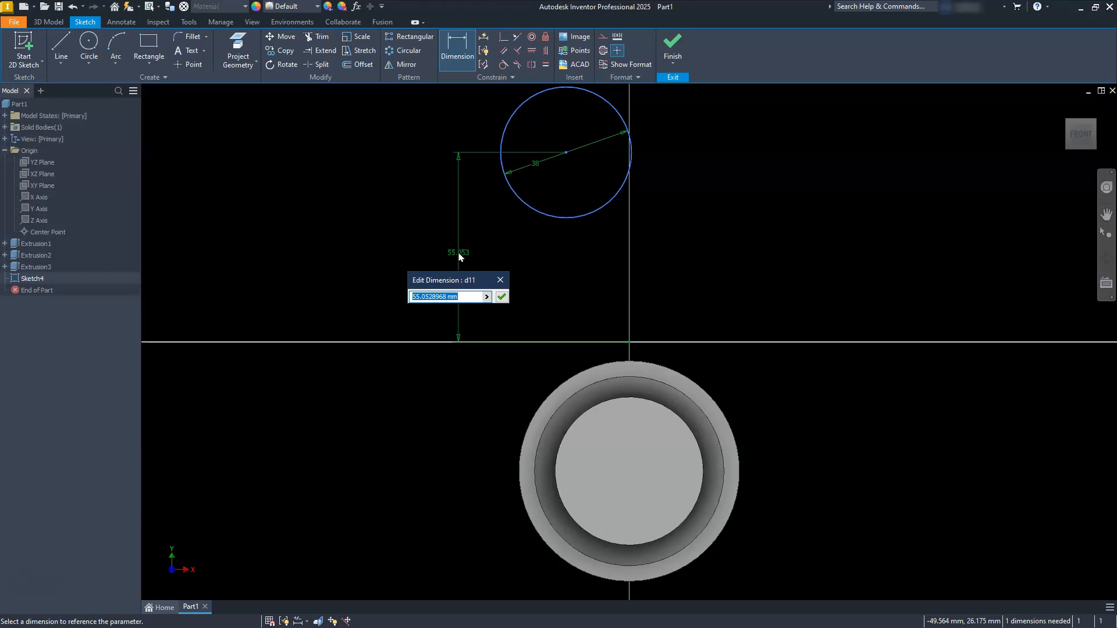
pyautogui.write('37.5')
pyautogui.press('Return')
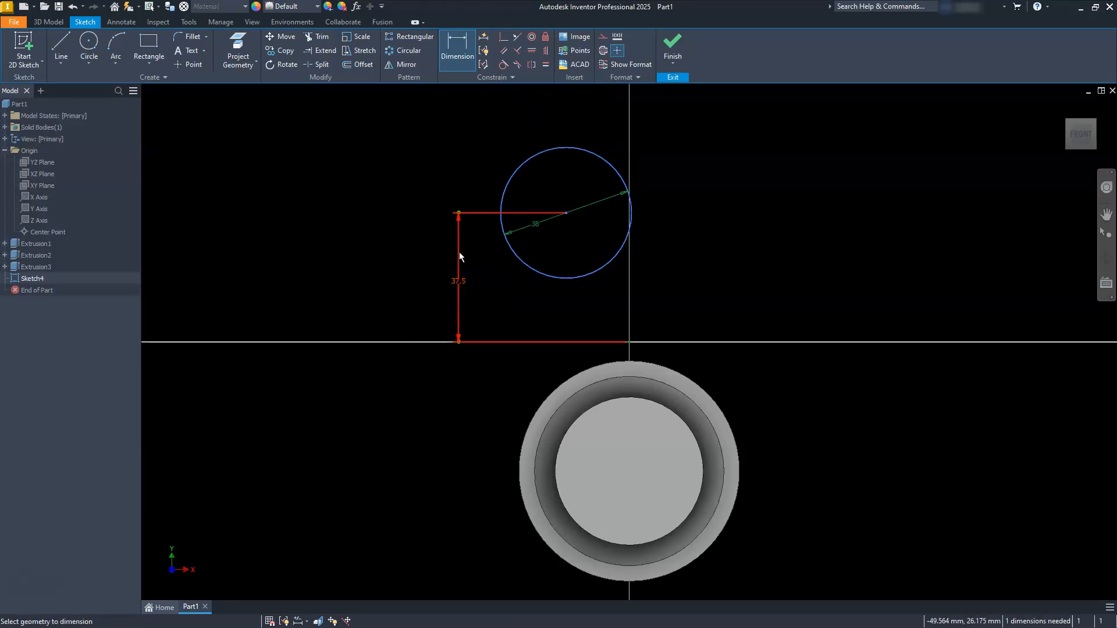
pyautogui.click(471, 251)
# Constrain the 38 mm circle's centre vertically in line with the origin and finish the sketch
pyautogui.click(545, 51)
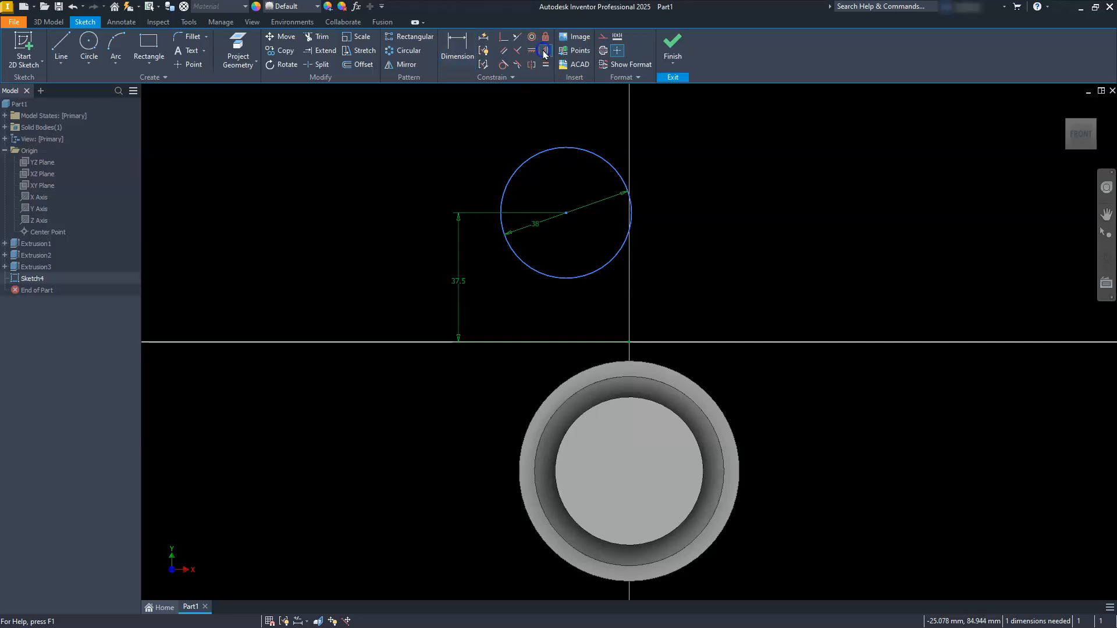
pyautogui.click(567, 213)
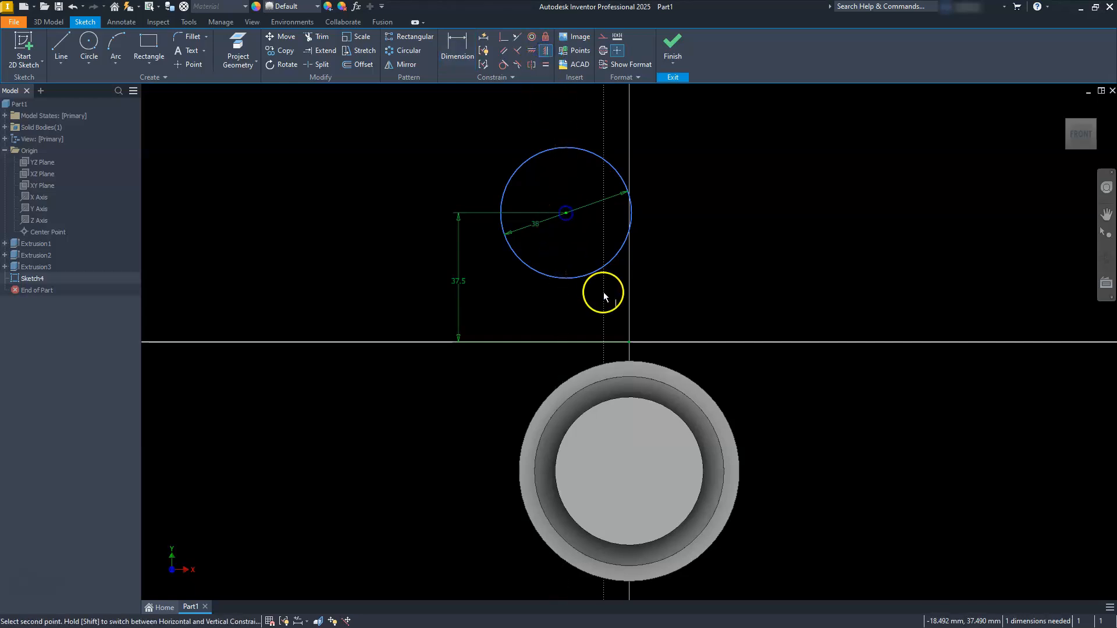
pyautogui.click(628, 341)
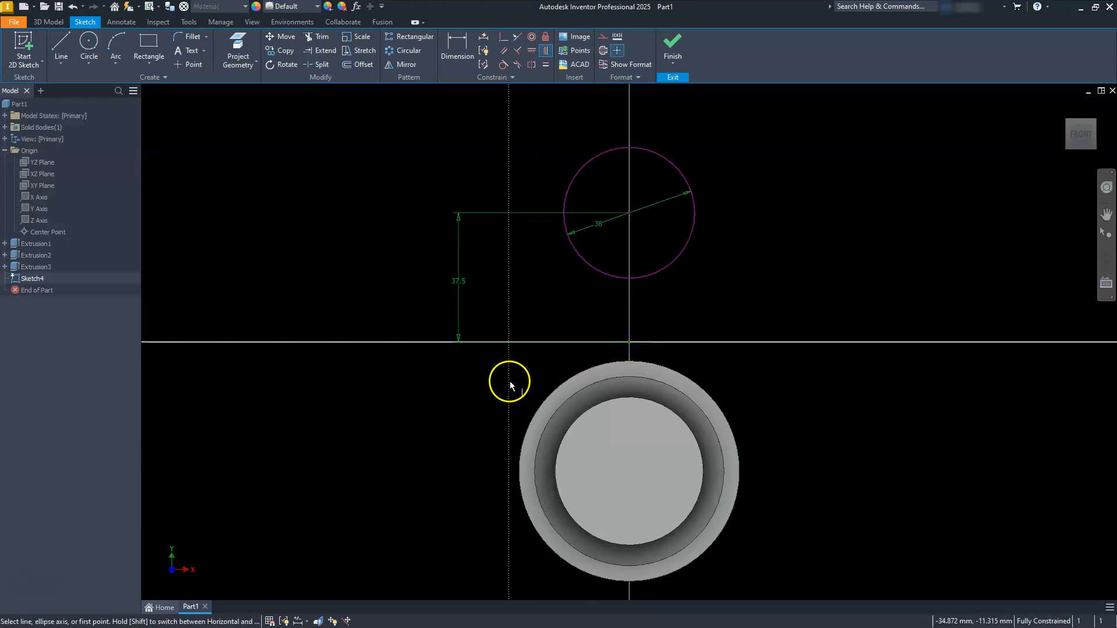
pyautogui.click(669, 51)
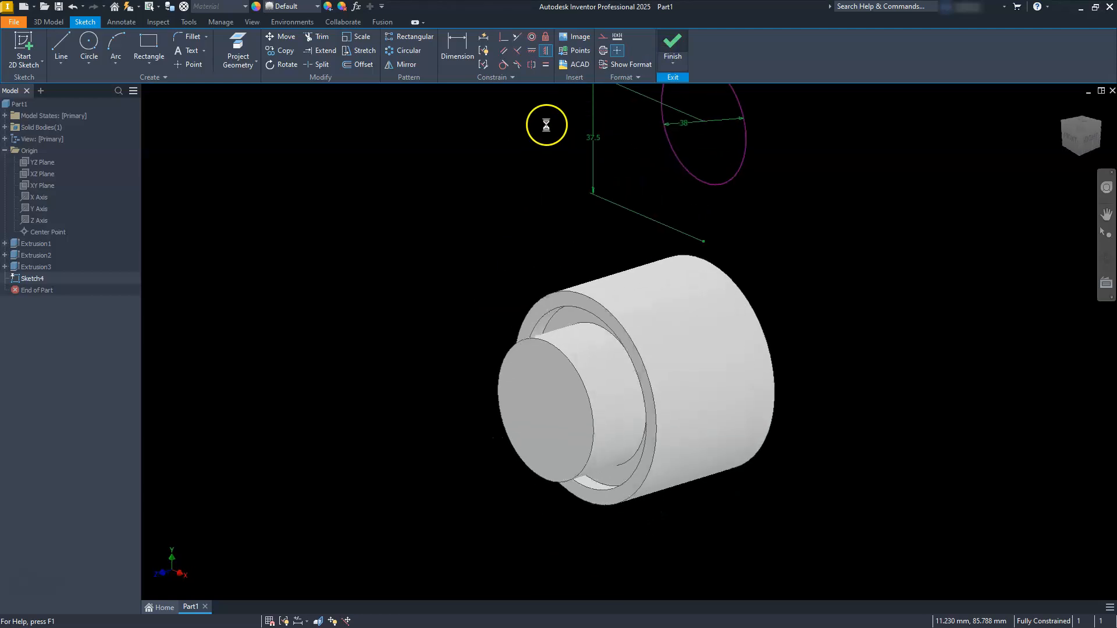
# Extrude the 38 mm circle 30 mm from the XY plane, toward the same side as the lower cylinder
pyautogui.moveTo(611, 199); pyautogui.dragTo(601, 279, button='middle')
pyautogui.click(62, 42)
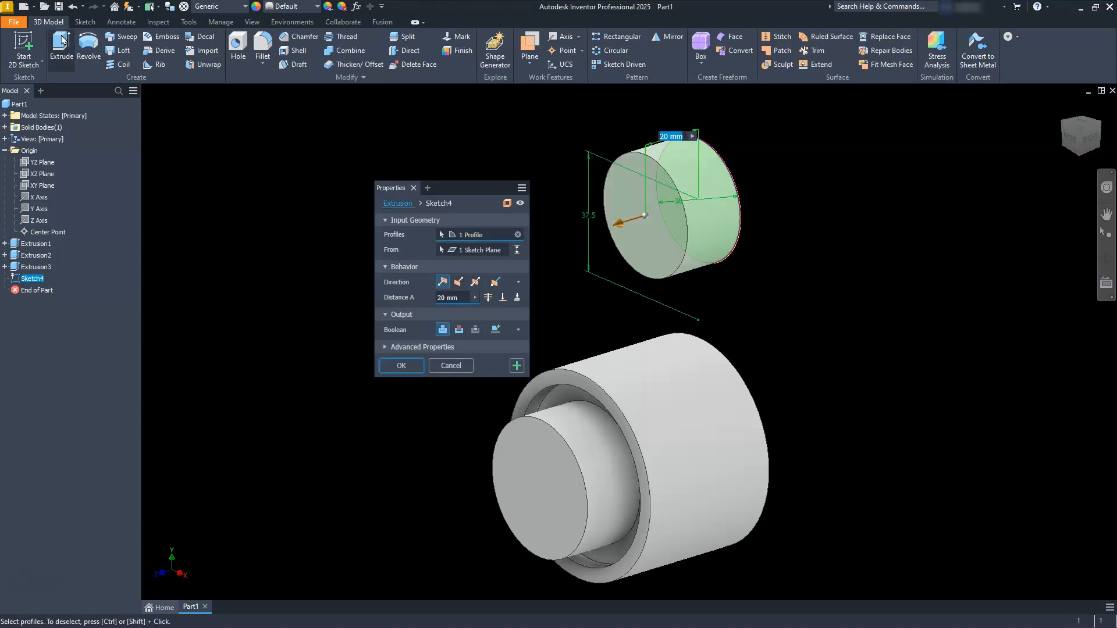
pyautogui.click(456, 297)
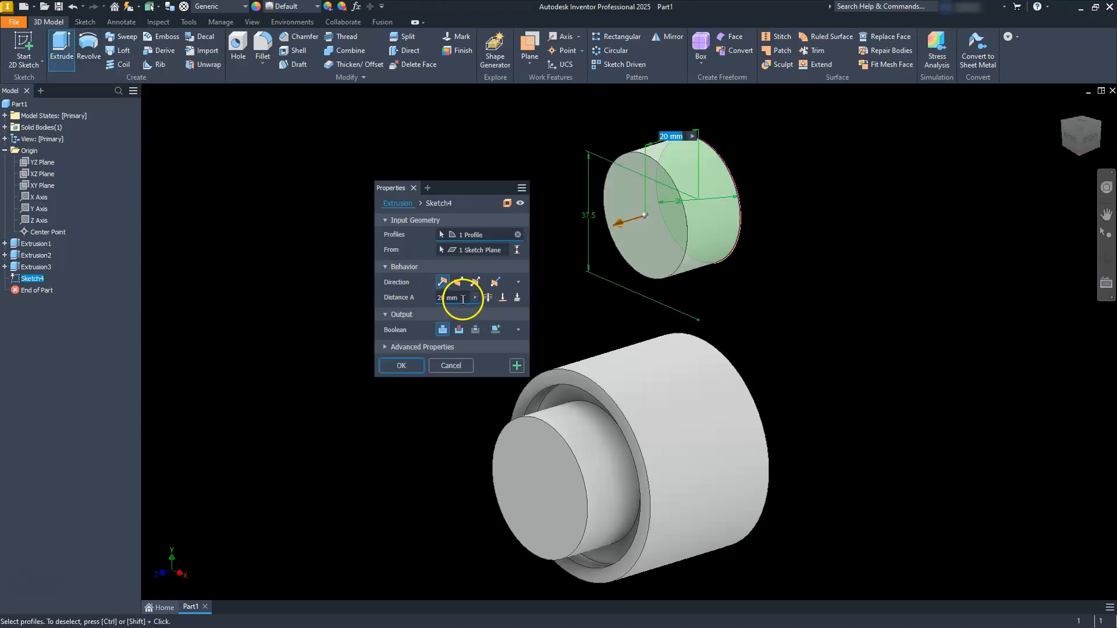
pyautogui.write('3')
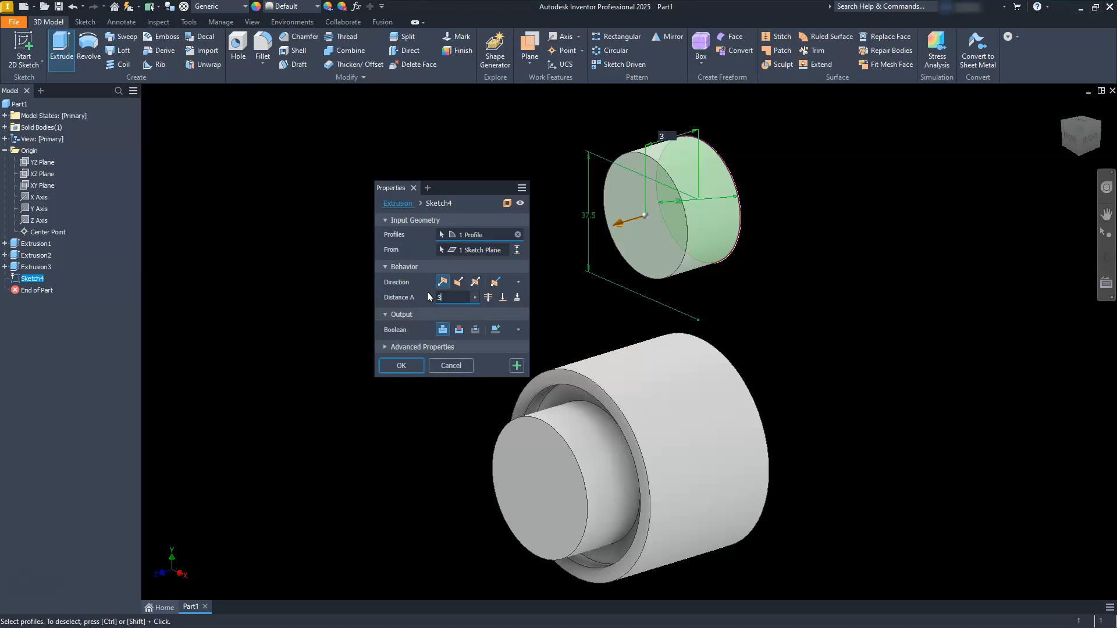
pyautogui.write('0')
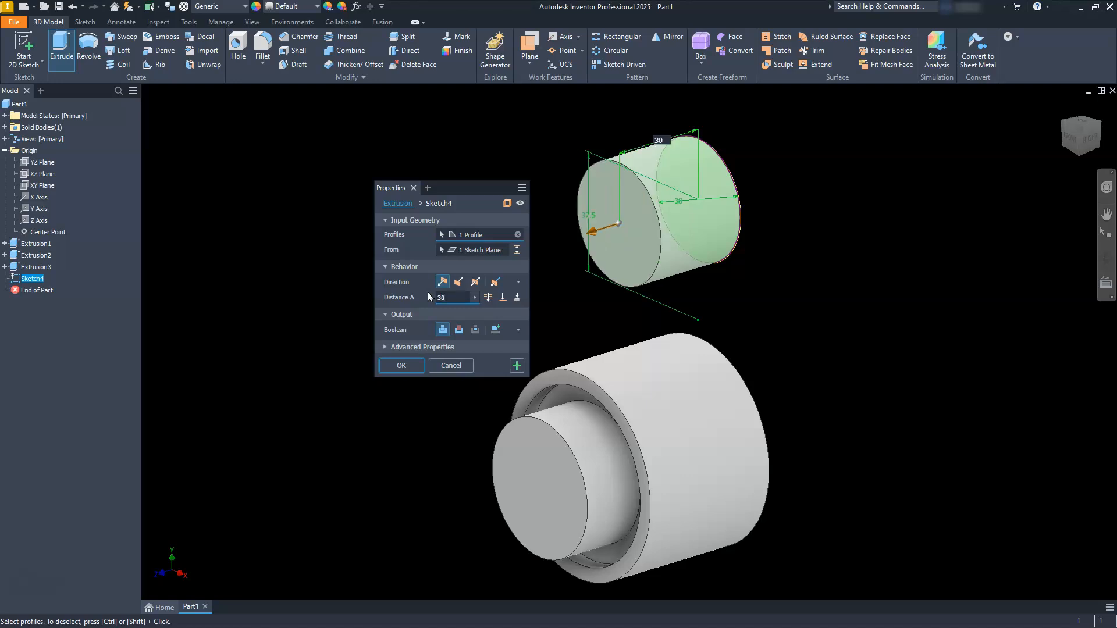
pyautogui.press('Return')
pyautogui.click(432, 336)
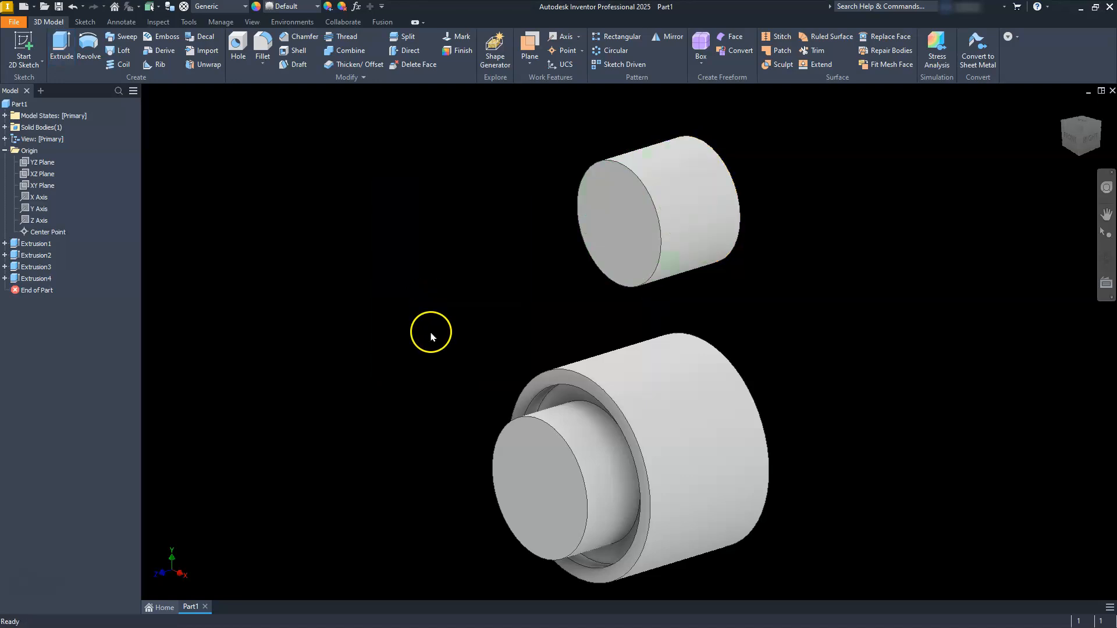
# Switch to the reference PDF and examine Section A-A for the connecting web's thickness and its offset from the XY plane, marking both
pyautogui.click(601, 232)
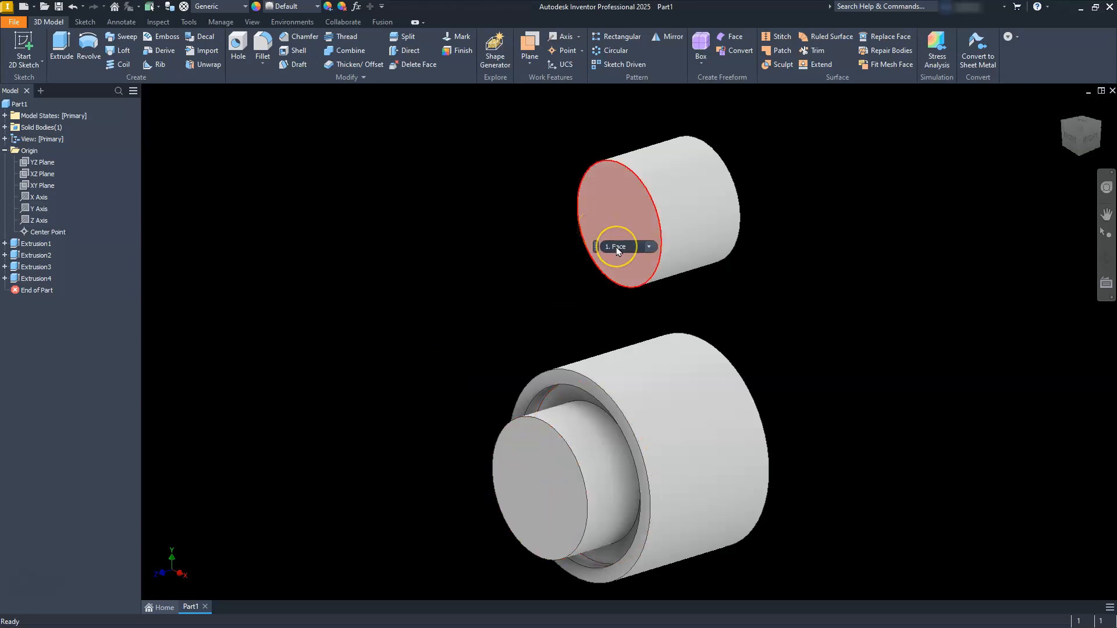
pyautogui.click(739, 251)
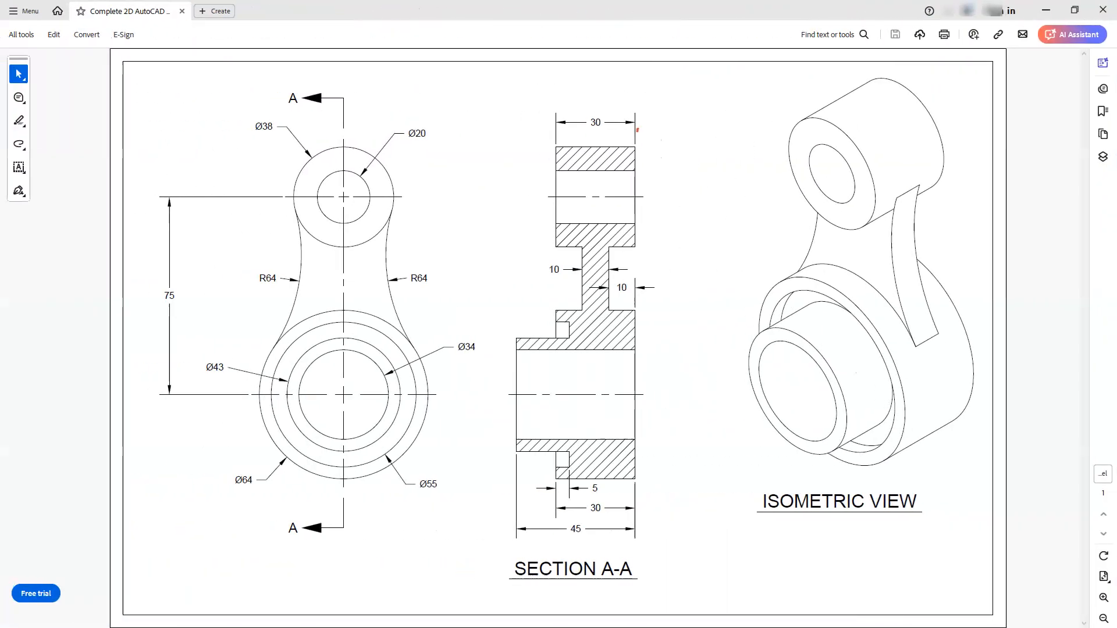
pyautogui.moveTo(637, 130); pyautogui.dragTo(627, 508)
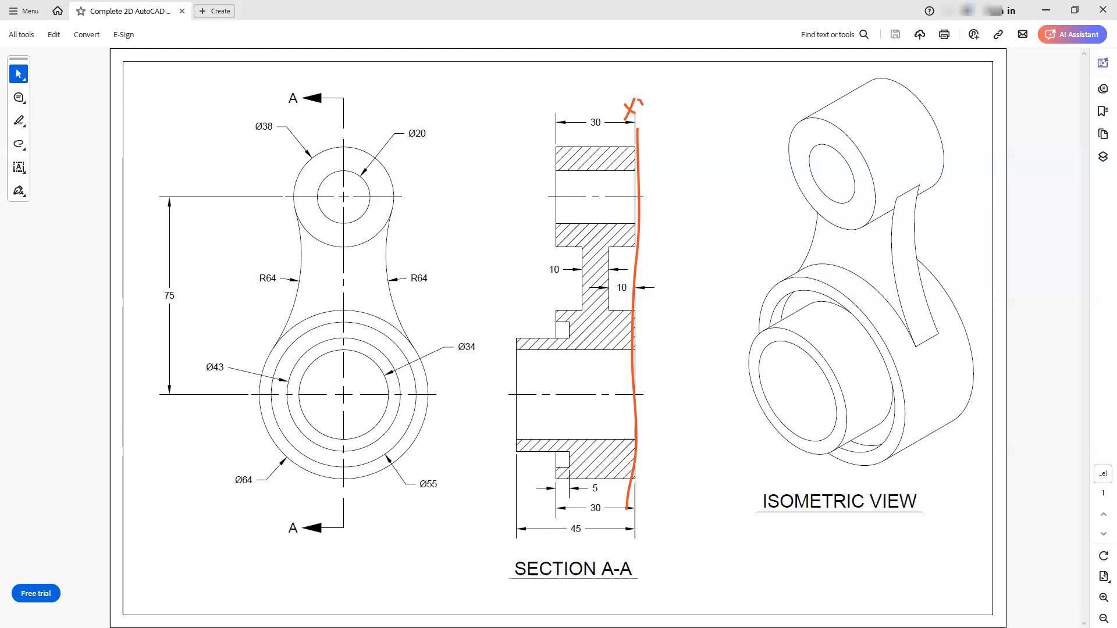
pyautogui.moveTo(647, 114); pyautogui.dragTo(662, 87)
pyautogui.moveTo(582, 237)
pyautogui.mouseDown()
pyautogui.moveTo(570, 308)
pyautogui.moveTo(621, 288)
pyautogui.moveTo(609, 231)
pyautogui.mouseUp()
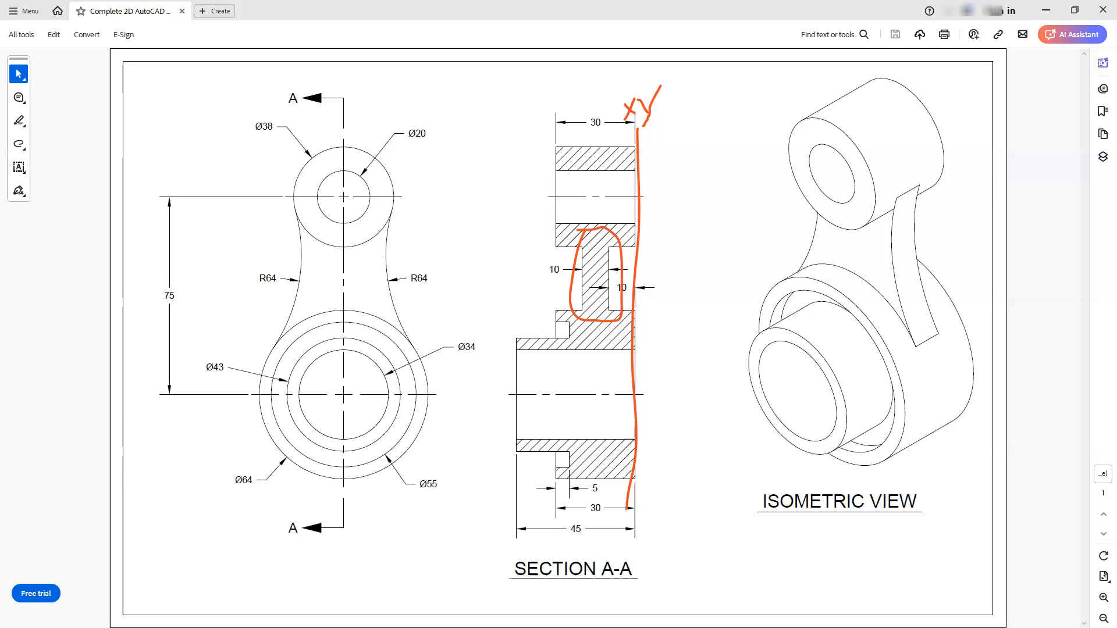
pyautogui.moveTo(255, 357)
pyautogui.mouseDown()
pyautogui.moveTo(439, 329)
pyautogui.moveTo(437, 216)
pyautogui.moveTo(358, 205)
pyautogui.moveTo(250, 222)
pyautogui.moveTo(255, 356)
pyautogui.mouseUp()
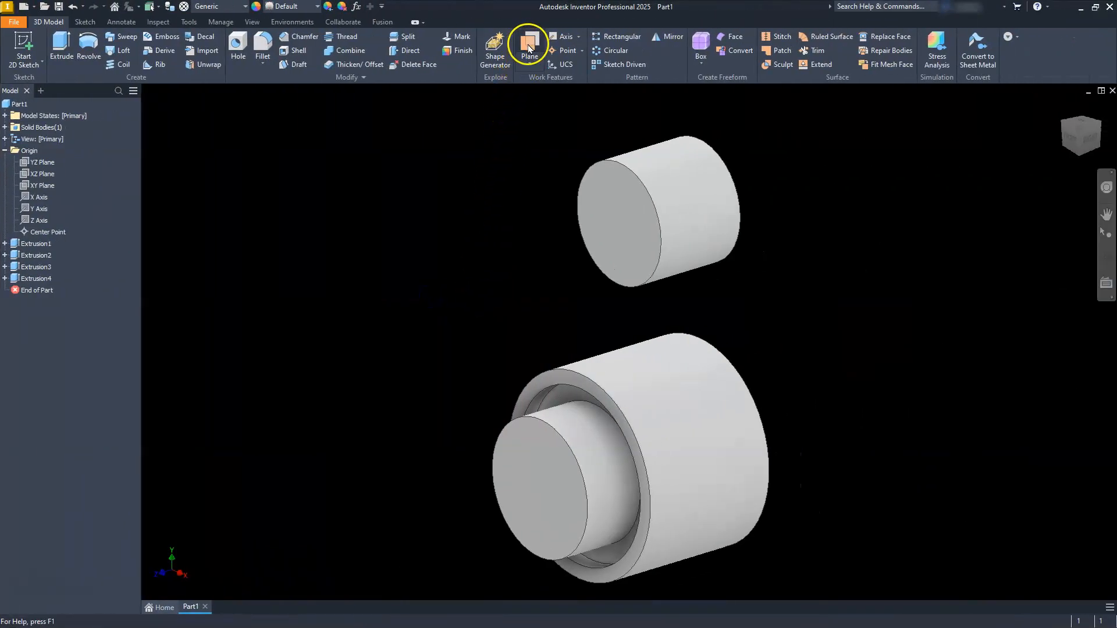
# Switch back to Inventor and create a work plane offset 10 mm from the XY plane, into the cylinders
pyautogui.click(528, 46)
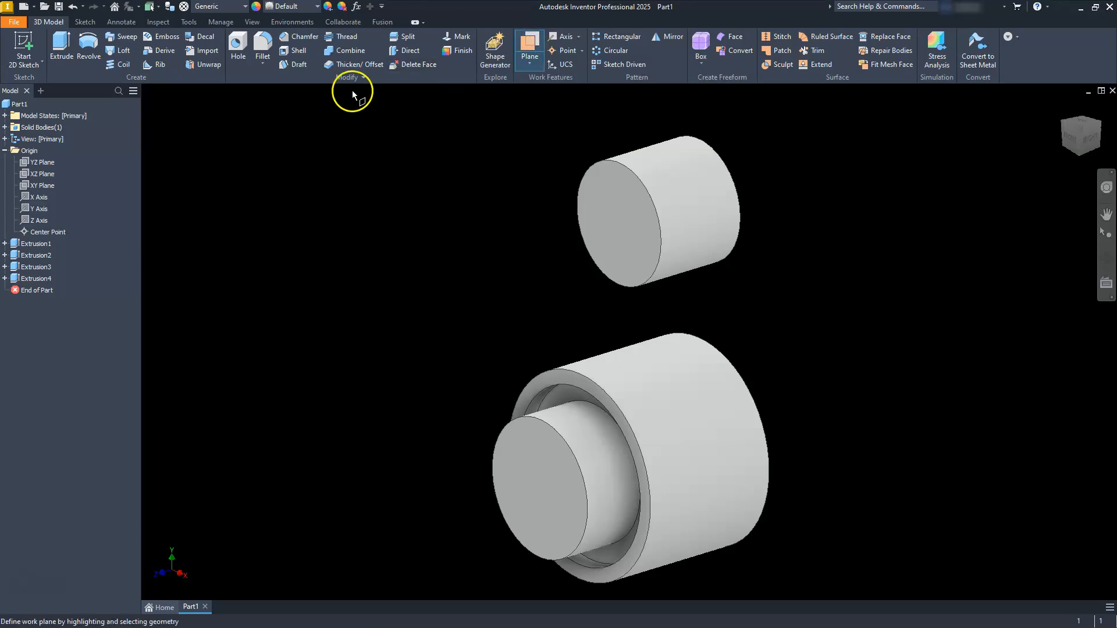
pyautogui.click(44, 185)
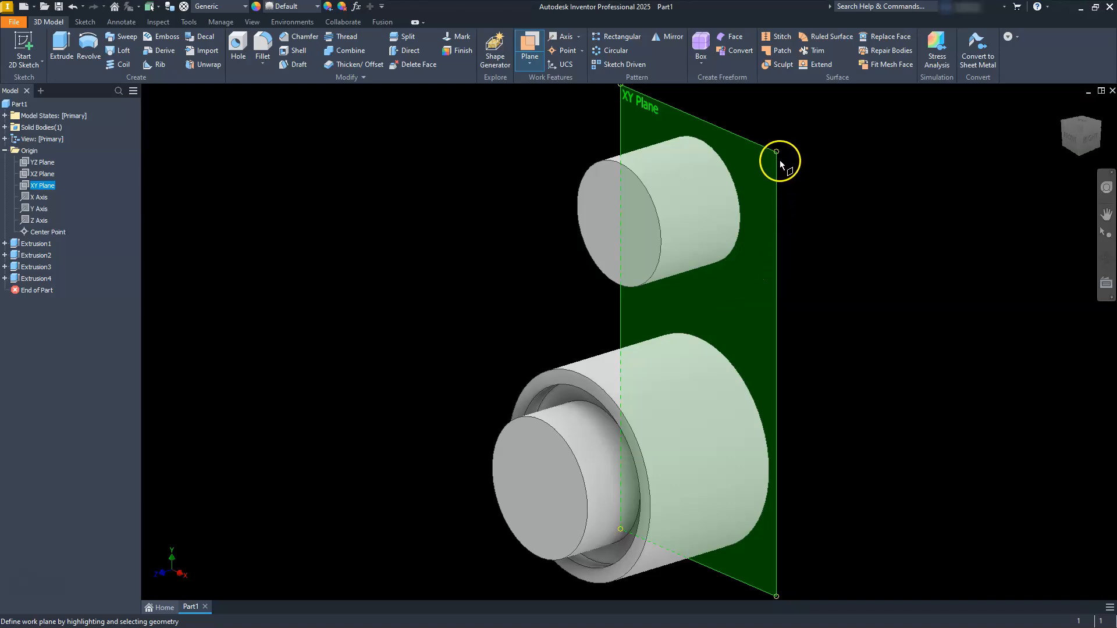
pyautogui.moveTo(776, 185); pyautogui.dragTo(589, 286)
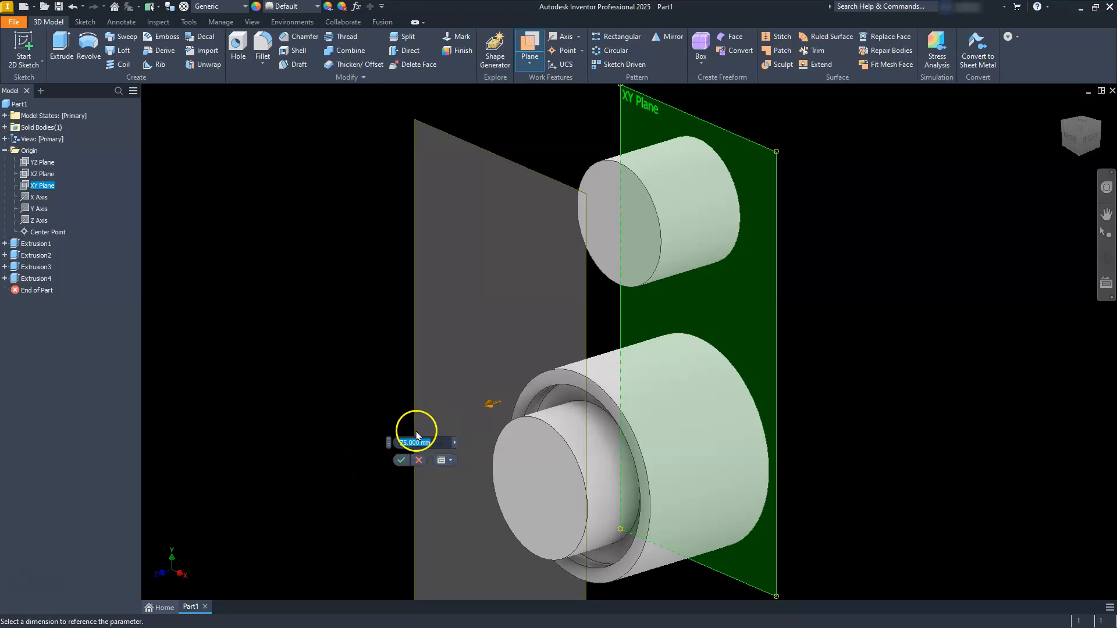
pyautogui.moveTo(439, 443); pyautogui.dragTo(391, 446)
pyautogui.write('10')
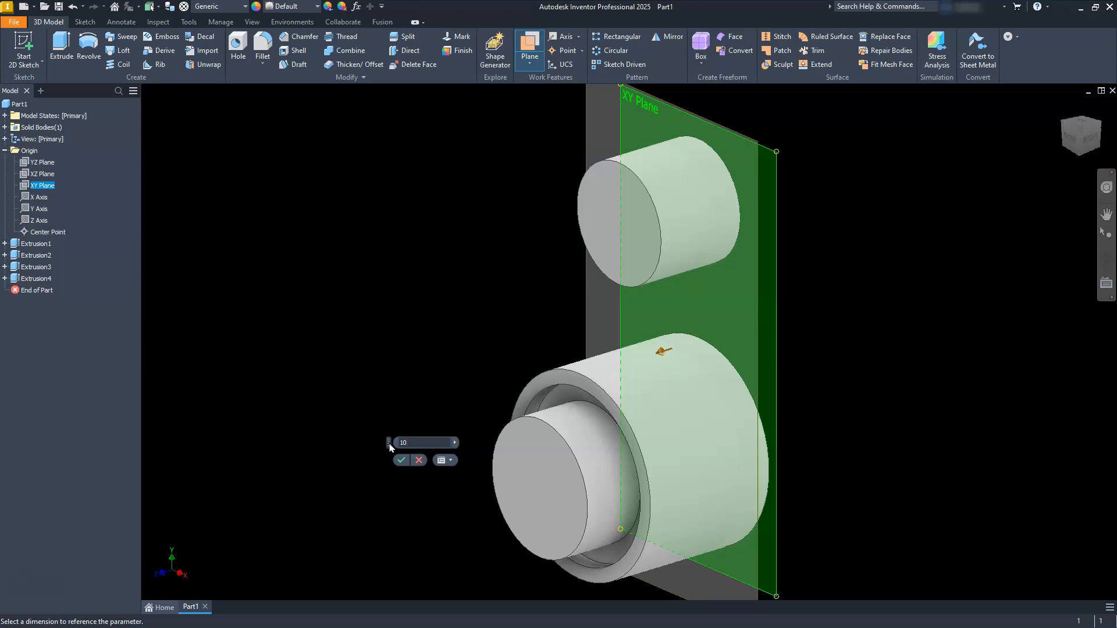
pyautogui.moveTo(961, 268); pyautogui.dragTo(902, 259, button='middle')
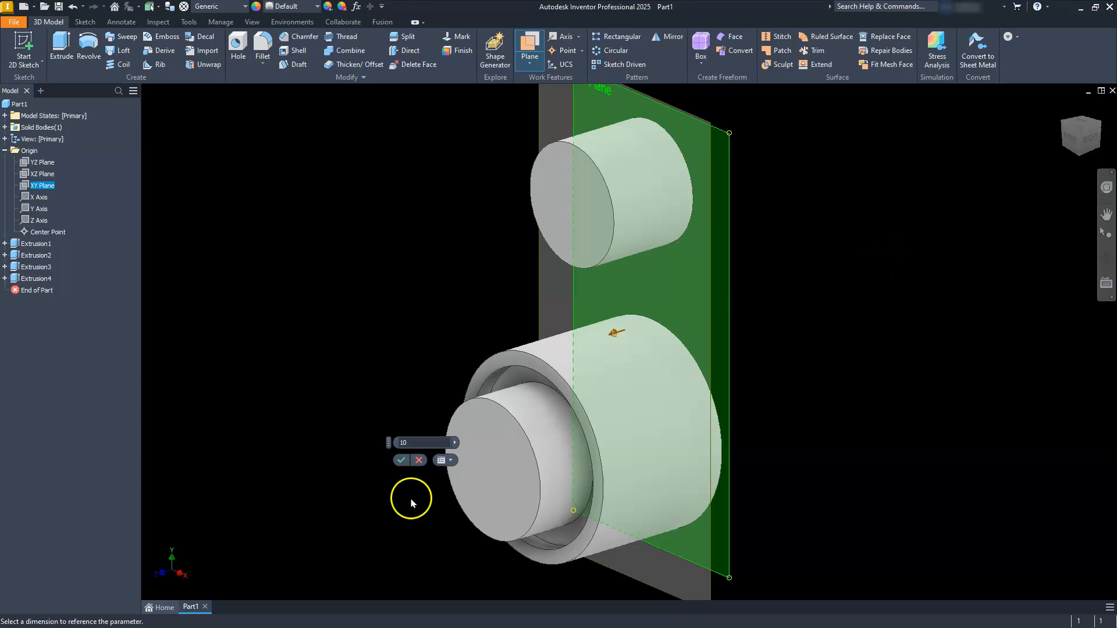
pyautogui.click(401, 460)
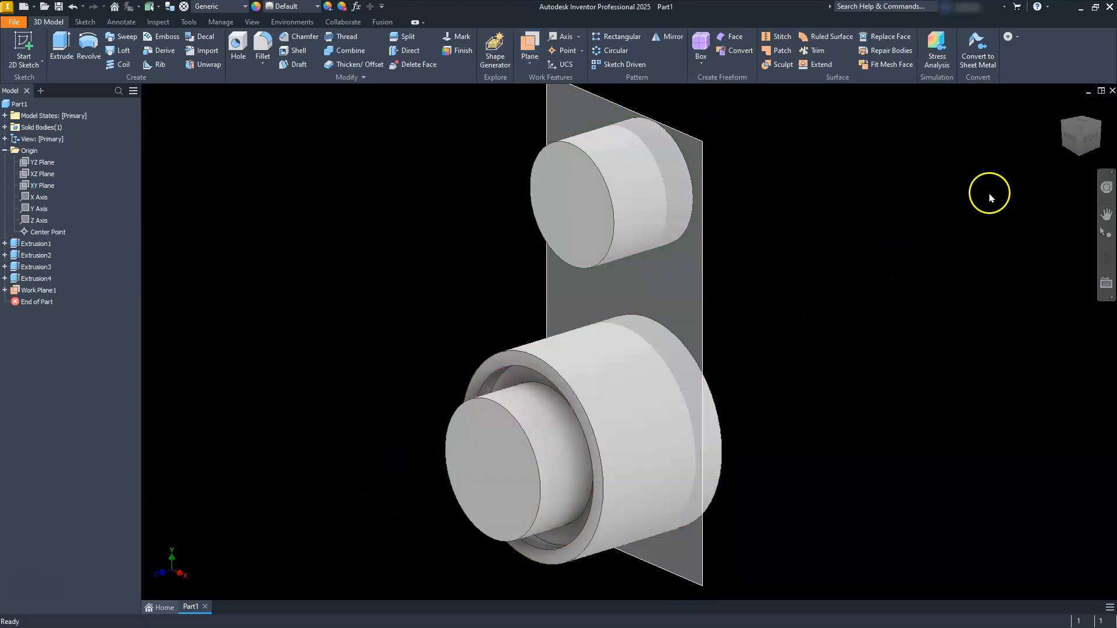
# Check the offset work plane from the side, and start a new sketch on it
pyautogui.click(1092, 142)
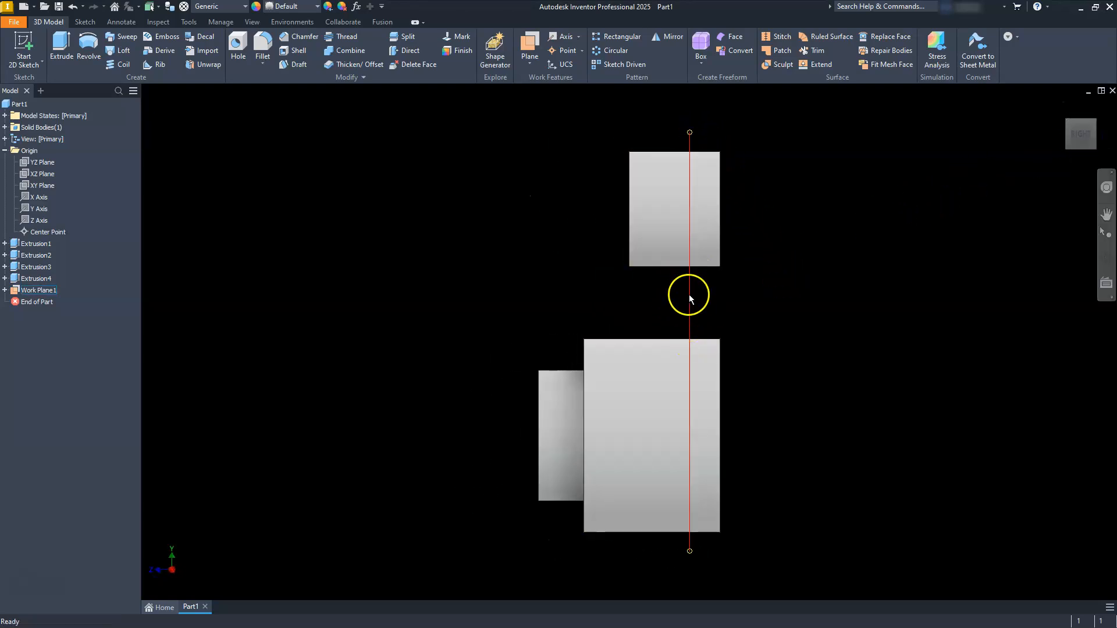
pyautogui.click(1068, 123)
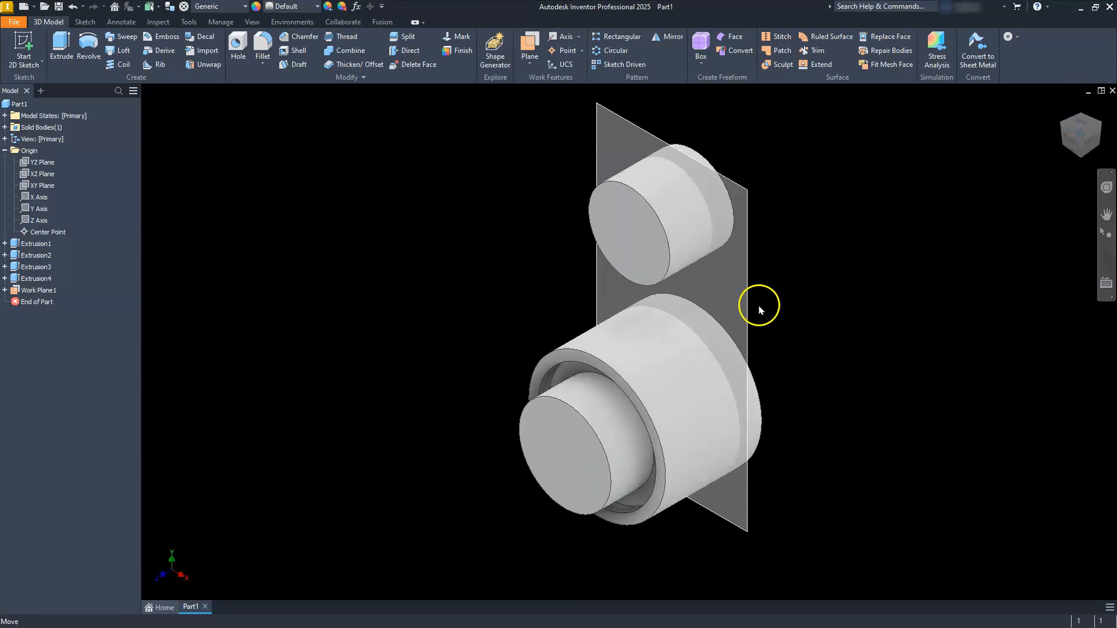
pyautogui.click(746, 309)
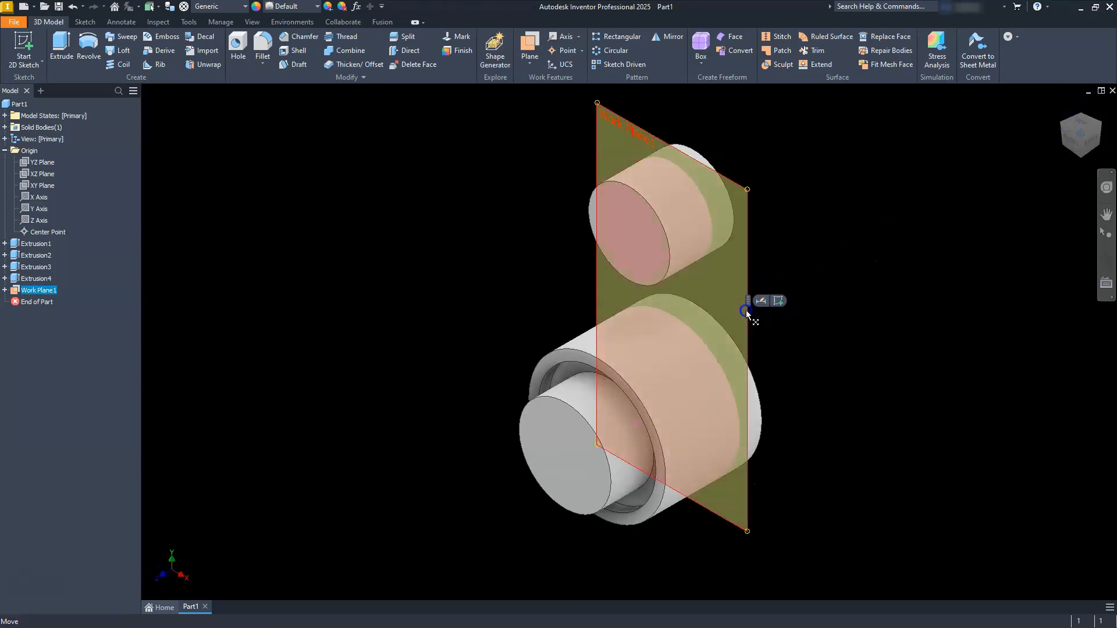
pyautogui.click(778, 301)
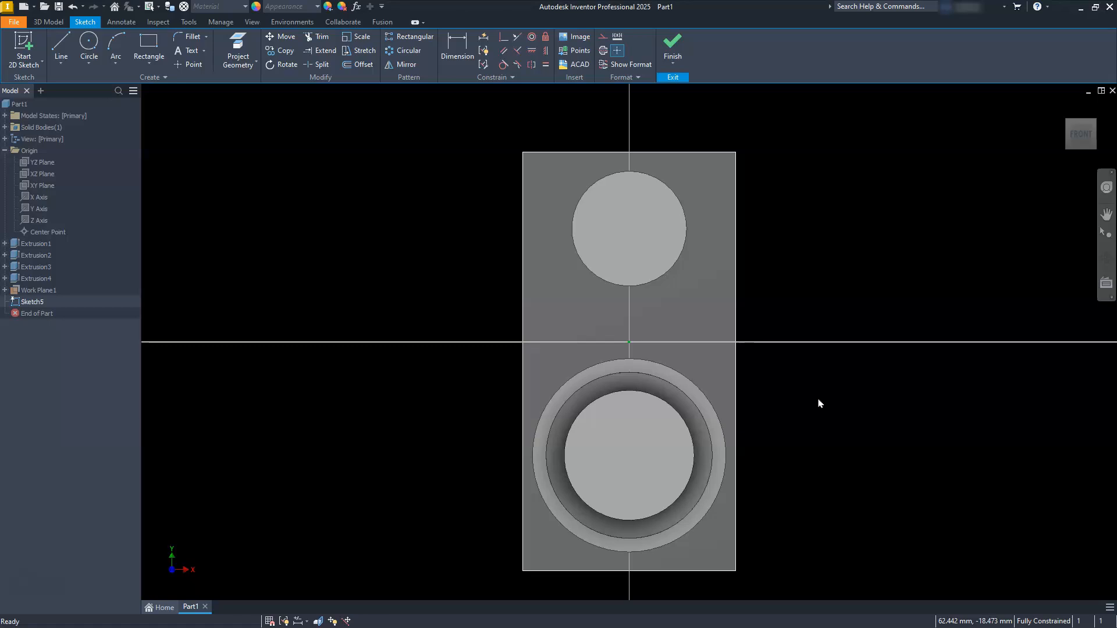
# Slice the graphics at the sketch plane and project the cut edges of both cylinders into the sketch
pyautogui.click(318, 621)
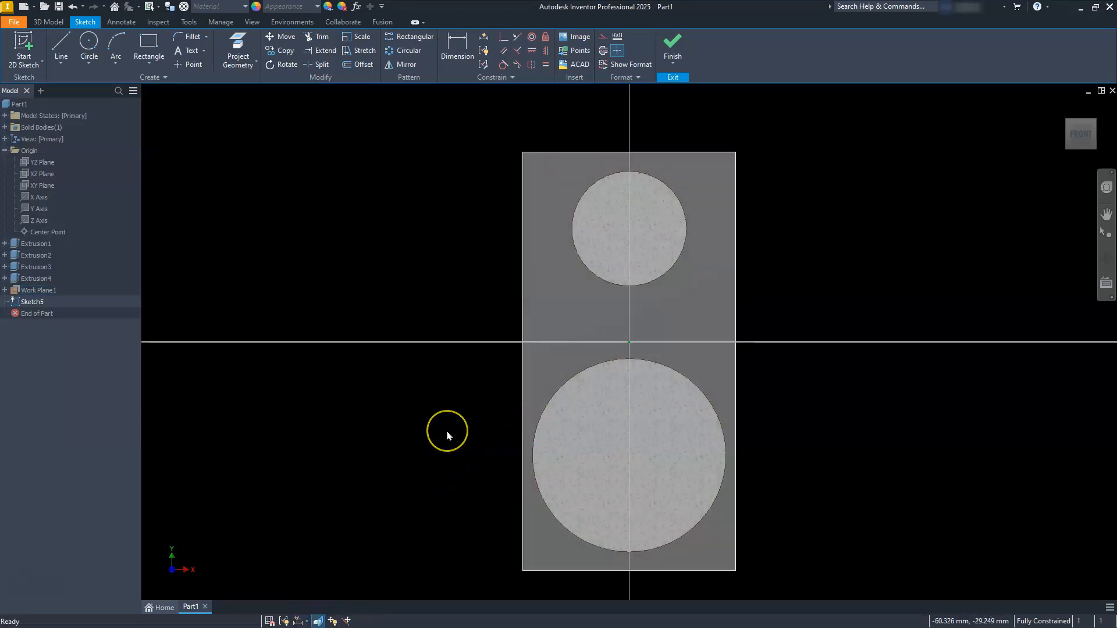
pyautogui.click(243, 64)
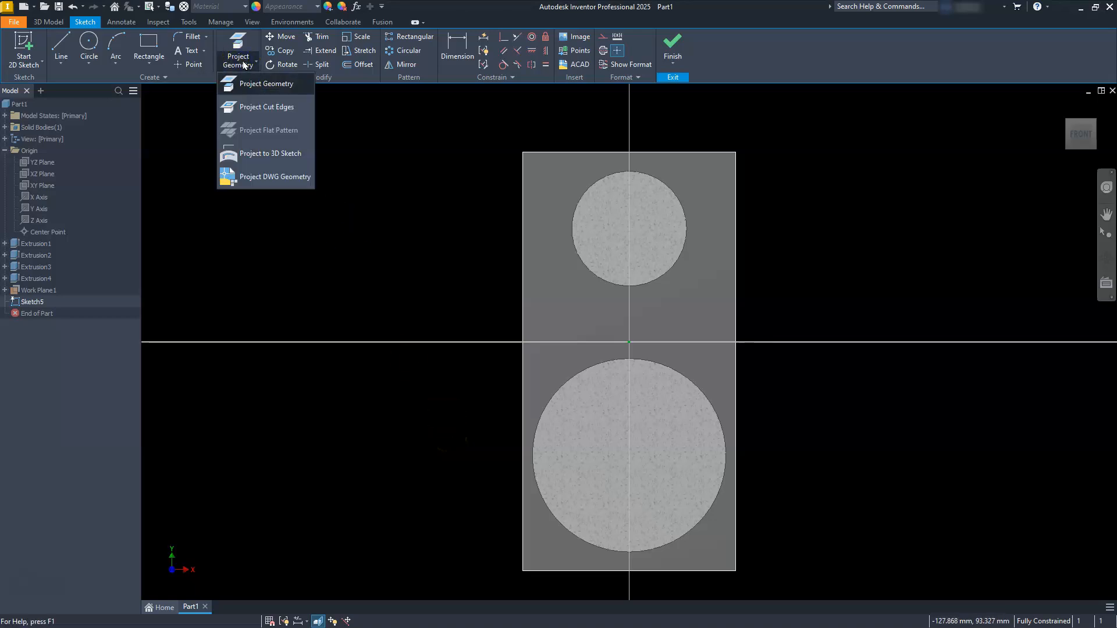
pyautogui.click(259, 109)
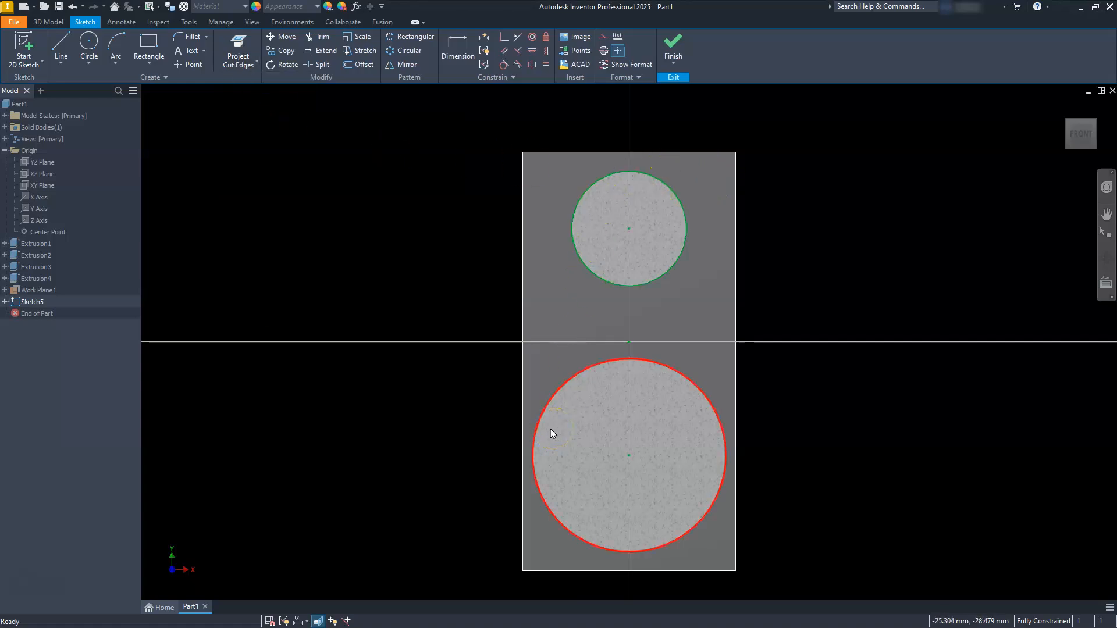
# Sketch a circle to the left of the two cylinders, sized by radius instead of diameter at 64 mm
pyautogui.click(89, 42)
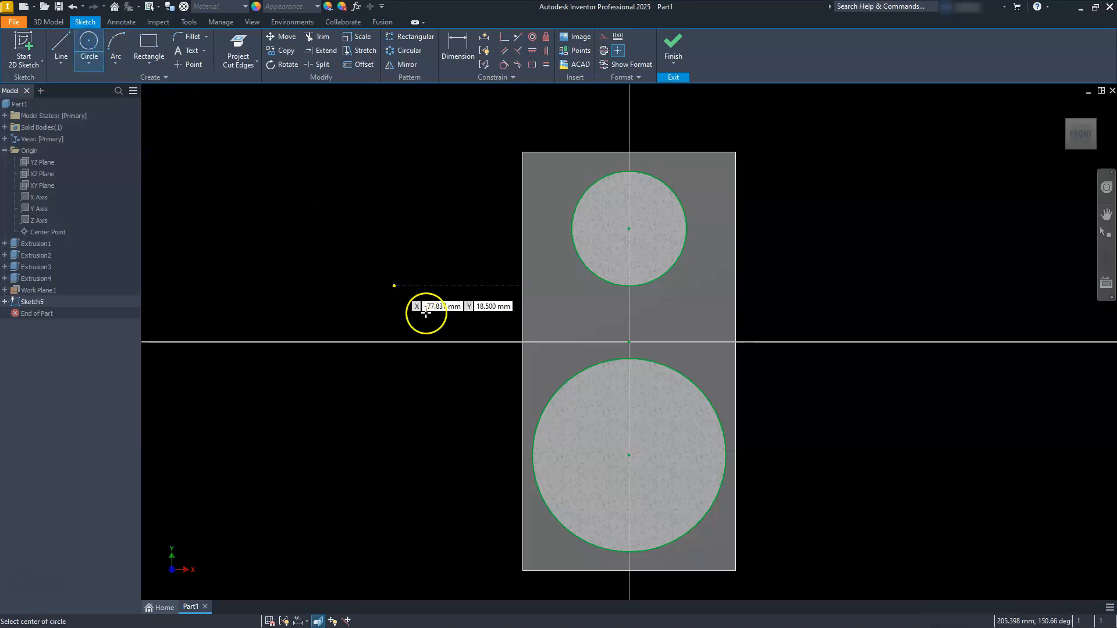
pyautogui.click(444, 305)
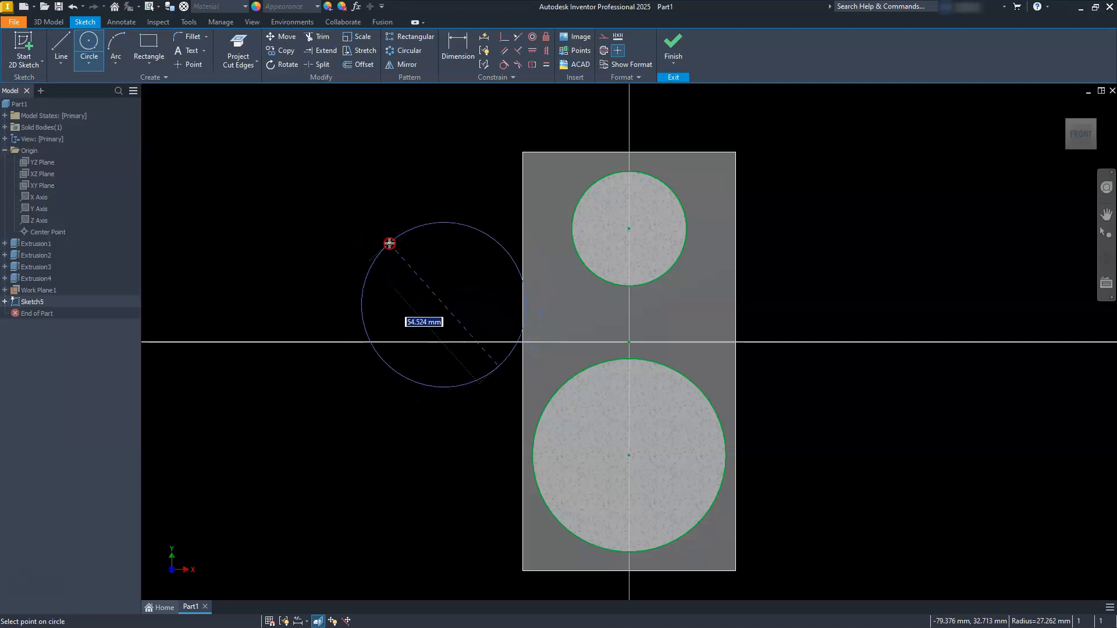
pyautogui.rightClick(390, 243)
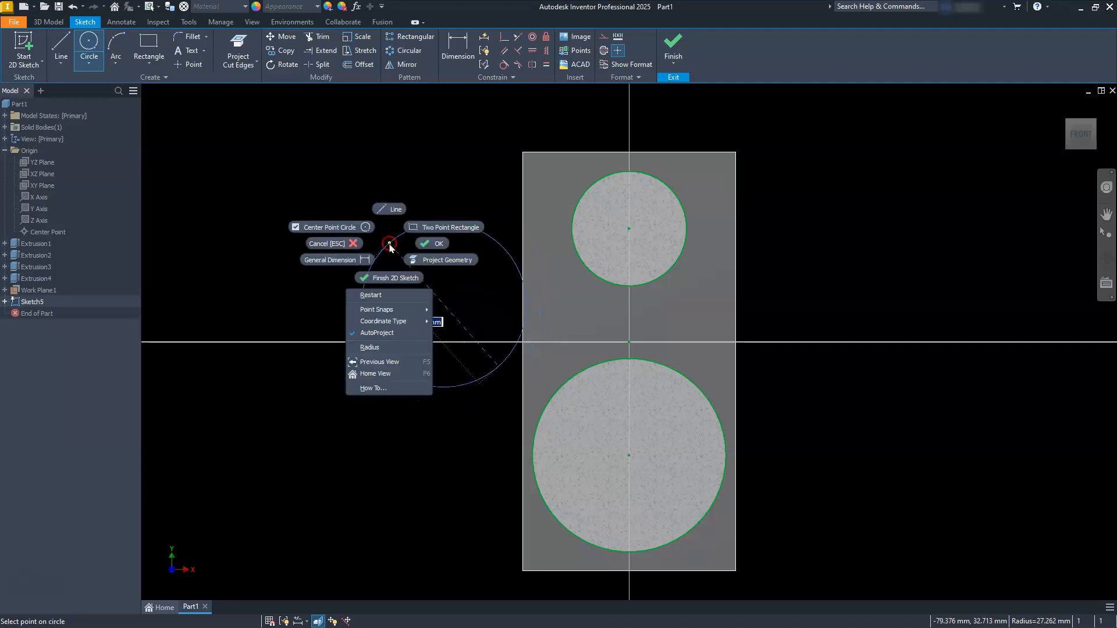
pyautogui.click(392, 350)
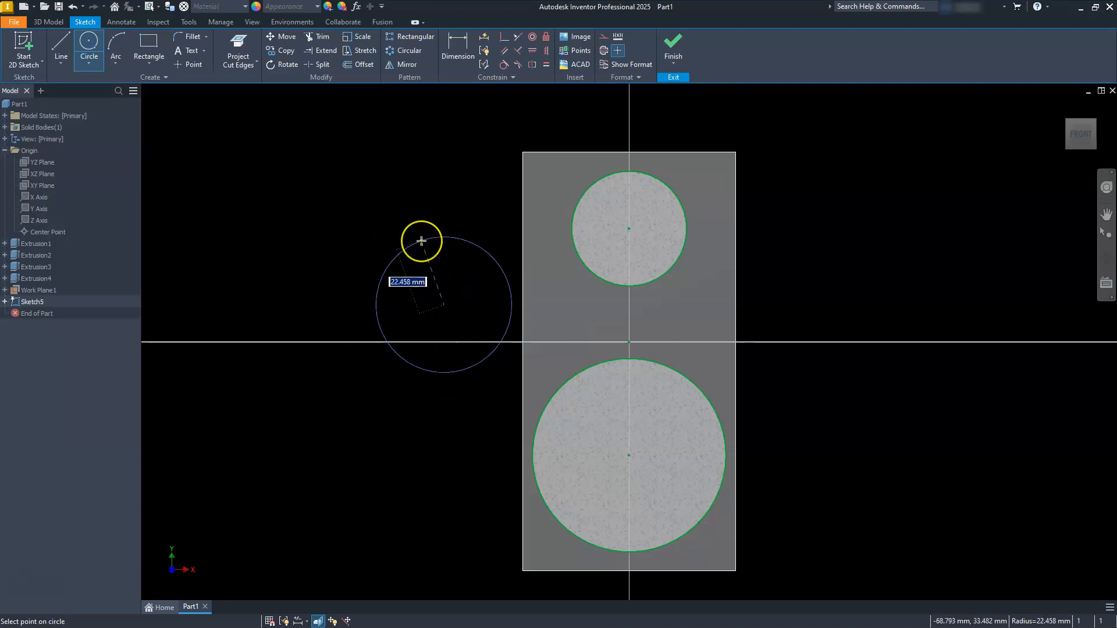
pyautogui.press('BackSpace')
pyautogui.write('64')
pyautogui.press('Return')
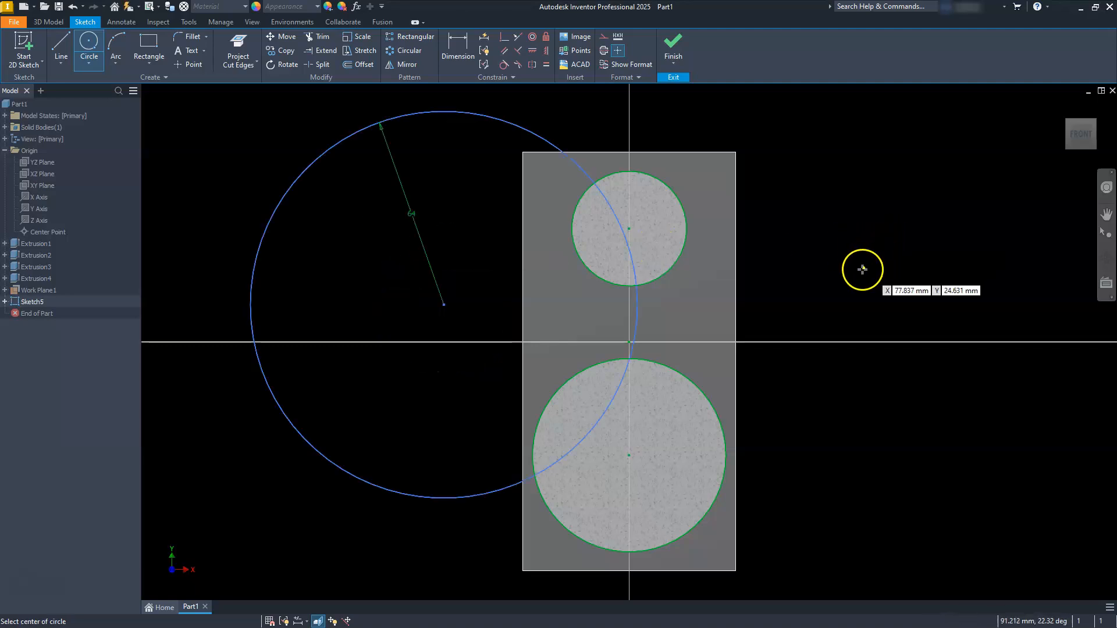
# Sketch a second 64 mm radius circle to the right of the cylinders, and move both circles outward so they no longer overlap
pyautogui.click(791, 308)
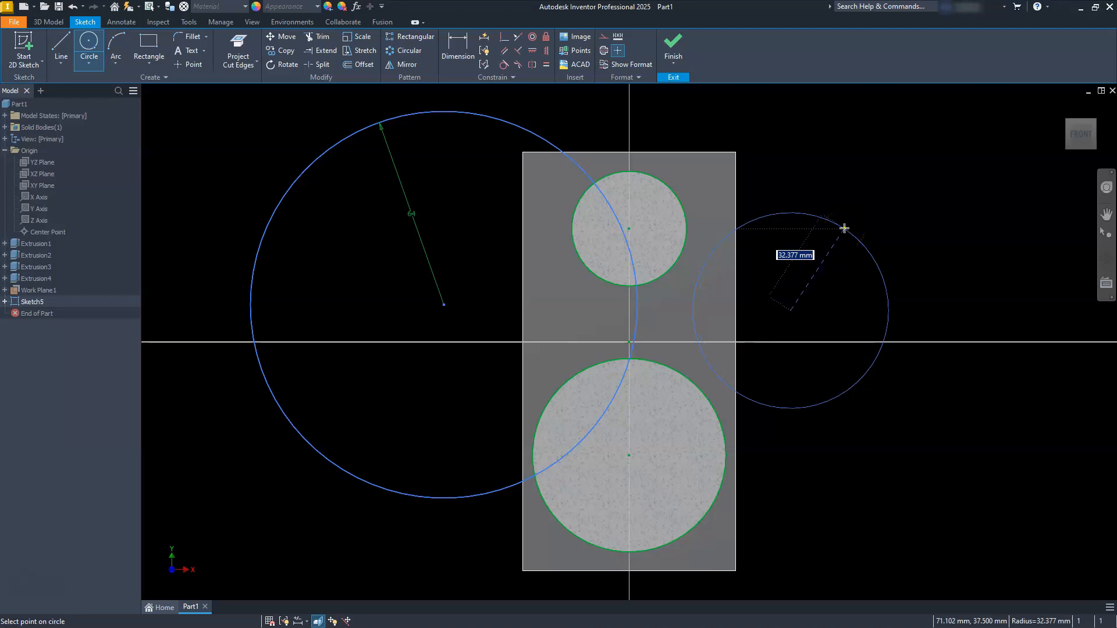
pyautogui.write('64')
pyautogui.press('Return')
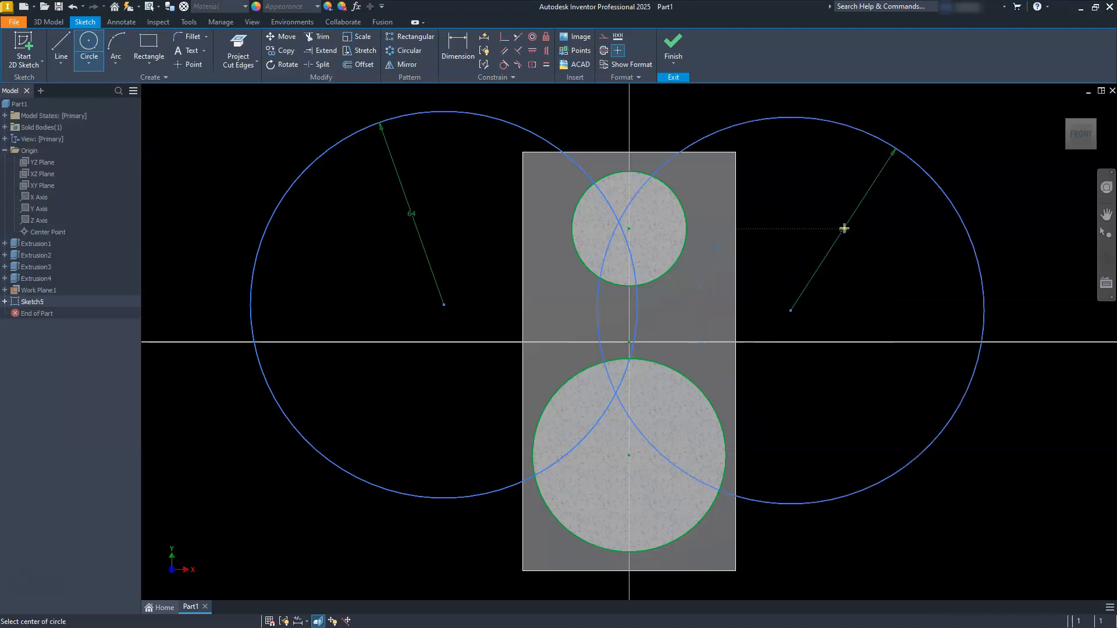
pyautogui.press('Escape')
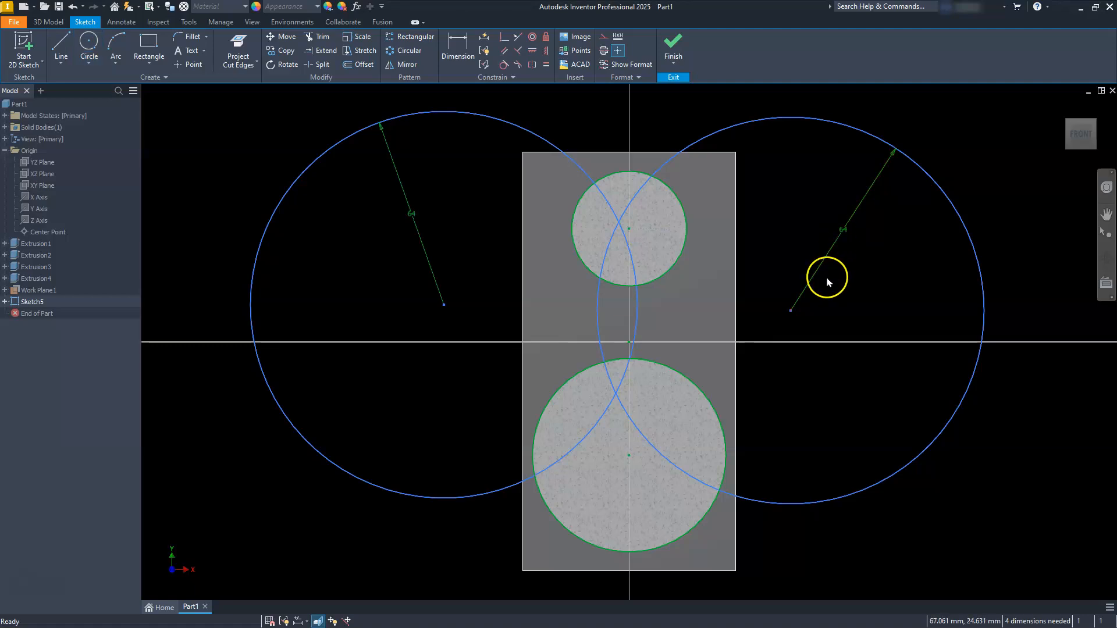
pyautogui.moveTo(790, 312); pyautogui.dragTo(900, 310)
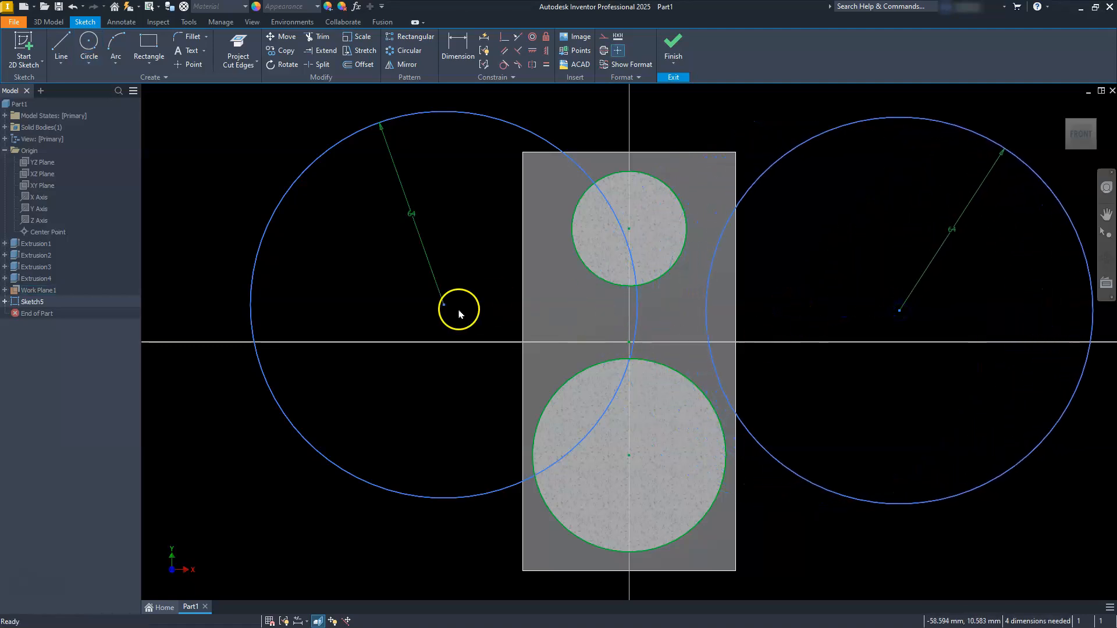
pyautogui.moveTo(444, 304); pyautogui.dragTo(359, 314)
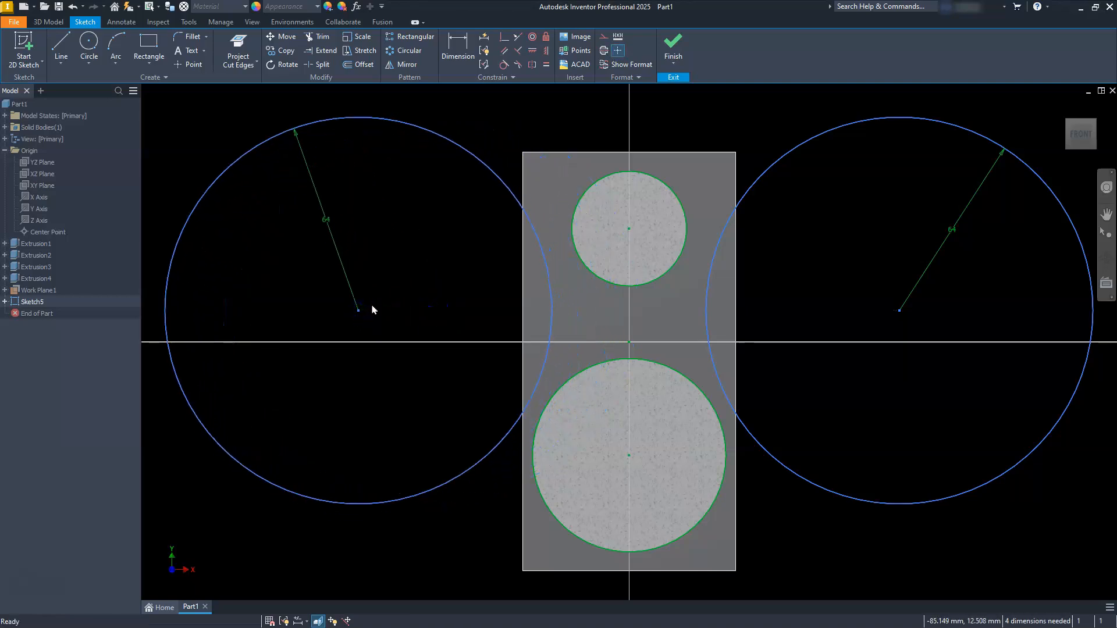
# Make the left 64 mm radius circle tangent to the projected edges of the small and large cylinders
pyautogui.click(503, 66)
pyautogui.click(524, 212)
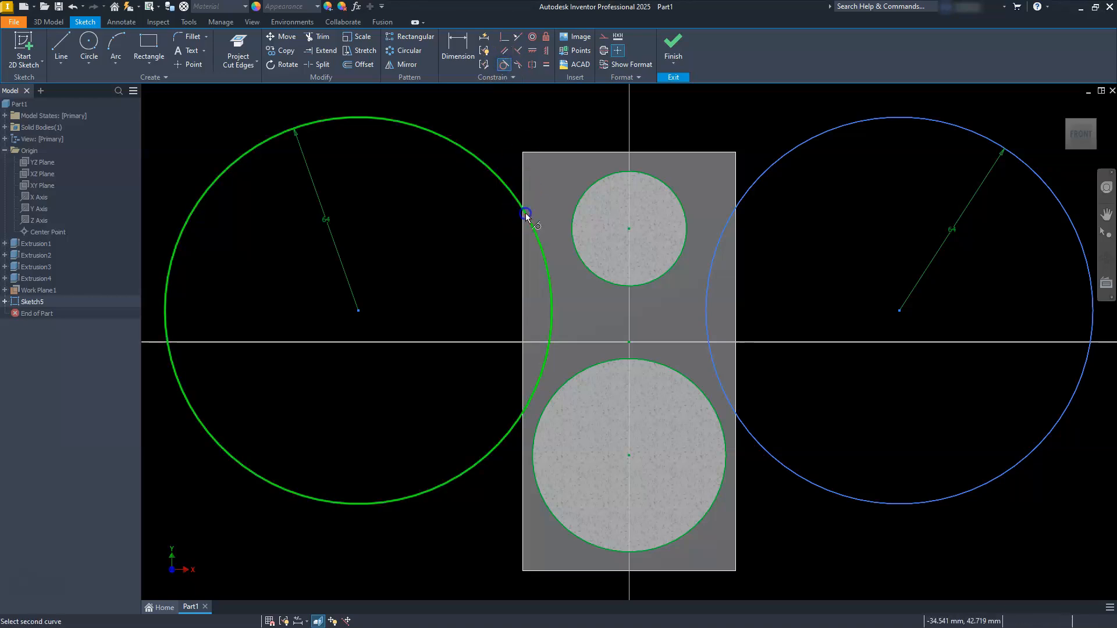
pyautogui.click(572, 246)
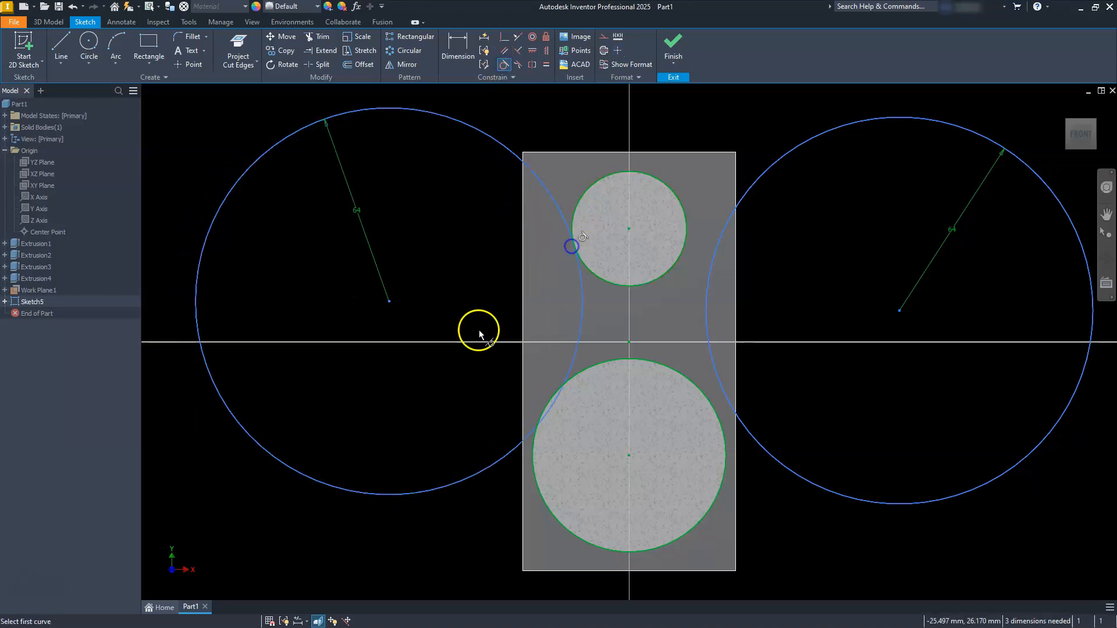
pyautogui.click(553, 408)
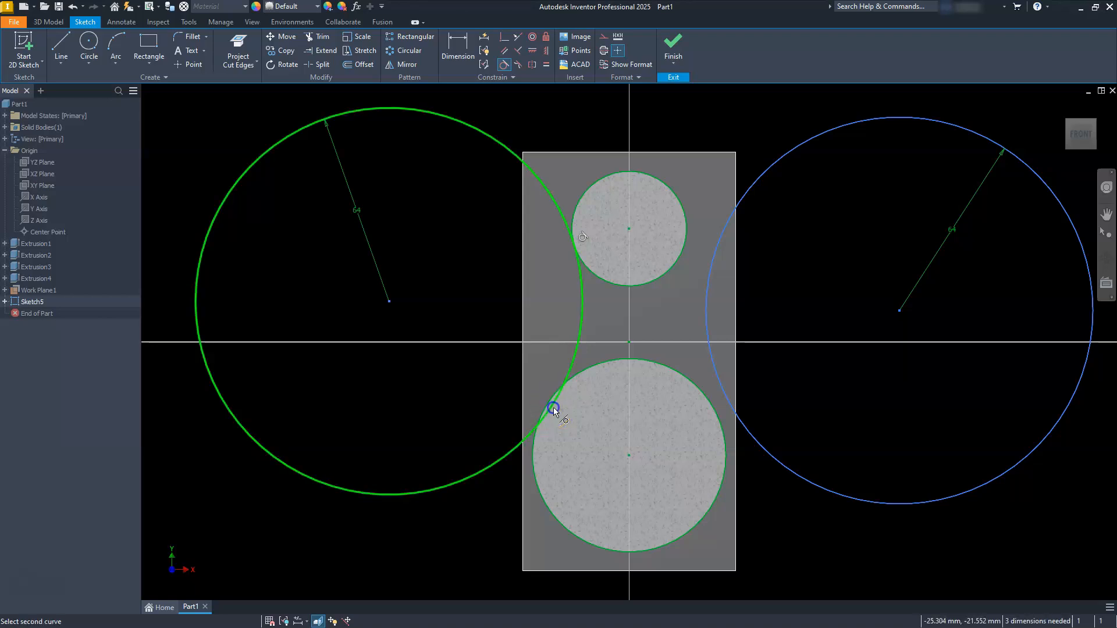
pyautogui.click(546, 403)
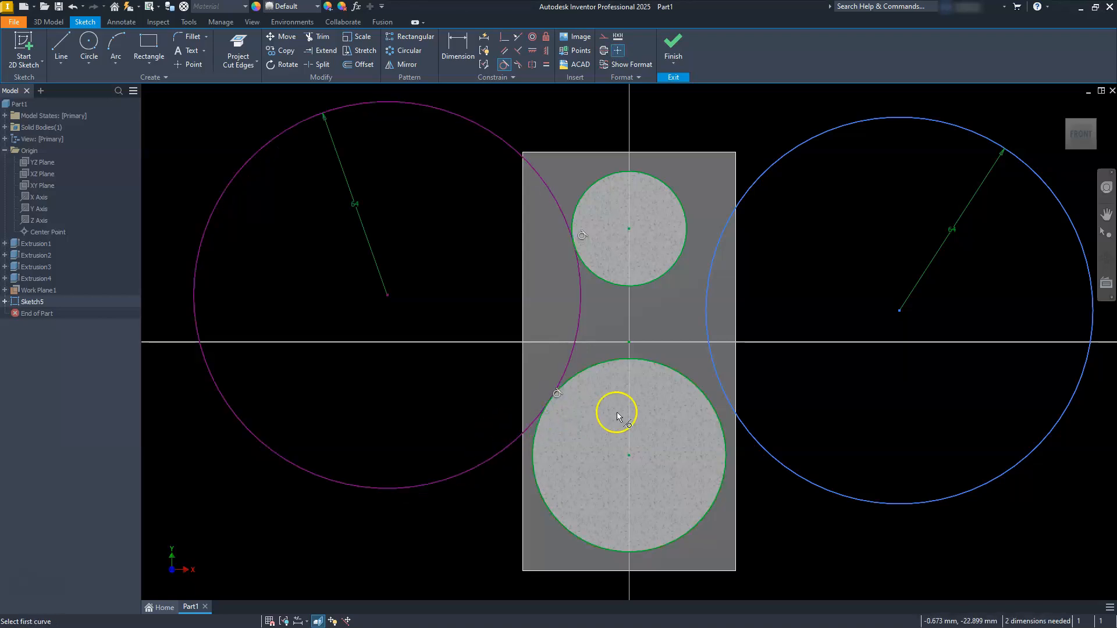
# Make the right 64 mm radius circle tangent to the projected edges of the large and small cylinders
pyautogui.click(731, 411)
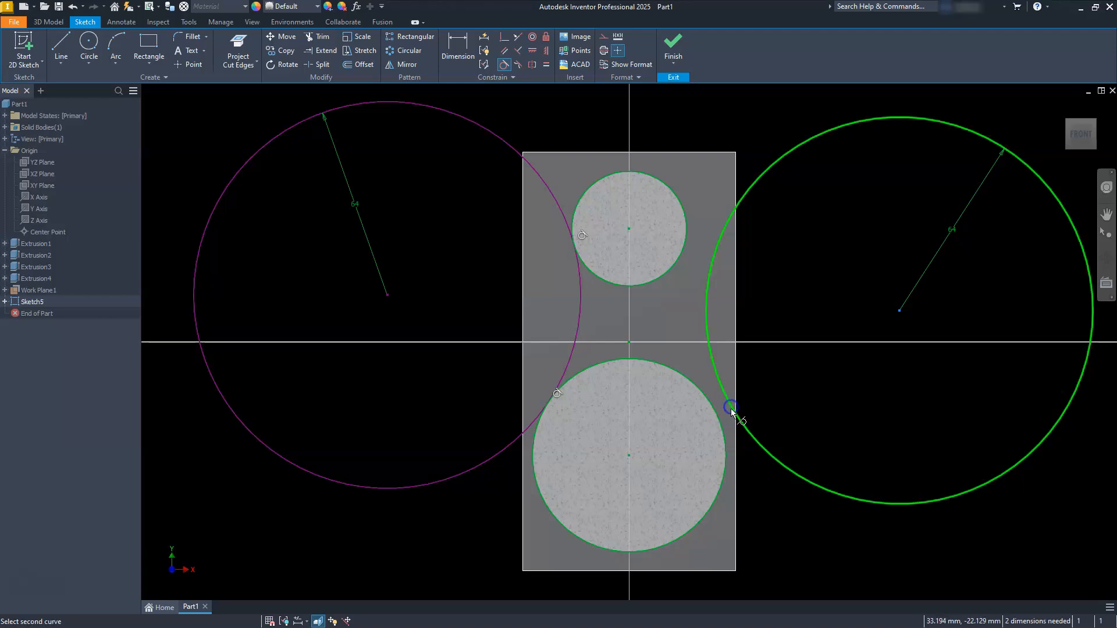
pyautogui.click(723, 423)
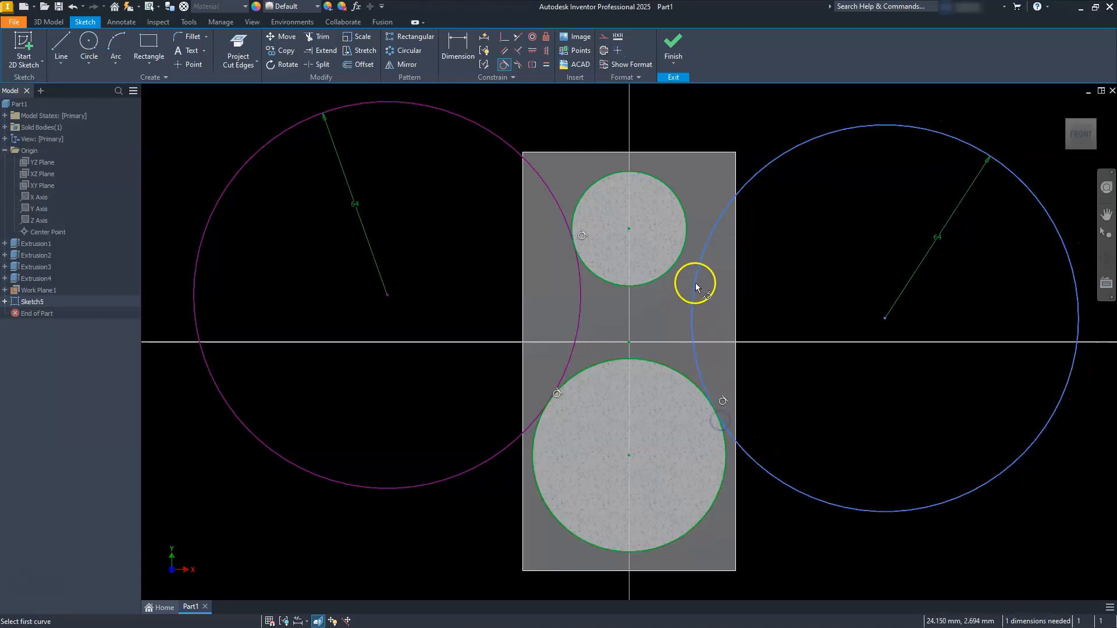
pyautogui.click(697, 250)
pyautogui.click(685, 246)
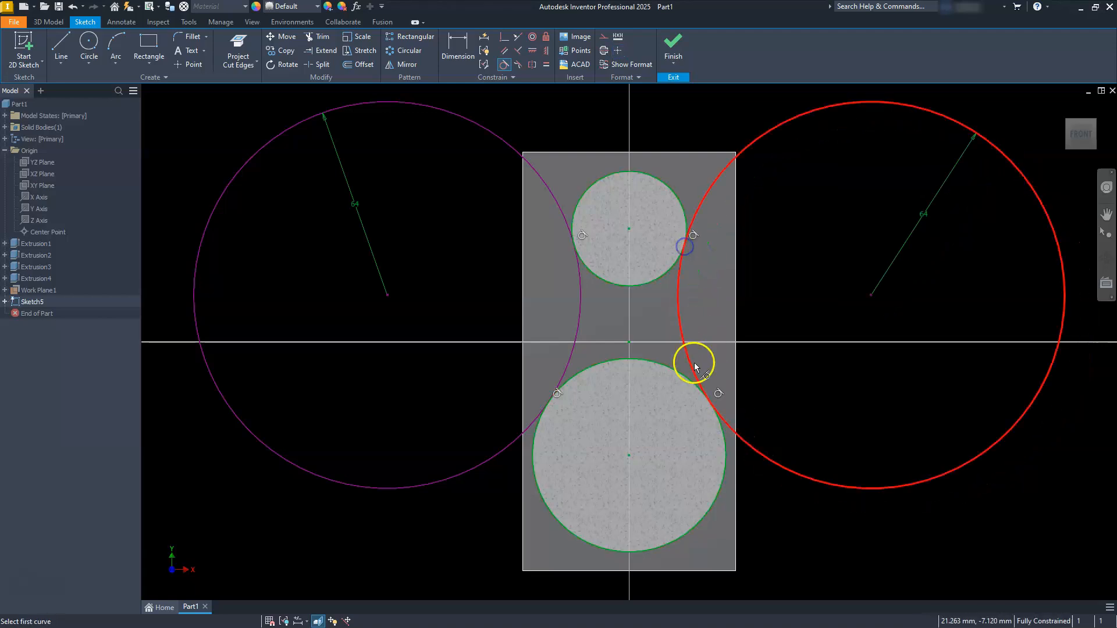
pyautogui.press('Escape')
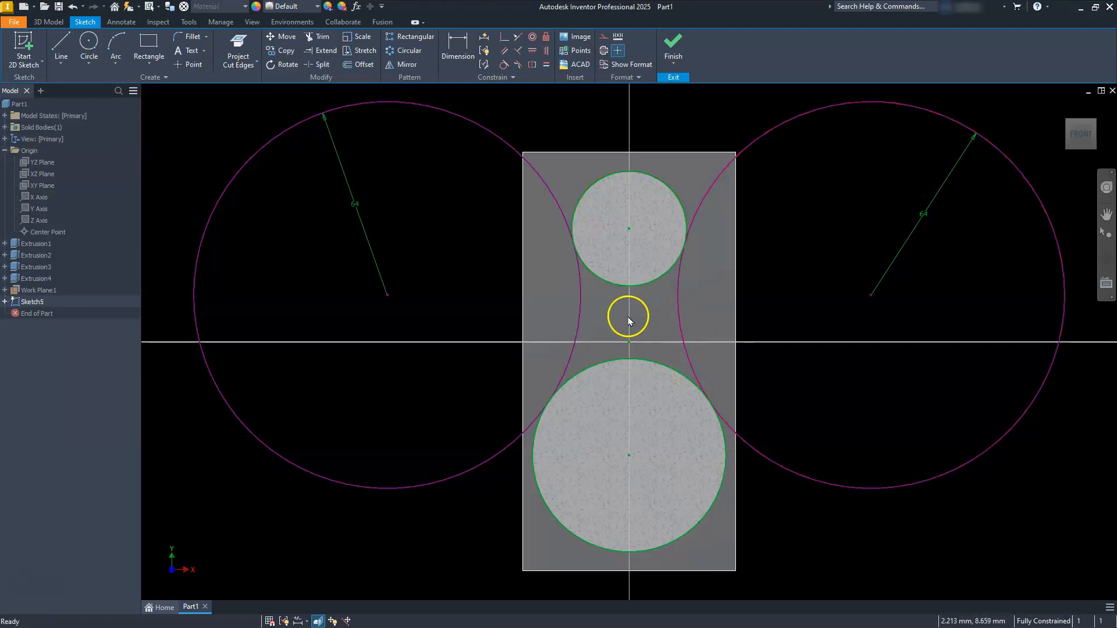
# Trim away the outer portions of both large circles, keeping only the arcs between the two cylinder edges
pyautogui.click(319, 37)
pyautogui.click(490, 132)
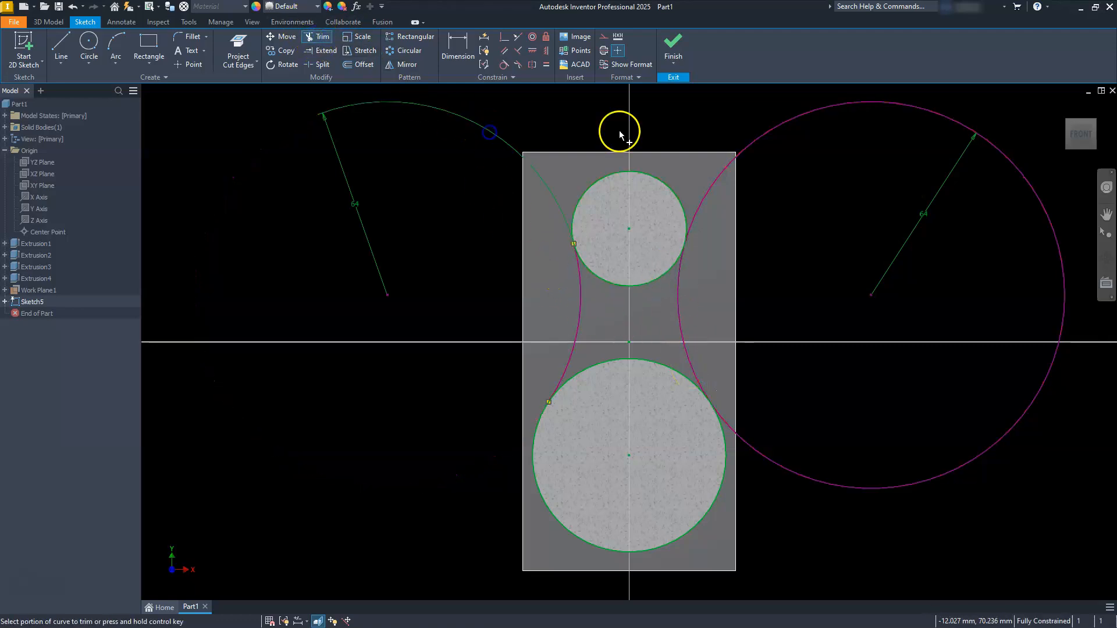
pyautogui.click(775, 135)
pyautogui.press('Escape')
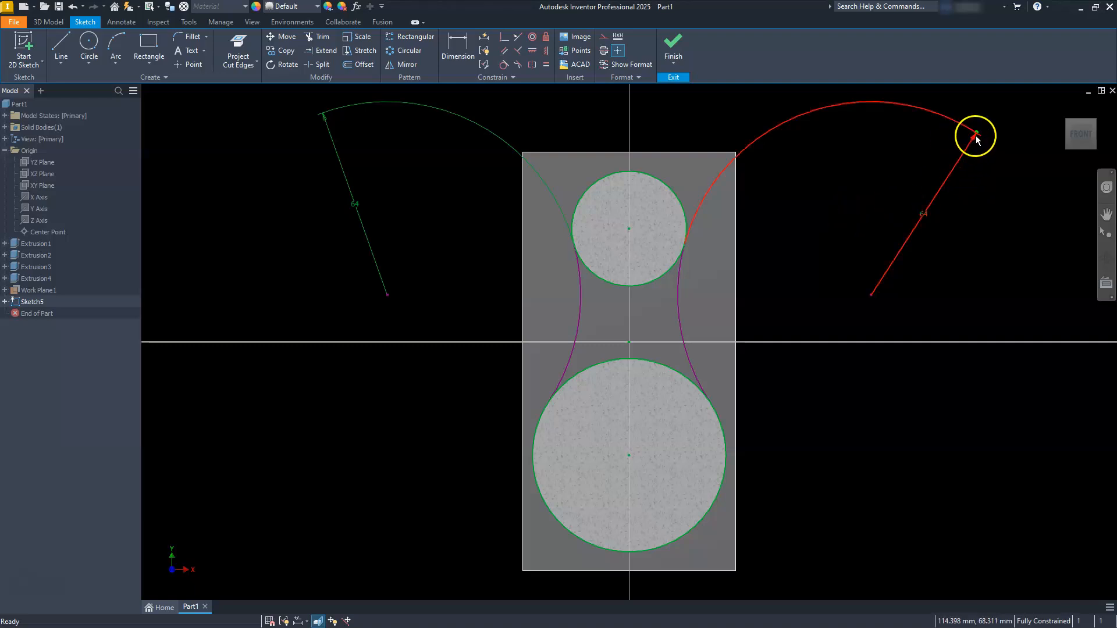
# Reposition both 64 mm radius dimensions so their arrows point at the remaining web arcs between the cylinders
pyautogui.click(890, 146)
pyautogui.moveTo(925, 216); pyautogui.dragTo(741, 308)
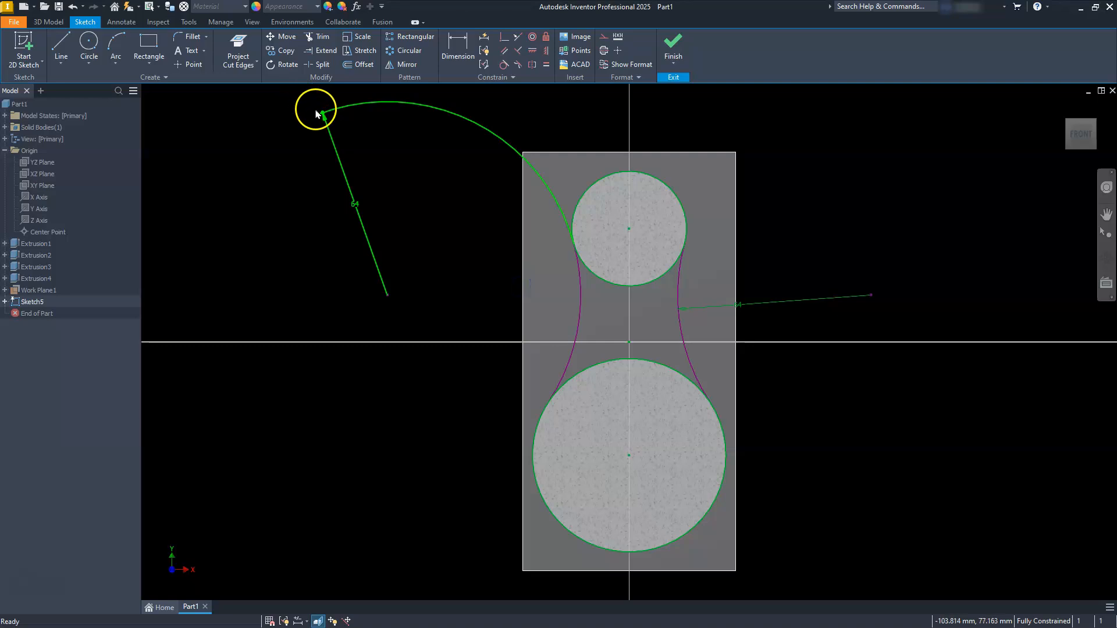
pyautogui.click(451, 130)
pyautogui.moveTo(570, 286); pyautogui.dragTo(570, 308)
pyautogui.moveTo(381, 273); pyautogui.dragTo(481, 301)
pyautogui.moveTo(356, 205); pyautogui.dragTo(469, 227)
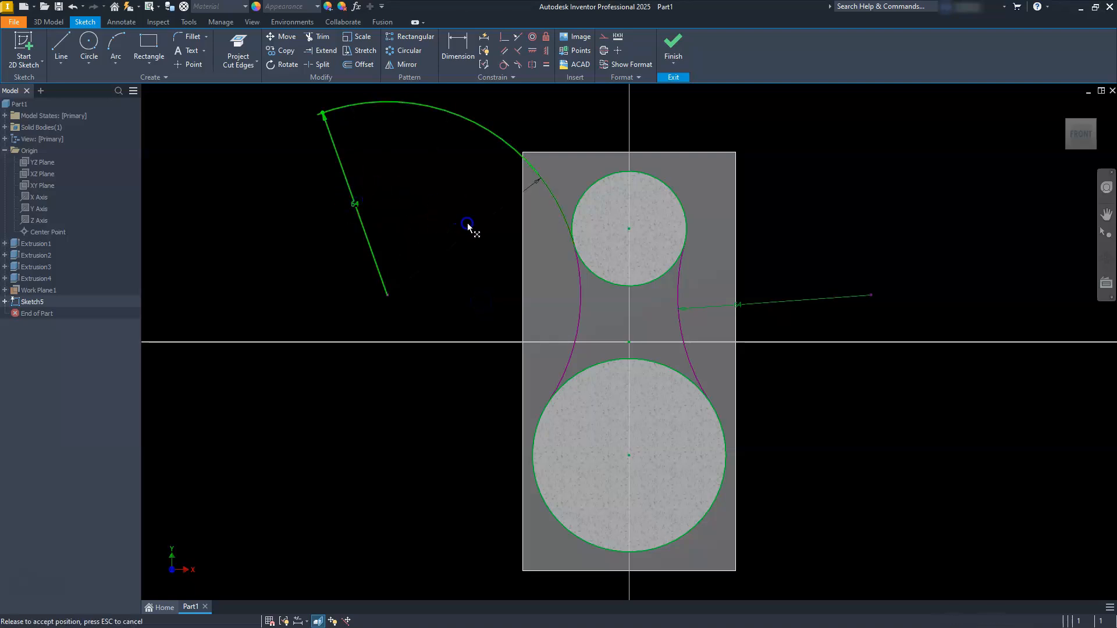
pyautogui.moveTo(545, 310); pyautogui.dragTo(541, 310)
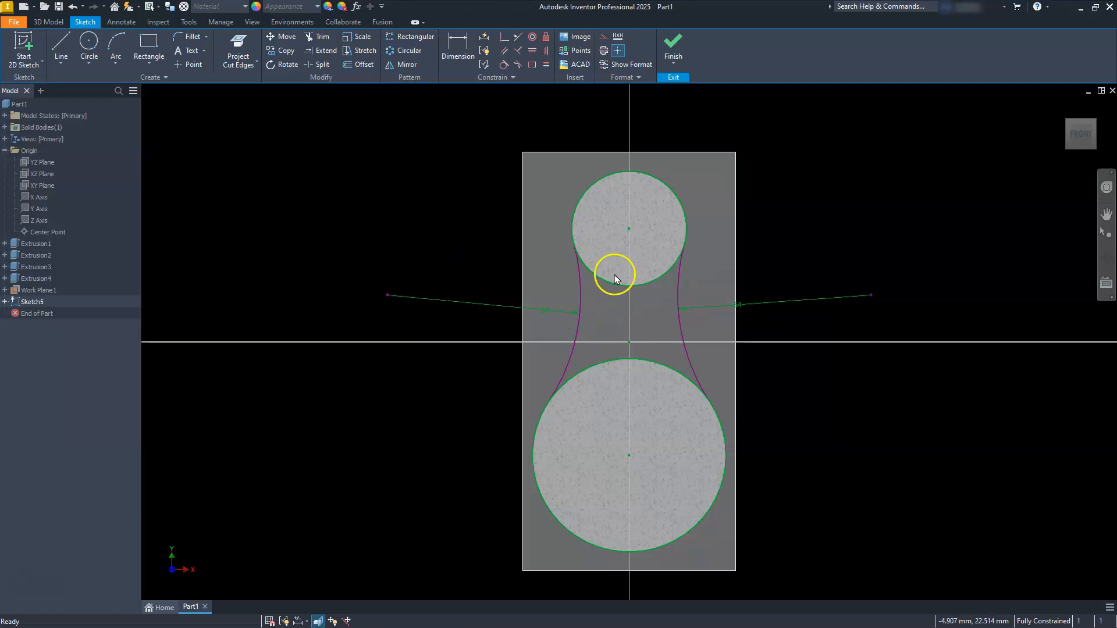
# Finish the sketch, extrude the web profile between the arcs 10 mm as a join, and hide the offset work plane
pyautogui.click(672, 44)
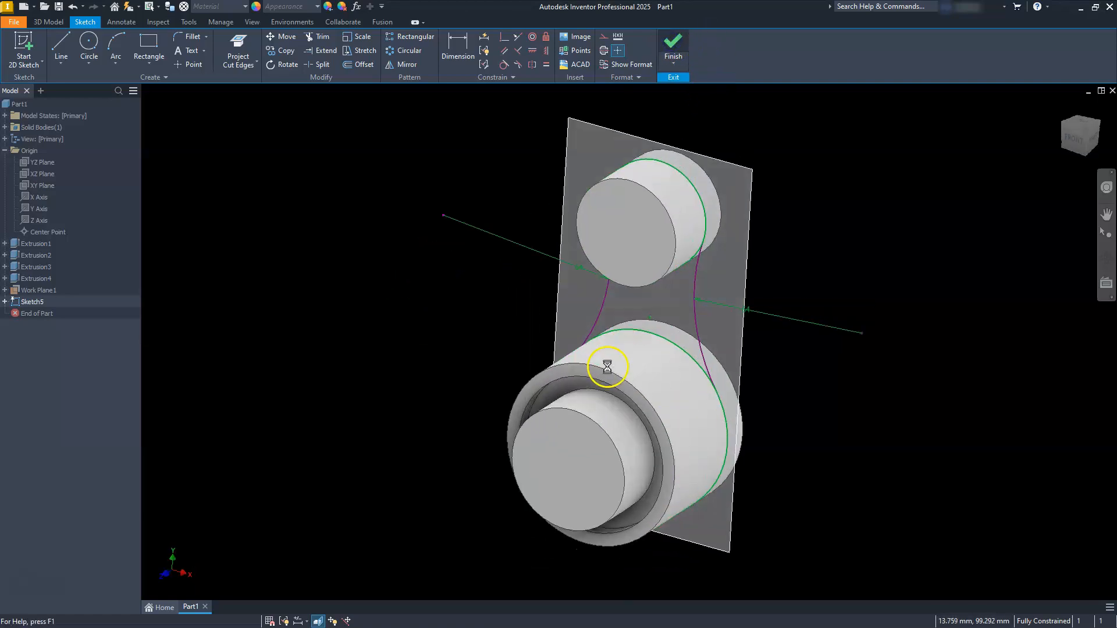
pyautogui.click(58, 46)
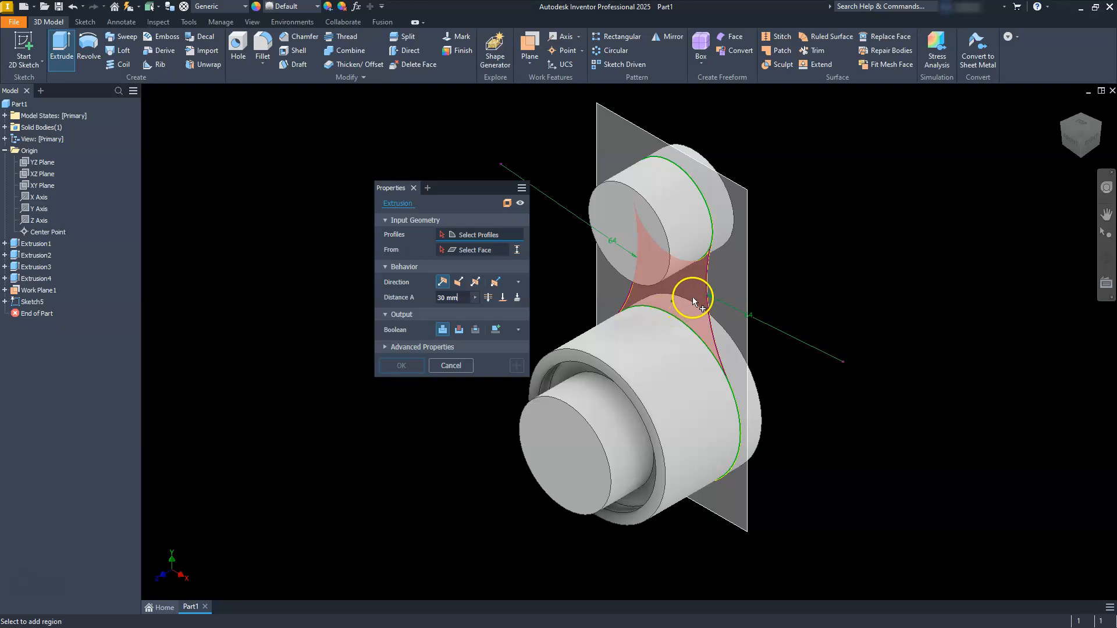
pyautogui.click(692, 297)
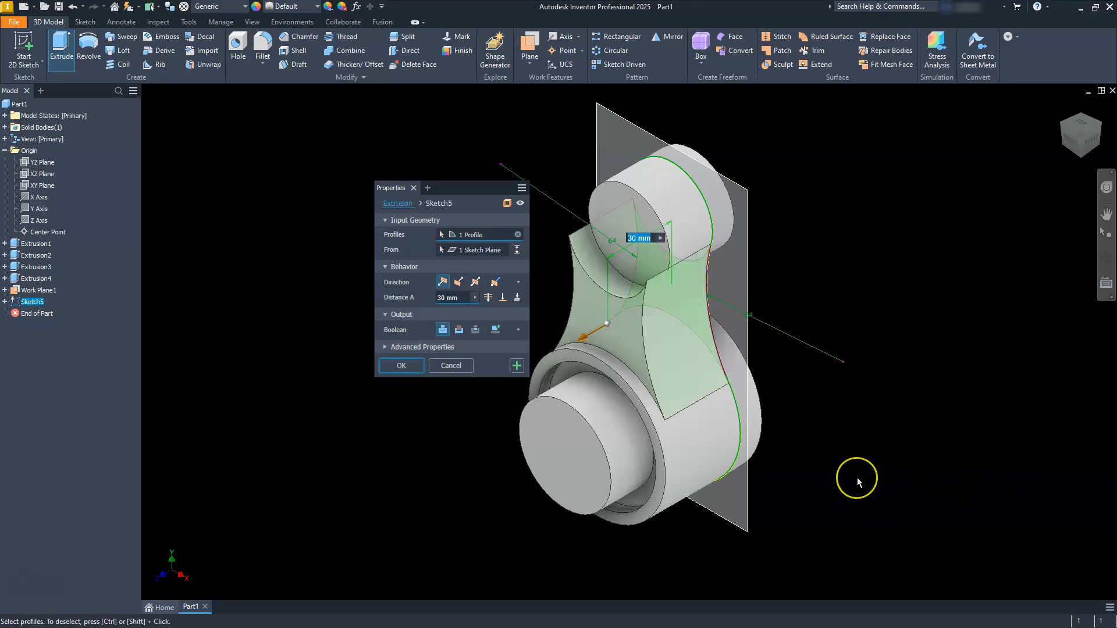
pyautogui.click(413, 298)
pyautogui.write('10')
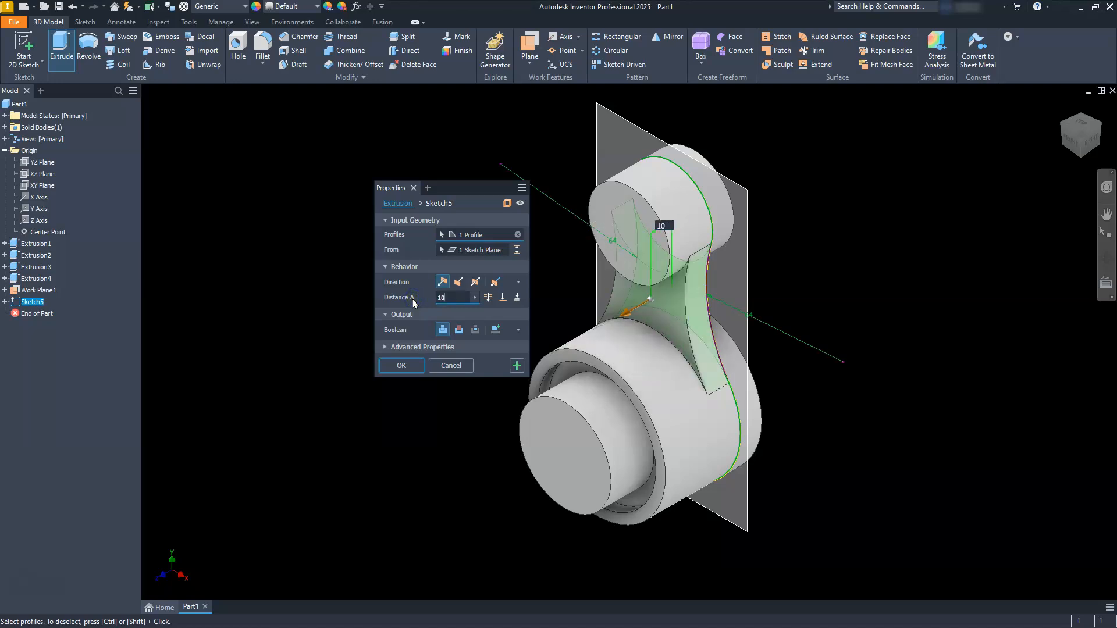
pyautogui.click(400, 365)
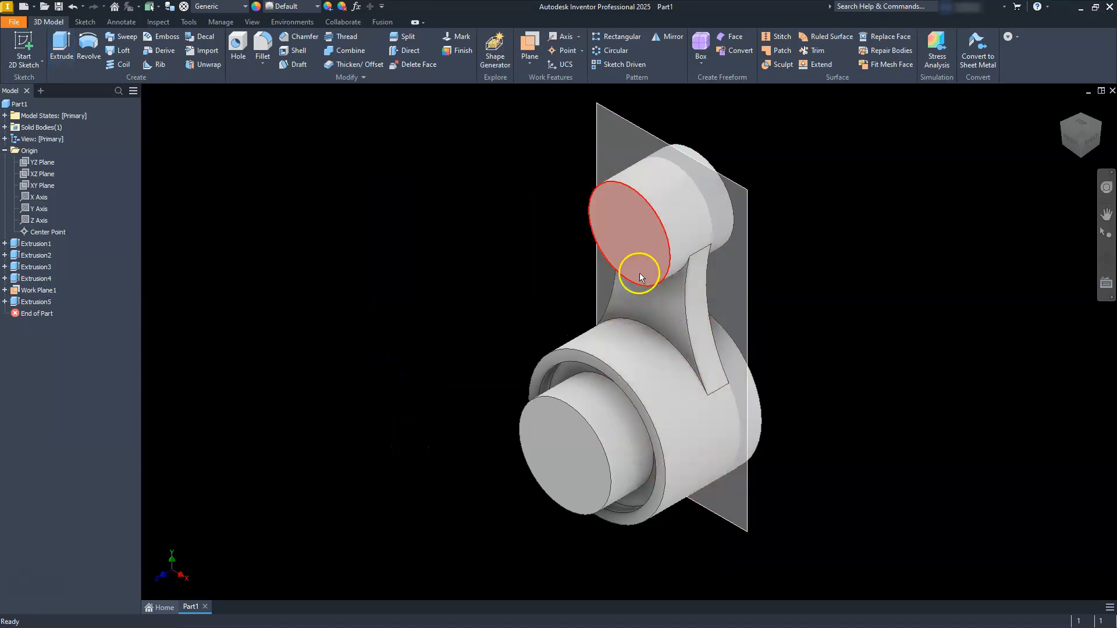
pyautogui.rightClick(32, 295)
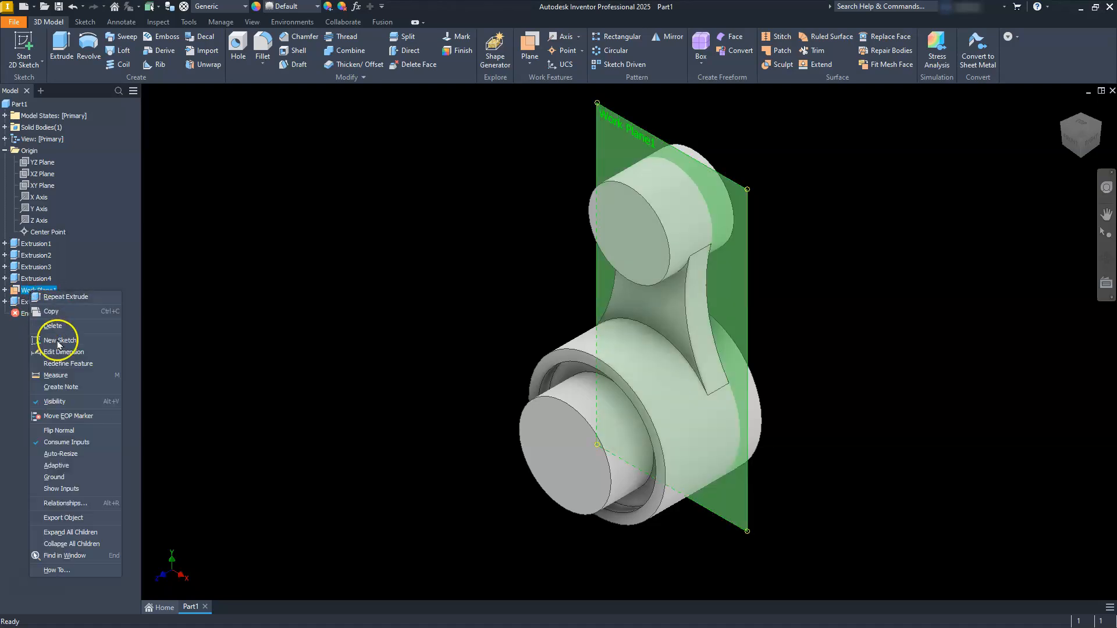
pyautogui.click(55, 401)
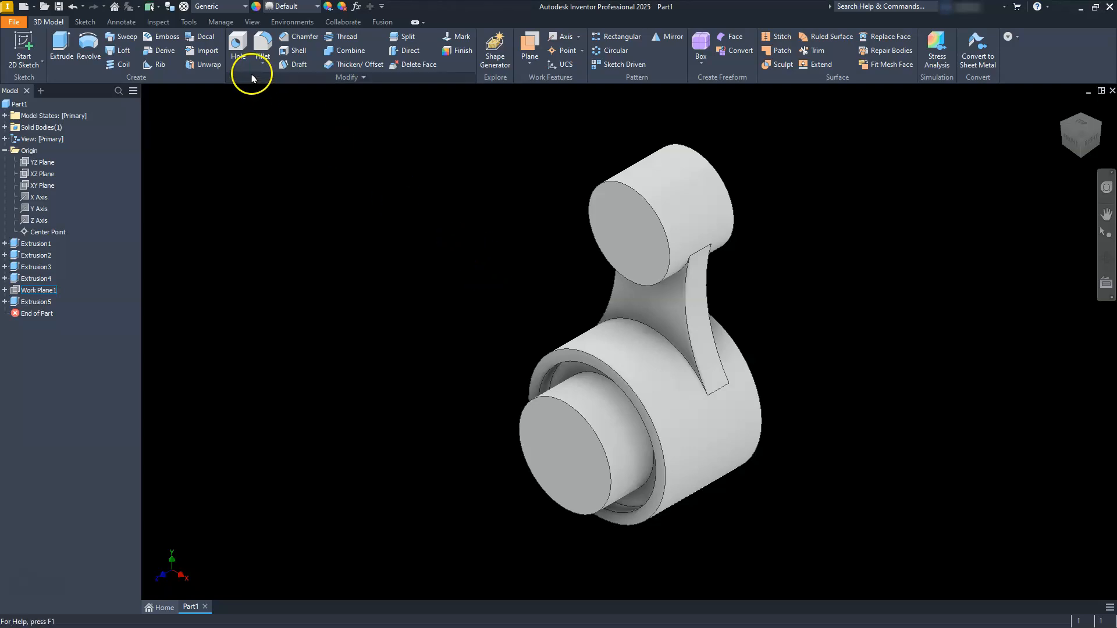
# Create a 34 mm simple through-all hole concentric with the front face of the protruding boss on the large cylinder
pyautogui.click(238, 44)
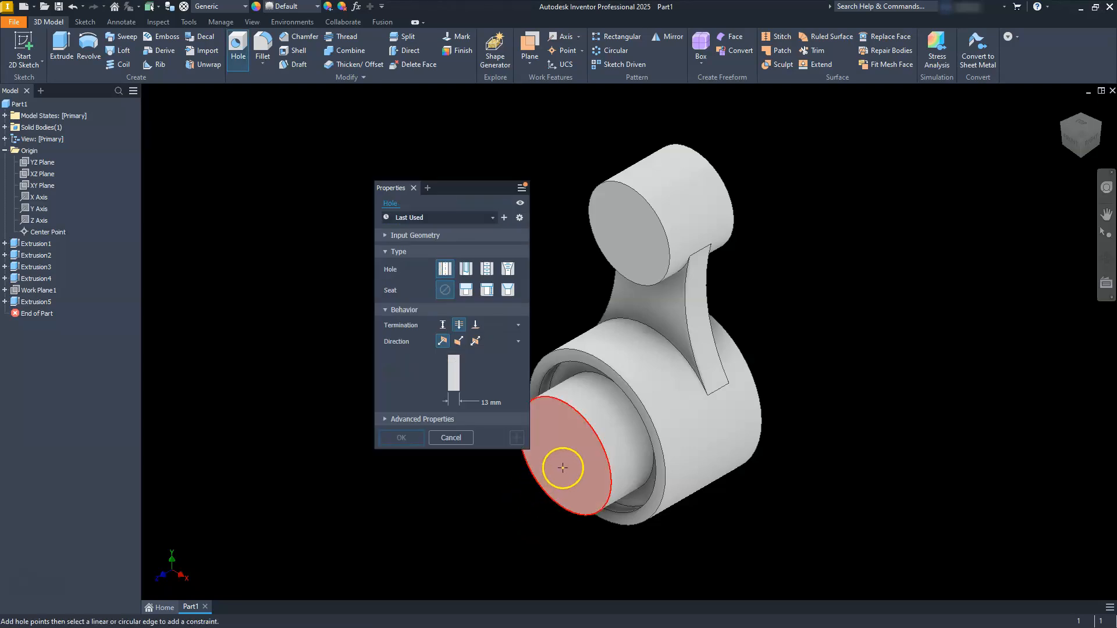
pyautogui.click(576, 485)
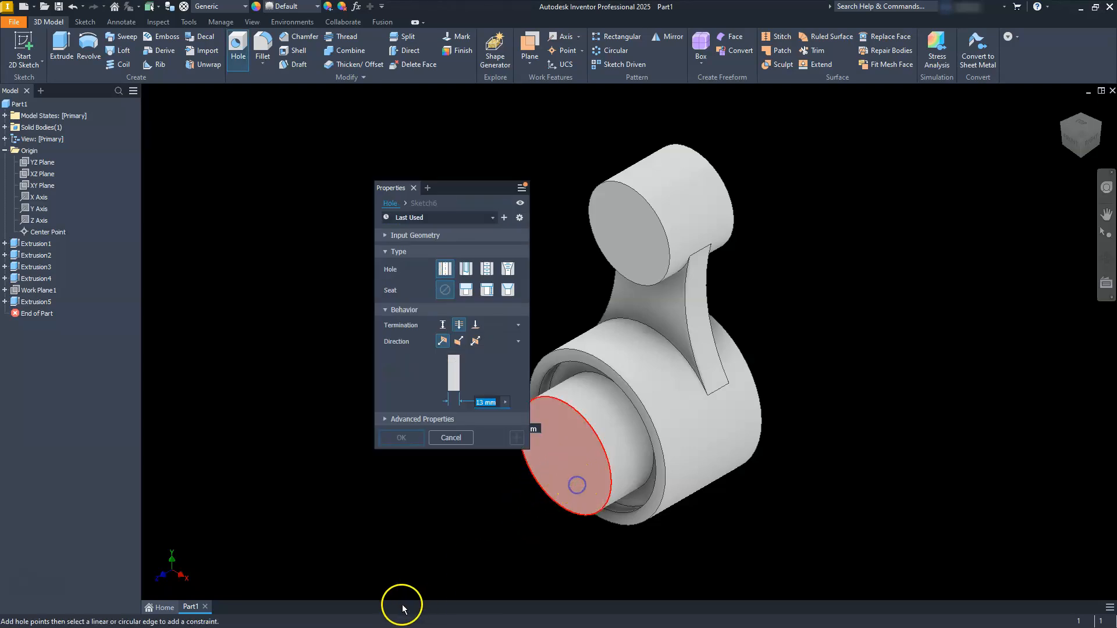
pyautogui.click(577, 414)
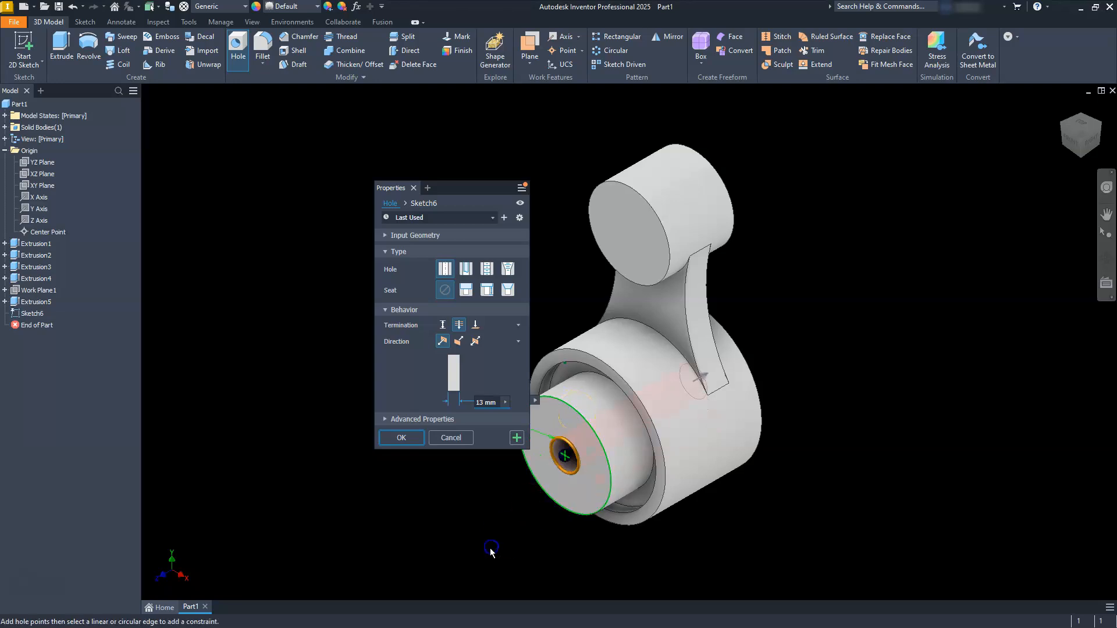
pyautogui.moveTo(494, 404); pyautogui.dragTo(440, 407)
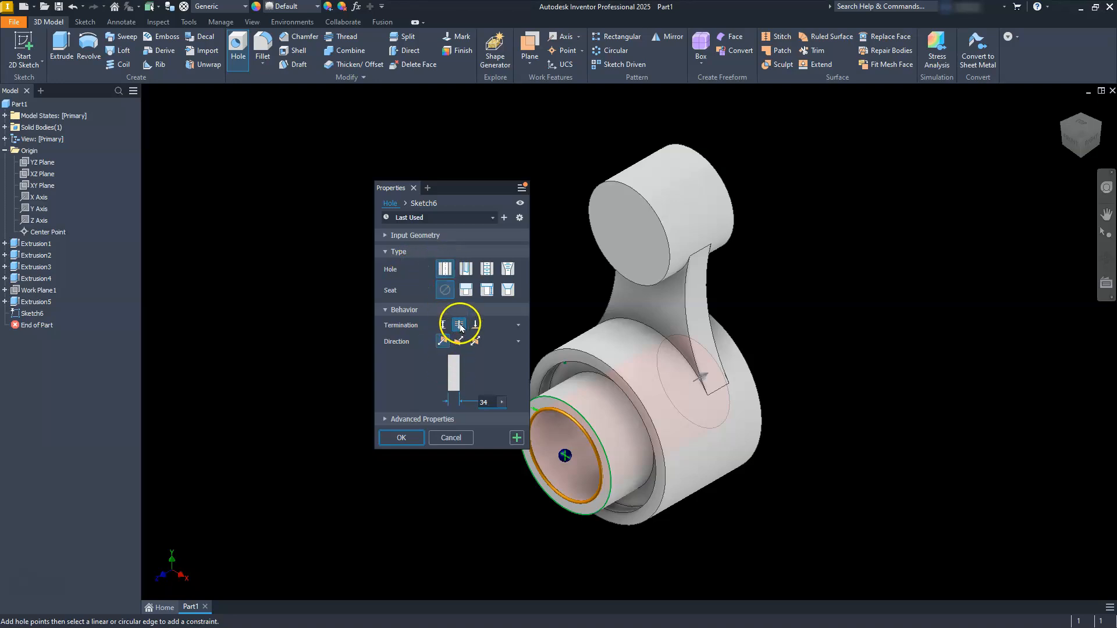
pyautogui.click(394, 448)
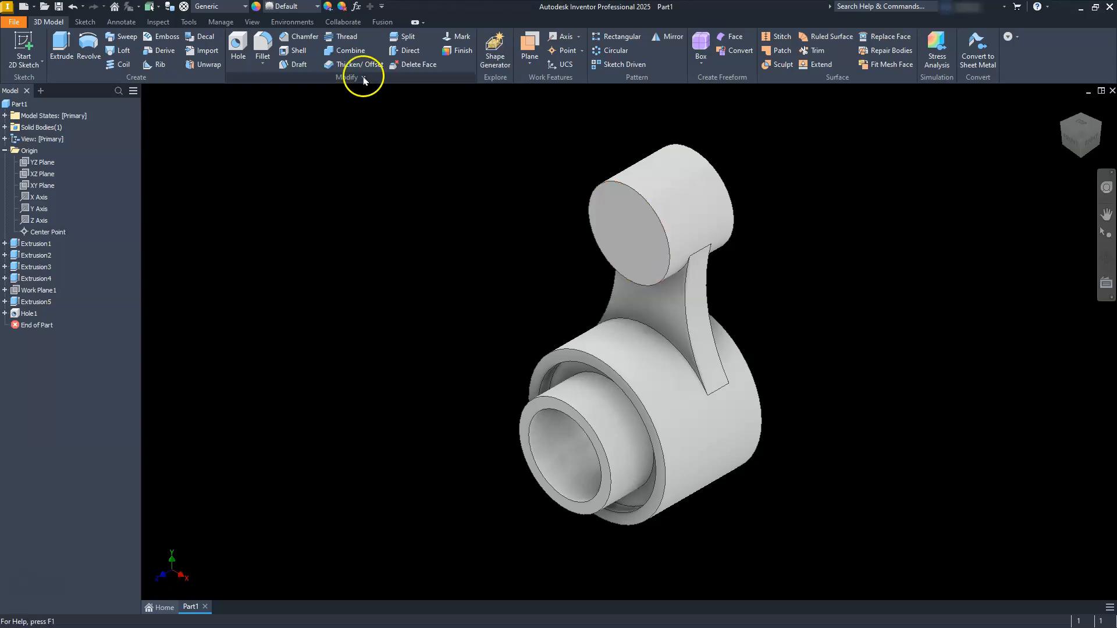
# Create a 20 mm simple through-all hole concentric with the small upper cylinder's front face, and collapse the Origin folder
pyautogui.press('h')
pyautogui.click(623, 238)
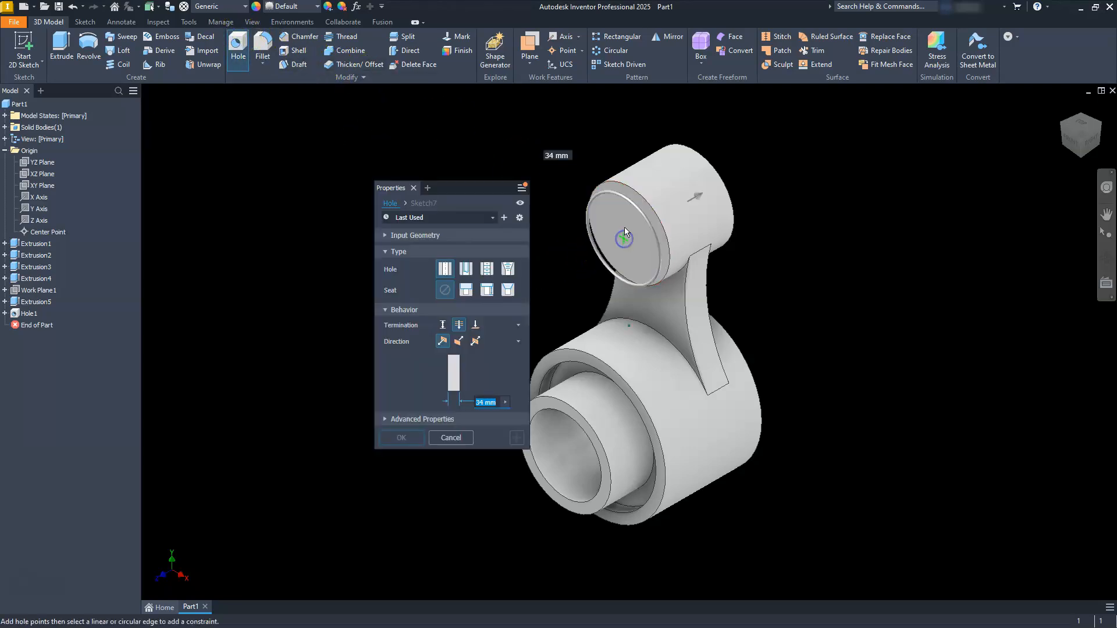
pyautogui.click(633, 190)
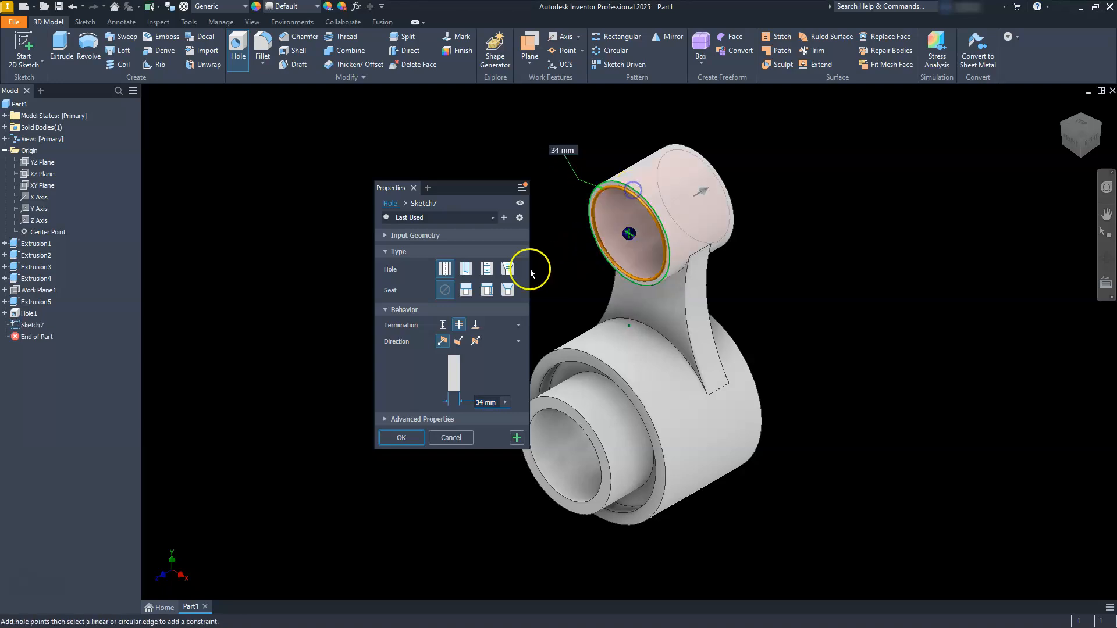
pyautogui.click(483, 401)
pyautogui.write('20')
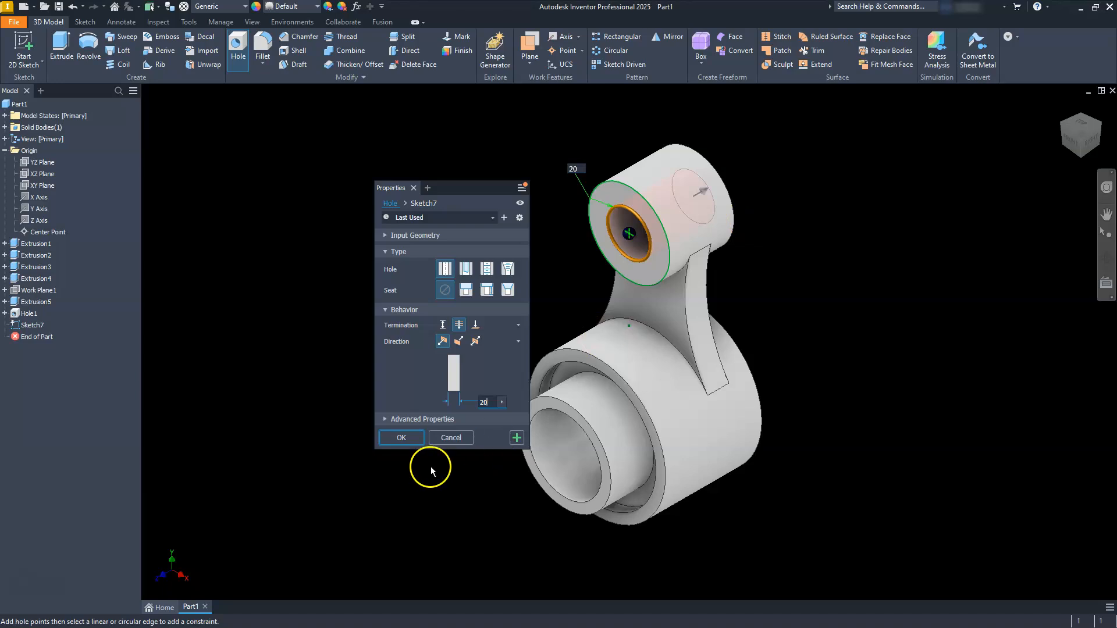
pyautogui.click(401, 438)
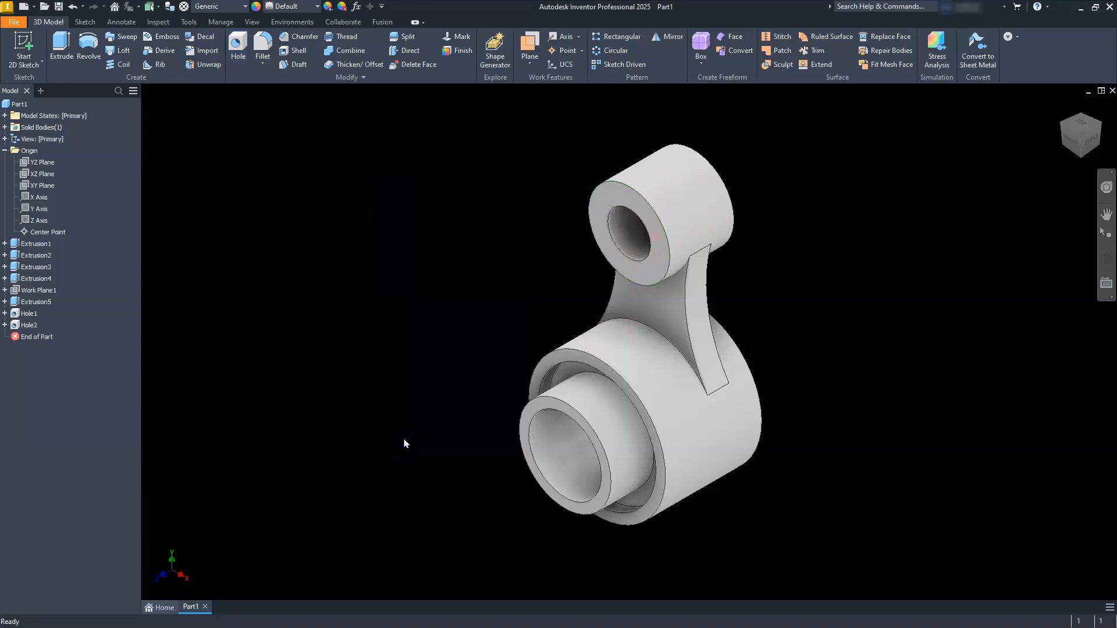
pyautogui.moveTo(467, 426)
pyautogui.mouseDown(button='middle')
pyautogui.moveTo(479, 417)
pyautogui.moveTo(434, 399)
pyautogui.moveTo(453, 431)
pyautogui.mouseUp(button='middle')
pyautogui.middleClick(453, 429)
pyautogui.middleClick(454, 430)
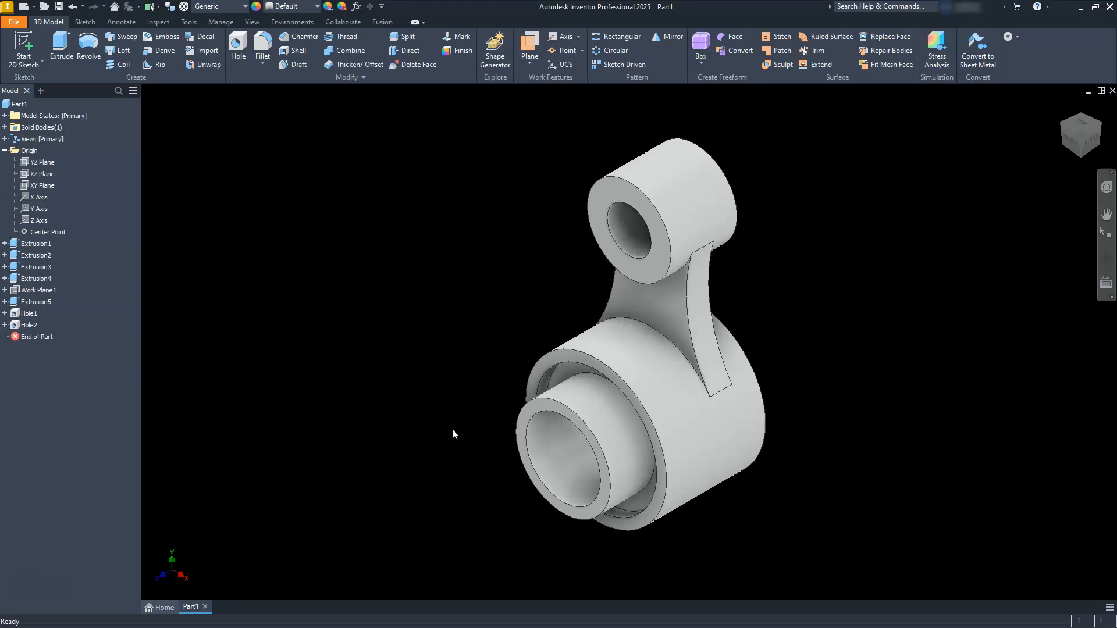
pyautogui.click(6, 151)
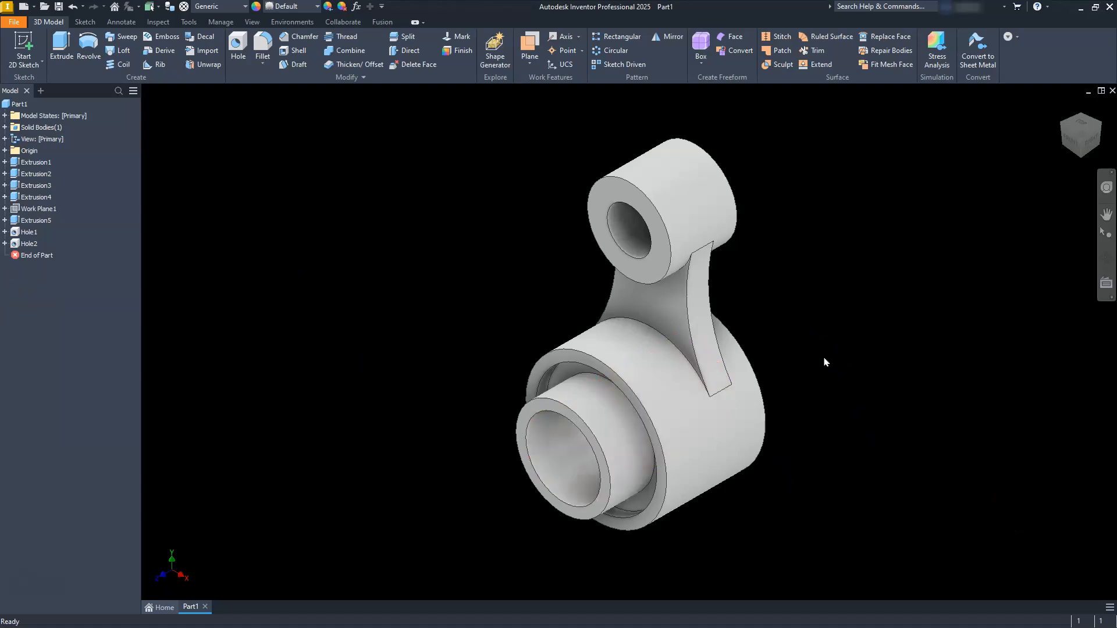
# Create a new part from the metric Standard (mm).ipt template and start a 2D sketch on the YZ plane
pyautogui.click(23, 8)
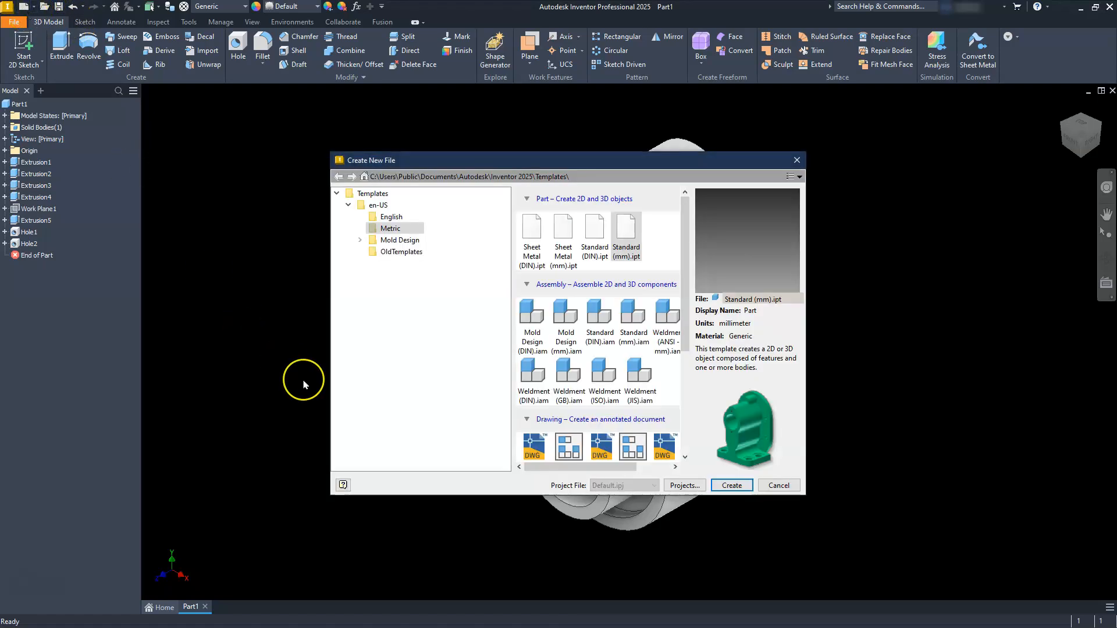
pyautogui.click(632, 240)
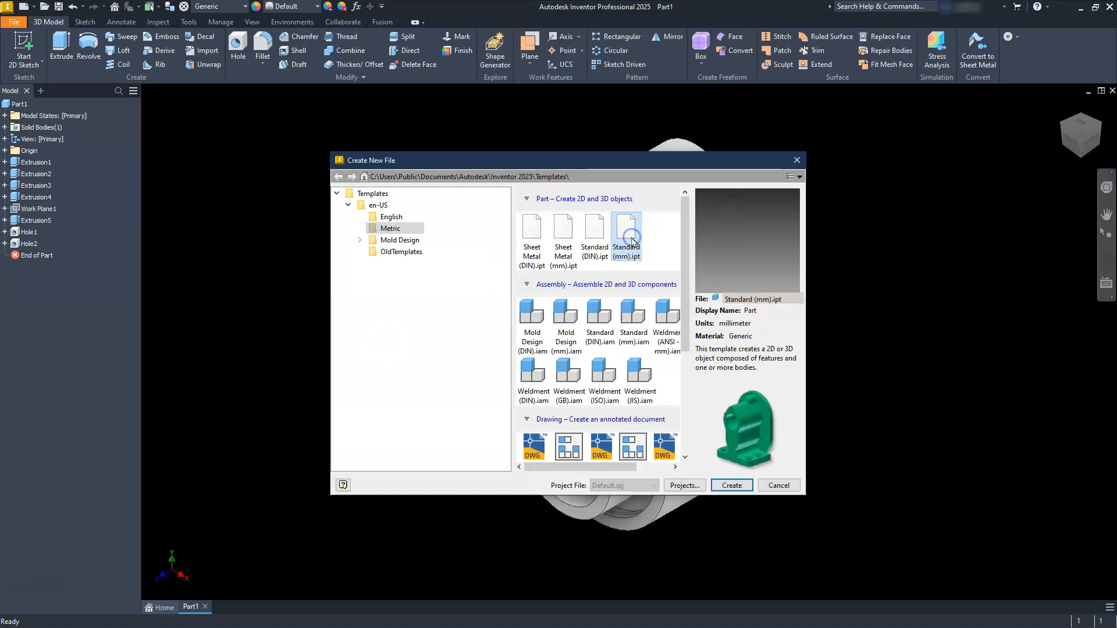
pyautogui.click(732, 485)
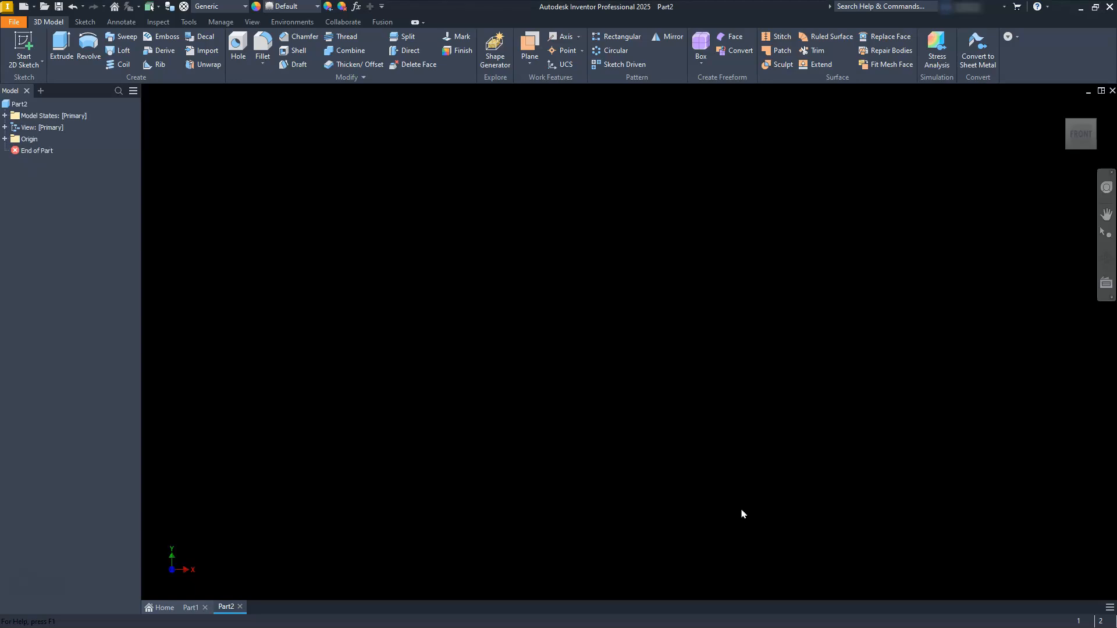
pyautogui.click(24, 43)
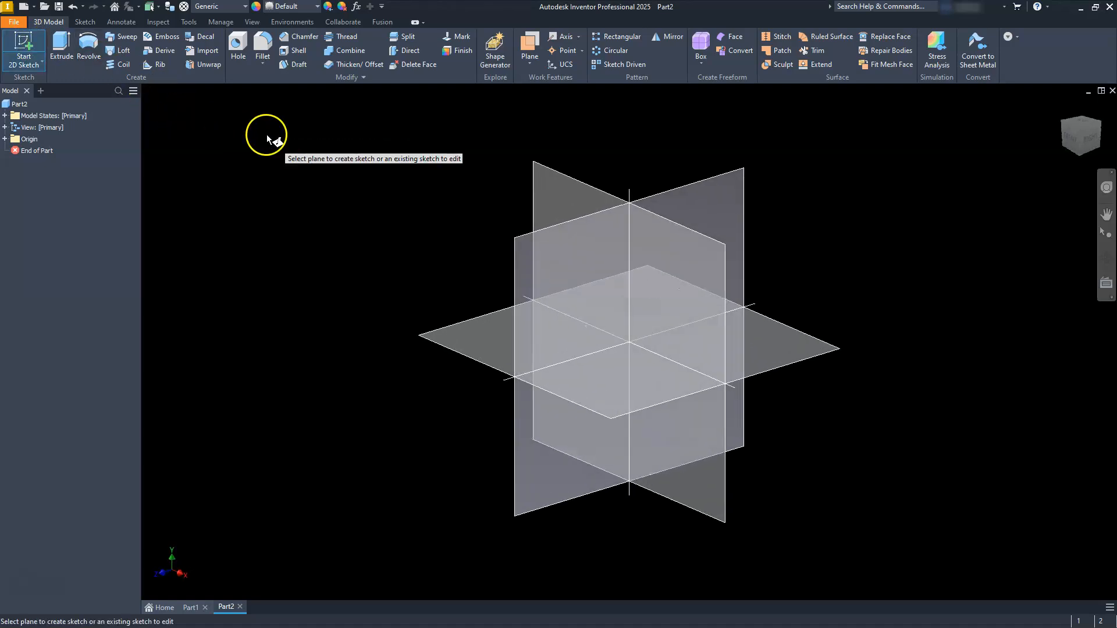
pyautogui.click(525, 239)
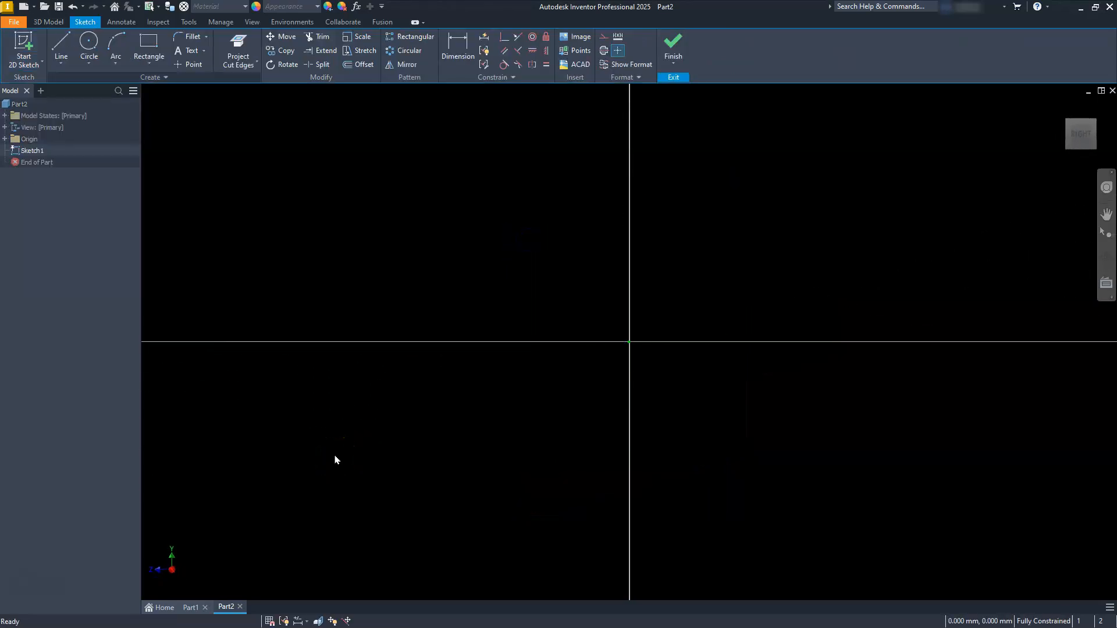
# Sketch a horizontal line about 11.4 mm long below the origin, crossing the vertical axis
pyautogui.click(58, 42)
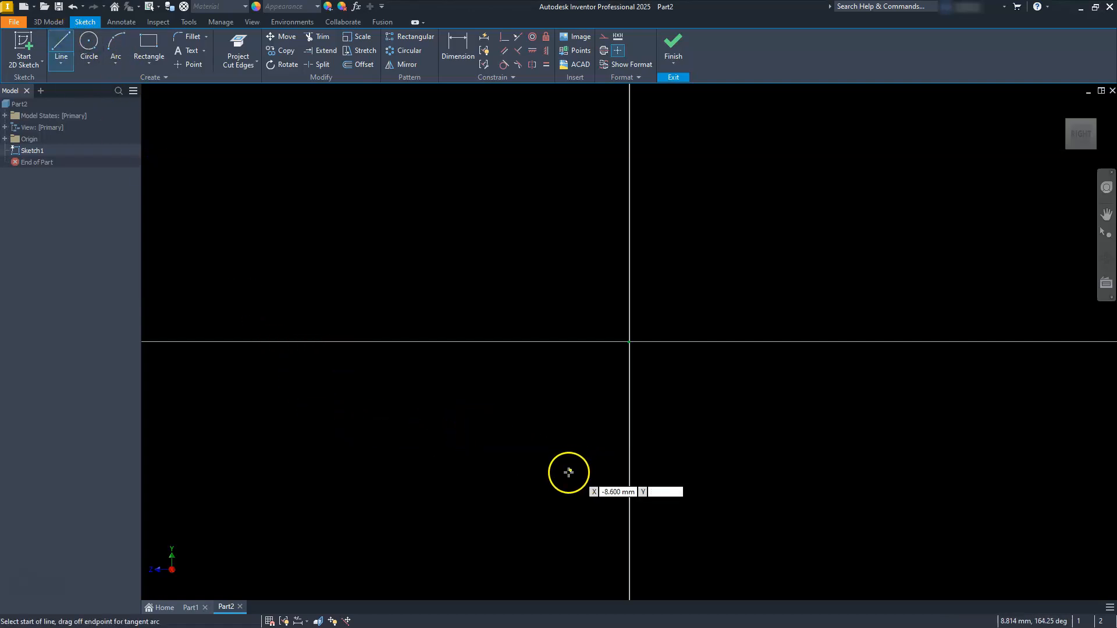
pyautogui.click(535, 487)
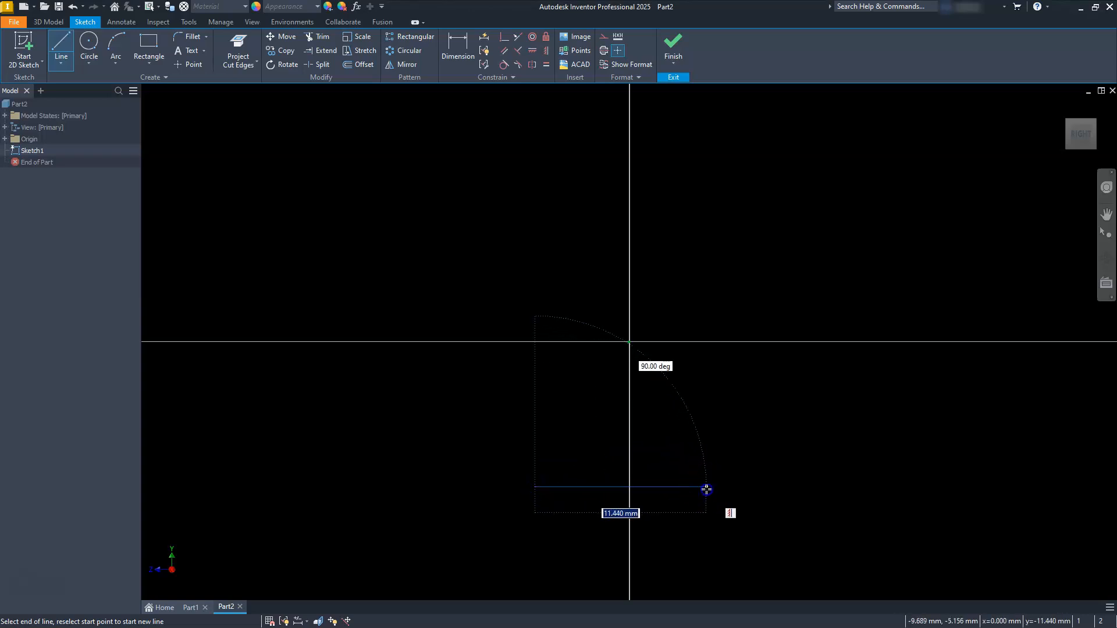
pyautogui.click(706, 489)
pyautogui.press('Escape')
pyautogui.moveTo(704, 479); pyautogui.dragTo(696, 327, button='middle')
pyautogui.scroll(-2, 696, 329)
pyautogui.scroll(4, 696, 329)
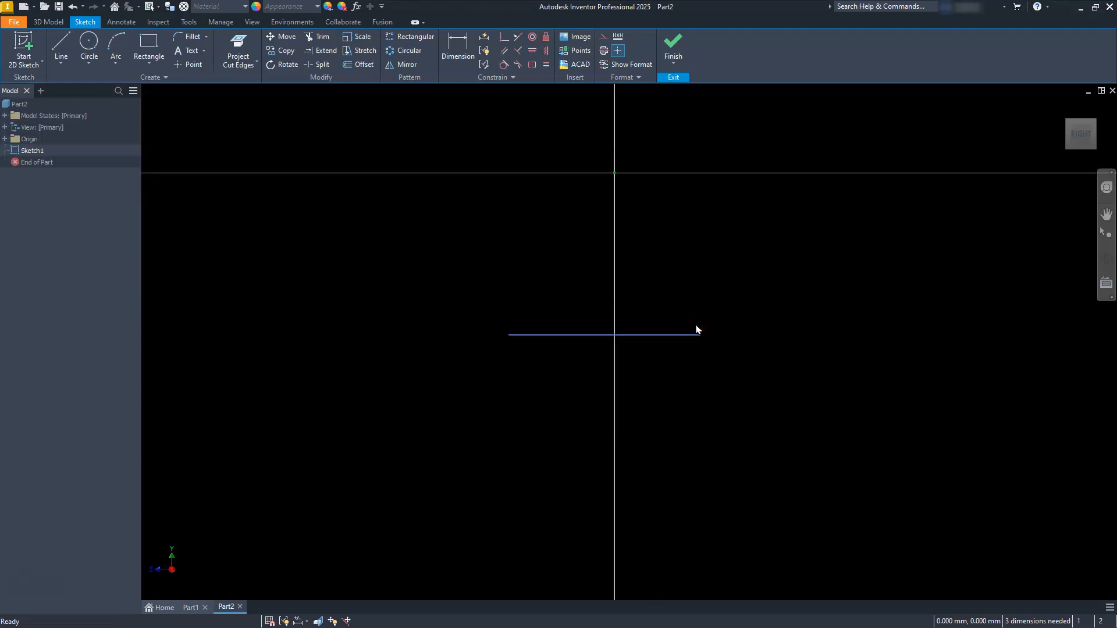
pyautogui.moveTo(643, 364)
pyautogui.mouseDown(button='middle')
pyautogui.moveTo(686, 312)
pyautogui.moveTo(700, 342)
pyautogui.mouseUp(button='middle')
pyautogui.scroll(-2, 692, 318)
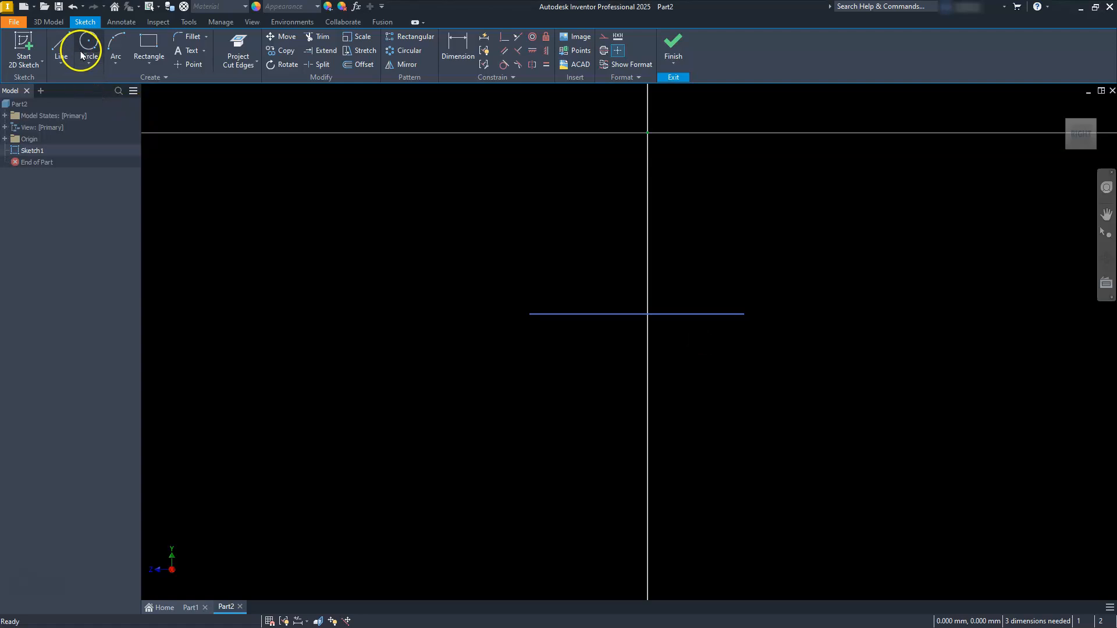
# Sketch a closed eight-line stepped profile below the horizontal line, with a notch in its left side and a longer top arm
pyautogui.click(53, 42)
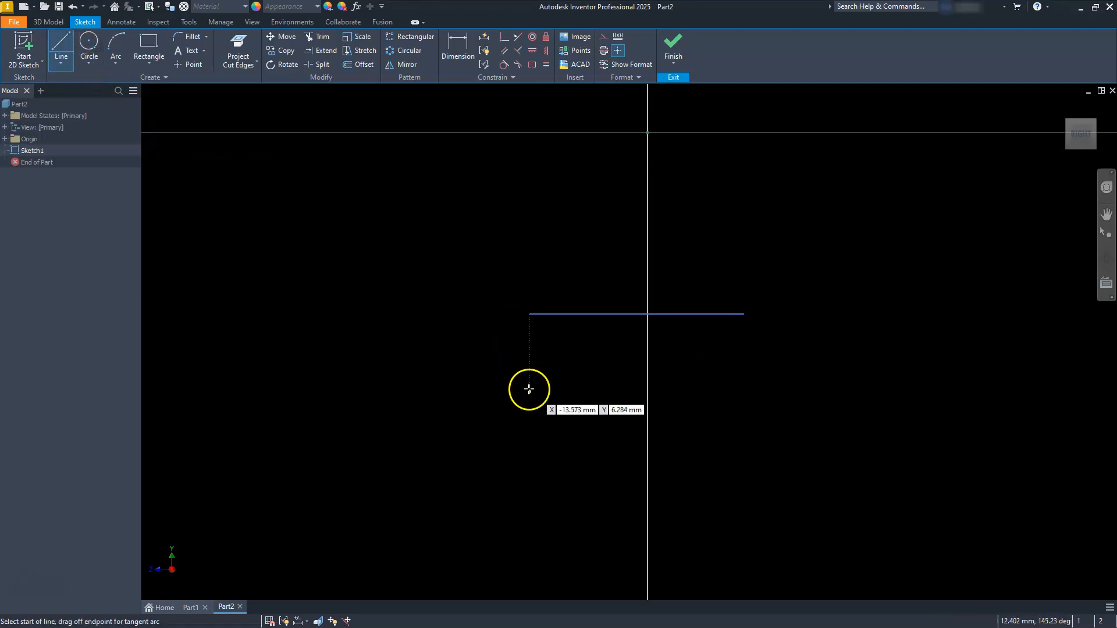
pyautogui.click(530, 387)
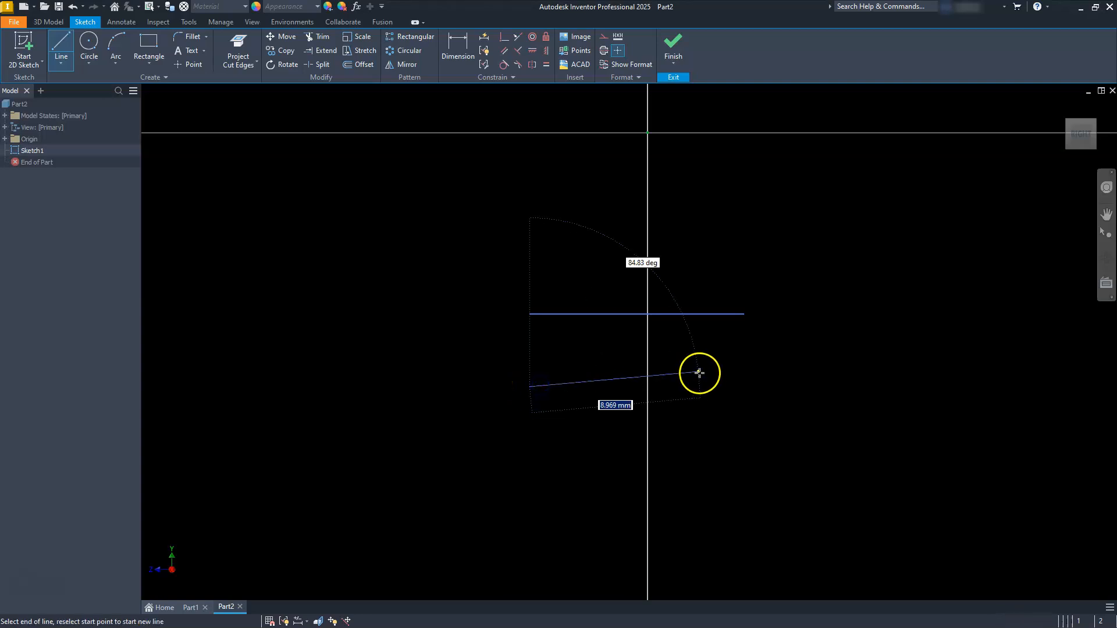
pyautogui.click(748, 388)
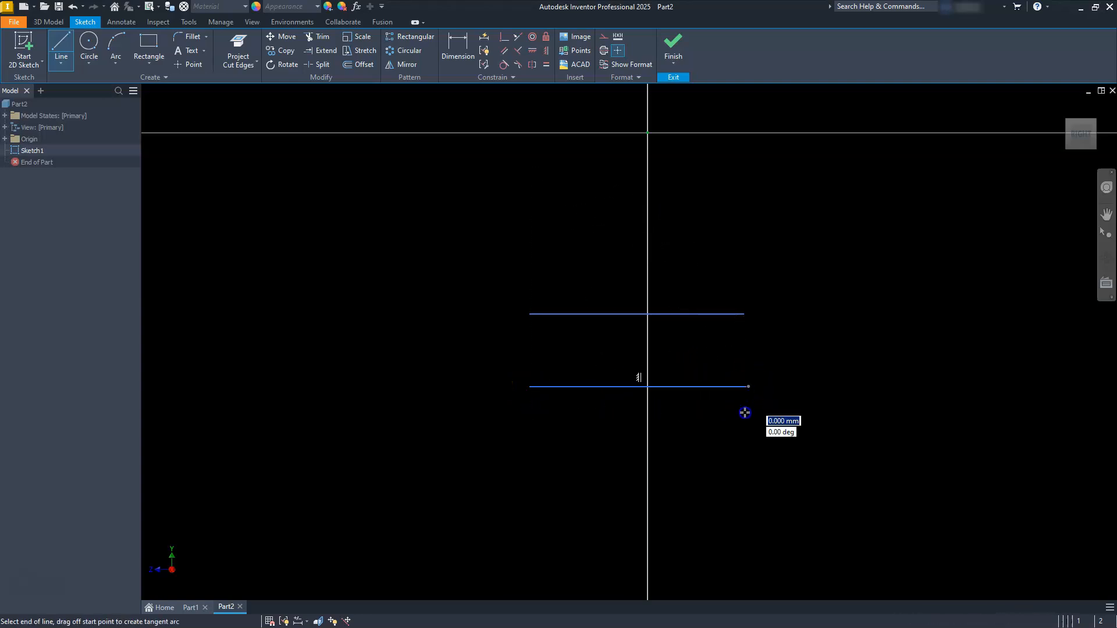
pyautogui.click(748, 474)
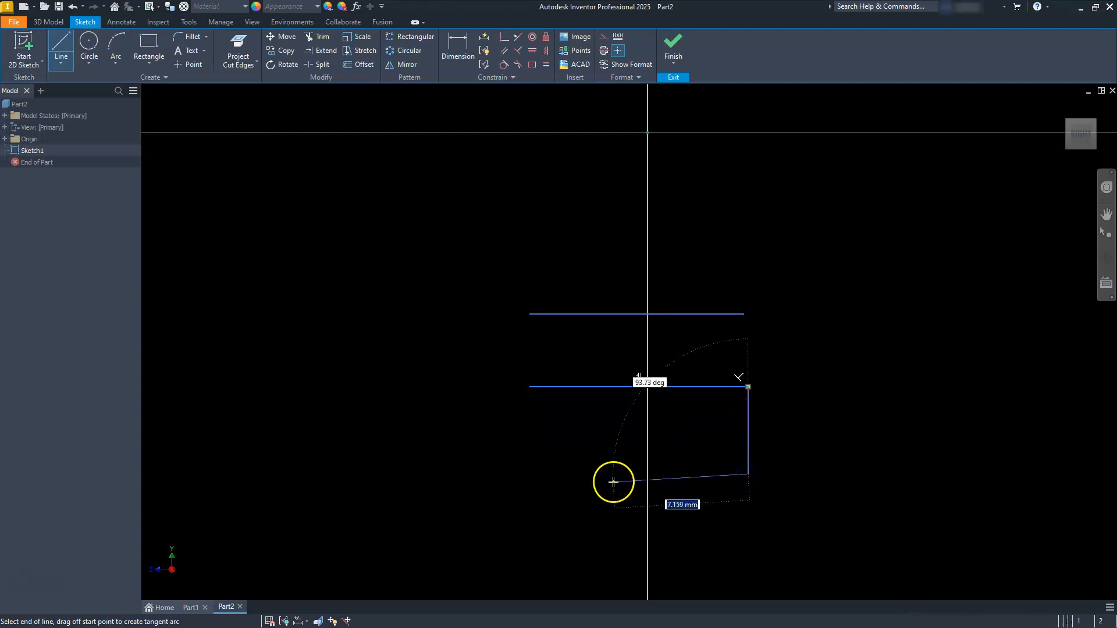
pyautogui.moveTo(608, 476); pyautogui.dragTo(591, 474)
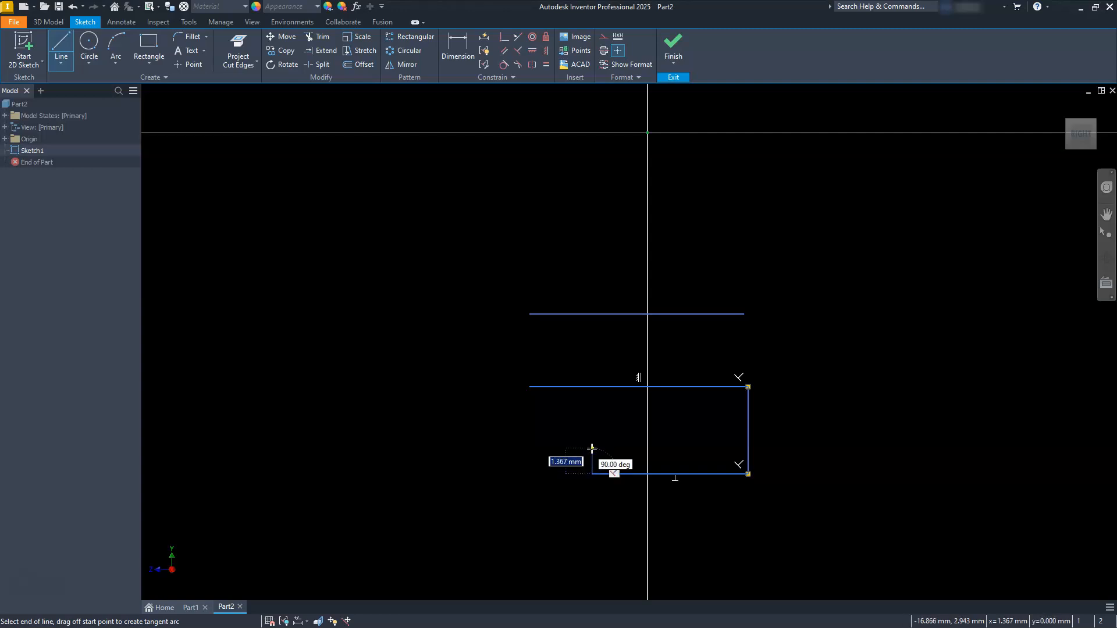
pyautogui.click(592, 449)
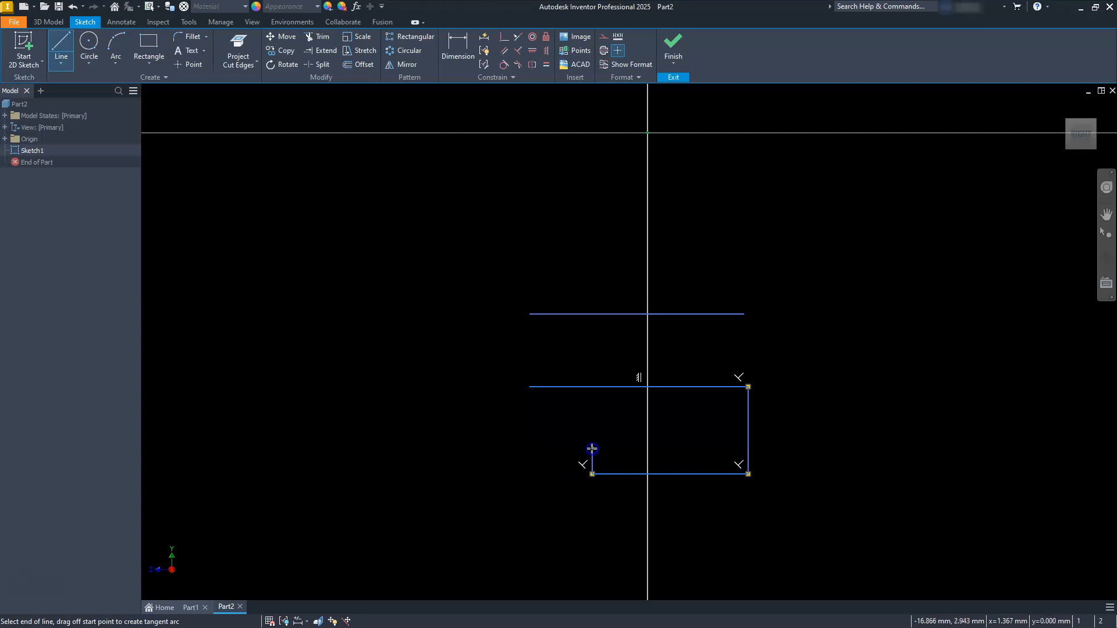
pyautogui.click(625, 448)
pyautogui.click(625, 405)
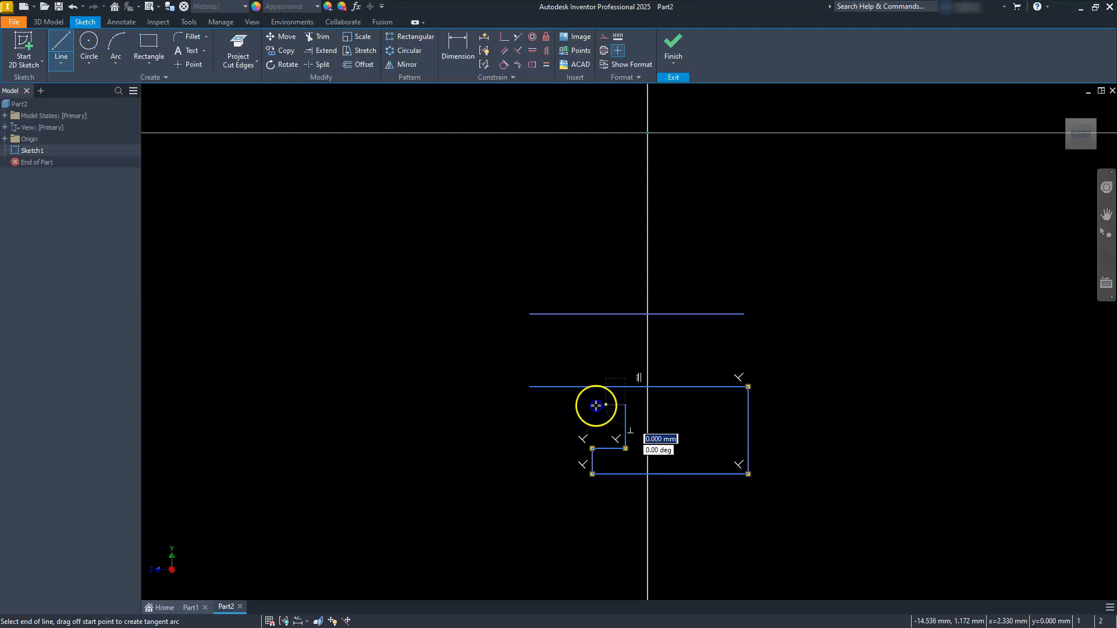
pyautogui.click(529, 405)
pyautogui.click(529, 387)
pyautogui.press('Escape')
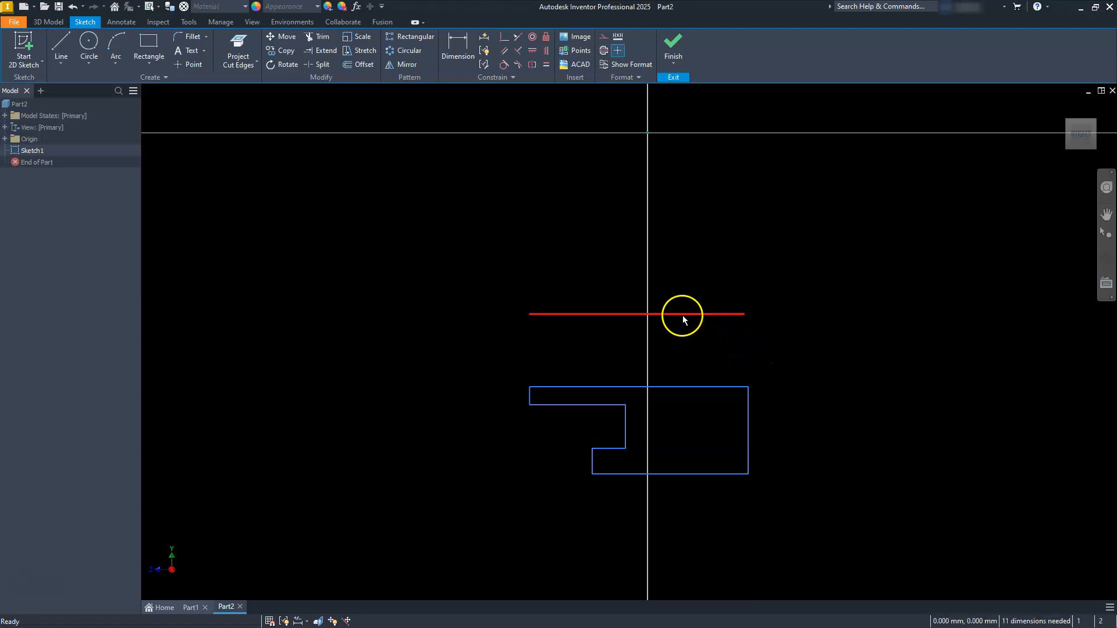
# Dimension the vertical distance from the origin to the single horizontal line as 37.5 mm
pyautogui.click(458, 47)
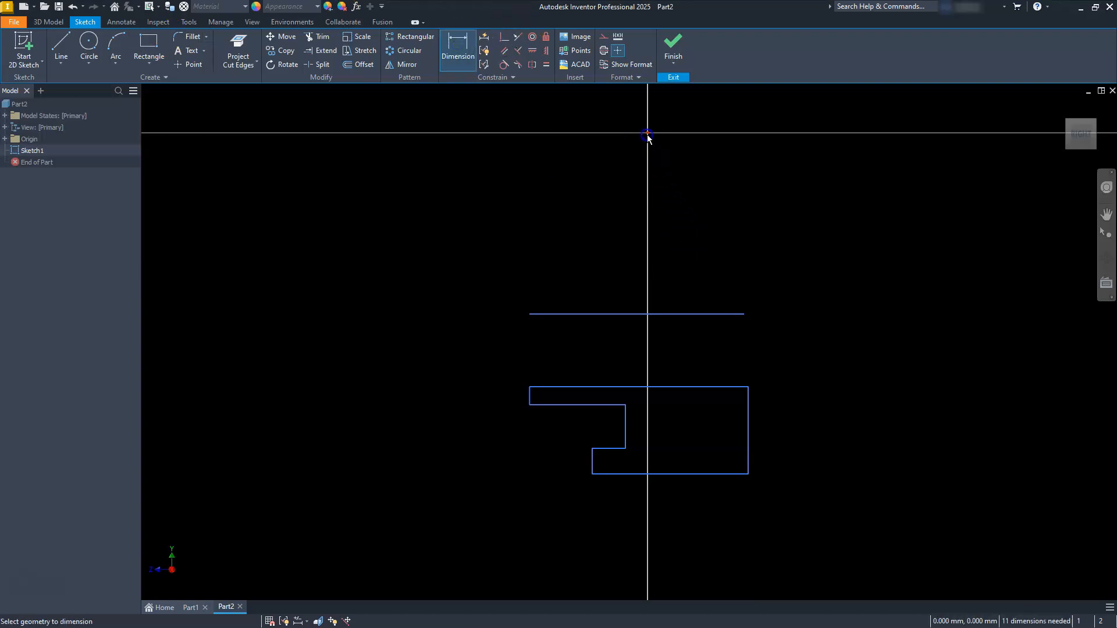
pyautogui.click(685, 314)
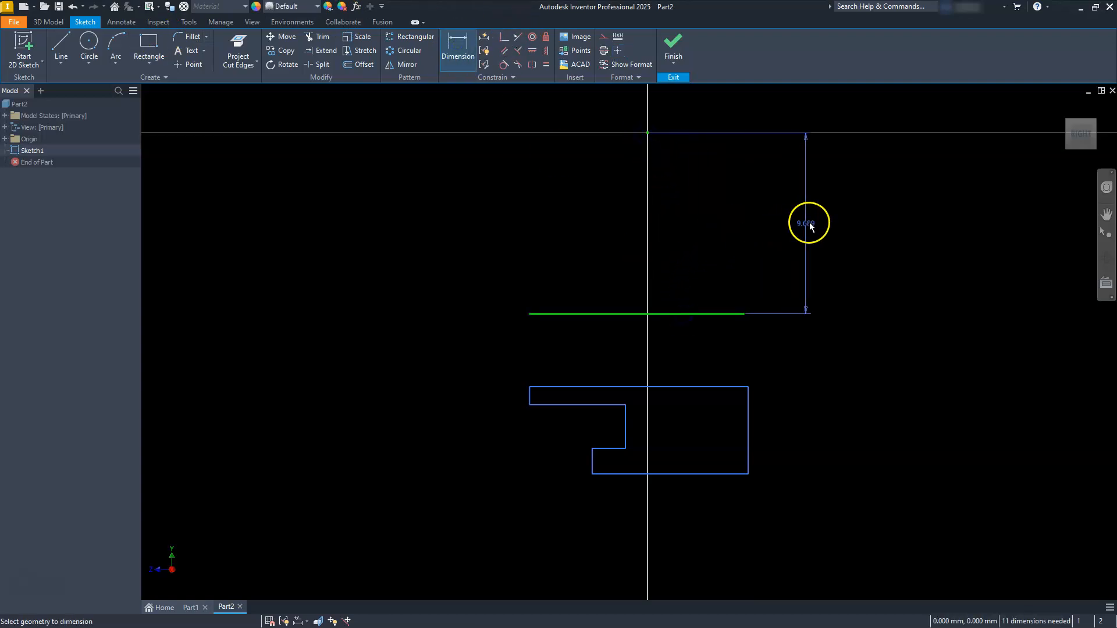
pyautogui.click(811, 222)
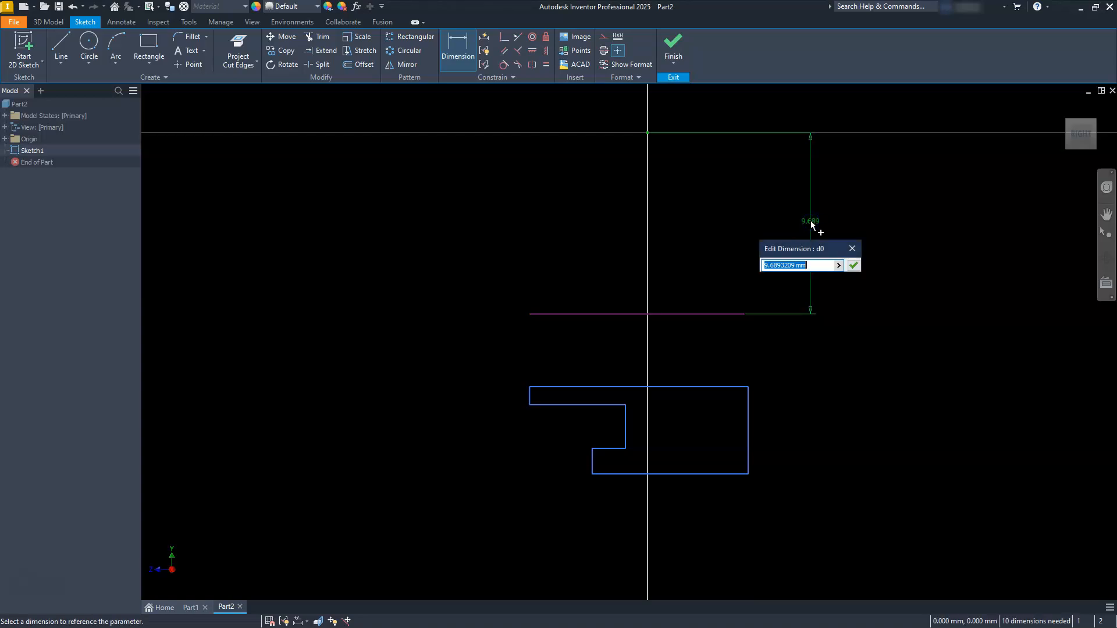
pyautogui.write('37.5')
pyautogui.press('Return')
pyautogui.scroll(8, 711, 262)
pyautogui.press('Escape')
pyautogui.scroll(-8, 714, 318)
pyautogui.scroll(2, 714, 337)
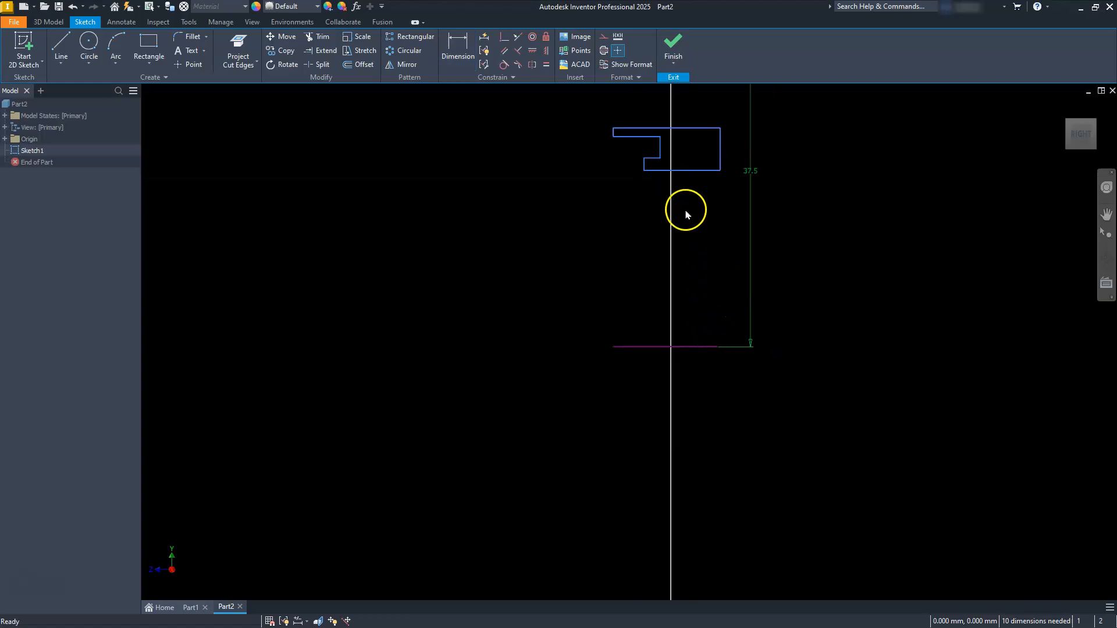
# Convert the single horizontal line into a centerline
pyautogui.click(705, 347)
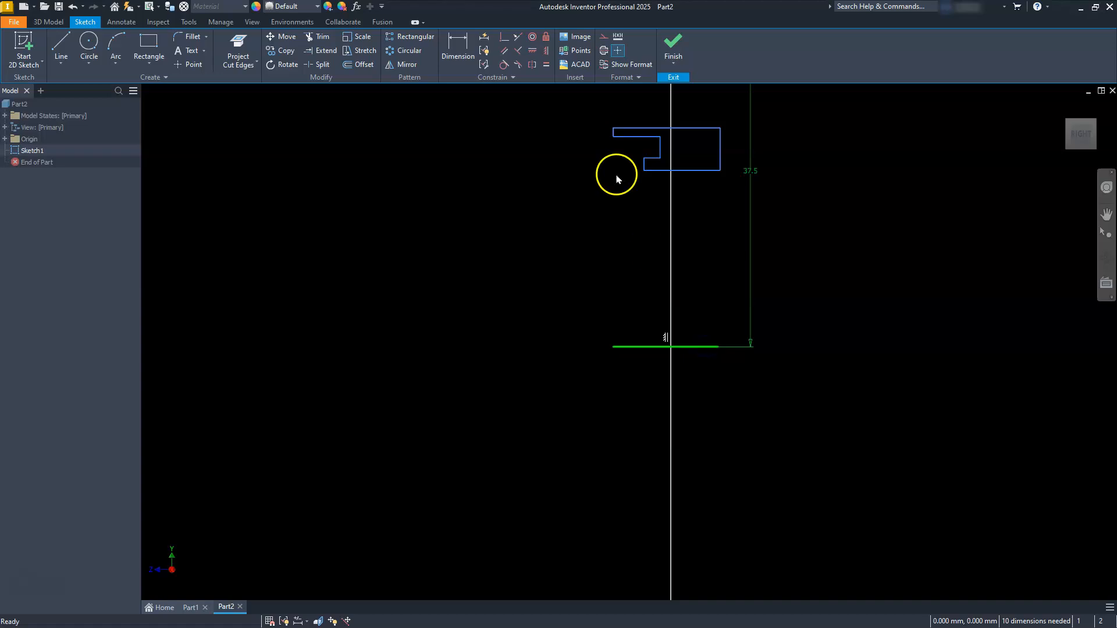
pyautogui.click(604, 51)
pyautogui.click(608, 119)
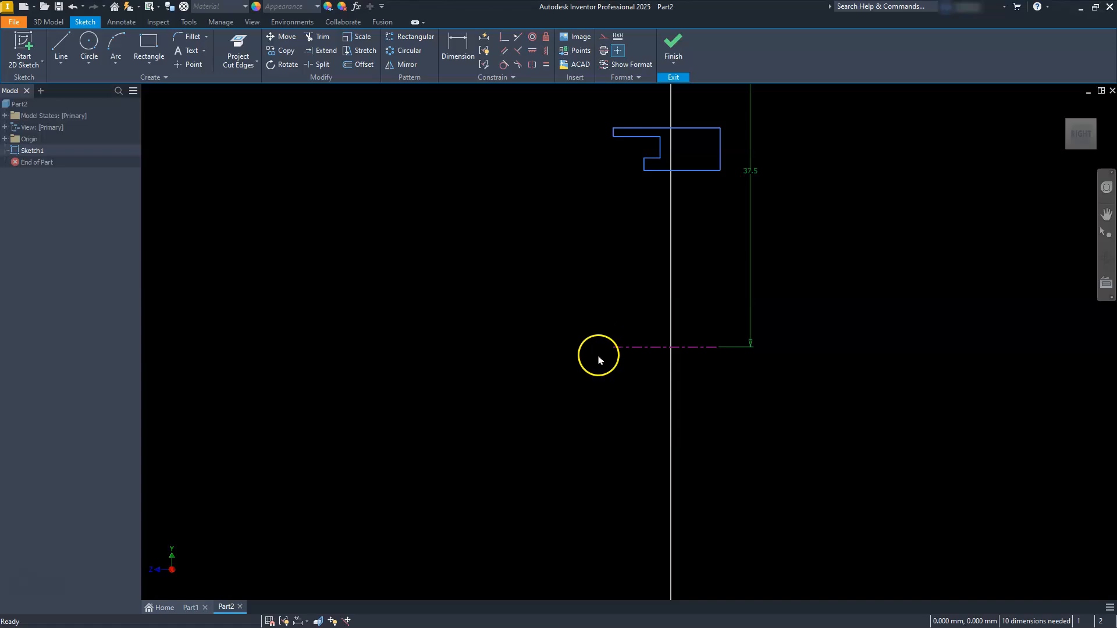
# Move the horizontal edges of the stepped profile down so the whole profile lies below the centerline
pyautogui.moveTo(689, 170); pyautogui.dragTo(708, 452)
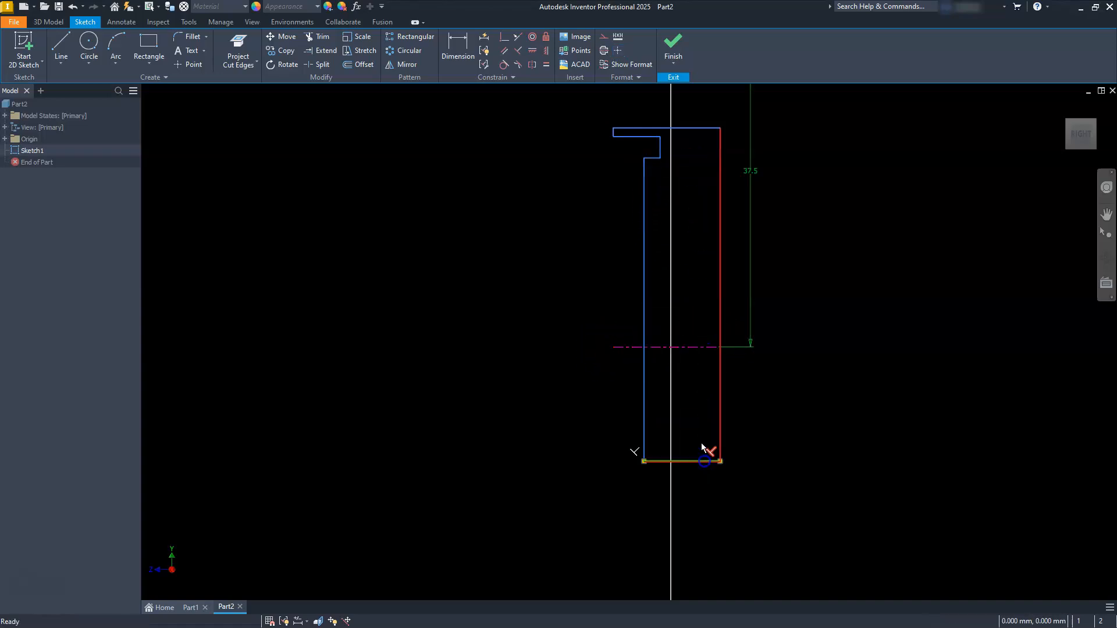
pyautogui.moveTo(654, 163); pyautogui.dragTo(681, 438)
pyautogui.moveTo(635, 138); pyautogui.dragTo(636, 407)
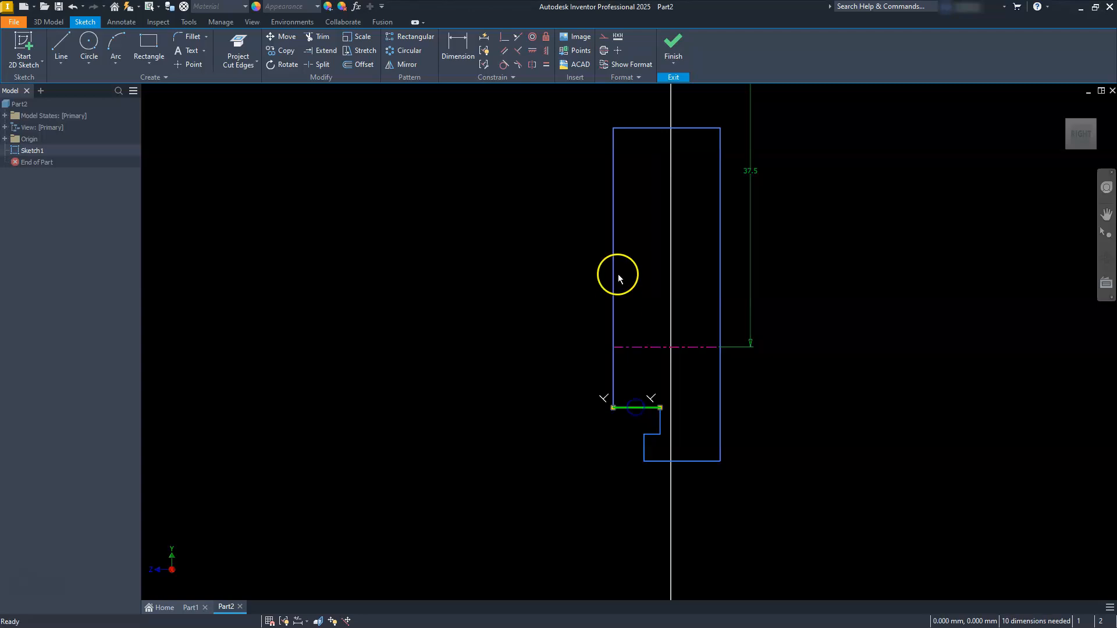
pyautogui.moveTo(696, 126); pyautogui.dragTo(699, 390)
pyautogui.scroll(3, 668, 392)
pyautogui.moveTo(668, 396)
pyautogui.mouseDown(button='middle')
pyautogui.moveTo(669, 339)
pyautogui.moveTo(616, 299)
pyautogui.moveTo(620, 316)
pyautogui.mouseUp(button='middle')
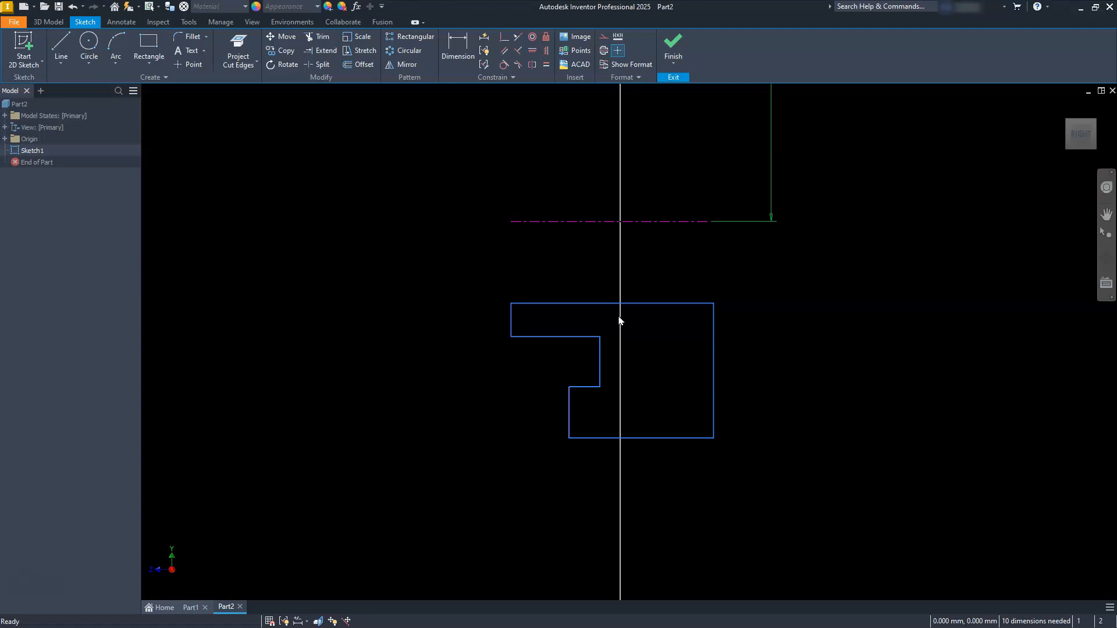
# Dimension the profile's lowest horizontal edge as a 64 mm diameter about the centerline
pyautogui.click(457, 44)
pyautogui.click(674, 221)
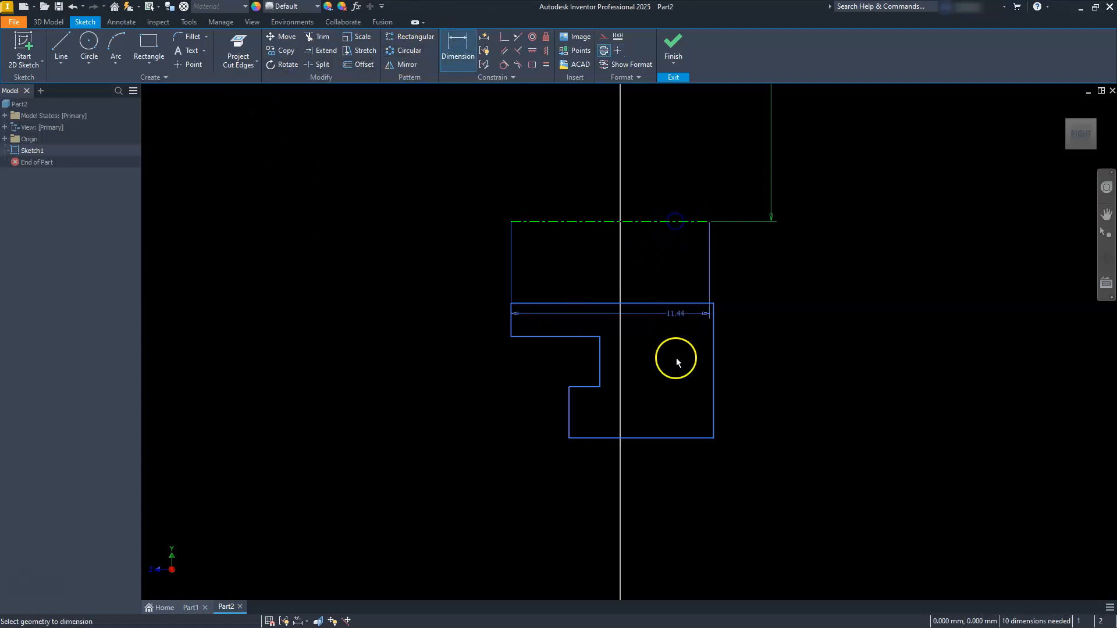
pyautogui.click(675, 437)
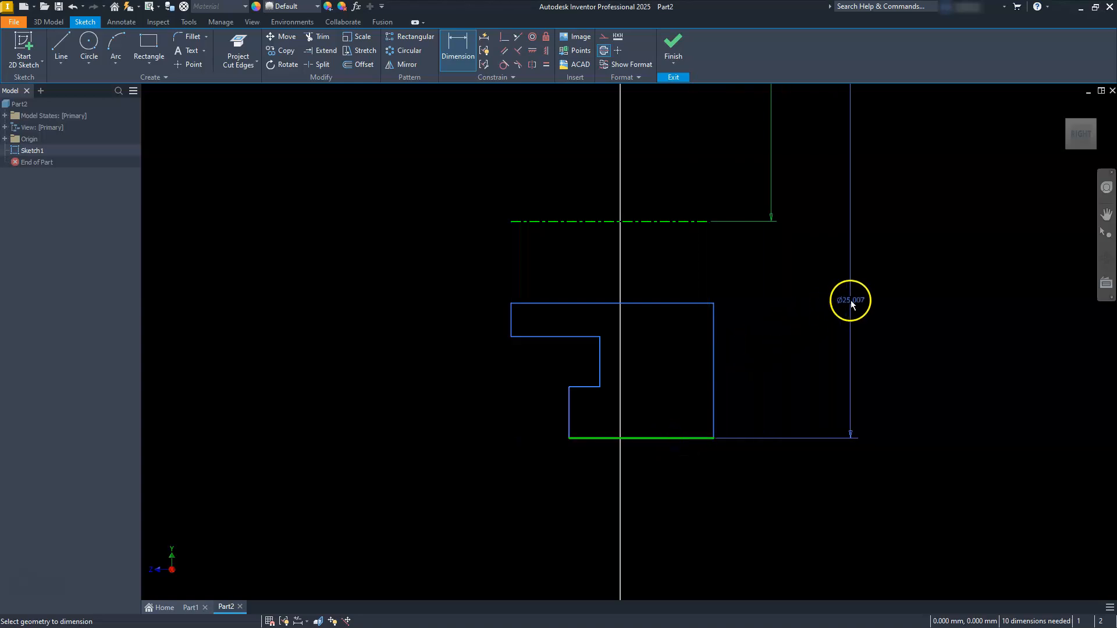
pyautogui.click(854, 304)
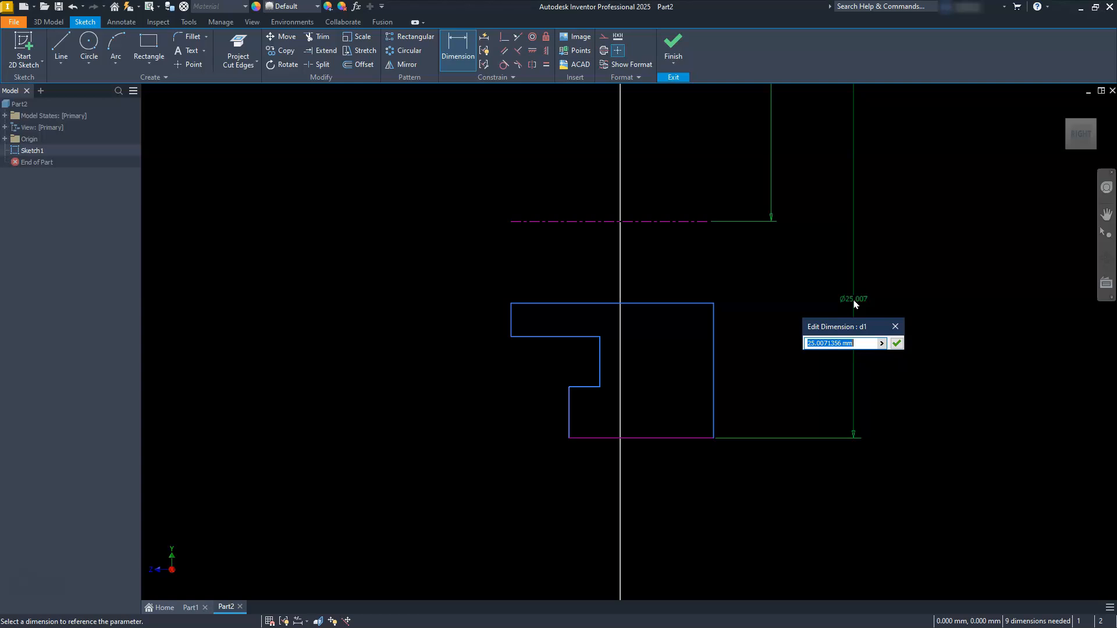
pyautogui.write('64')
pyautogui.press('Return')
# Dimension the profile's uppermost horizontal edge as a 34 mm diameter about the centerline
pyautogui.scroll(-3, 829, 295)
pyautogui.scroll(1, 807, 330)
pyautogui.moveTo(819, 277)
pyautogui.mouseDown(button='middle')
pyautogui.moveTo(768, 309)
pyautogui.moveTo(644, 317)
pyautogui.moveTo(636, 333)
pyautogui.mouseUp(button='middle')
pyautogui.click(636, 412)
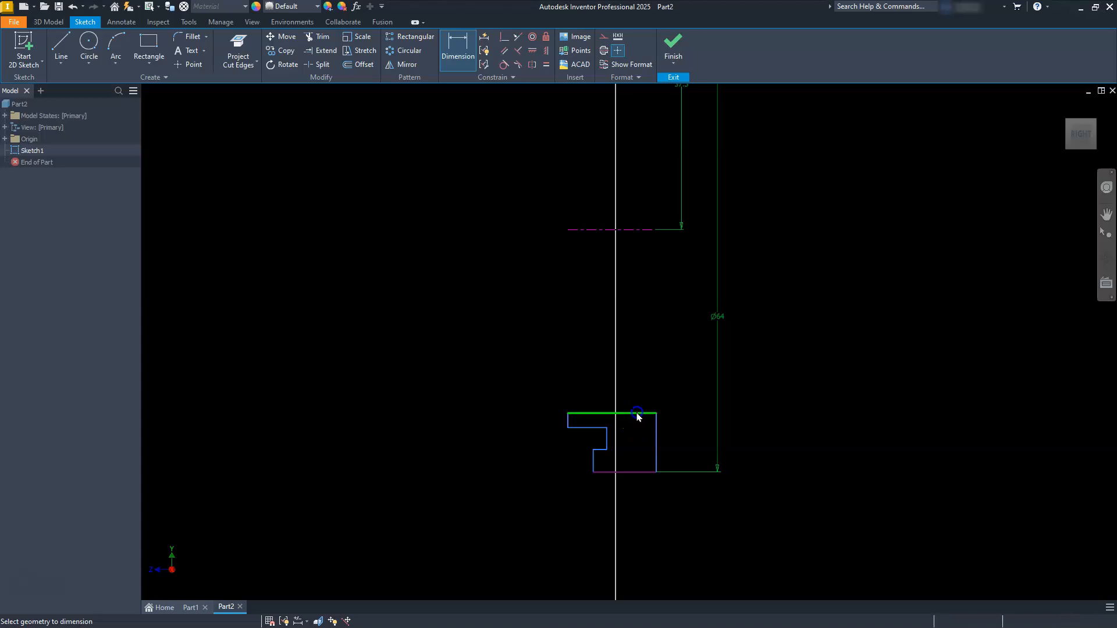
pyautogui.click(642, 230)
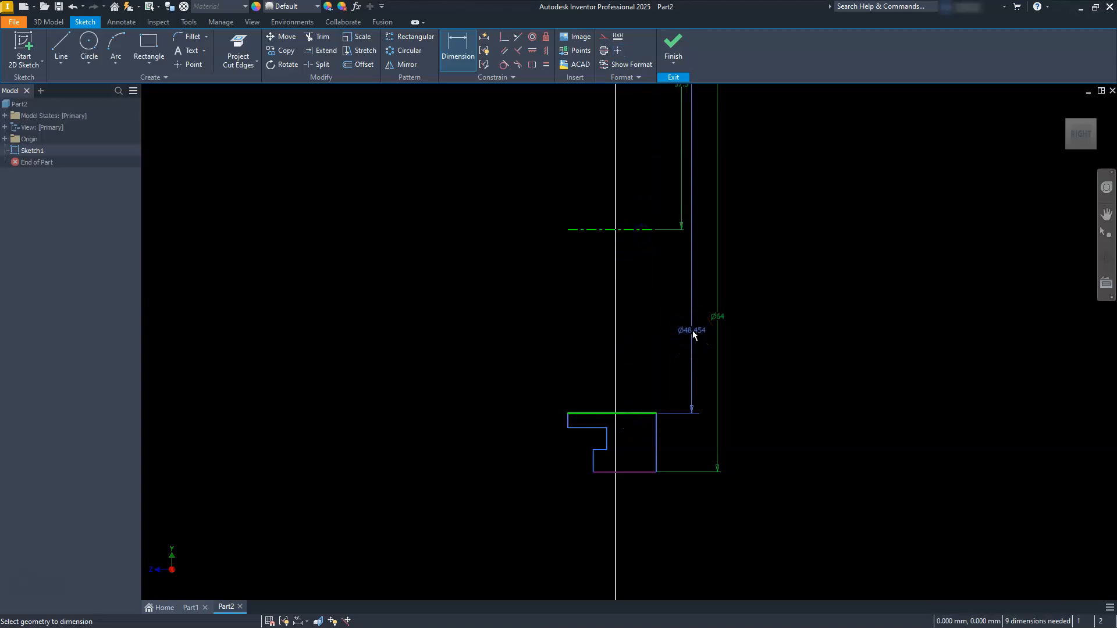
pyautogui.moveTo(693, 331); pyautogui.dragTo(529, 329)
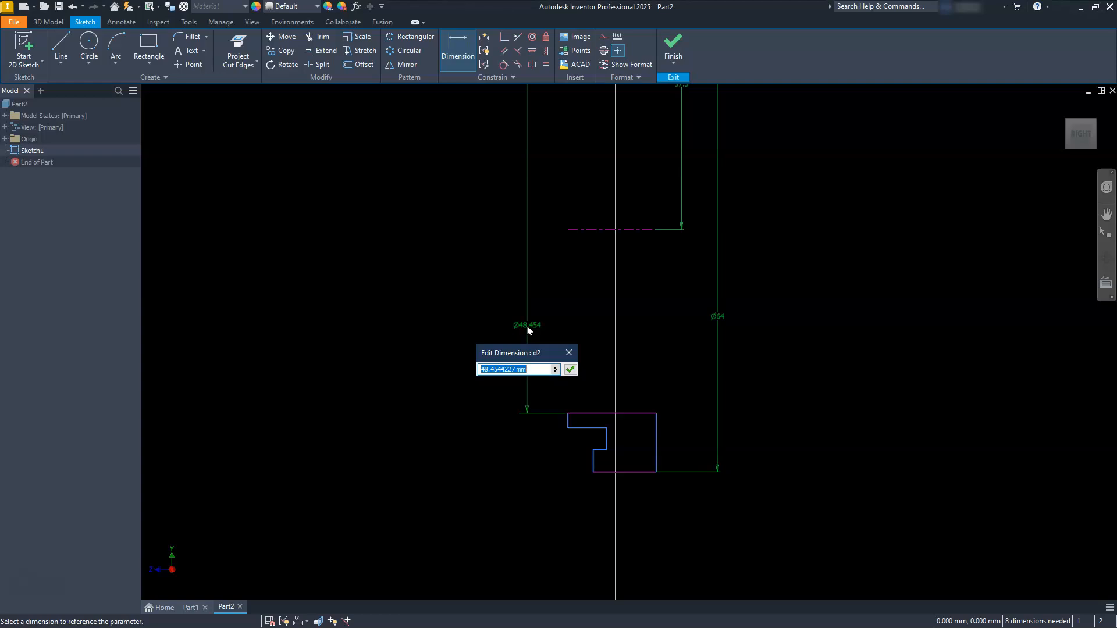
pyautogui.write('34')
pyautogui.press('Return')
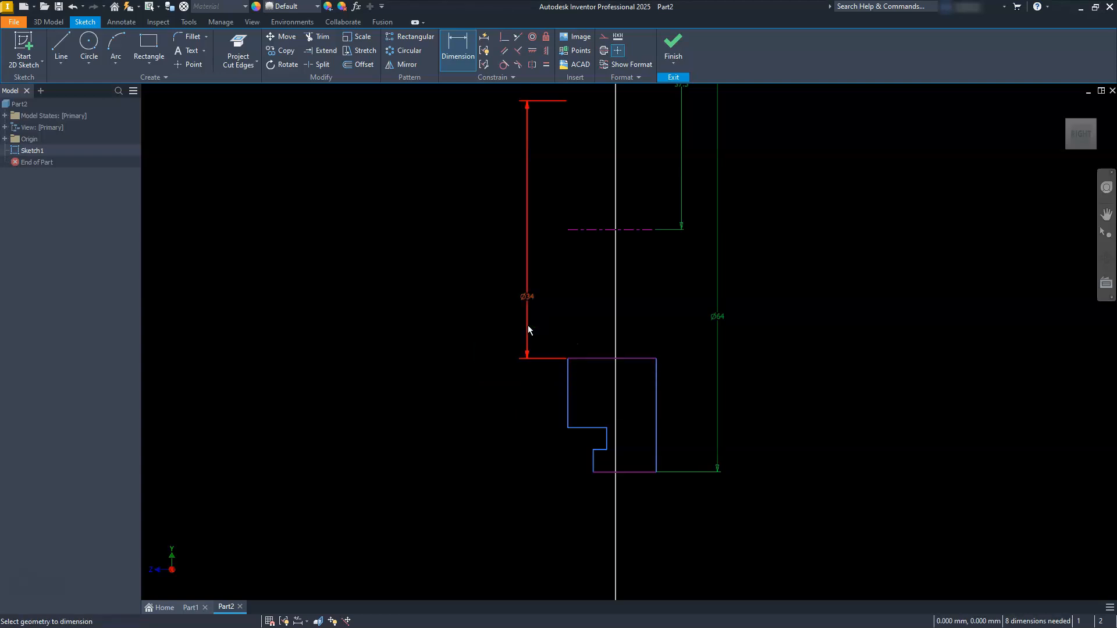
# Dimension the underside edge of the profile's top arm as a 43 mm diameter about the centerline
pyautogui.click(536, 376)
pyautogui.click(575, 430)
pyautogui.click(591, 228)
pyautogui.click(523, 234)
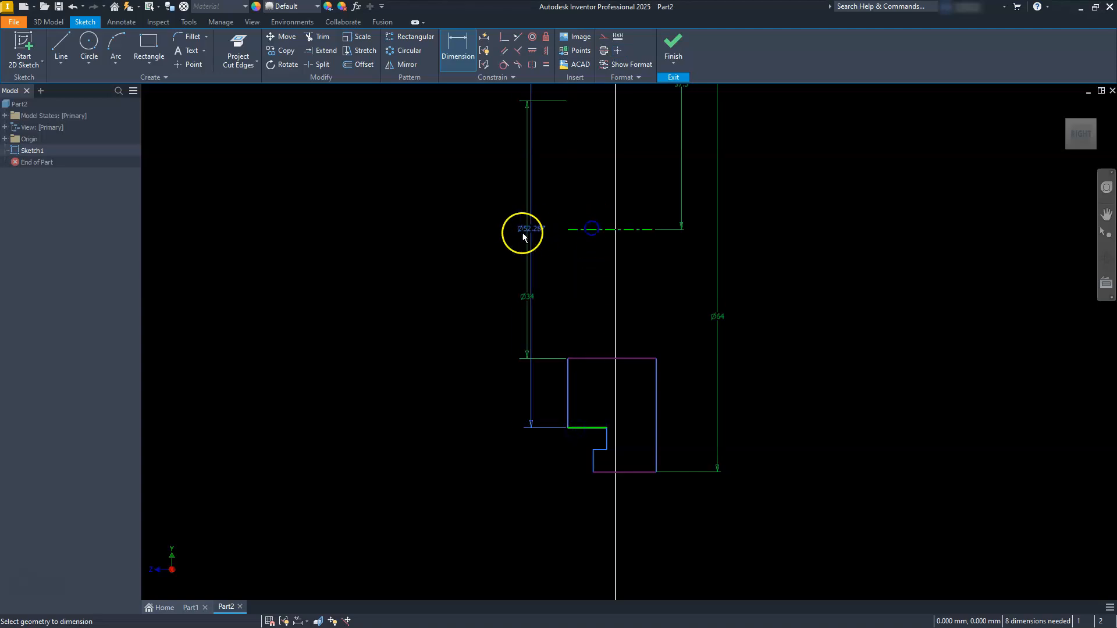
pyautogui.click(474, 249)
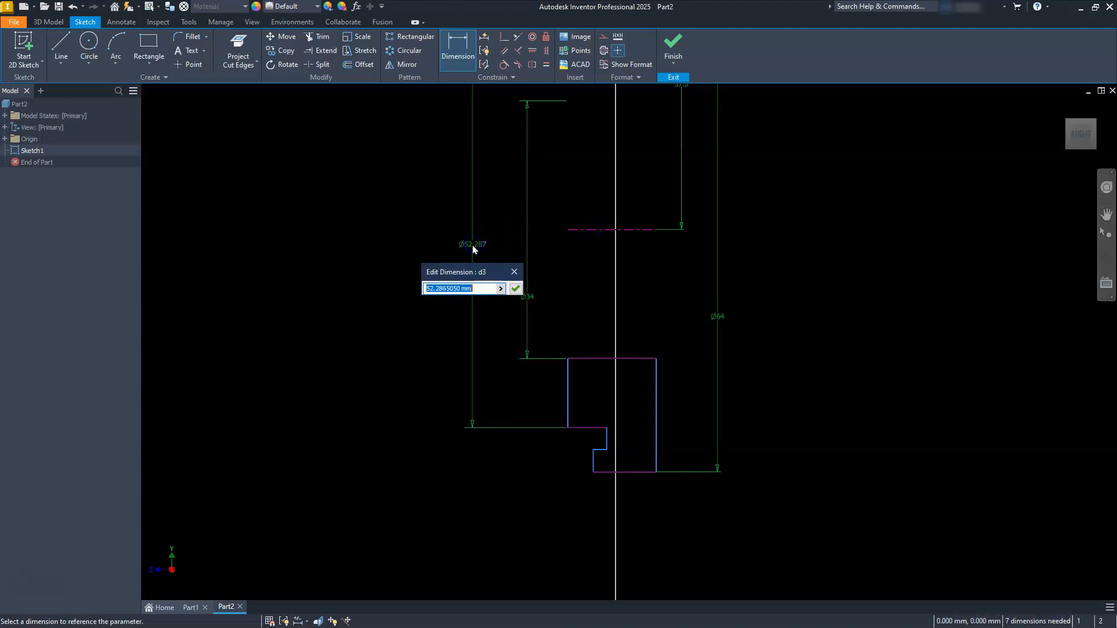
pyautogui.write('43')
pyautogui.press('Return')
# Dimension the short horizontal edge at the bottom of the notch as a 55 mm diameter about the centerline
pyautogui.click(560, 390)
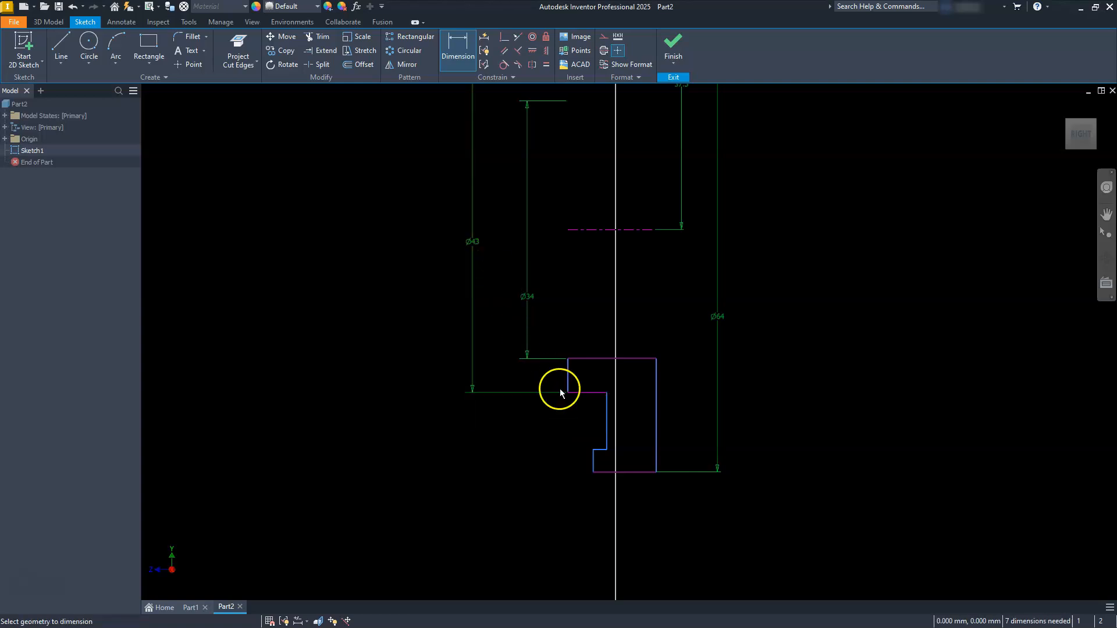
pyautogui.scroll(3, 563, 392)
pyautogui.moveTo(563, 392); pyautogui.dragTo(496, 378, button='middle')
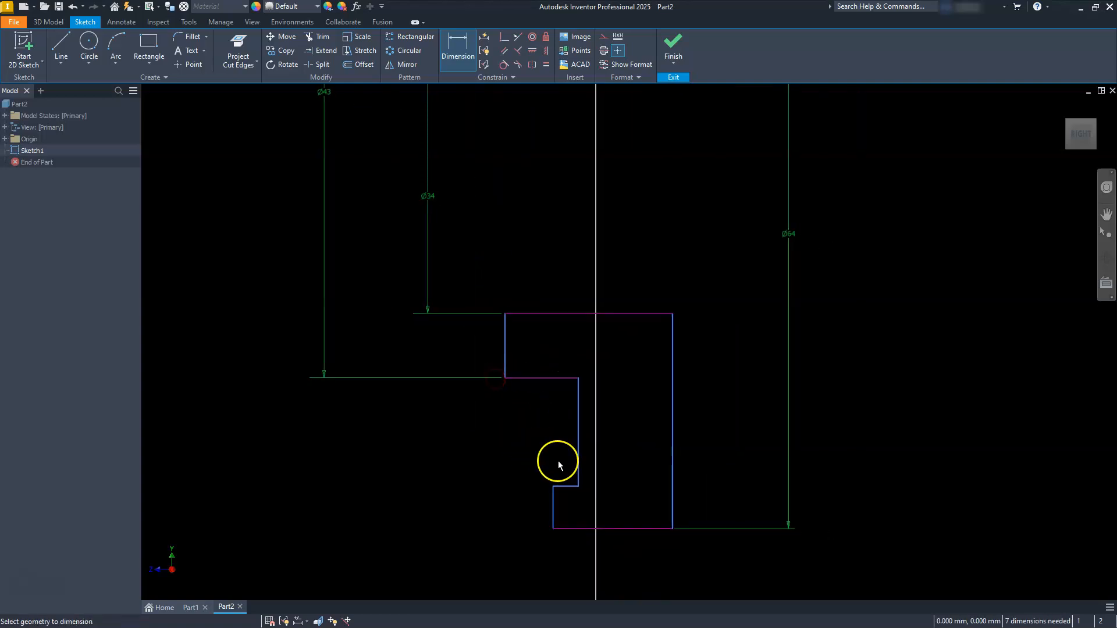
pyautogui.click(559, 486)
pyautogui.scroll(-3, 558, 488)
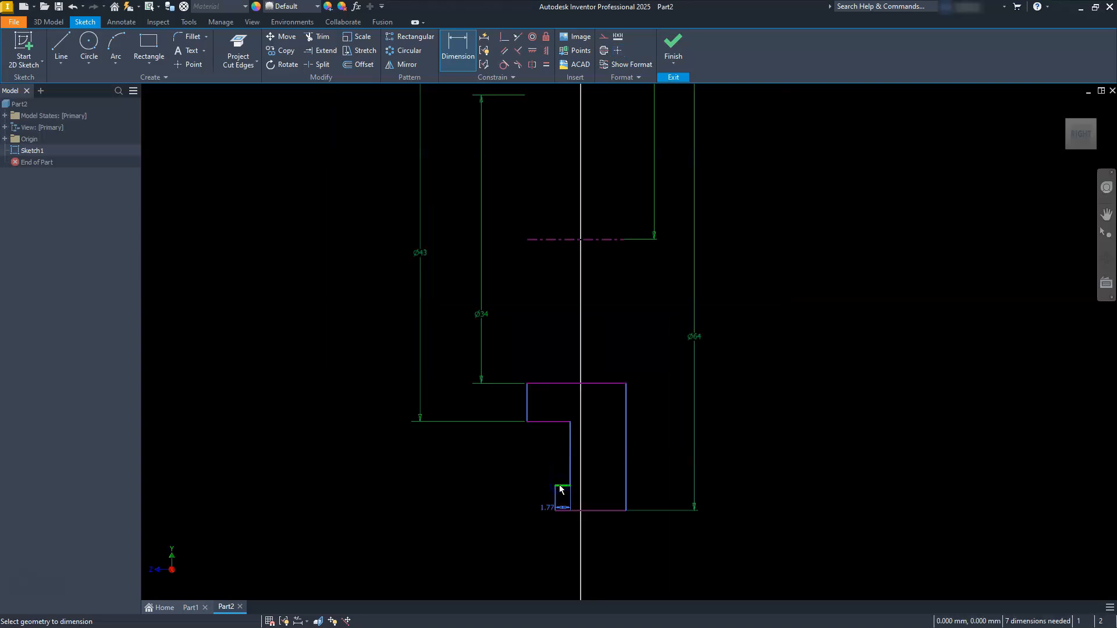
pyautogui.click(540, 240)
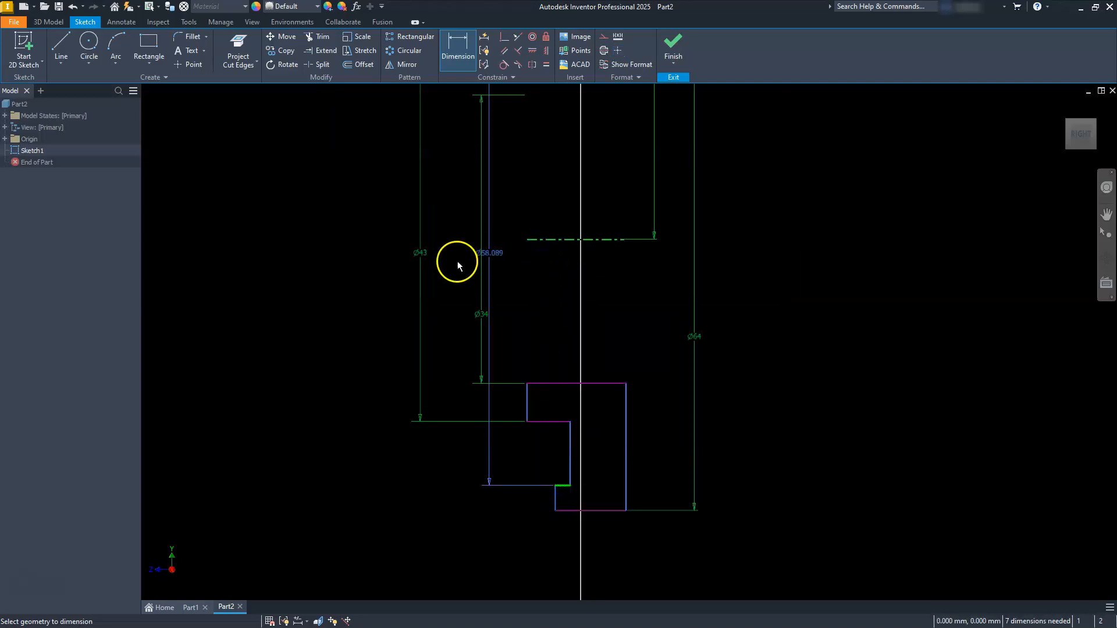
pyautogui.click(382, 272)
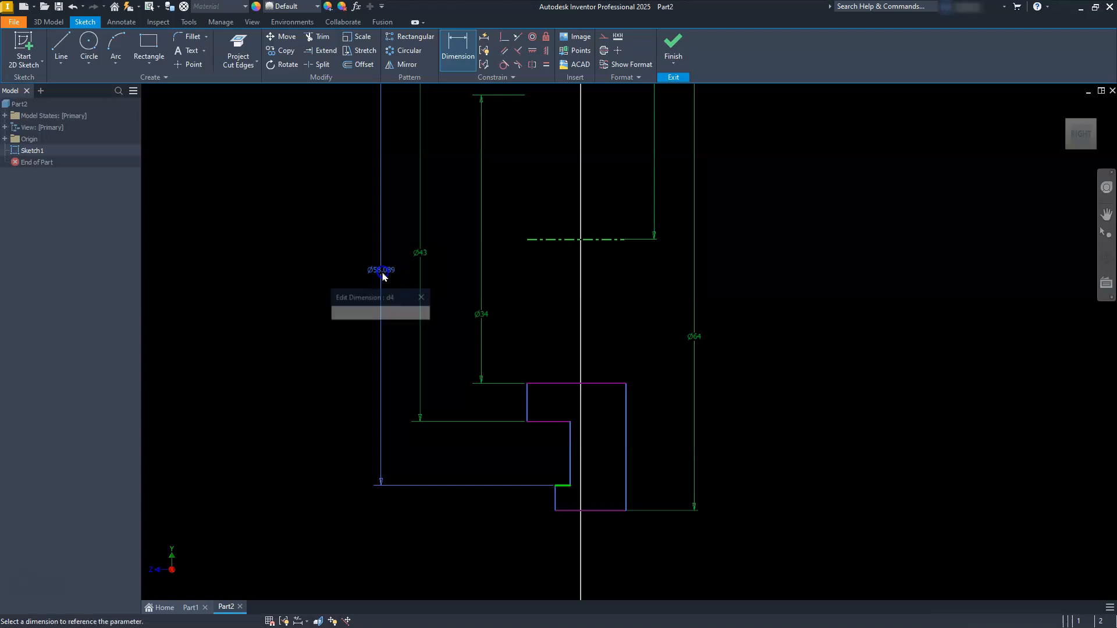
pyautogui.write('55')
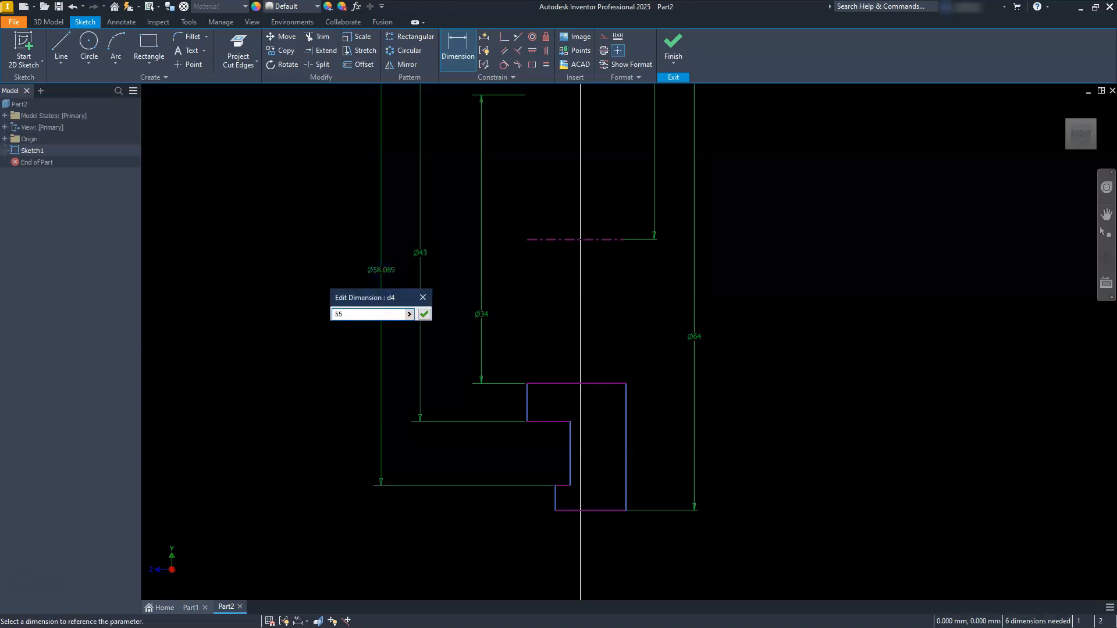
pyautogui.press('Return')
# Dimension the profile's overall width, from the top arm's end to the opposite vertical edge, as 45 mm
pyautogui.moveTo(424, 337); pyautogui.dragTo(438, 224, button='middle')
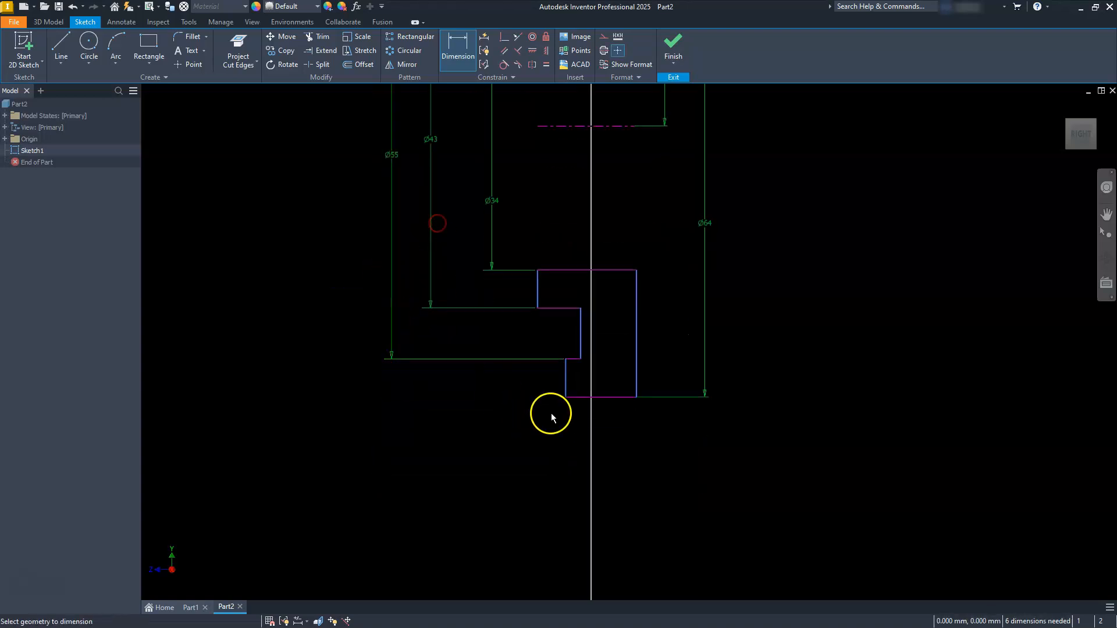
pyautogui.scroll(3, 554, 406)
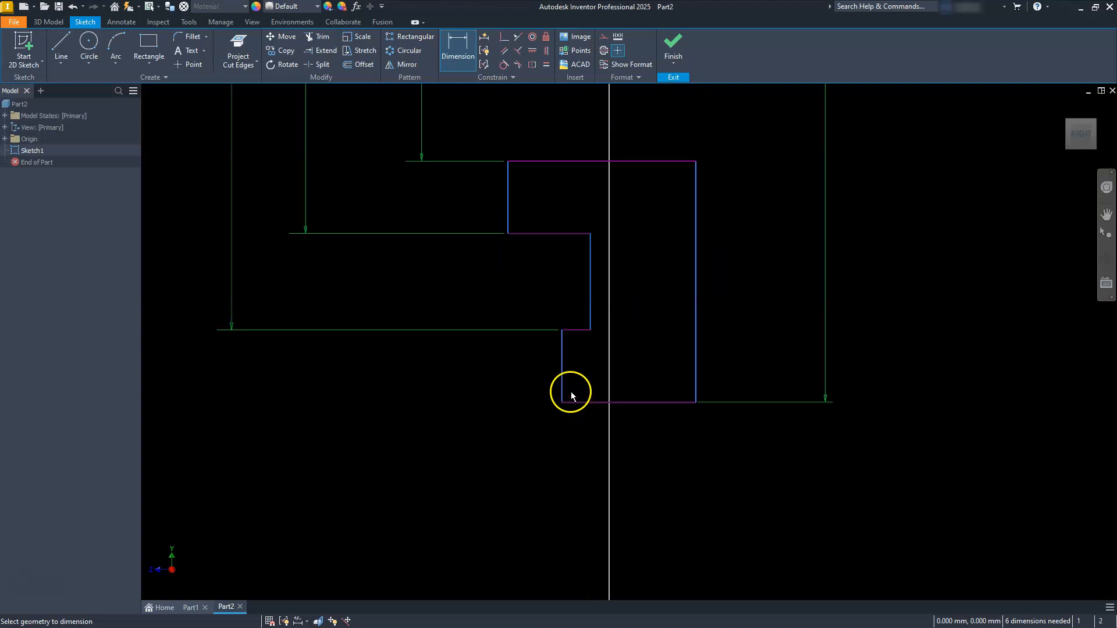
pyautogui.click(693, 351)
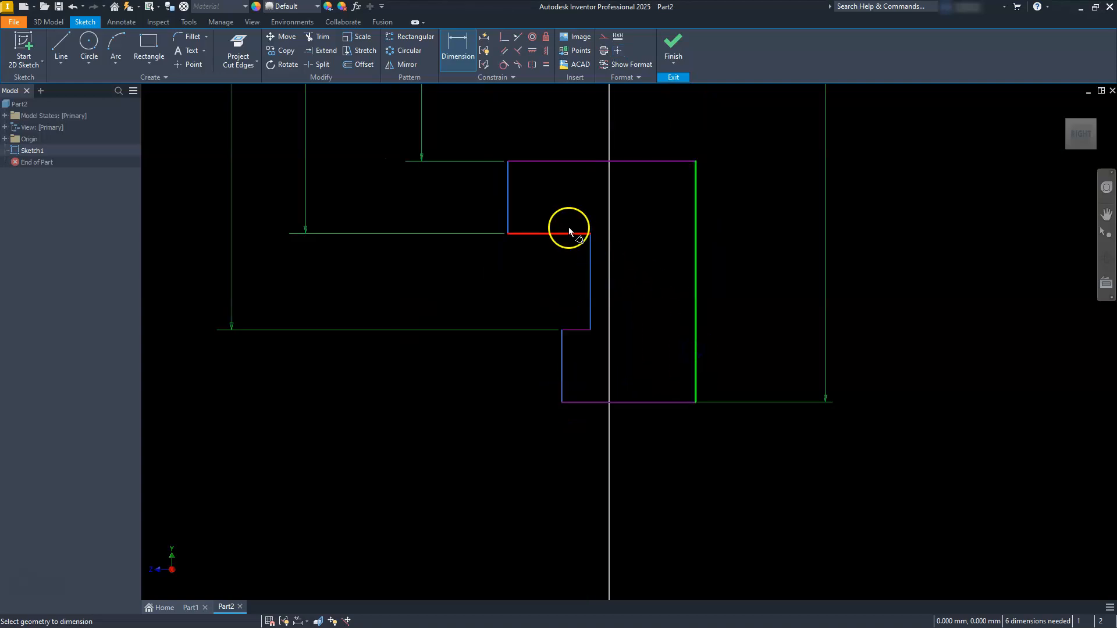
pyautogui.click(512, 218)
pyautogui.click(621, 494)
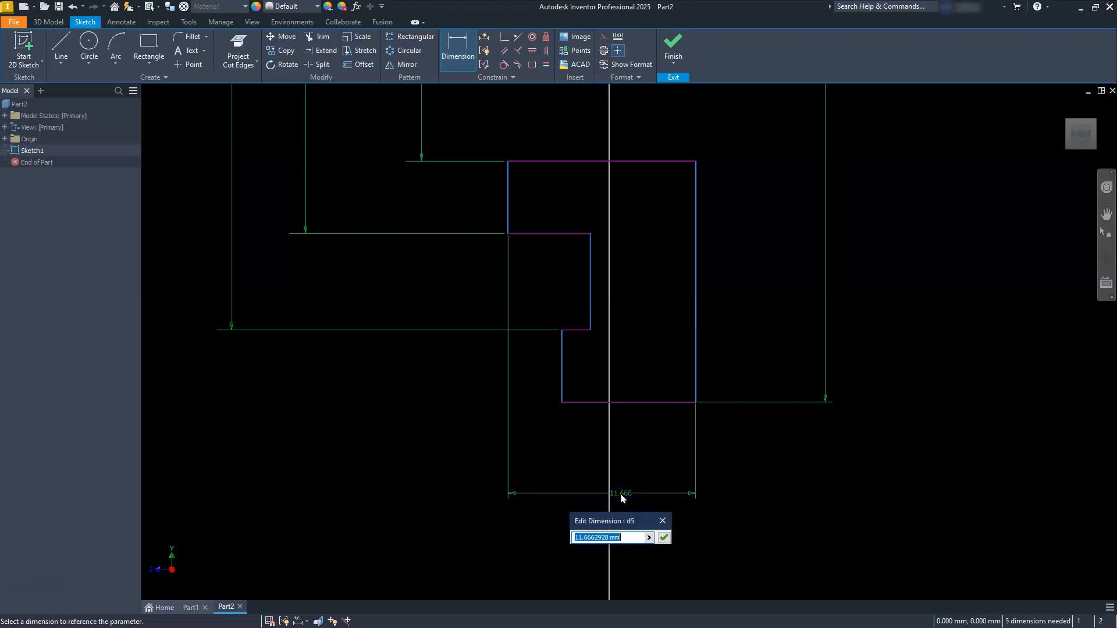
pyautogui.write('45')
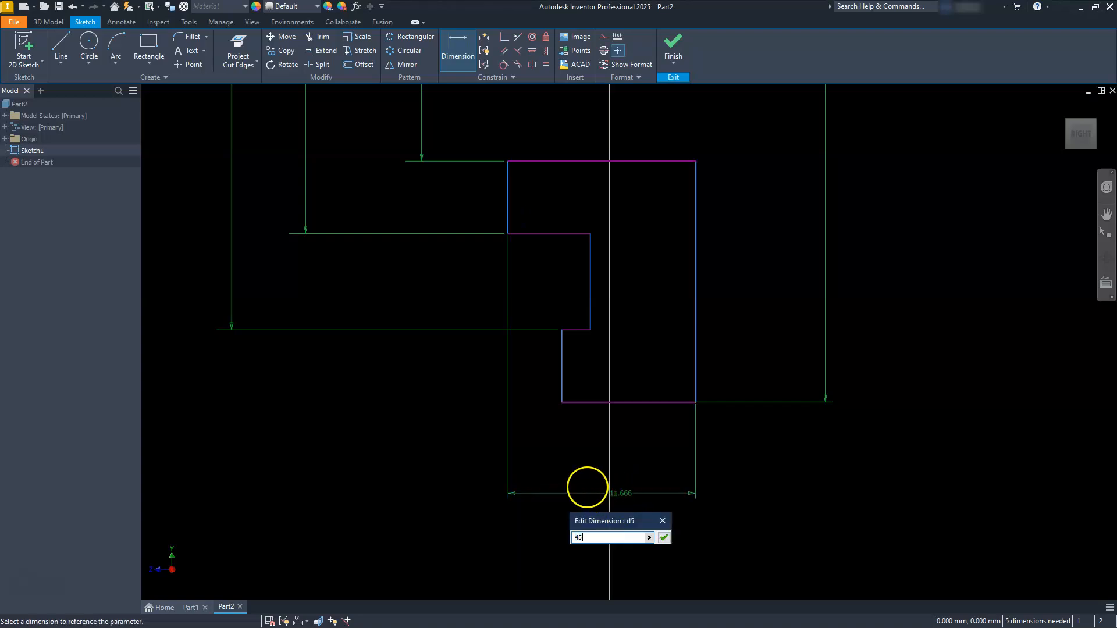
pyautogui.press('Return')
# Dimension the length of the profile's bottom edge as 30 mm
pyautogui.scroll(-3, 622, 377)
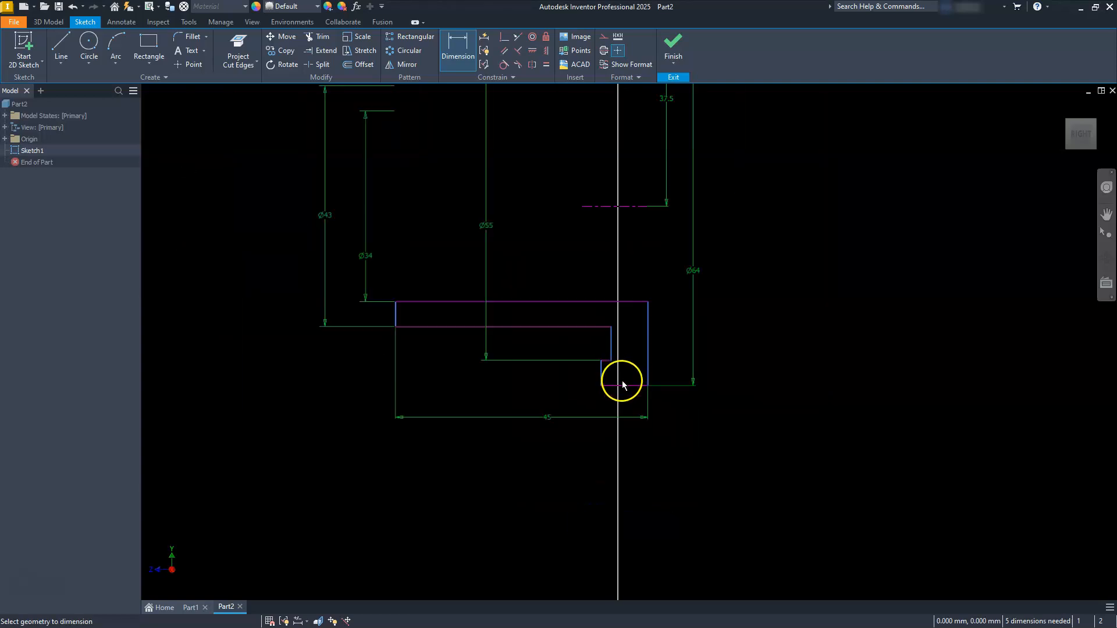
pyautogui.moveTo(407, 360); pyautogui.dragTo(497, 398, button='middle')
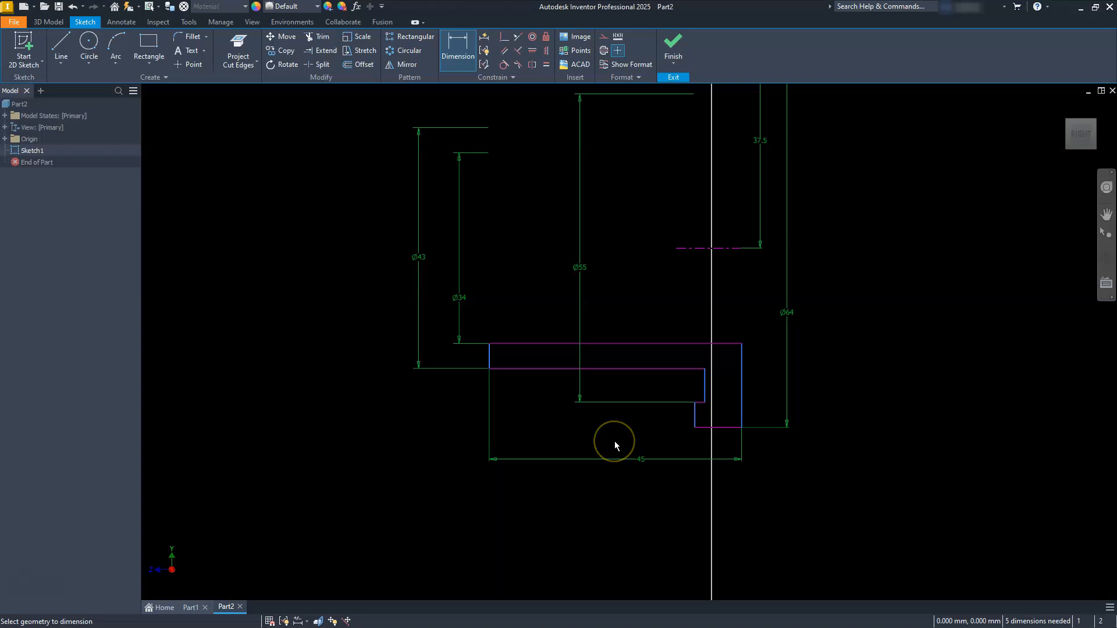
pyautogui.press('Escape')
pyautogui.press('d')
pyautogui.click(724, 431)
pyautogui.click(722, 447)
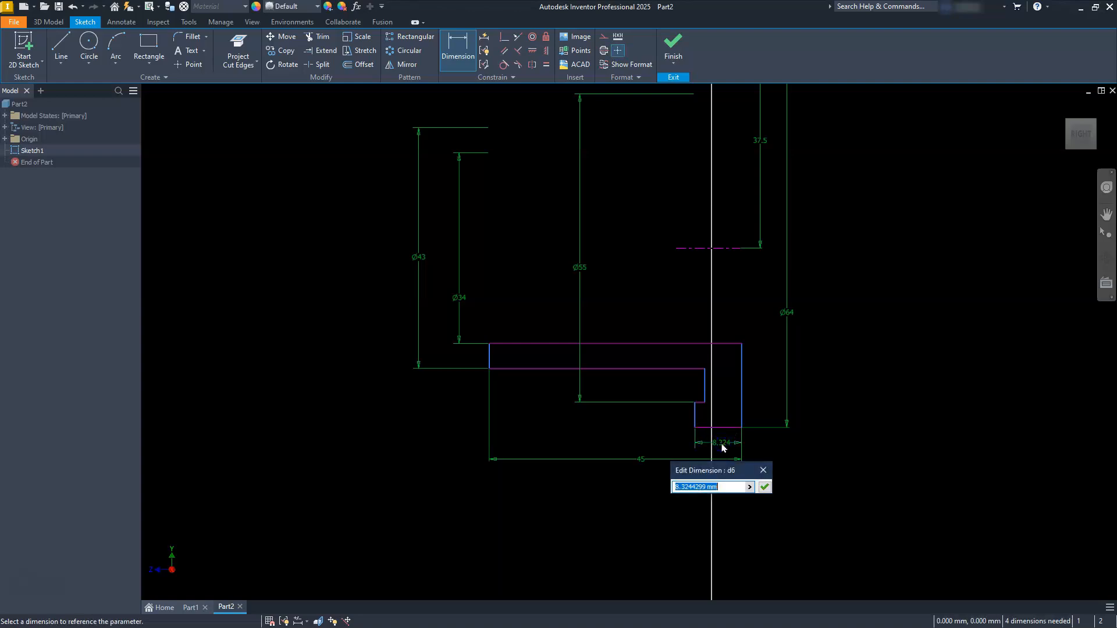
pyautogui.write('30')
pyautogui.press('Return')
# Dimension the horizontal offset between the notch's inner vertical edge and the lower block's left edge as 5 mm
pyautogui.scroll(-2, 684, 416)
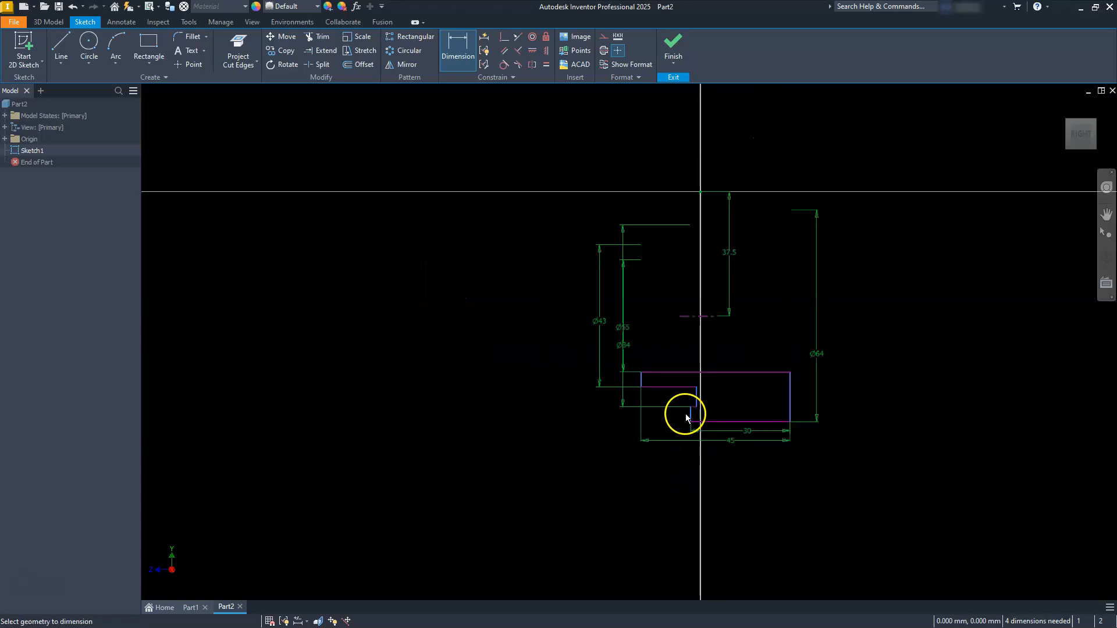
pyautogui.scroll(2, 732, 398)
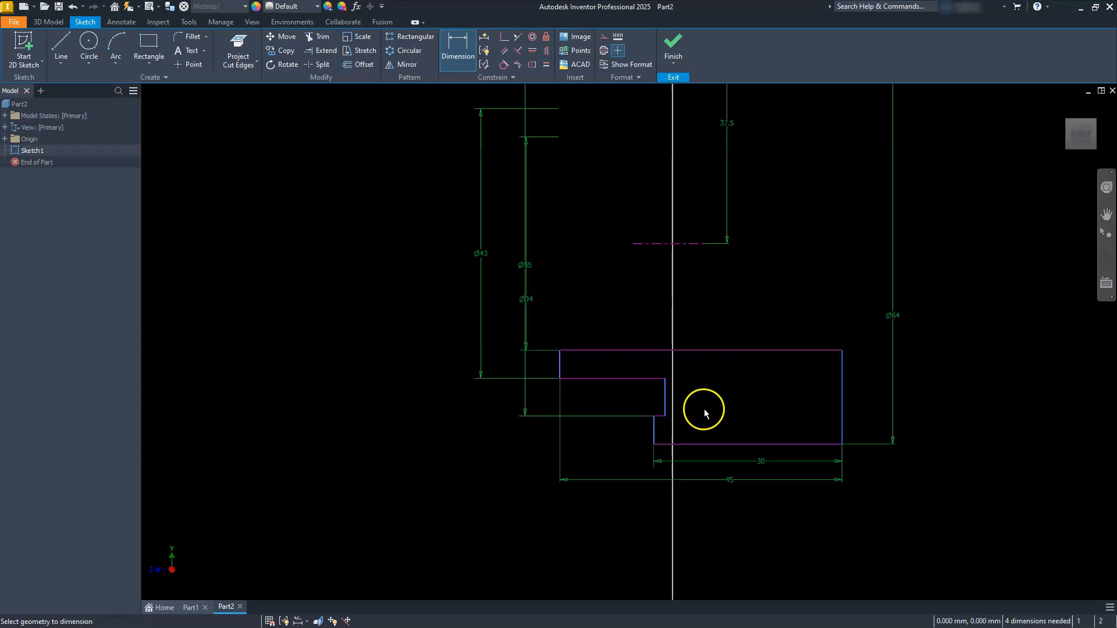
pyautogui.scroll(6, 664, 399)
pyautogui.scroll(-3, 664, 425)
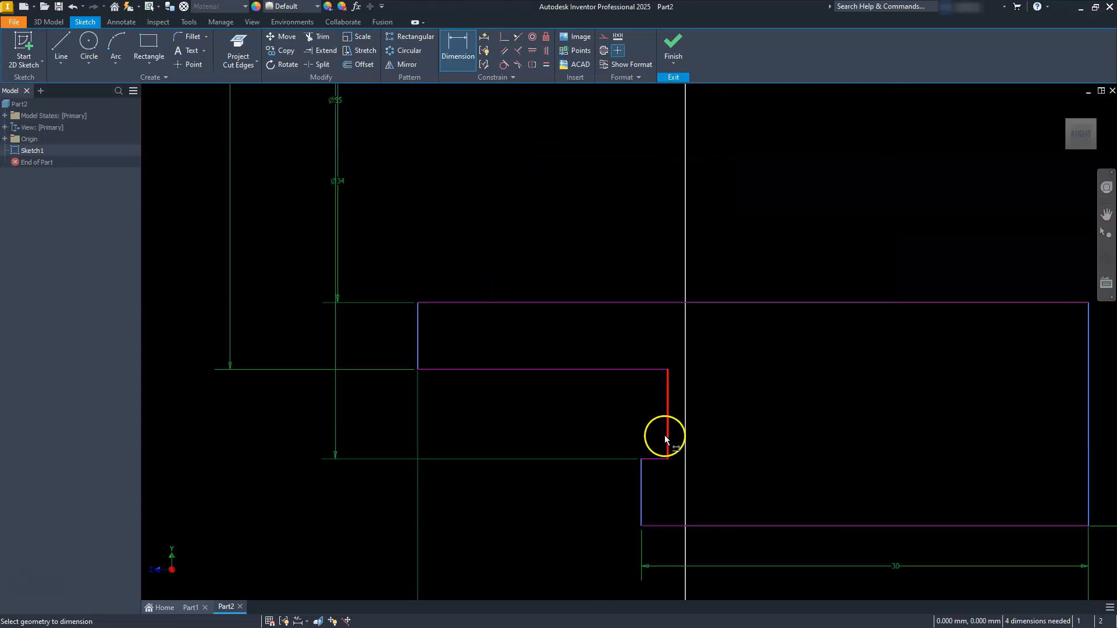
pyautogui.click(668, 426)
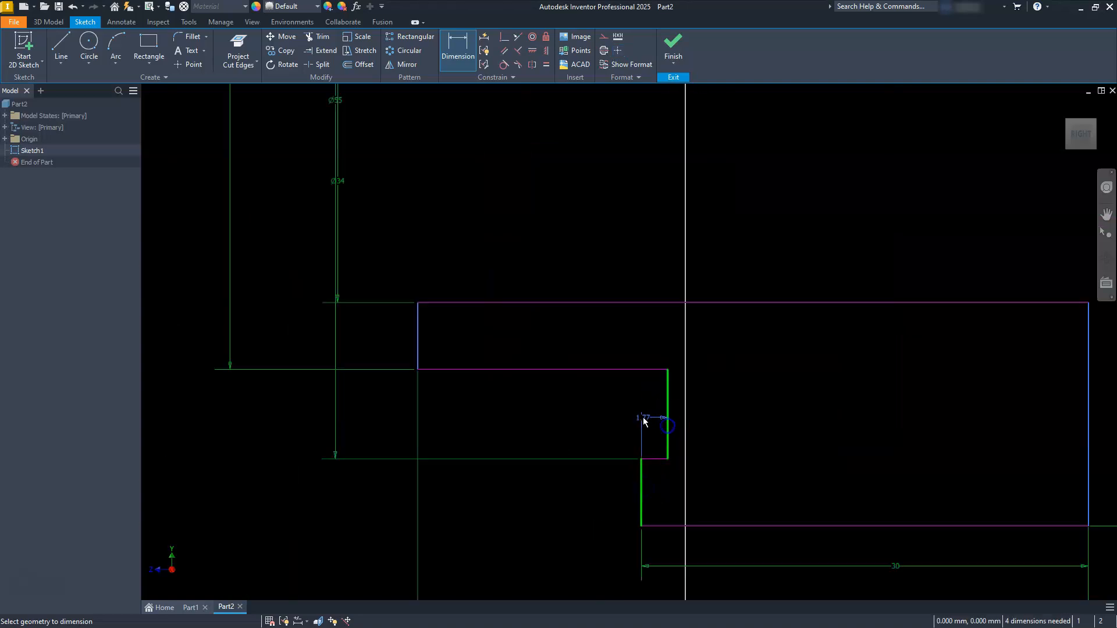
pyautogui.click(609, 424)
pyautogui.write('5')
pyautogui.press('Return')
# Dimension the horizontal distance from the origin to the profile's right edge as half the overall width, using d5/2
pyautogui.scroll(-2, 609, 418)
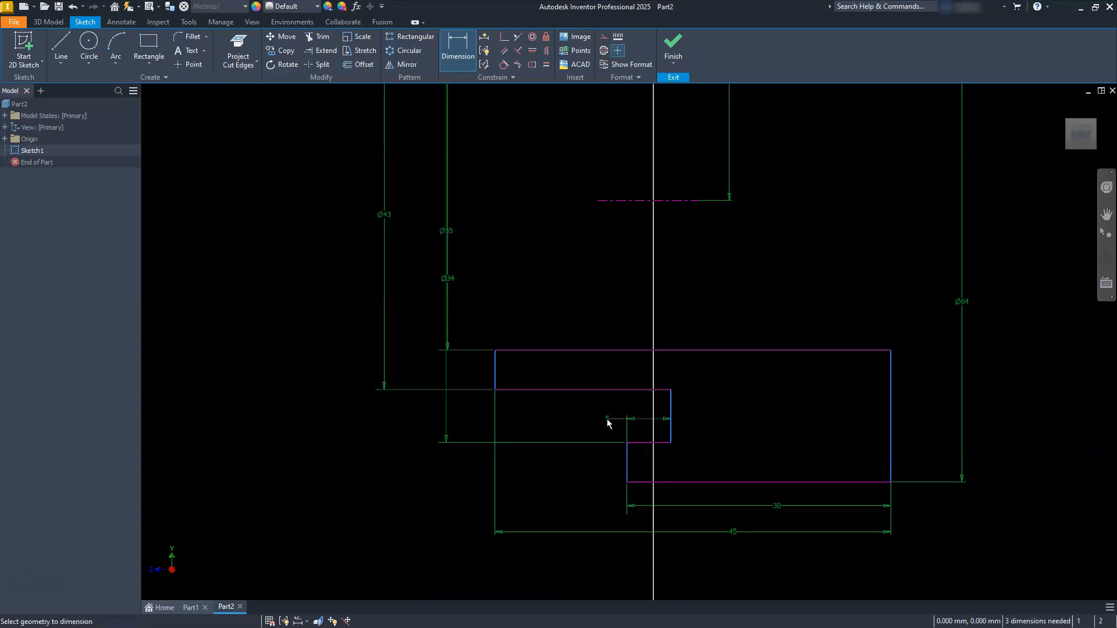
pyautogui.scroll(-2, 608, 424)
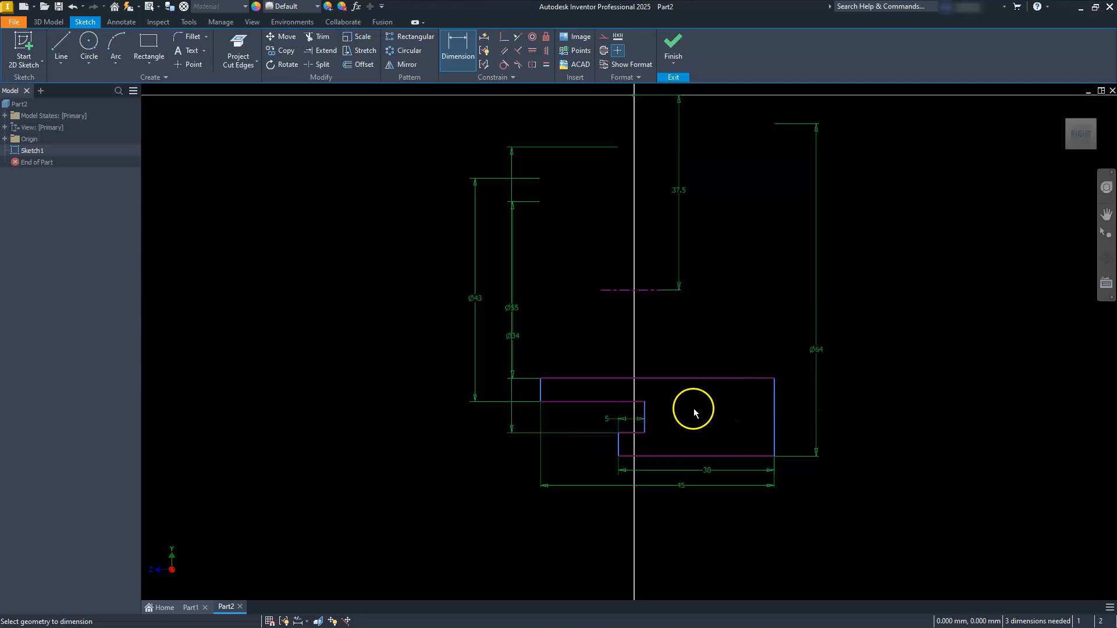
pyautogui.scroll(-2, 694, 408)
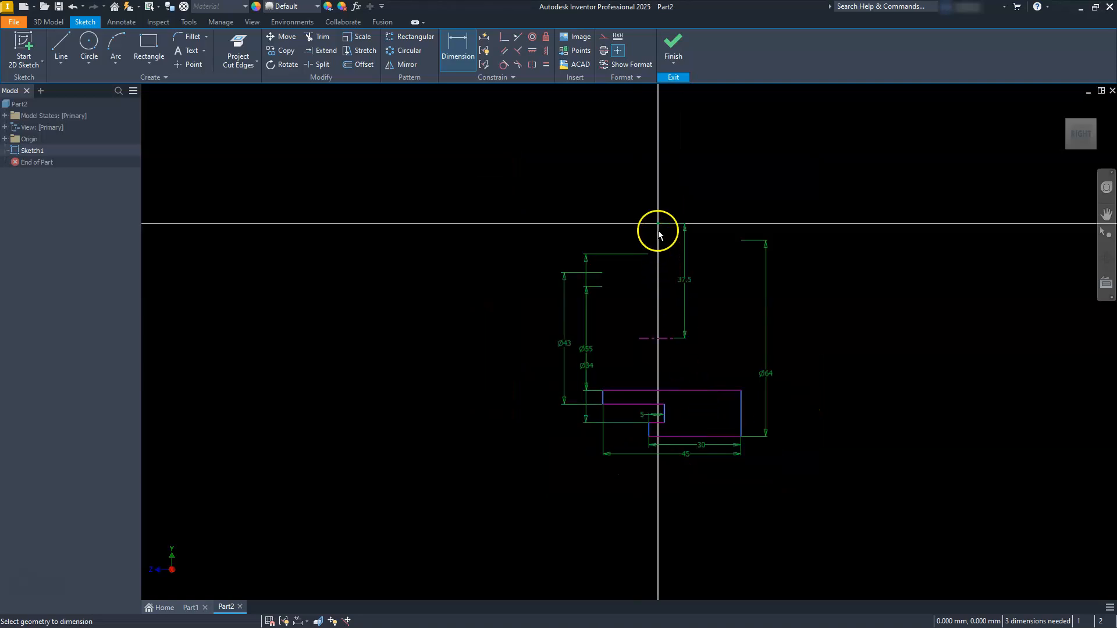
pyautogui.click(658, 225)
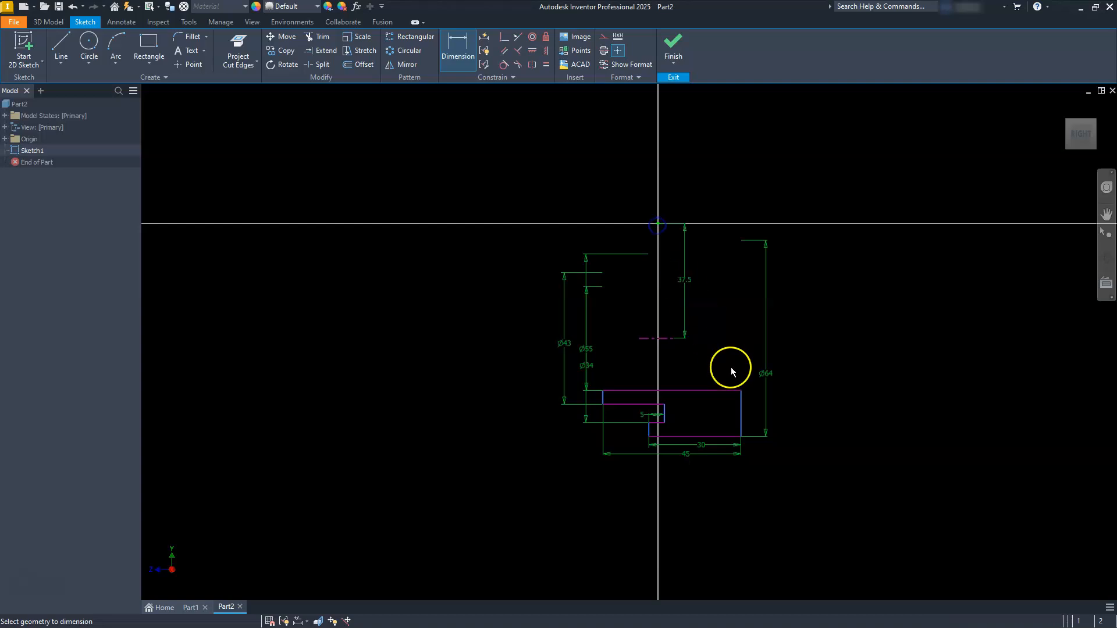
pyautogui.click(742, 404)
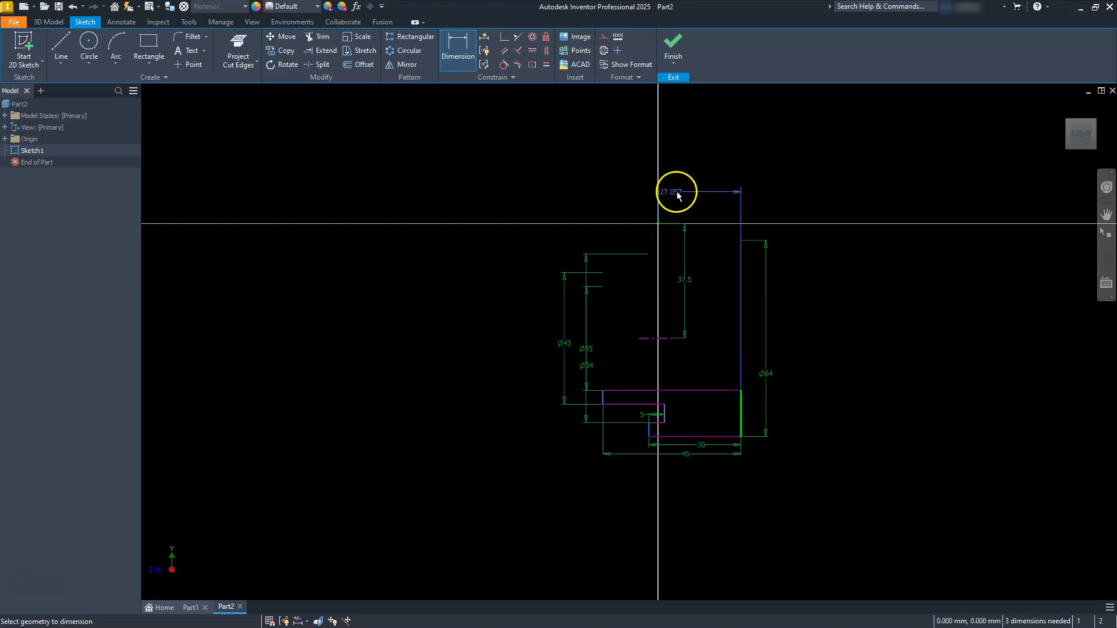
pyautogui.click(687, 201)
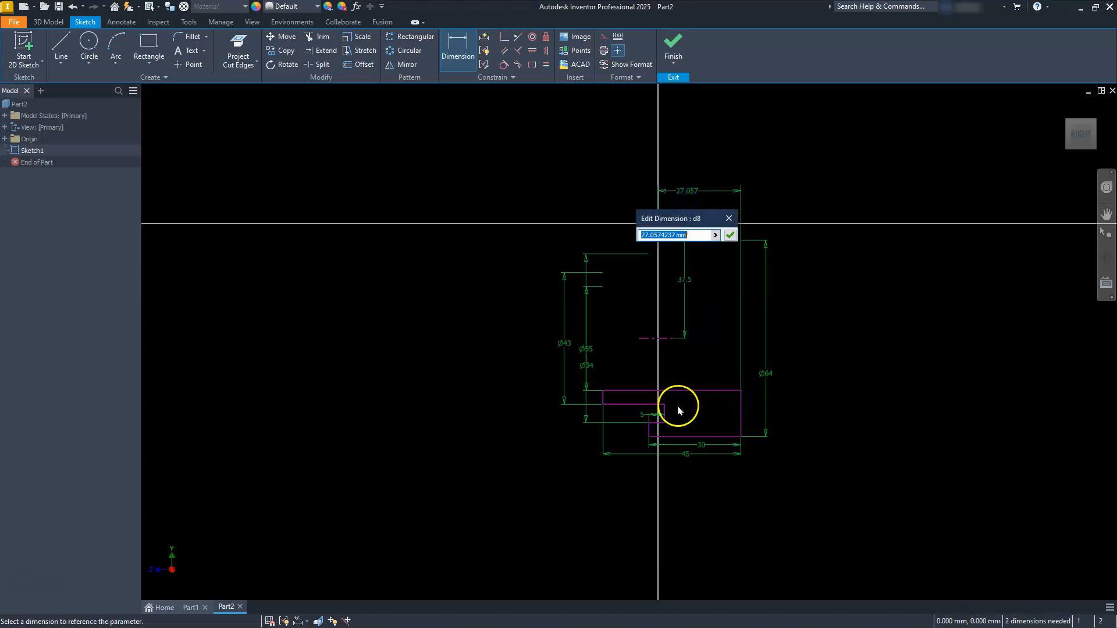
pyautogui.click(686, 457)
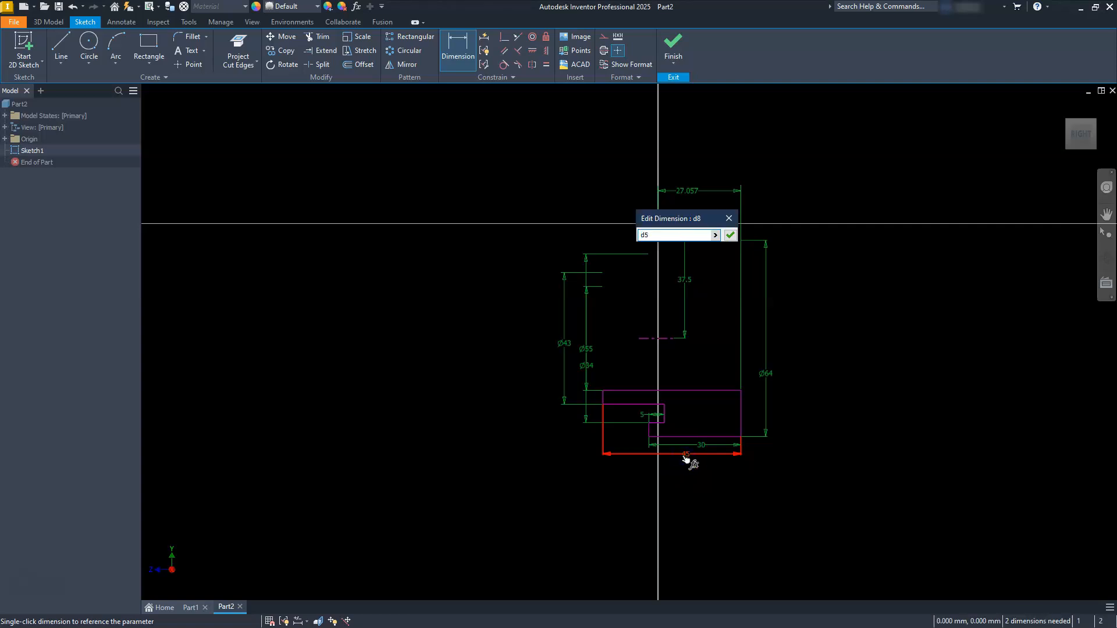
pyautogui.write('/2')
pyautogui.press('Return')
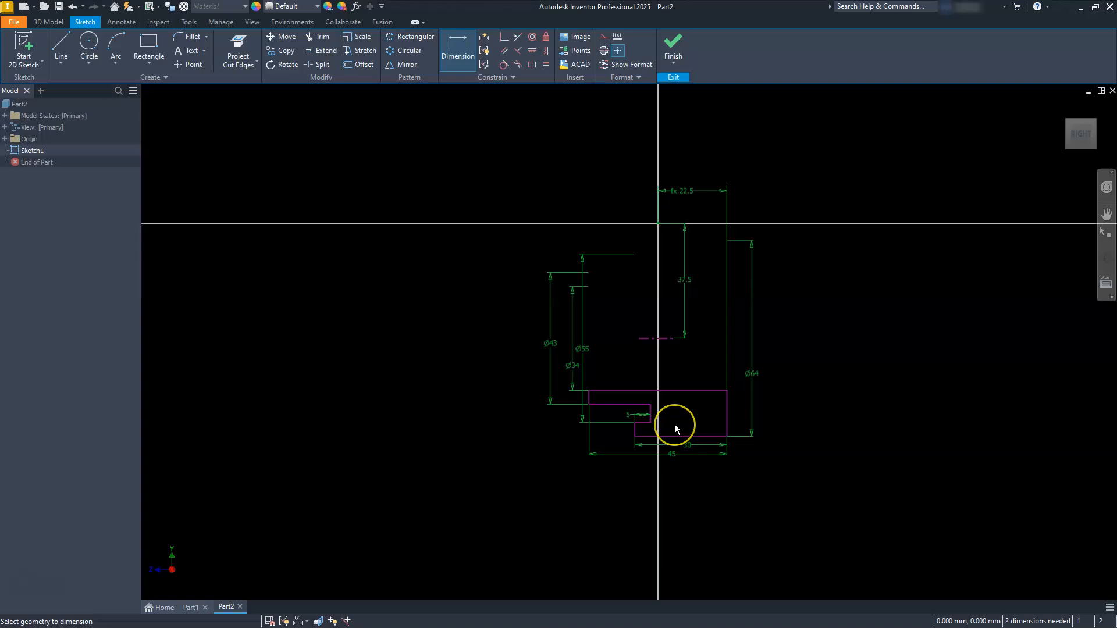
# Lengthen the centerline above the profile by stretching both of its endpoints outward
pyautogui.scroll(3, 675, 424)
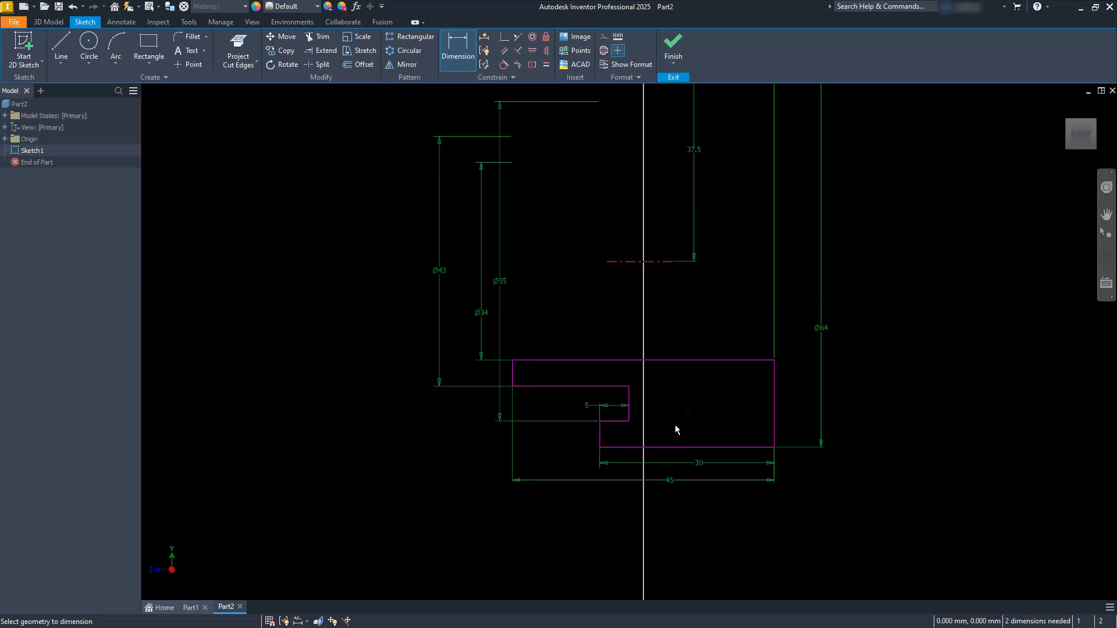
pyautogui.press('Escape')
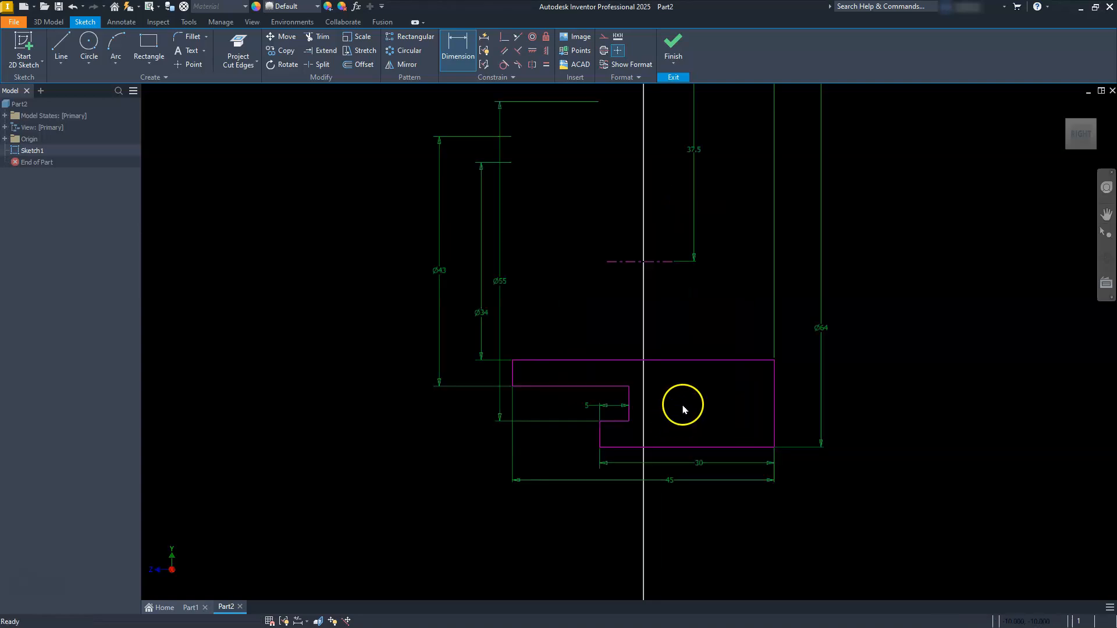
pyautogui.moveTo(606, 262); pyautogui.dragTo(562, 262)
pyautogui.click(678, 259)
pyautogui.moveTo(670, 262); pyautogui.dragTo(725, 291)
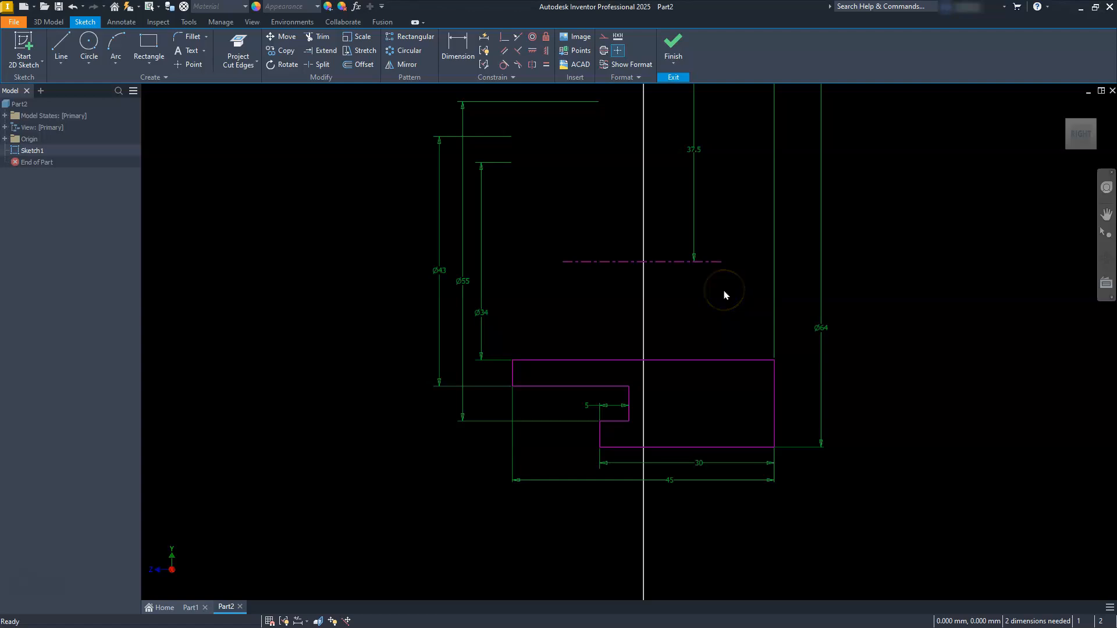
# Align the centerline's two endpoints vertically with the profile's upper-left and upper-right corners
pyautogui.click(546, 50)
pyautogui.click(532, 50)
pyautogui.click(562, 262)
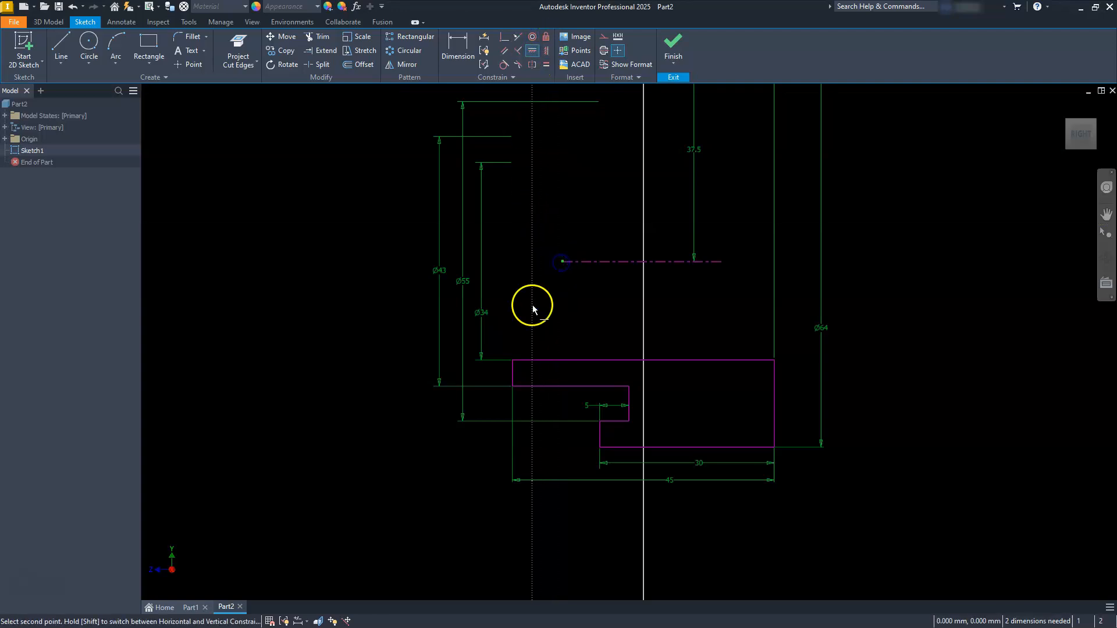
pyautogui.click(513, 362)
pyautogui.click(722, 260)
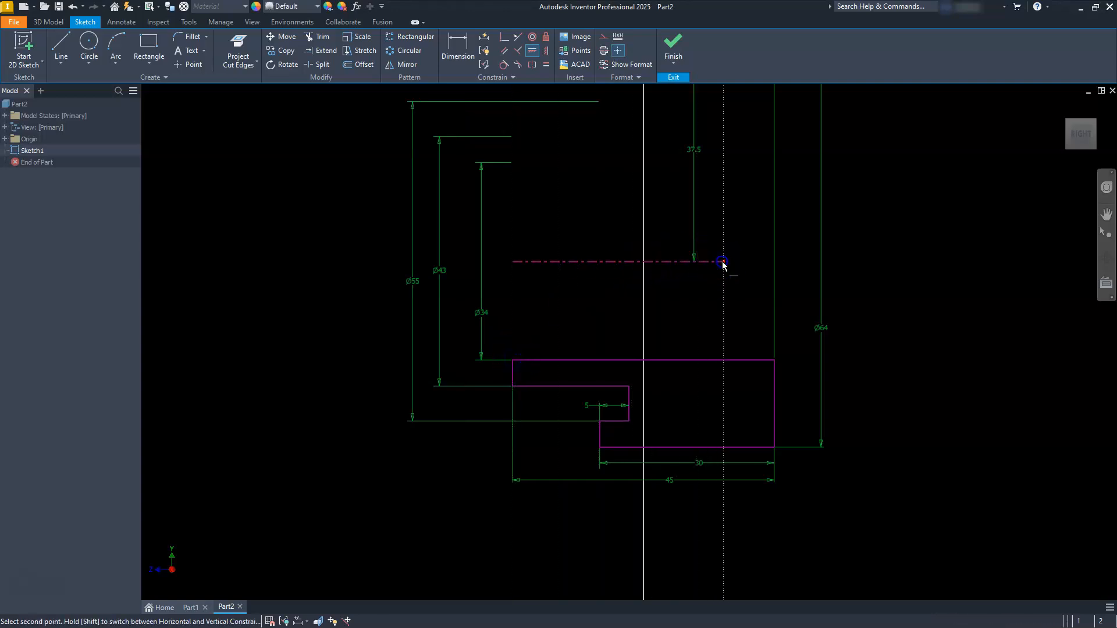
pyautogui.click(775, 363)
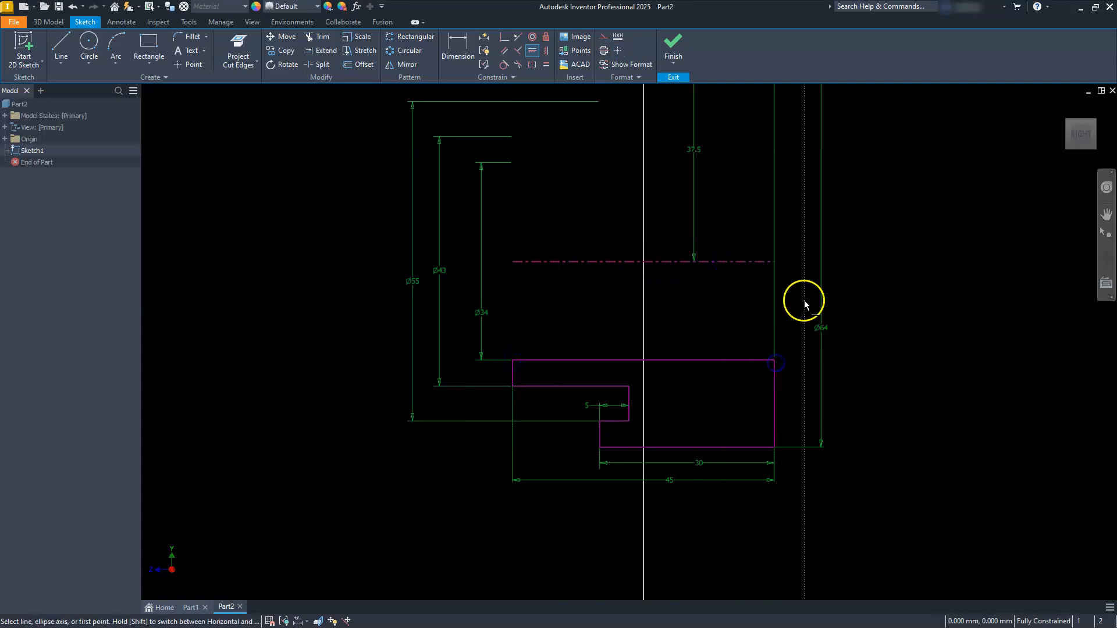
pyautogui.press('Escape')
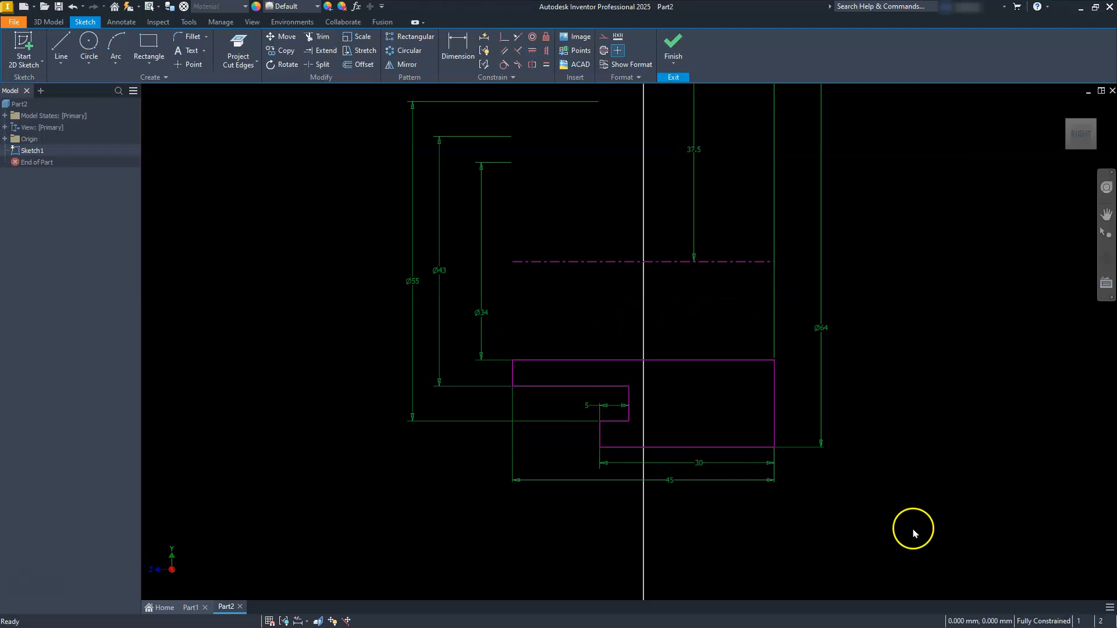
# Finish the sketch and revolve the profile 360 degrees about the centerline into a solid
pyautogui.scroll(-2, 643, 437)
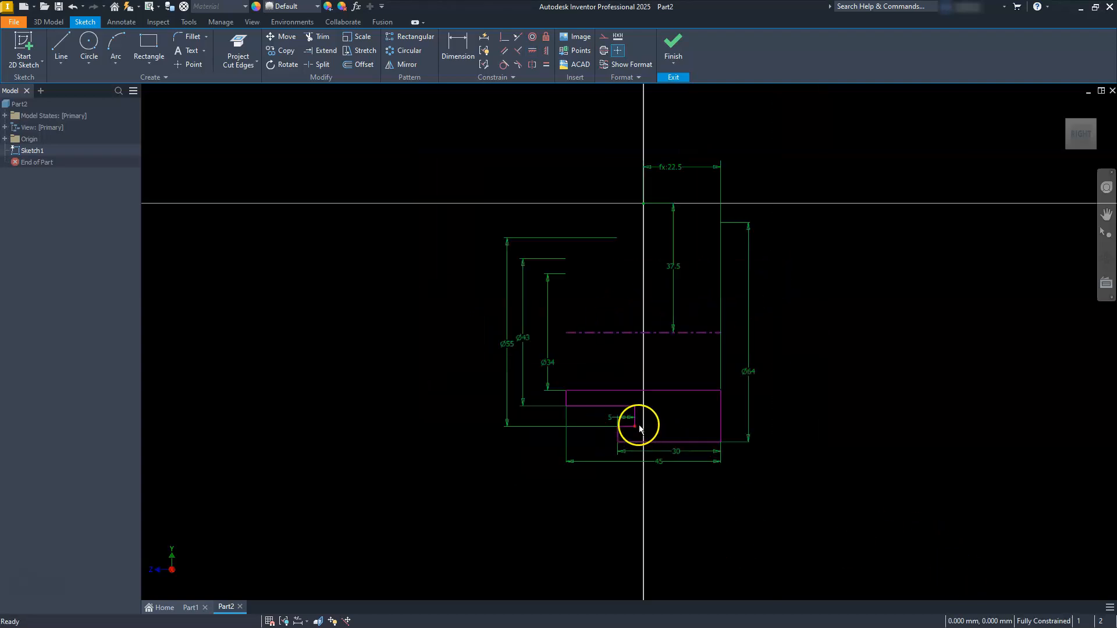
pyautogui.scroll(-2, 644, 437)
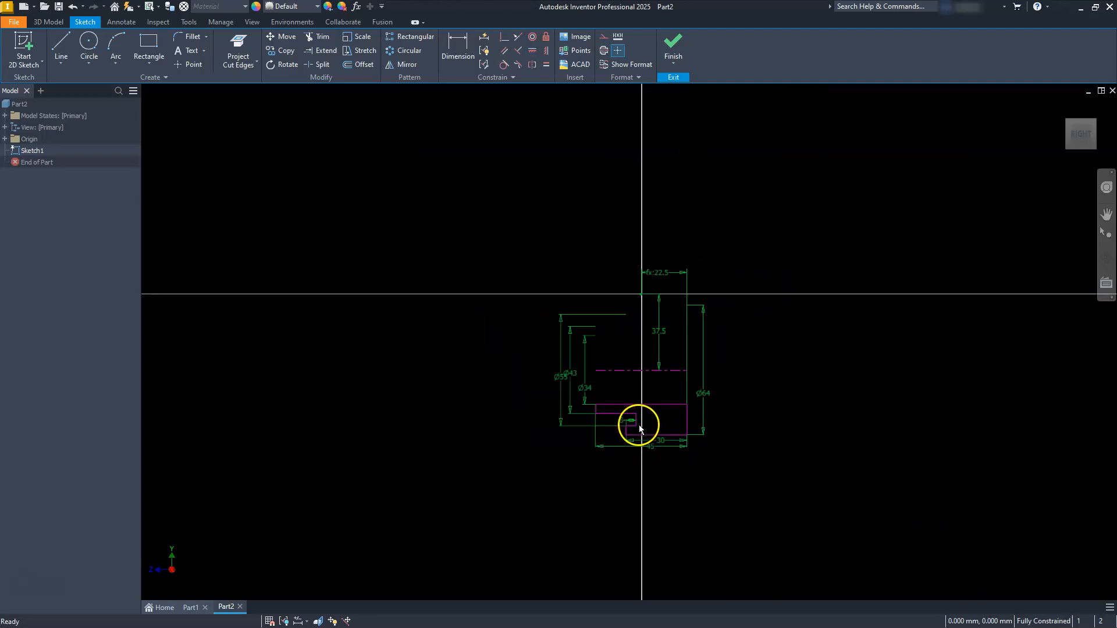
pyautogui.click(674, 51)
pyautogui.scroll(-5, 611, 334)
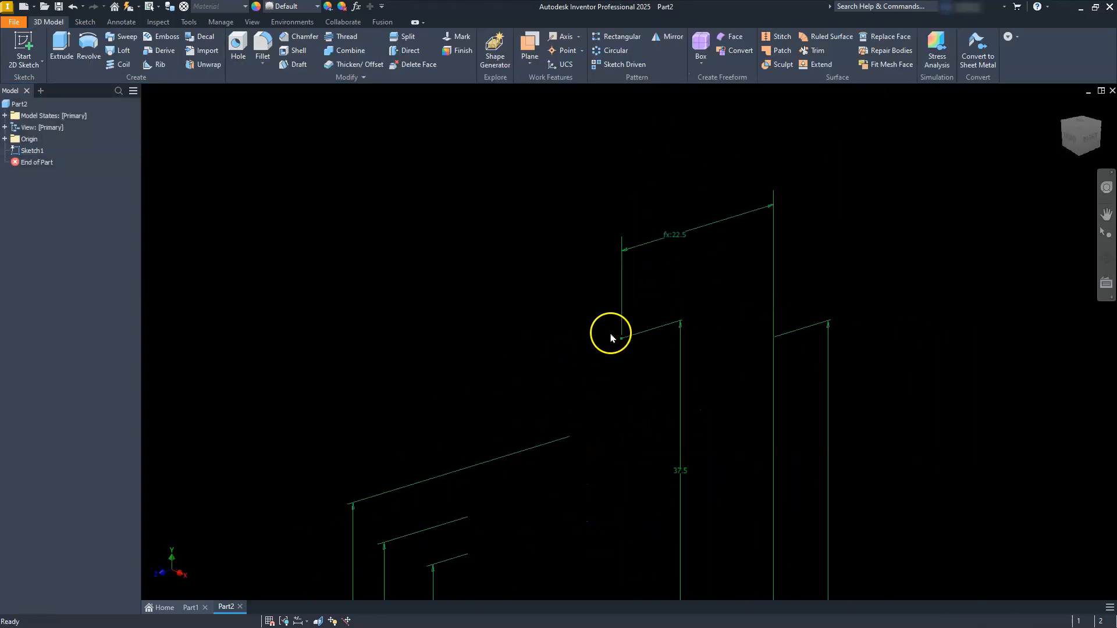
pyautogui.moveTo(611, 408); pyautogui.dragTo(649, 325, button='middle')
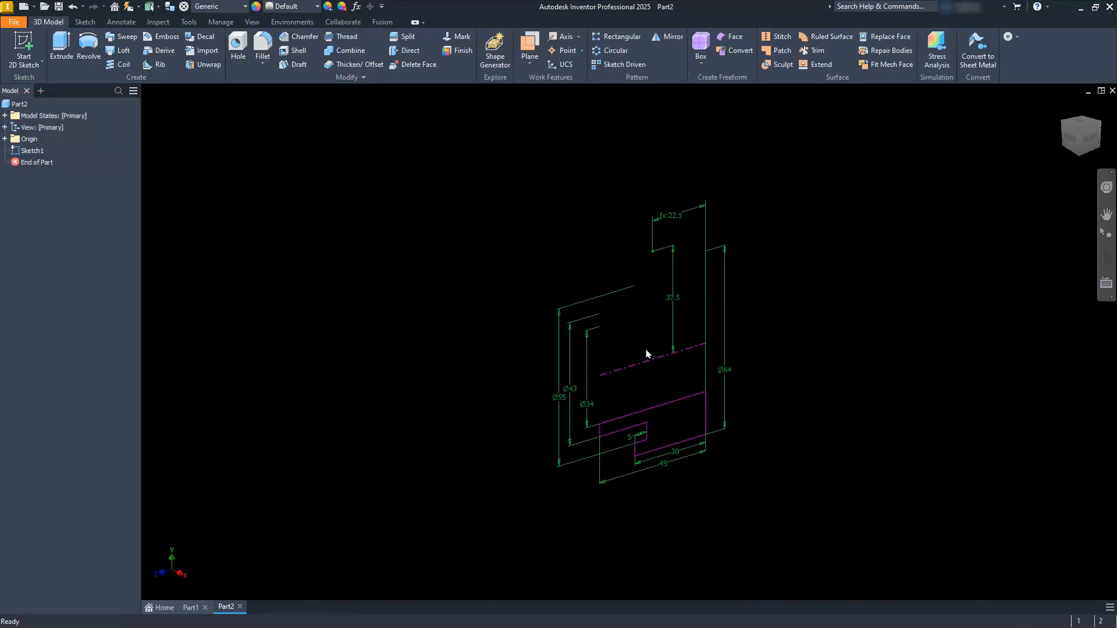
pyautogui.click(87, 45)
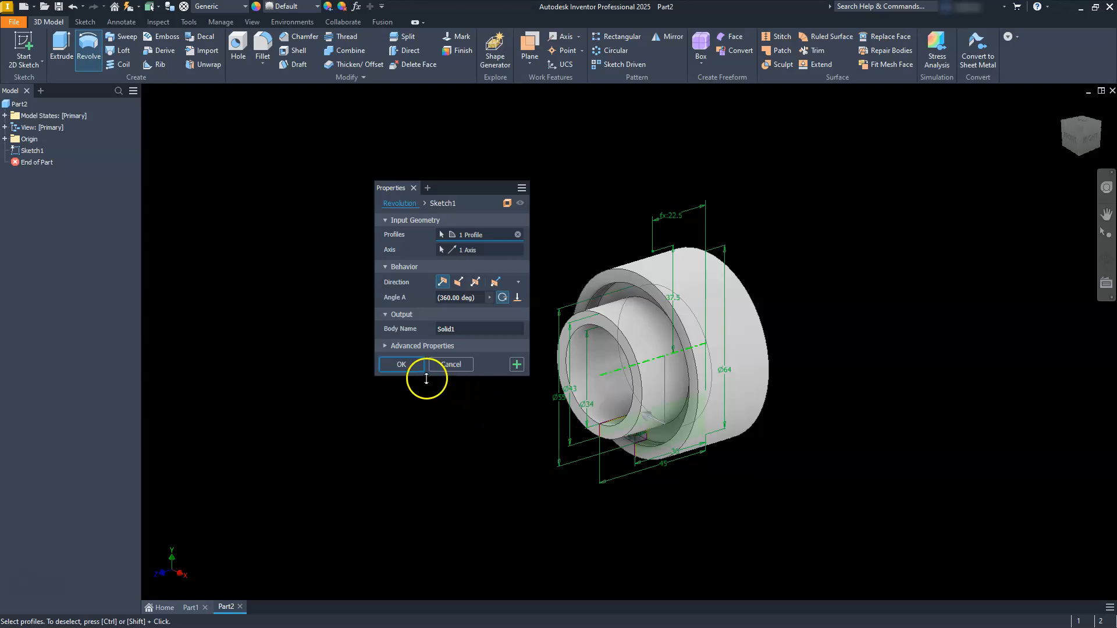
pyautogui.click(399, 366)
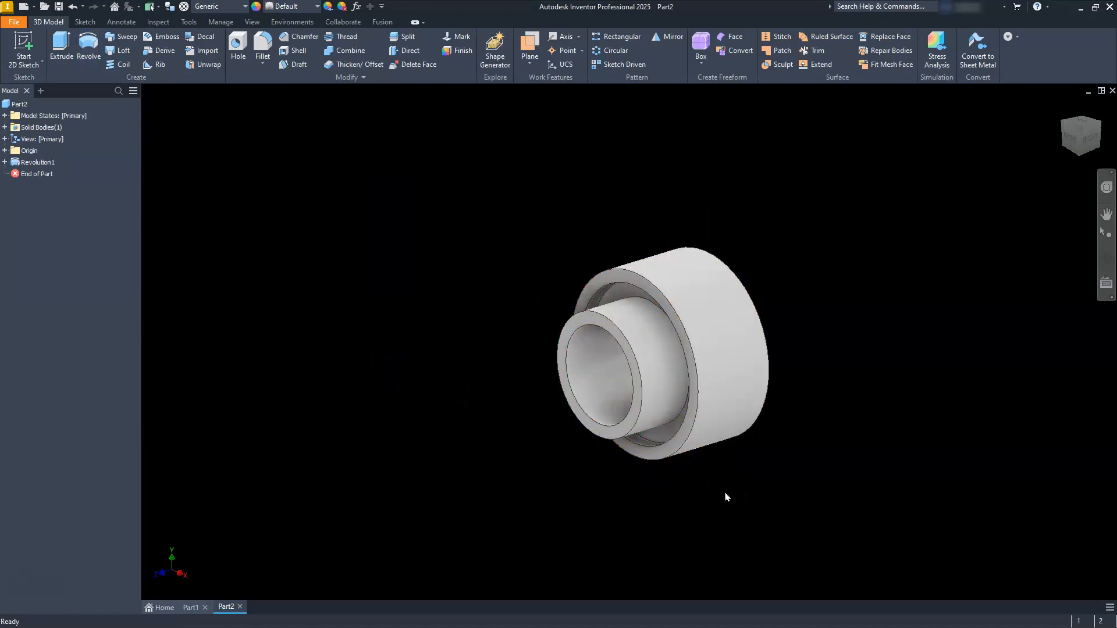
# Start a new sketch on the YZ origin plane and slice the graphics to show the section
pyautogui.click(22, 44)
pyautogui.click(5, 151)
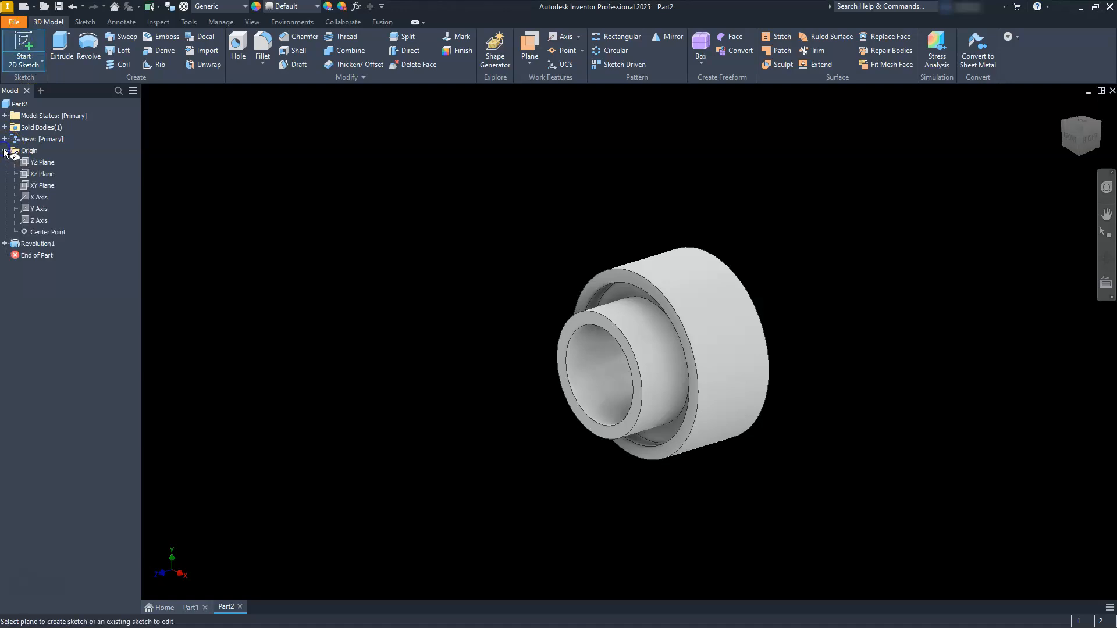
pyautogui.click(40, 163)
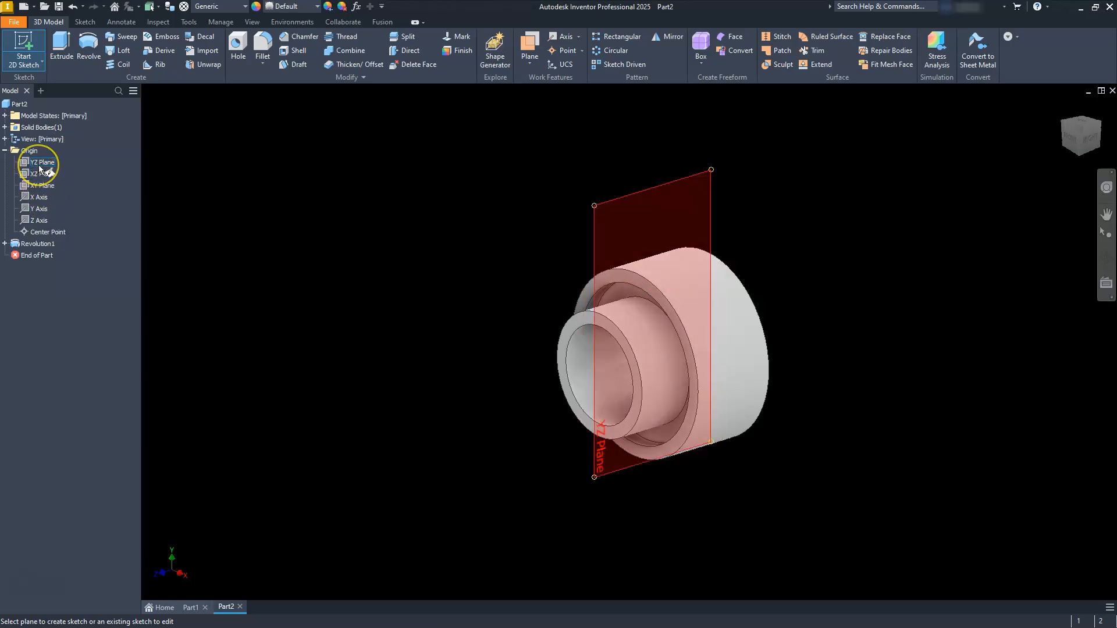
pyautogui.click(38, 165)
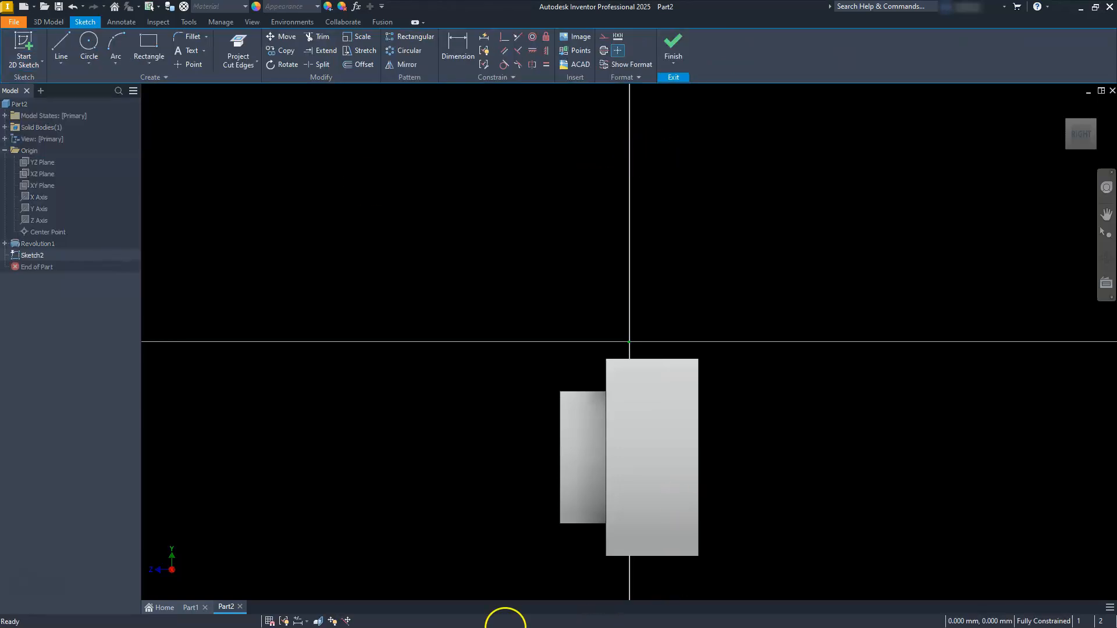
pyautogui.click(318, 622)
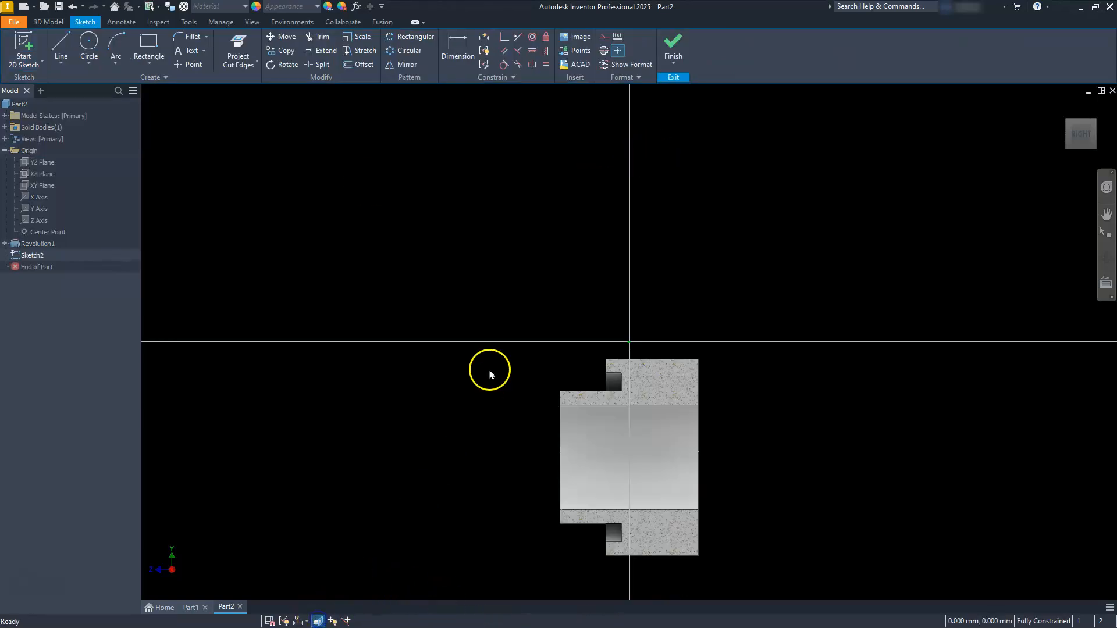
pyautogui.press('F2')
pyautogui.moveTo(614, 190); pyautogui.dragTo(595, 185)
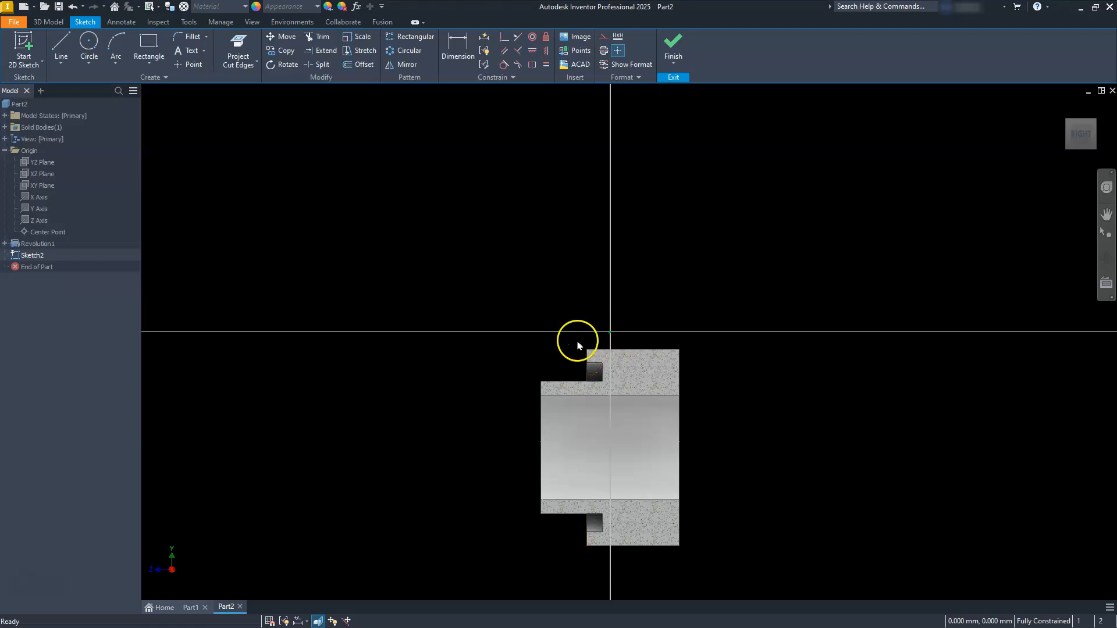
# Sketch a rectangle about 39.5 mm wide above the revolved body and a separate horizontal line between it and the origin
pyautogui.click(147, 45)
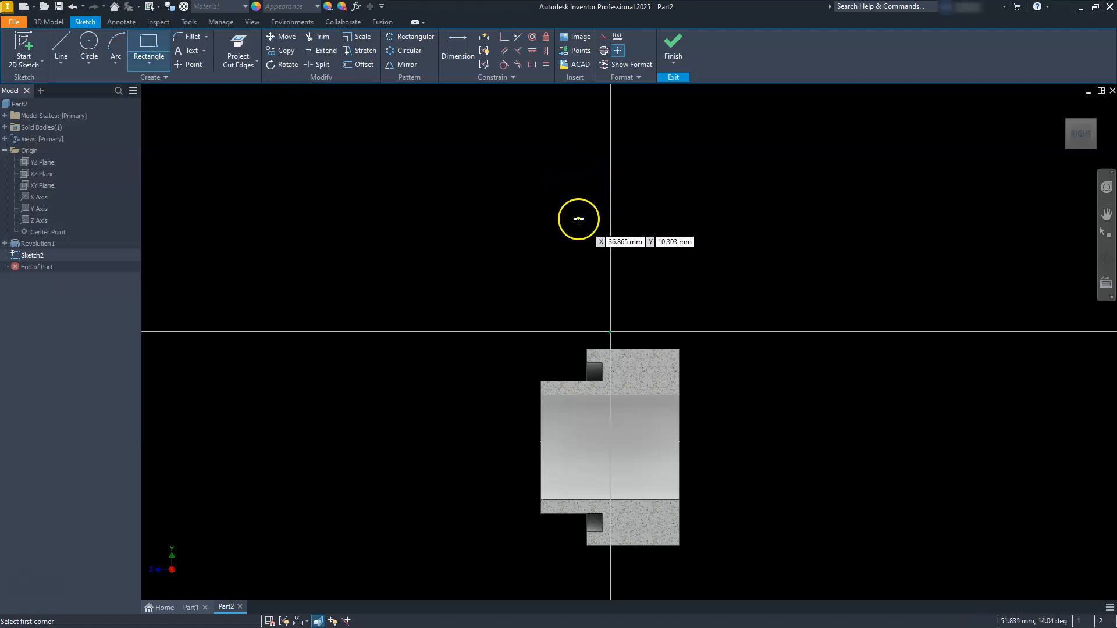
pyautogui.click(562, 159)
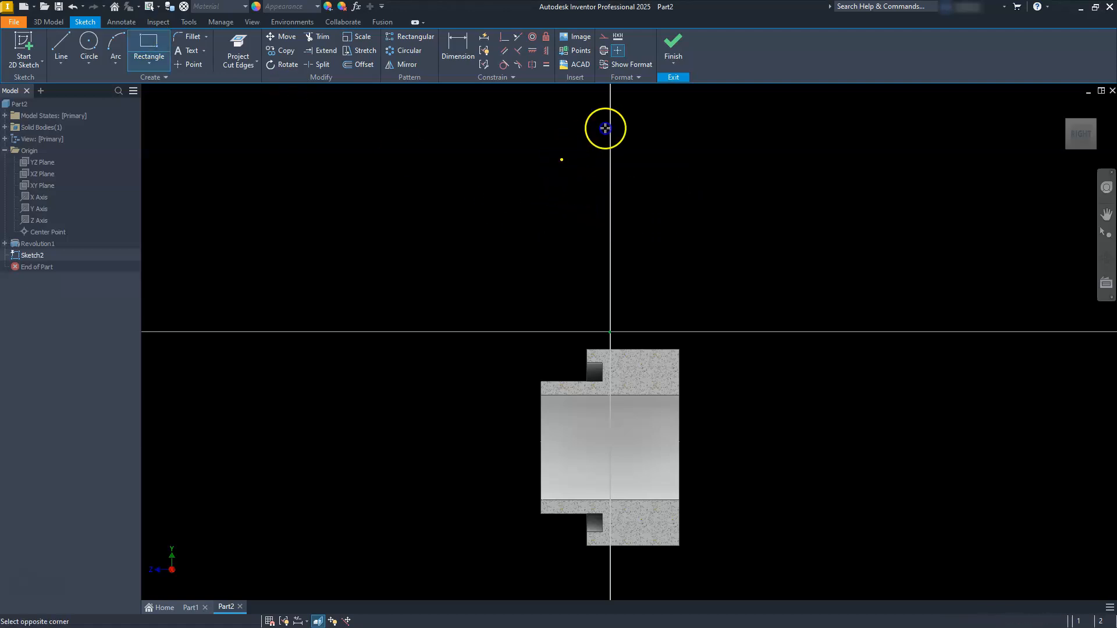
pyautogui.click(683, 121)
pyautogui.click(53, 56)
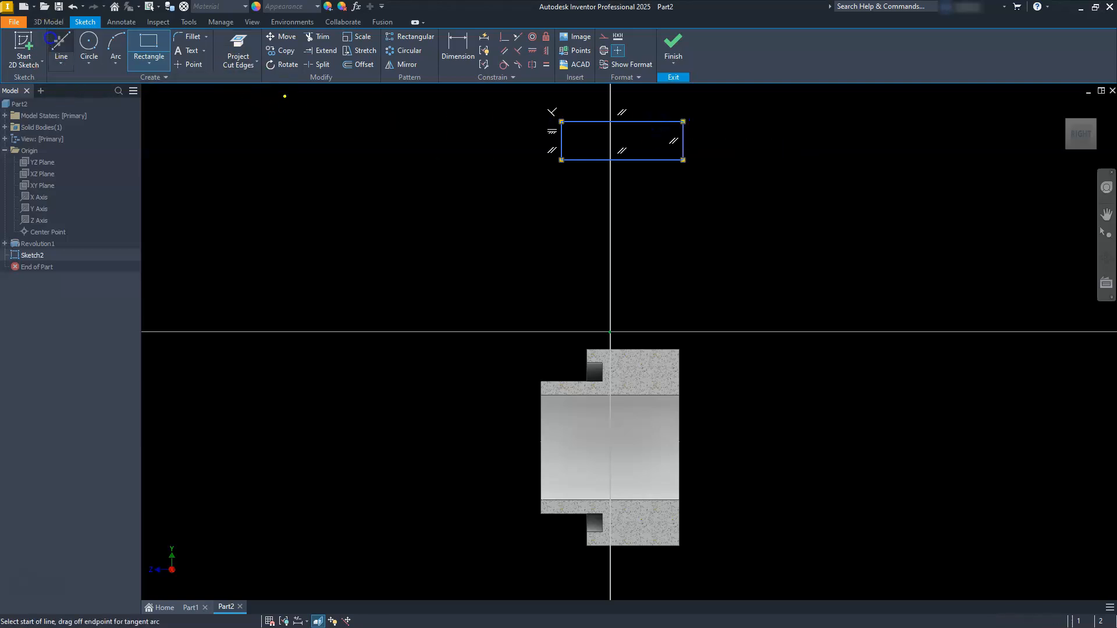
pyautogui.click(552, 225)
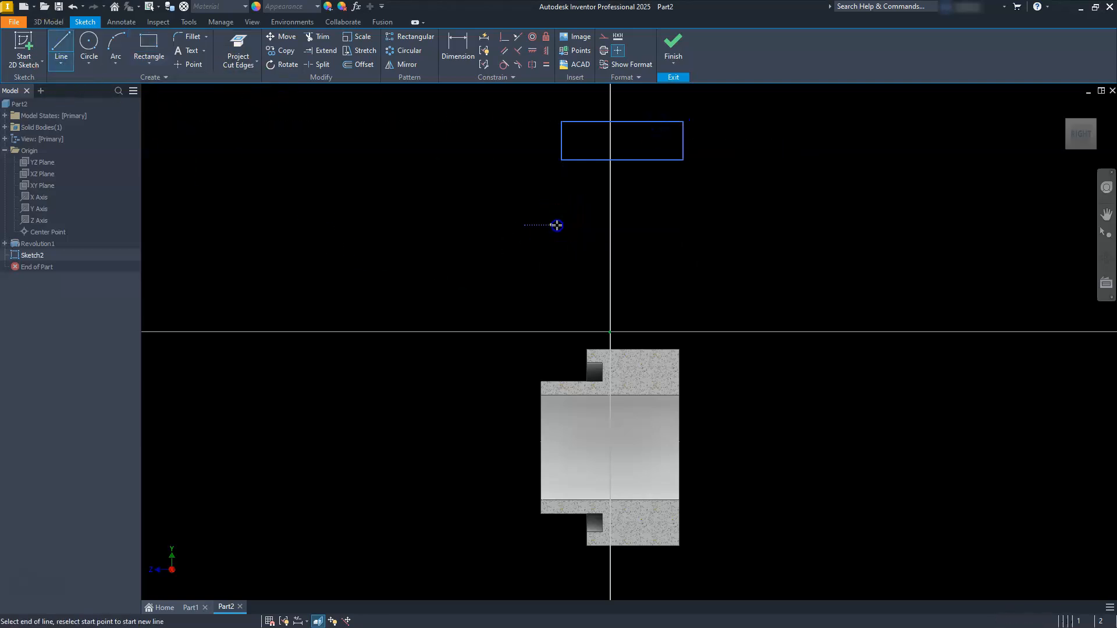
pyautogui.click(683, 224)
pyautogui.press('Escape')
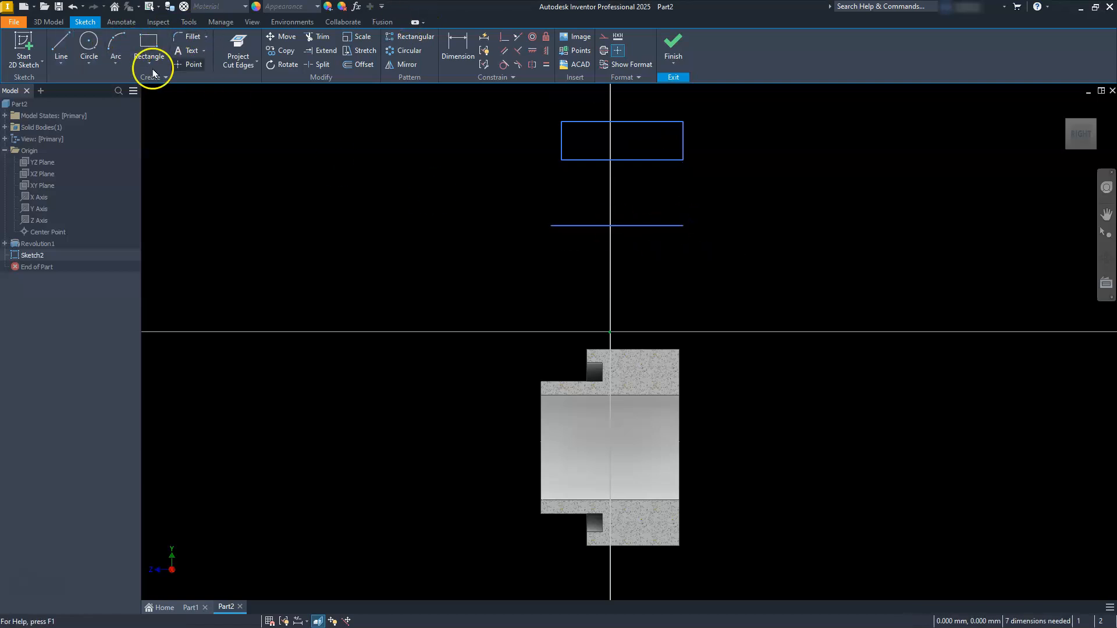
# Dimension the vertical distance from the origin to the horizontal line as 37.5 mm
pyautogui.click(457, 44)
pyautogui.click(666, 225)
pyautogui.click(611, 333)
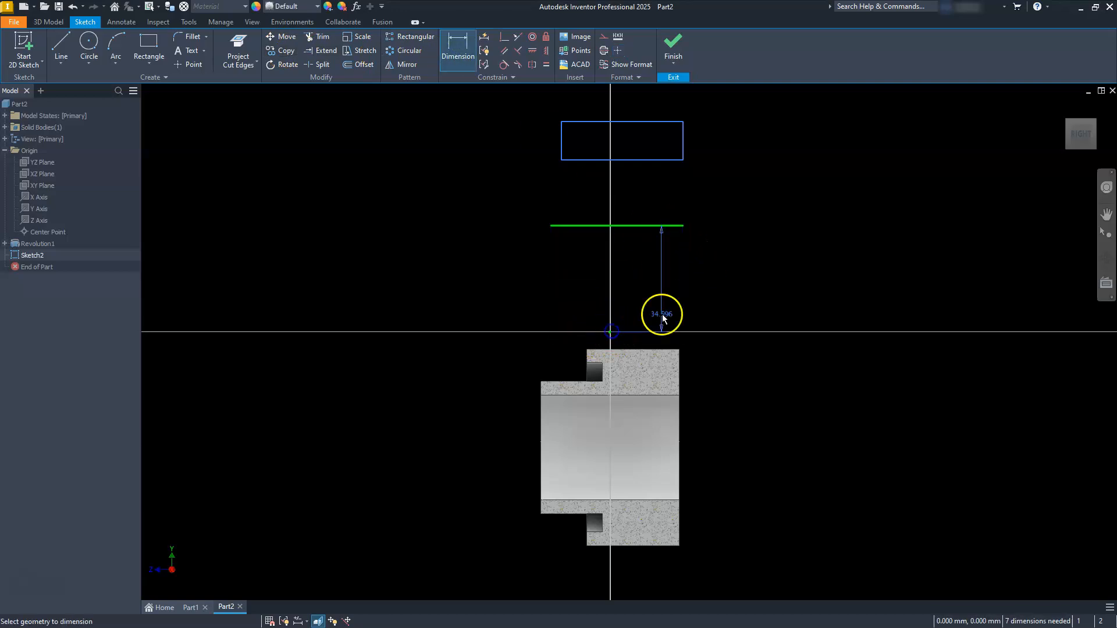
pyautogui.click(726, 299)
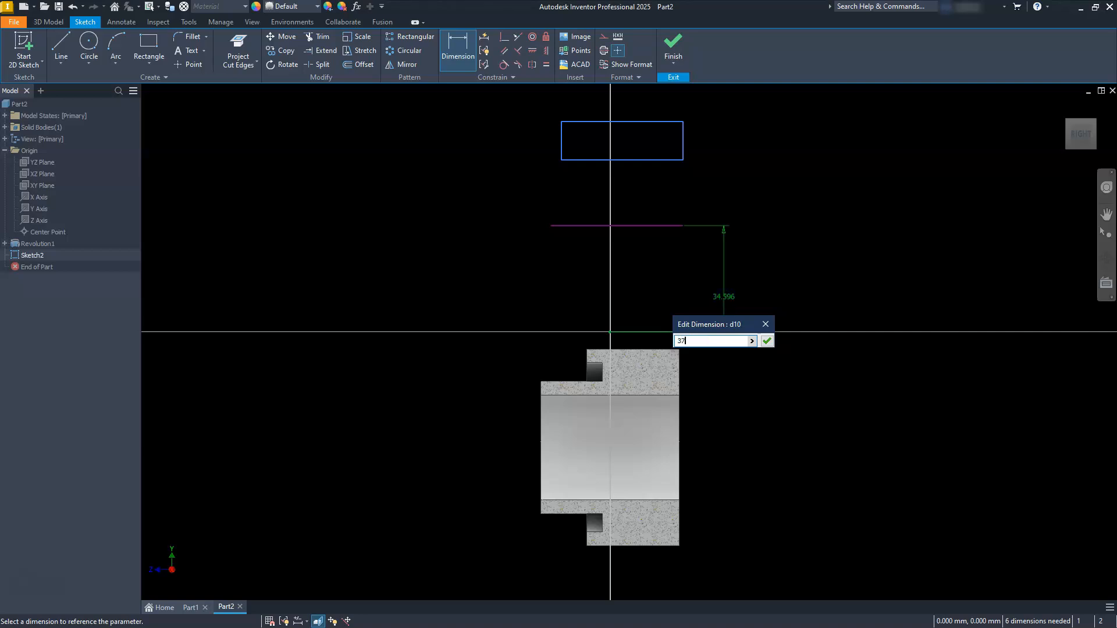
pyautogui.press('Return')
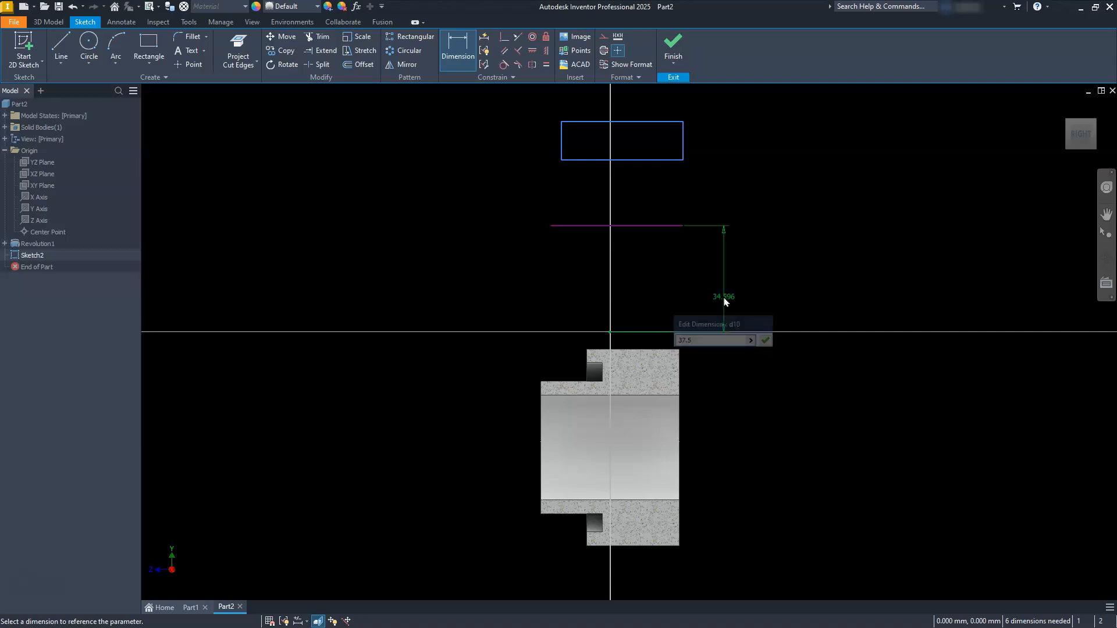
# Convert the horizontal line below the rectangle to a centerline
pyautogui.click(654, 216)
pyautogui.click(603, 53)
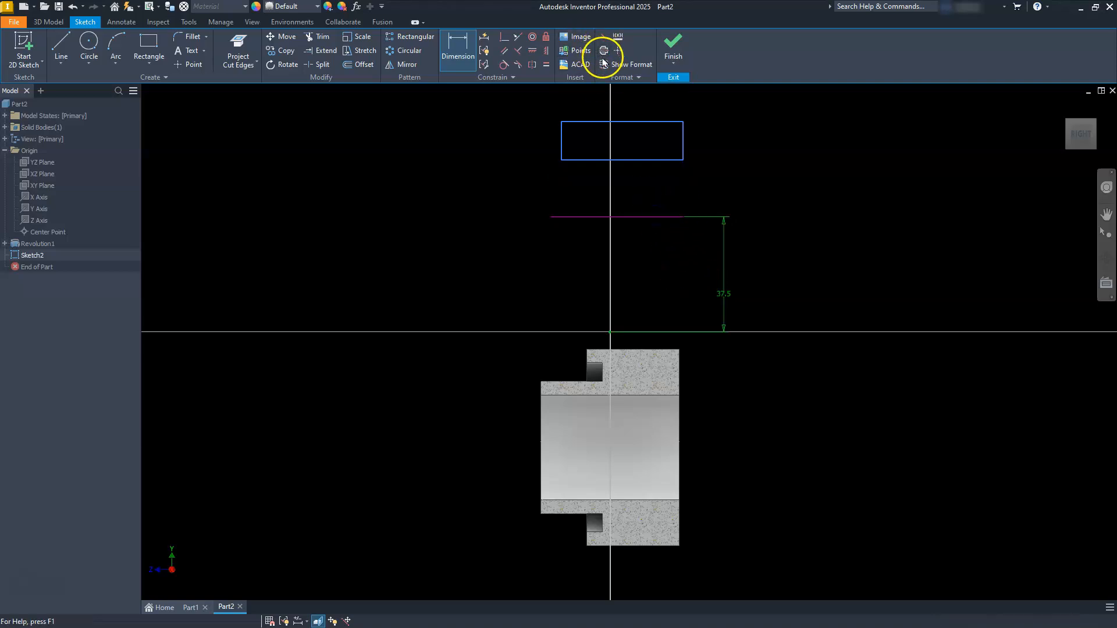
pyautogui.press('Escape')
pyautogui.click(648, 217)
pyautogui.click(604, 50)
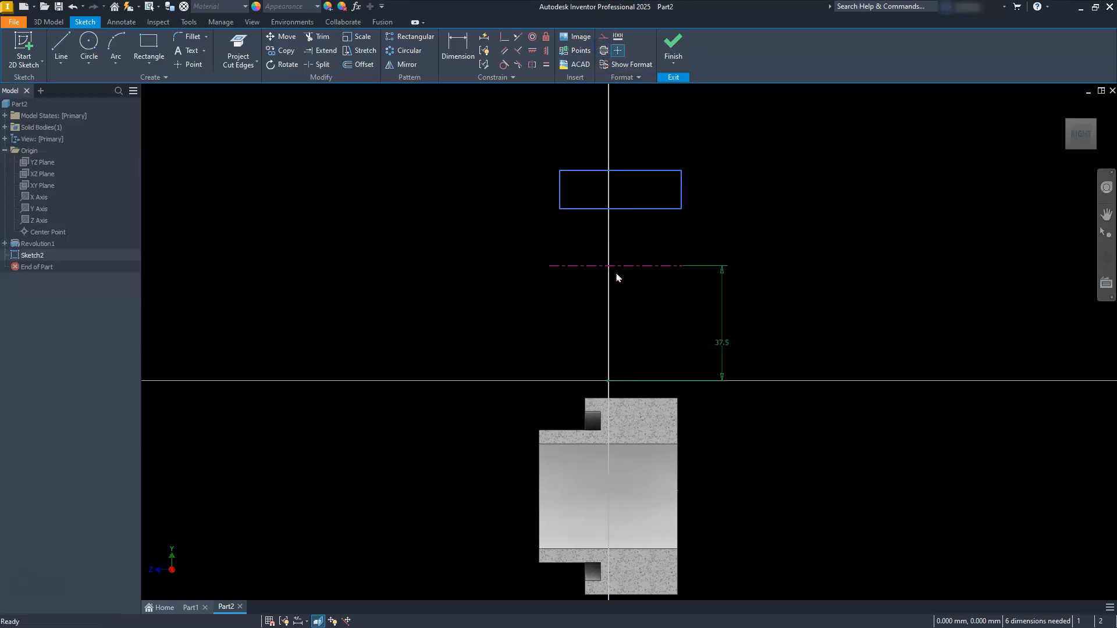
# Dimension the rectangle's width as 30 mm
pyautogui.press('d')
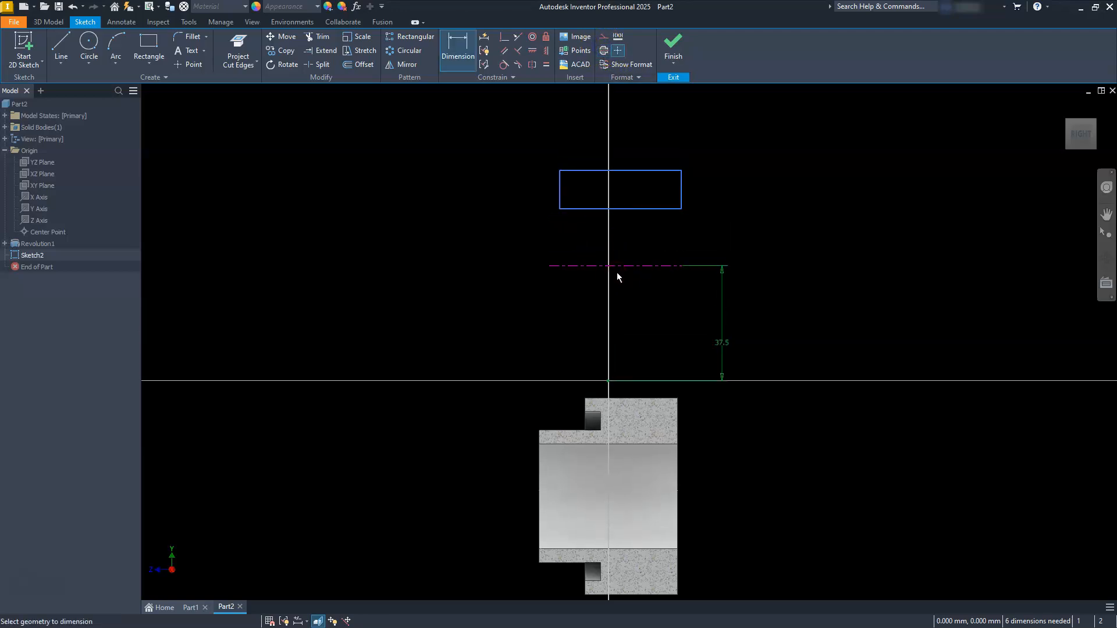
pyautogui.click(682, 183)
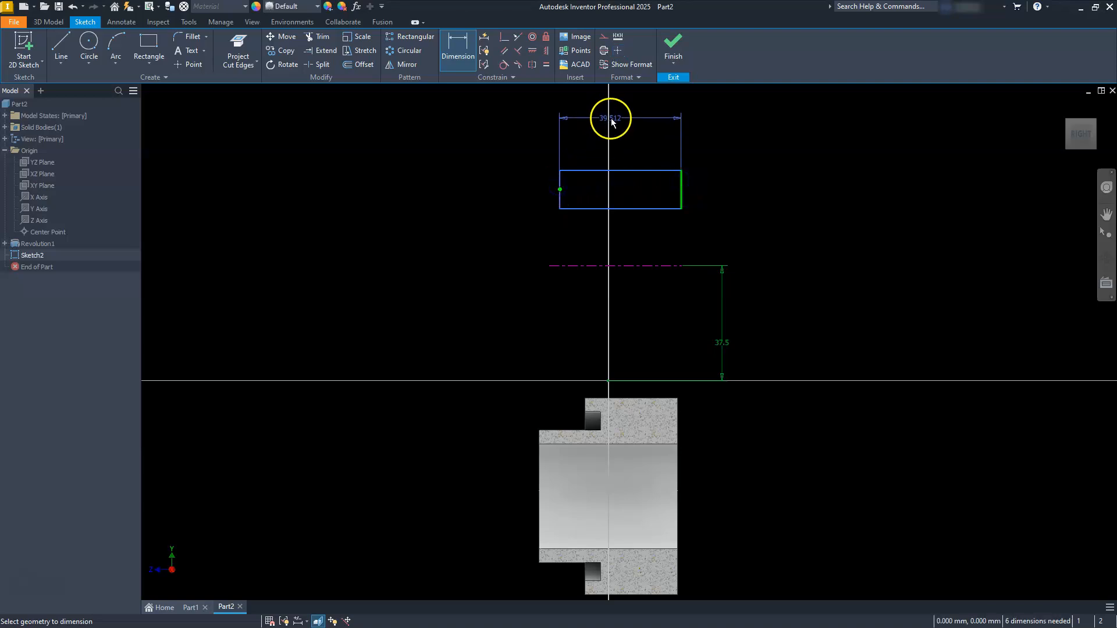
pyautogui.click(615, 146)
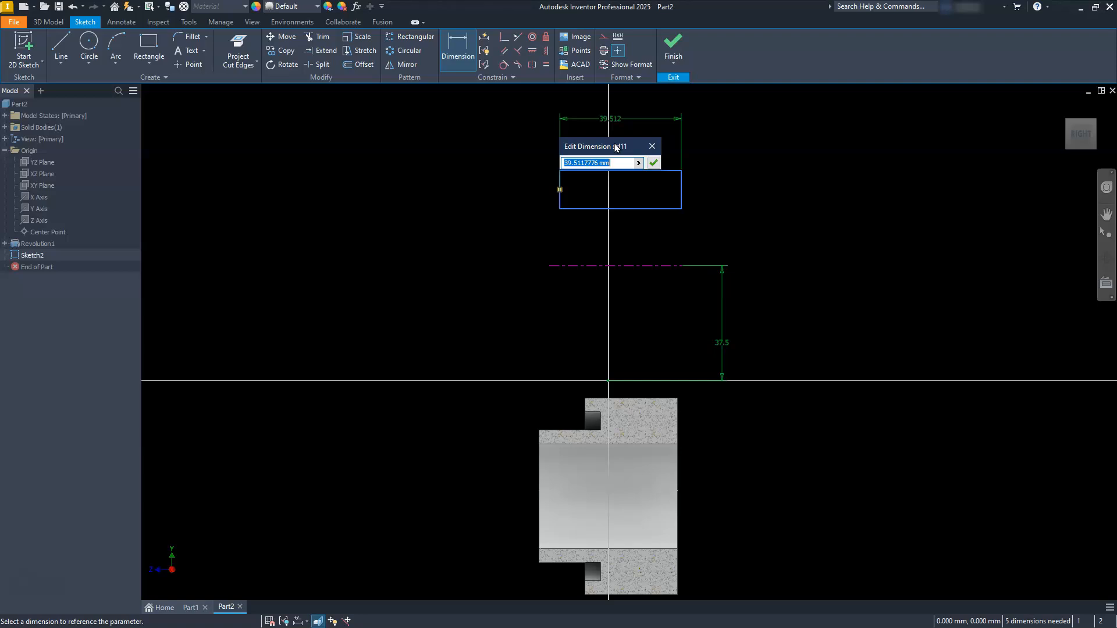
pyautogui.press('Return')
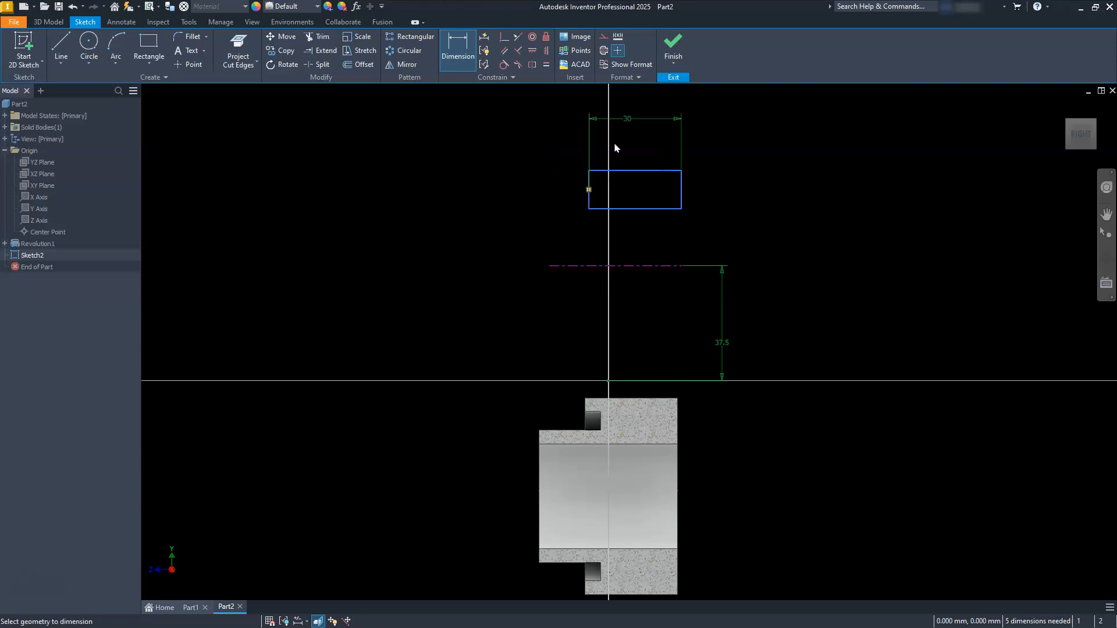
# Dimension the rectangle's top edge about the centerline as a 28 mm diameter
pyautogui.click(645, 265)
pyautogui.click(624, 170)
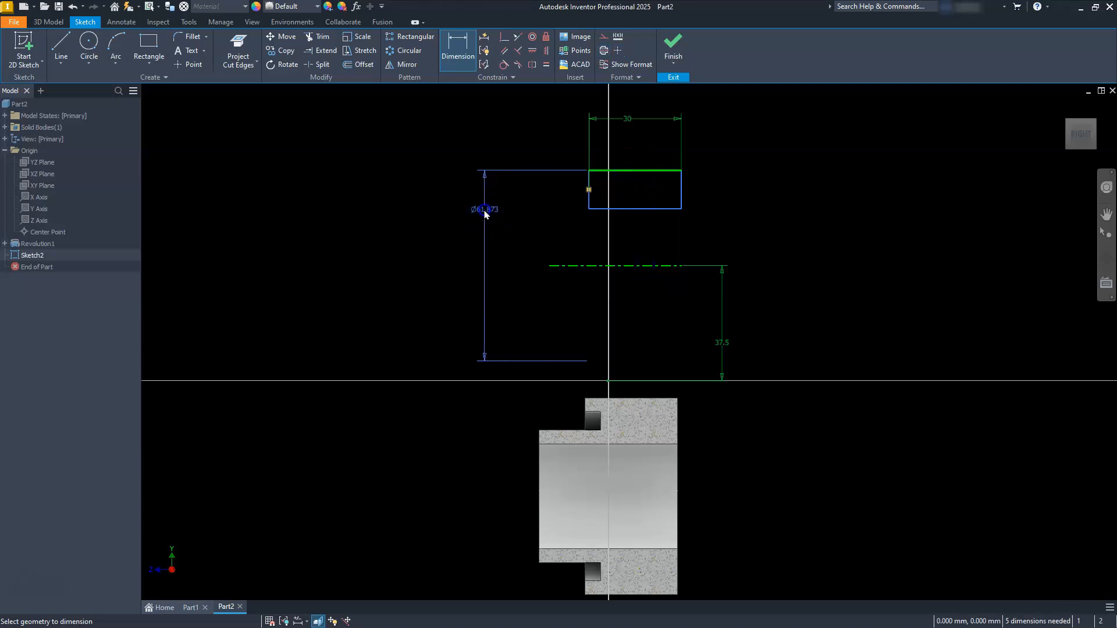
pyautogui.click(485, 214)
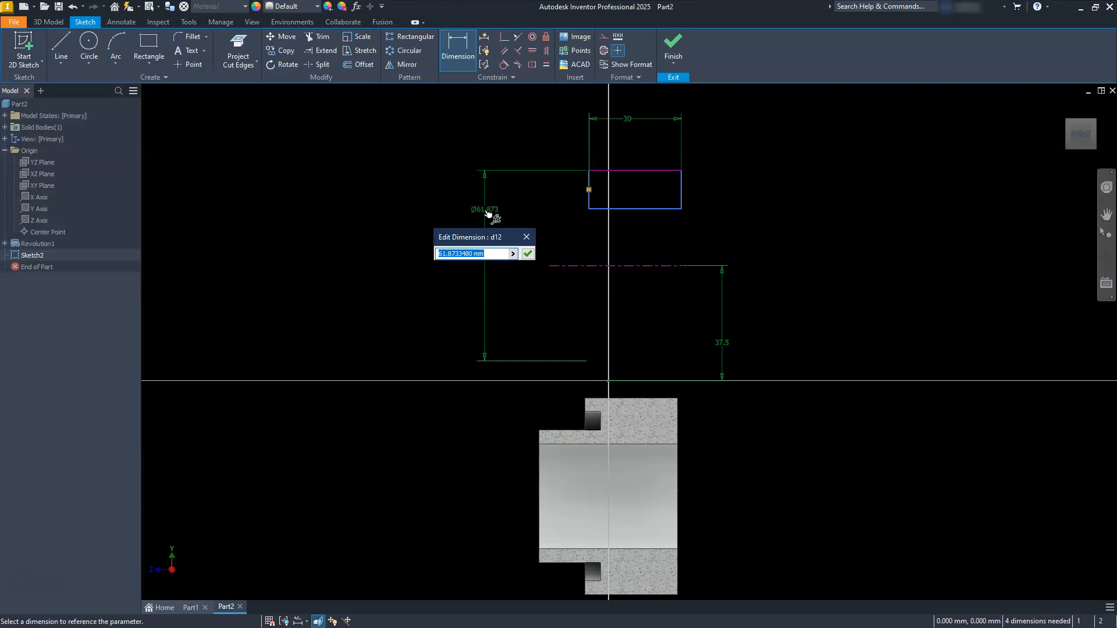
pyautogui.press('Return')
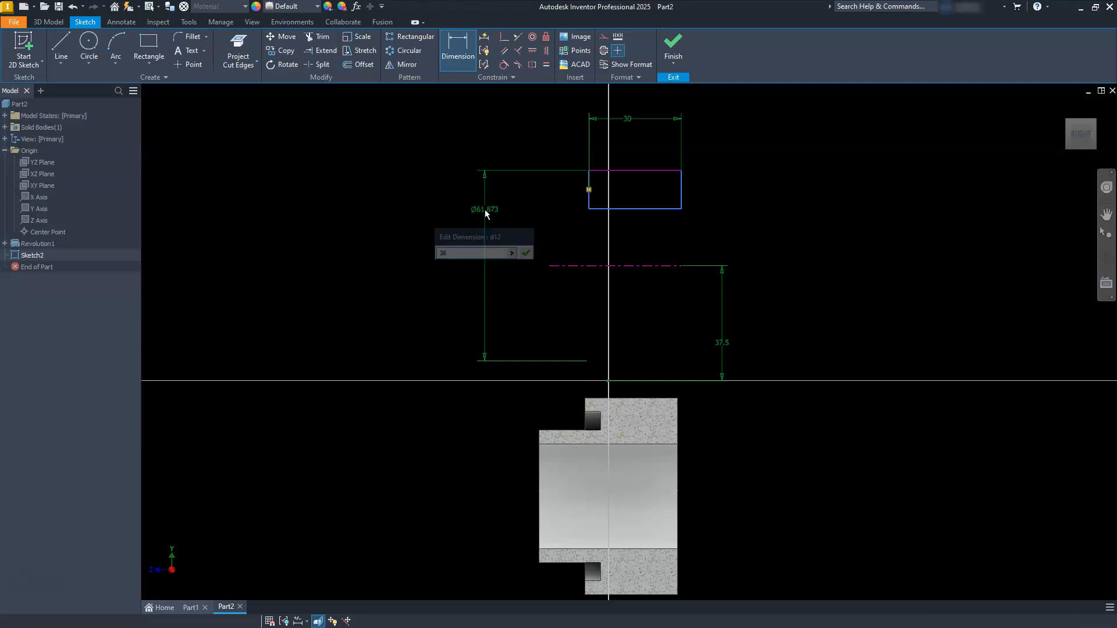
# Dimension the rectangle's bottom edge about the centerline as a 20 mm diameter
pyautogui.click(581, 266)
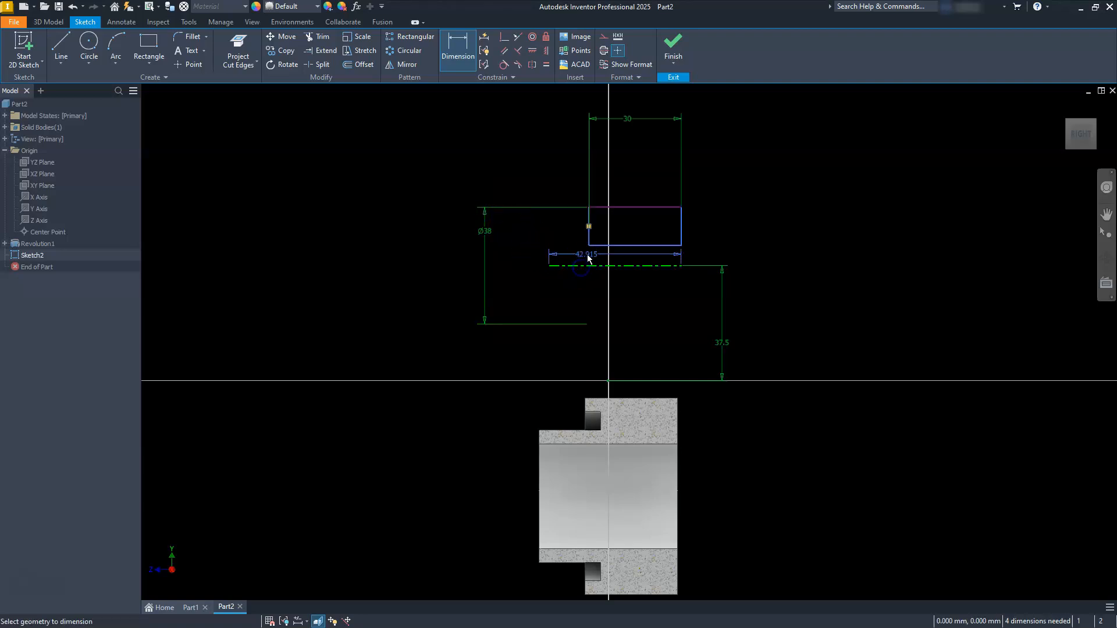
pyautogui.click(593, 245)
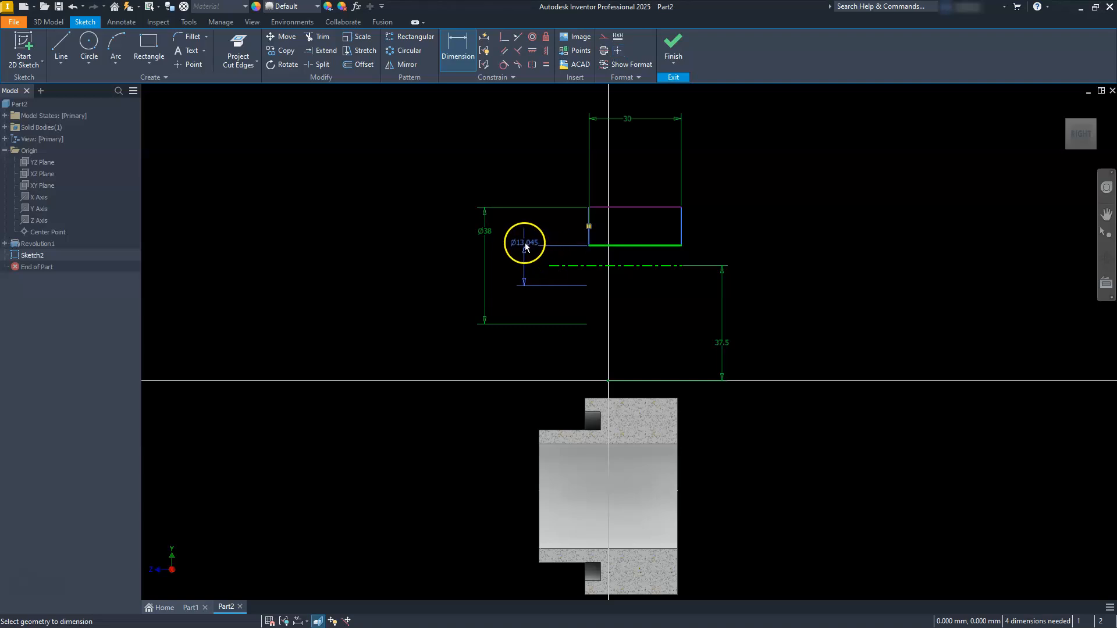
pyautogui.click(519, 268)
pyautogui.write('20')
pyautogui.press('Return')
pyautogui.press('Escape')
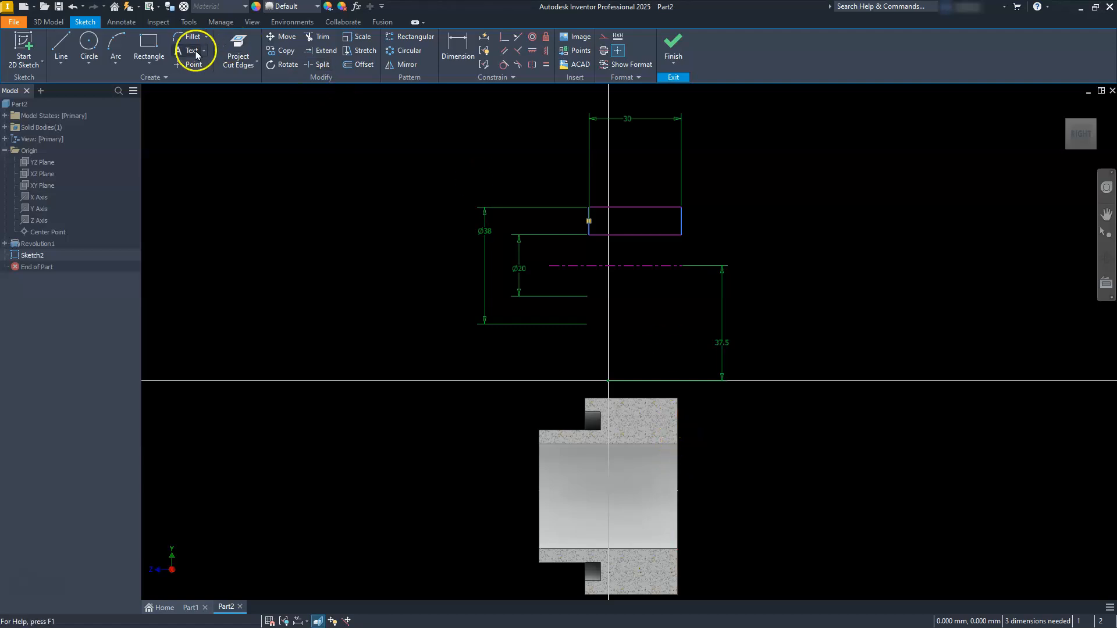
# Project the lower revolved body's flat right end edge into the sketch
pyautogui.click(249, 65)
pyautogui.click(256, 87)
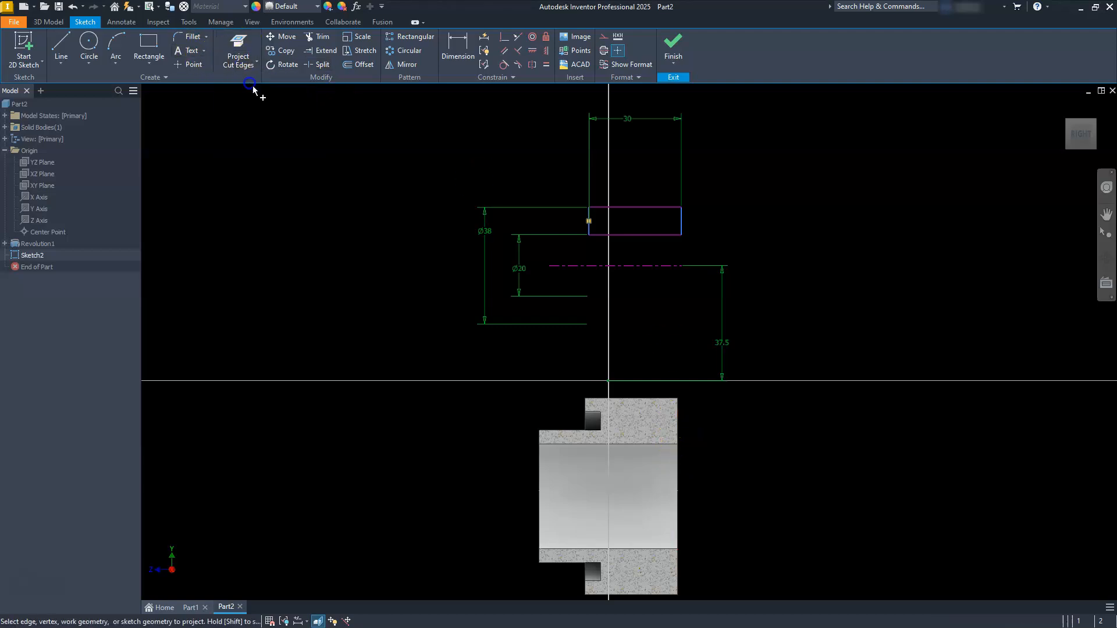
pyautogui.click(676, 425)
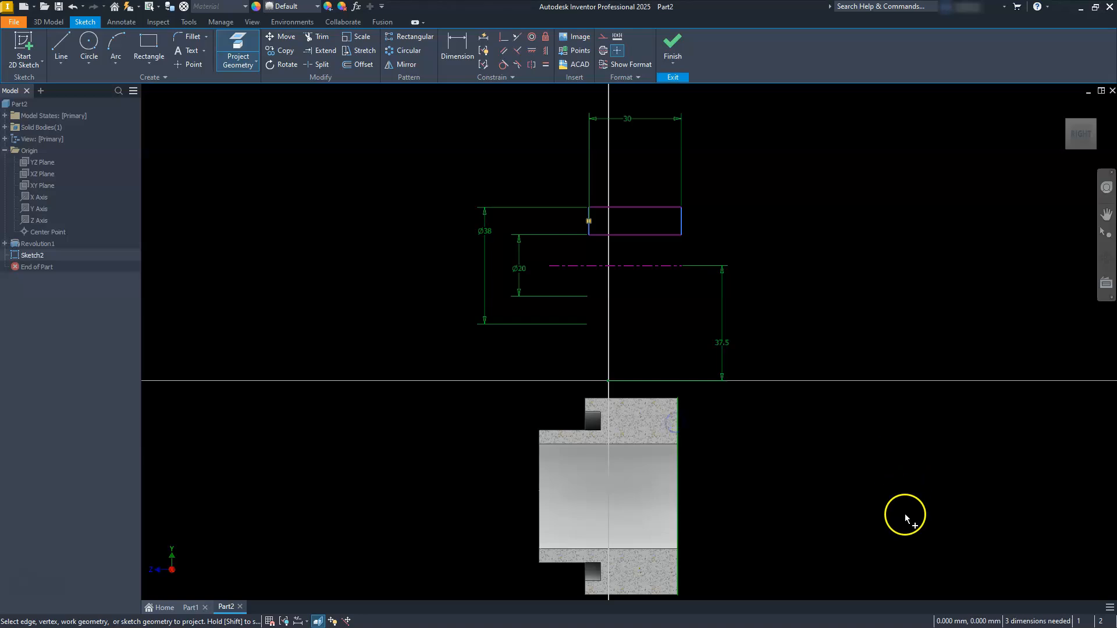
pyautogui.press('Escape')
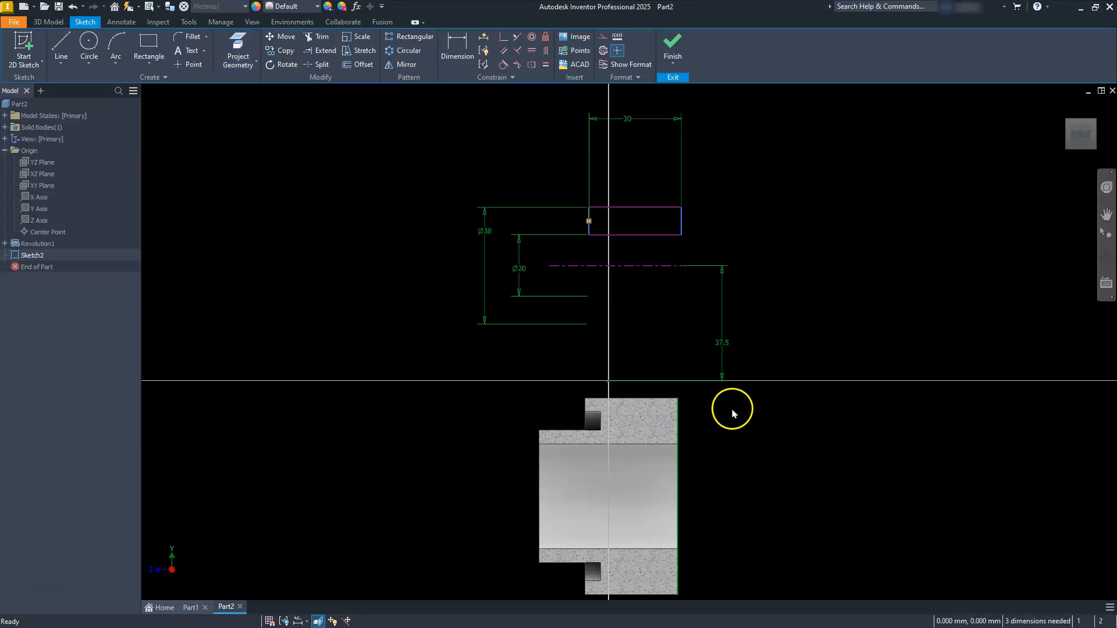
# Make the rectangle's right edge collinear with the projected end edge of the lower body
pyautogui.click(515, 37)
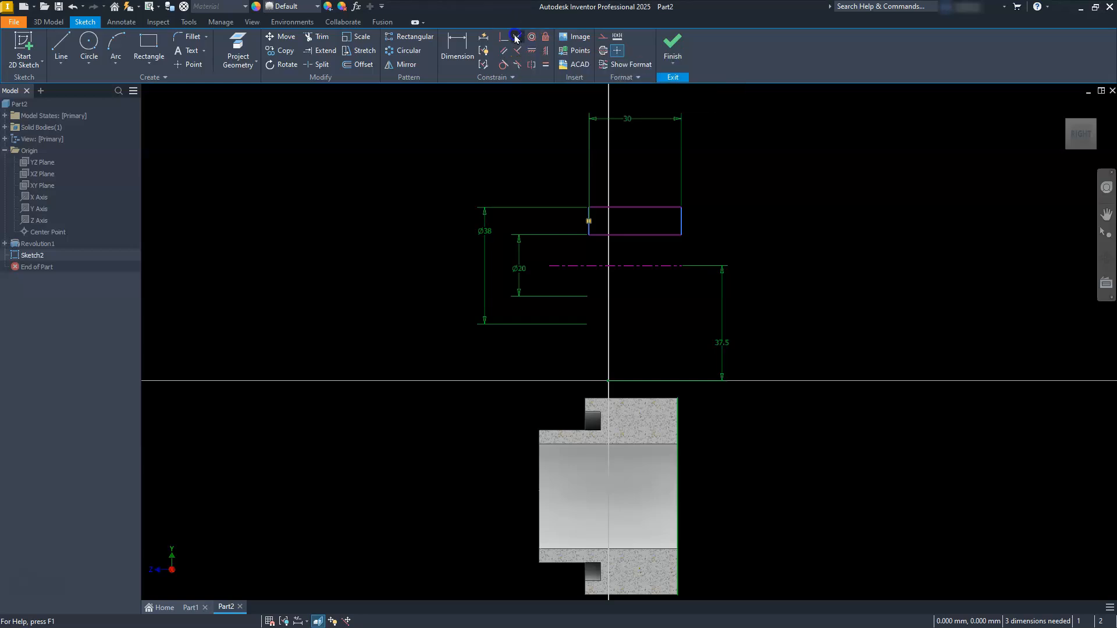
pyautogui.click(676, 432)
pyautogui.click(679, 227)
pyautogui.press('Escape')
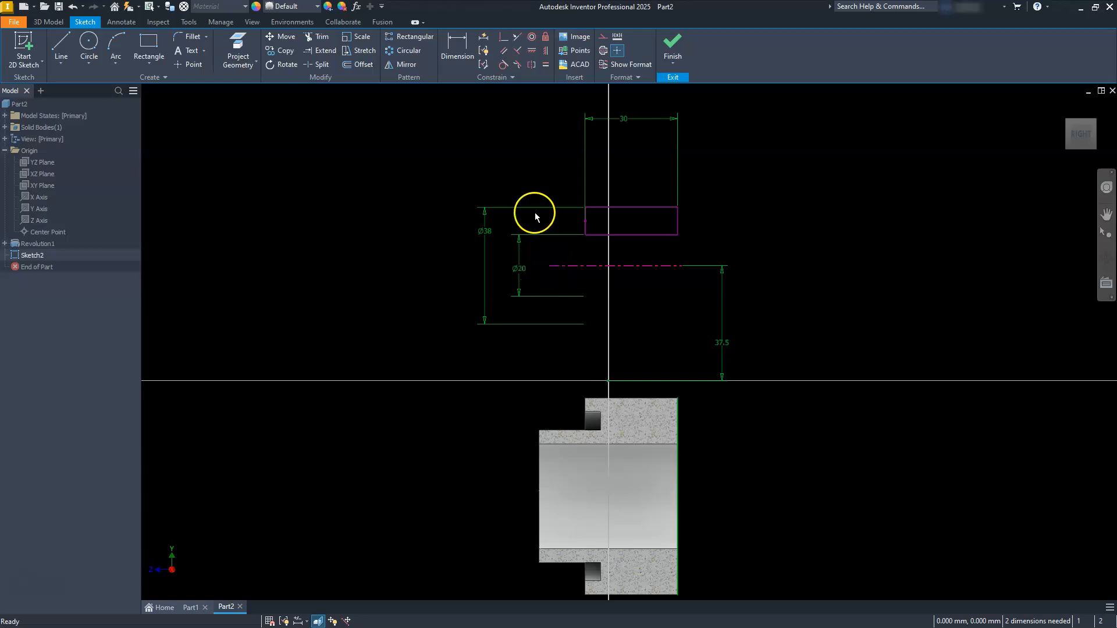
# Align both centerline endpoints with the rectangle's lower corners using the Horizontal constraint, and finish the sketch
pyautogui.click(532, 50)
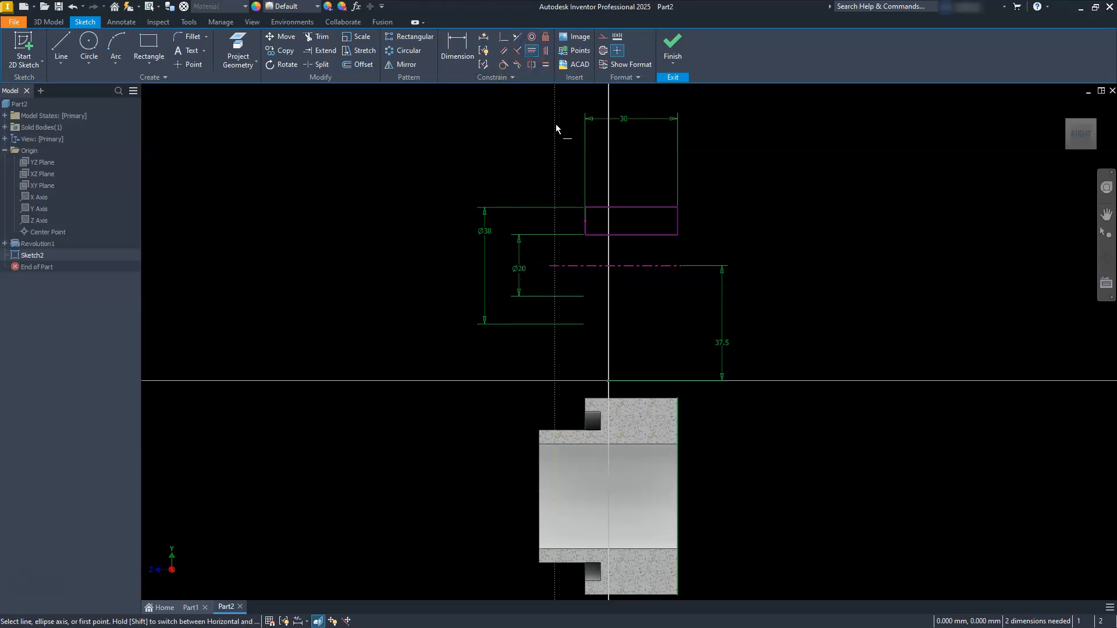
pyautogui.click(549, 266)
pyautogui.click(585, 236)
pyautogui.click(679, 267)
pyautogui.click(678, 236)
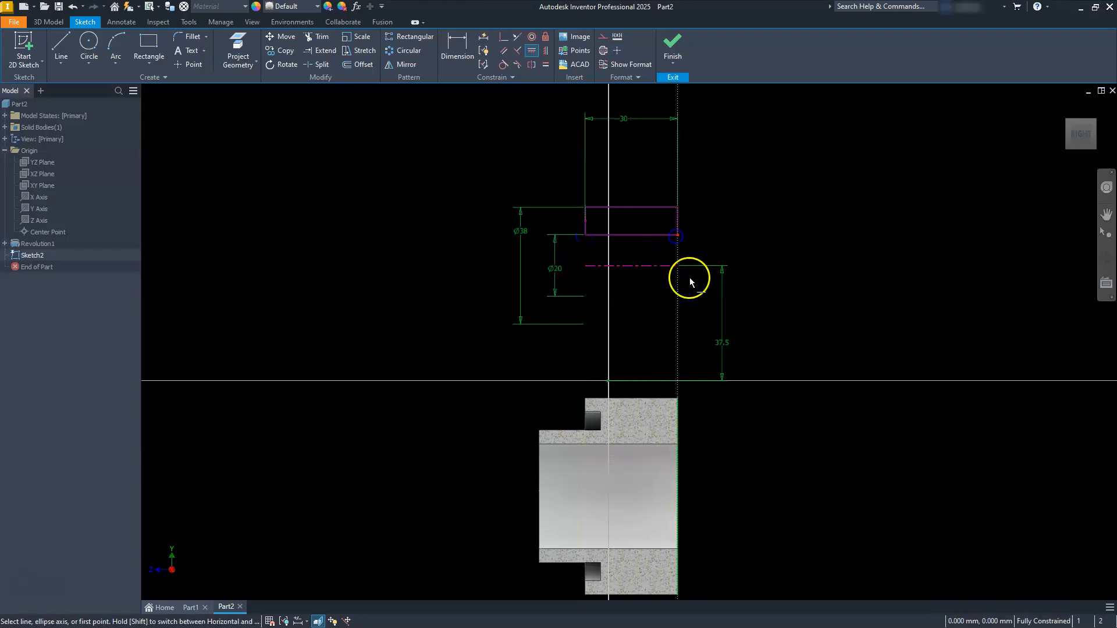
pyautogui.click(671, 44)
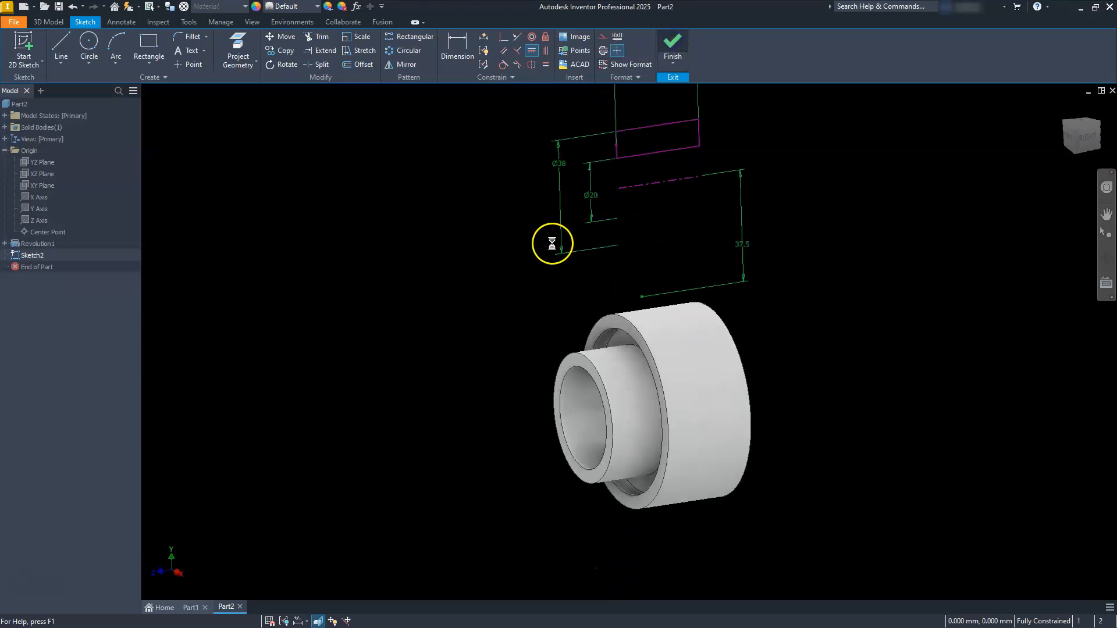
# Revolve the upper rectangle profile a full 360 degrees about its centerline, joined to the existing solid
pyautogui.moveTo(548, 291)
pyautogui.mouseDown(button='middle')
pyautogui.moveTo(523, 347)
pyautogui.moveTo(522, 332)
pyautogui.mouseUp(button='middle')
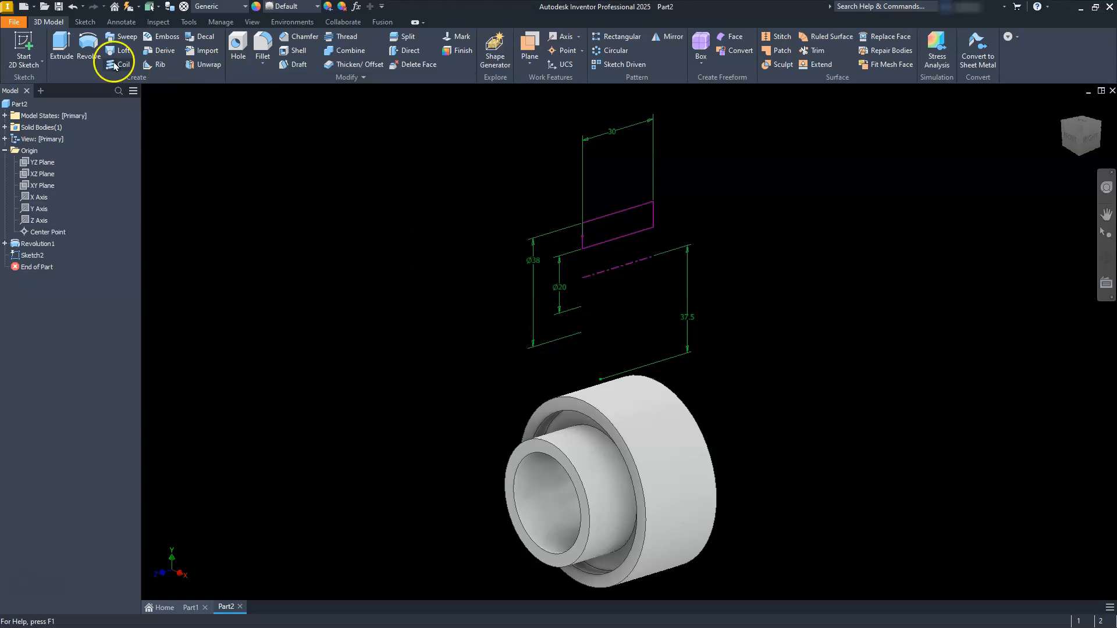
pyautogui.click(91, 46)
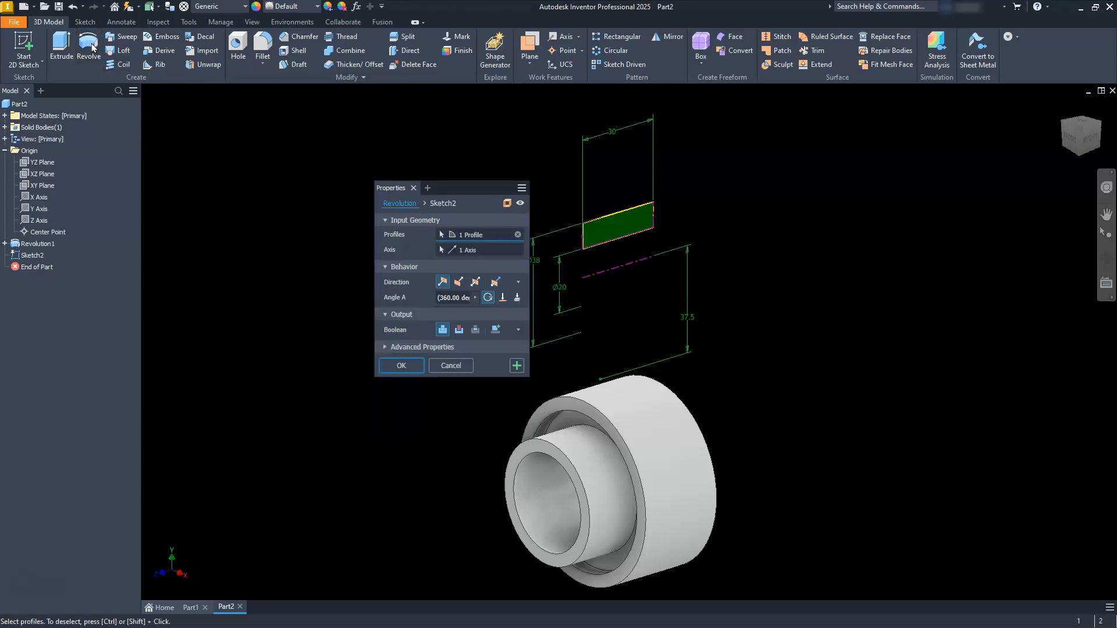
pyautogui.click(401, 366)
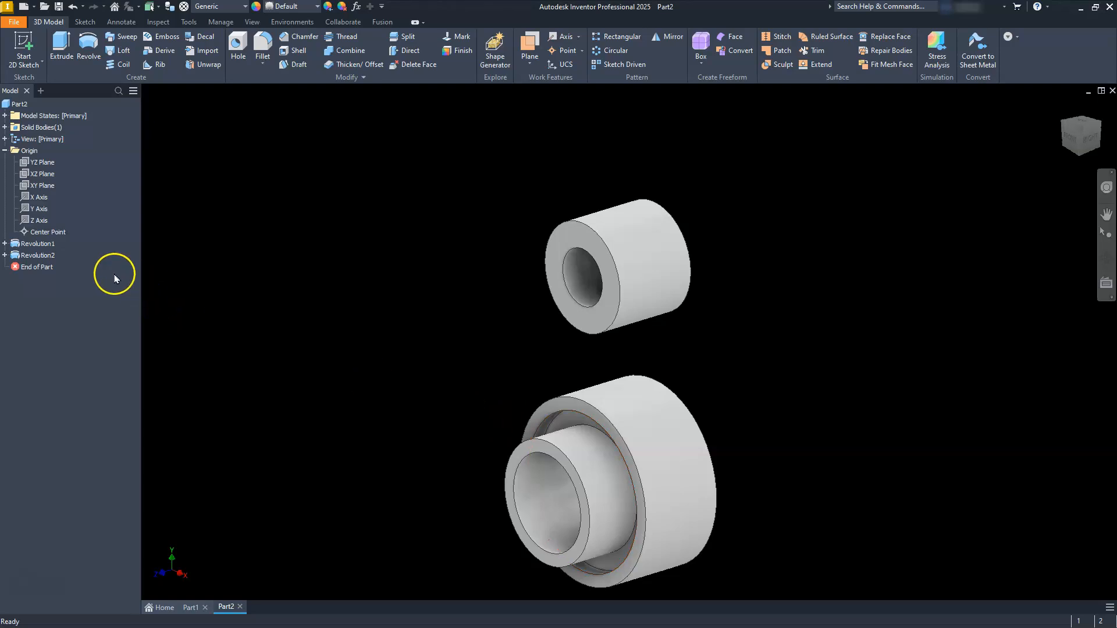
# Edit the lower stepped end's profile sketch and delete the formula-driven horizontal dimension between the origin and the profile's right edge
pyautogui.click(6, 245)
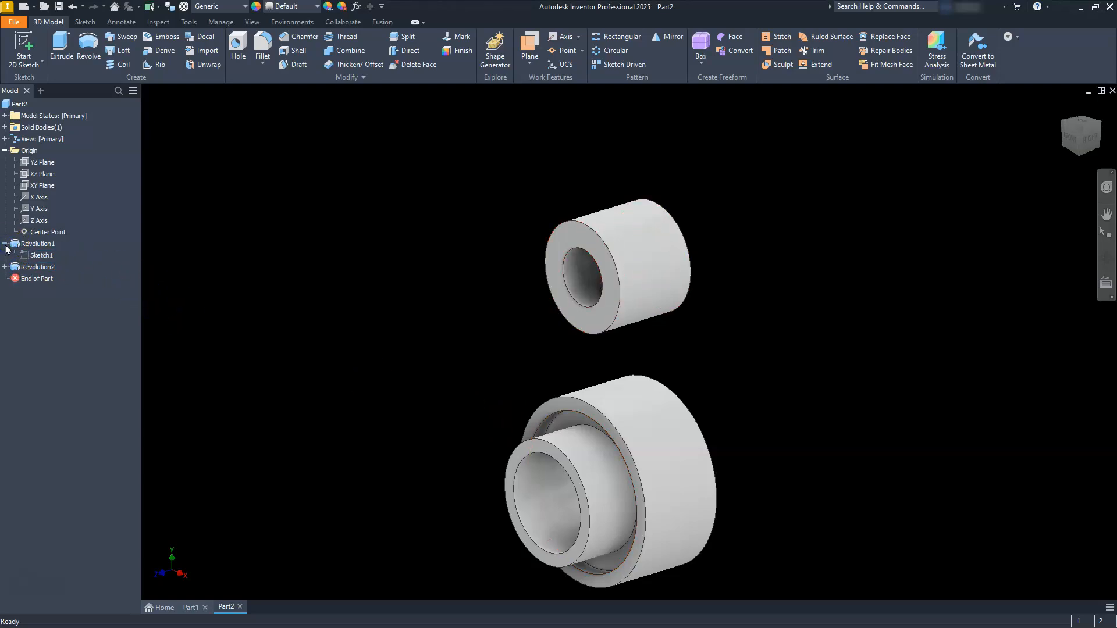
pyautogui.click(23, 257)
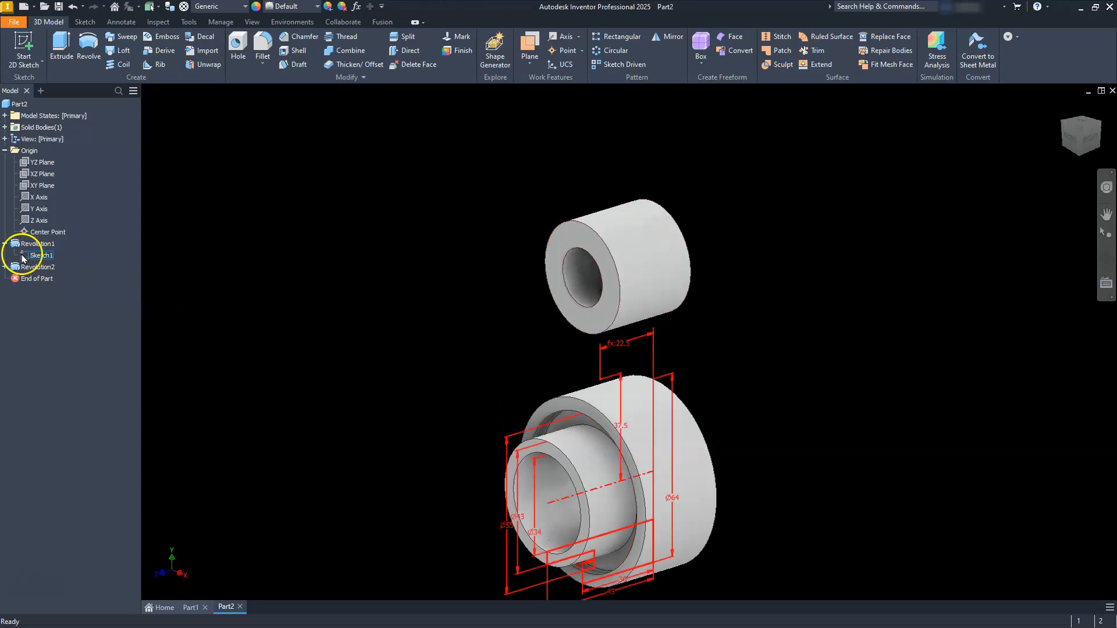
pyautogui.doubleClick(26, 257)
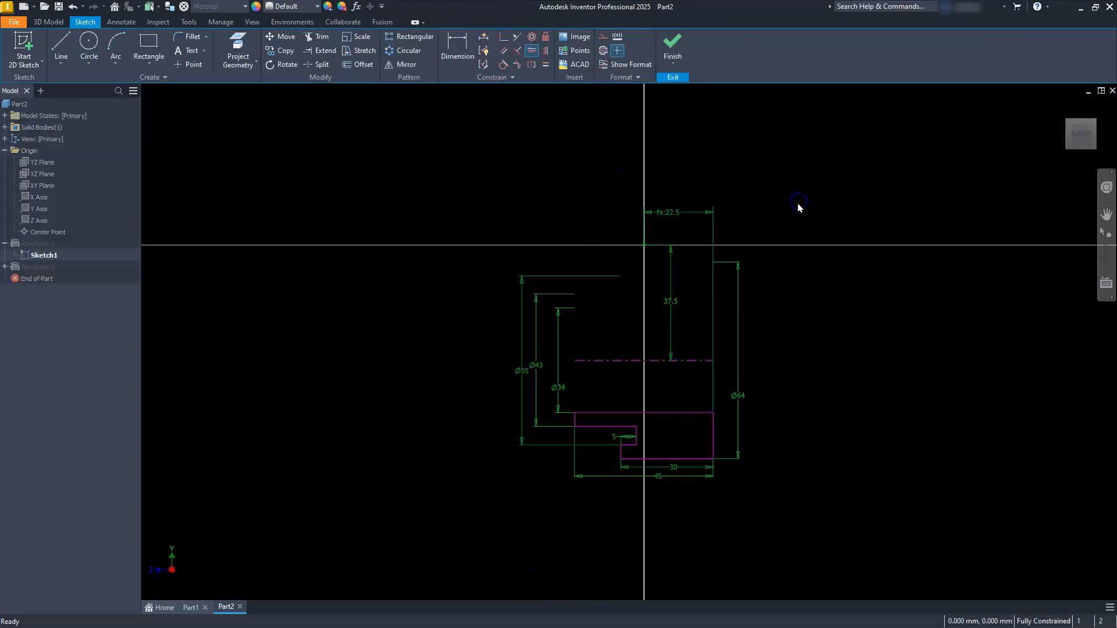
pyautogui.click(667, 214)
pyautogui.press('Delete')
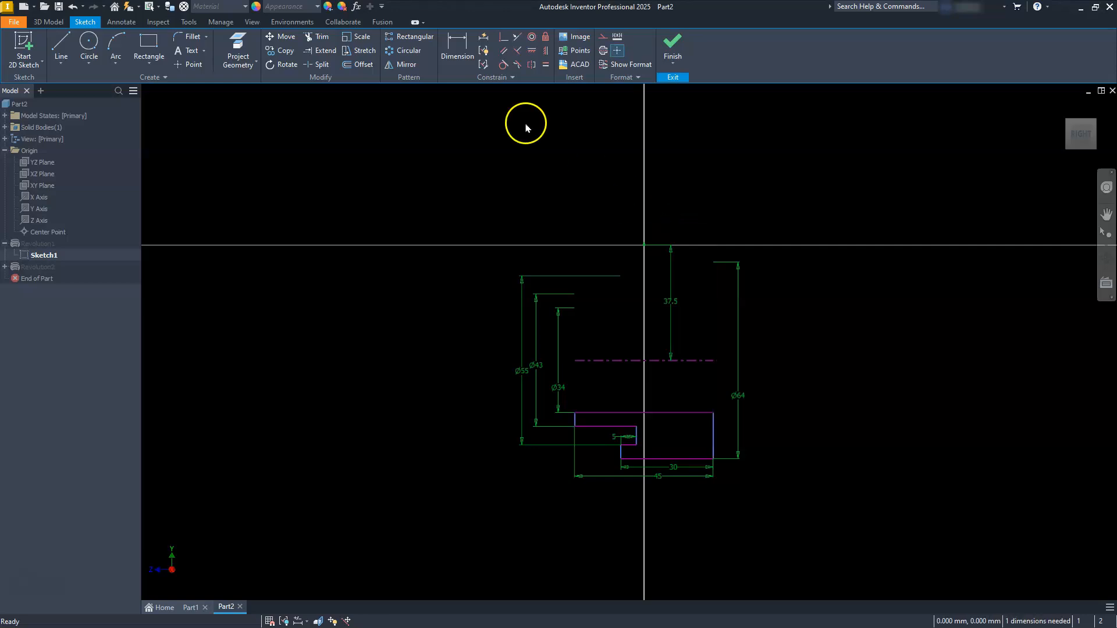
# Dimension the horizontal distance from the origin to the profile's right edge as 10 mm, and finish the sketch
pyautogui.click(445, 47)
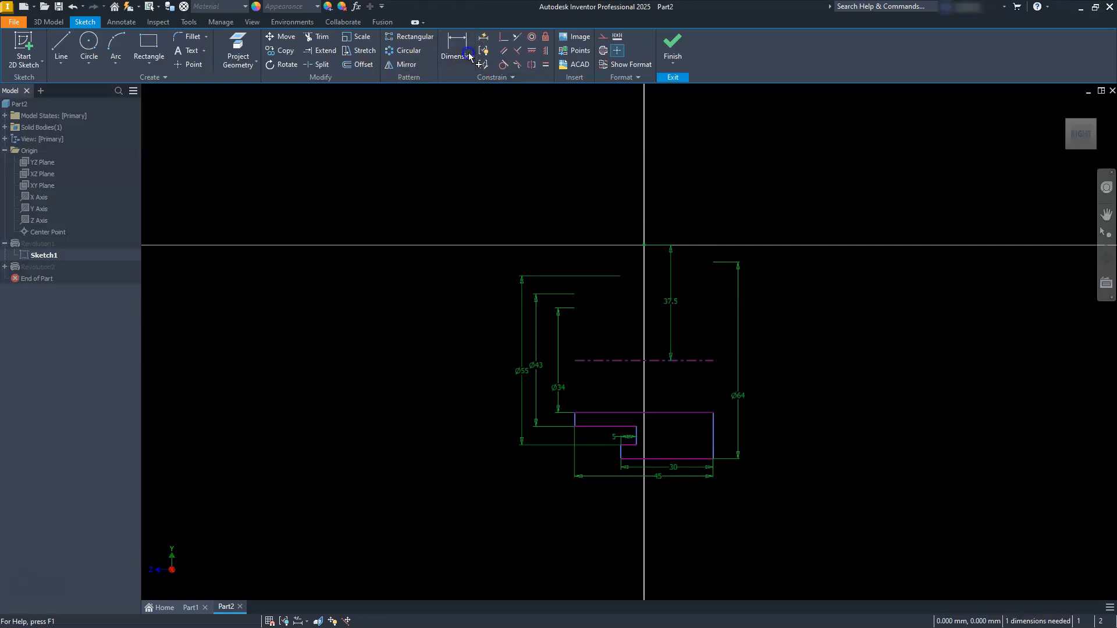
pyautogui.click(714, 422)
pyautogui.click(643, 248)
pyautogui.click(673, 215)
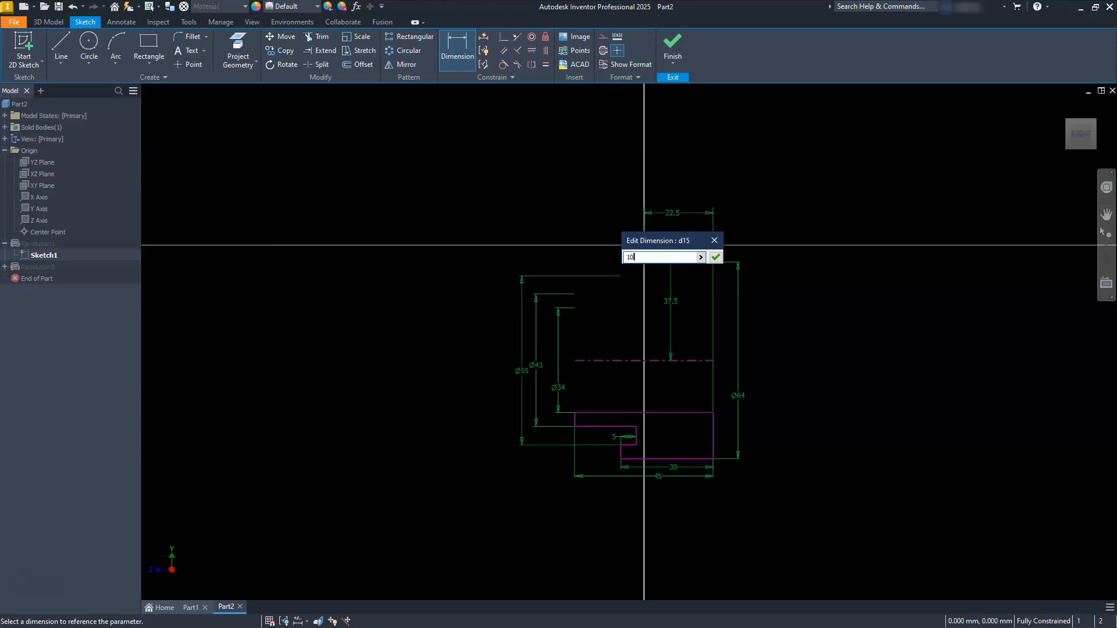
pyautogui.press('Return')
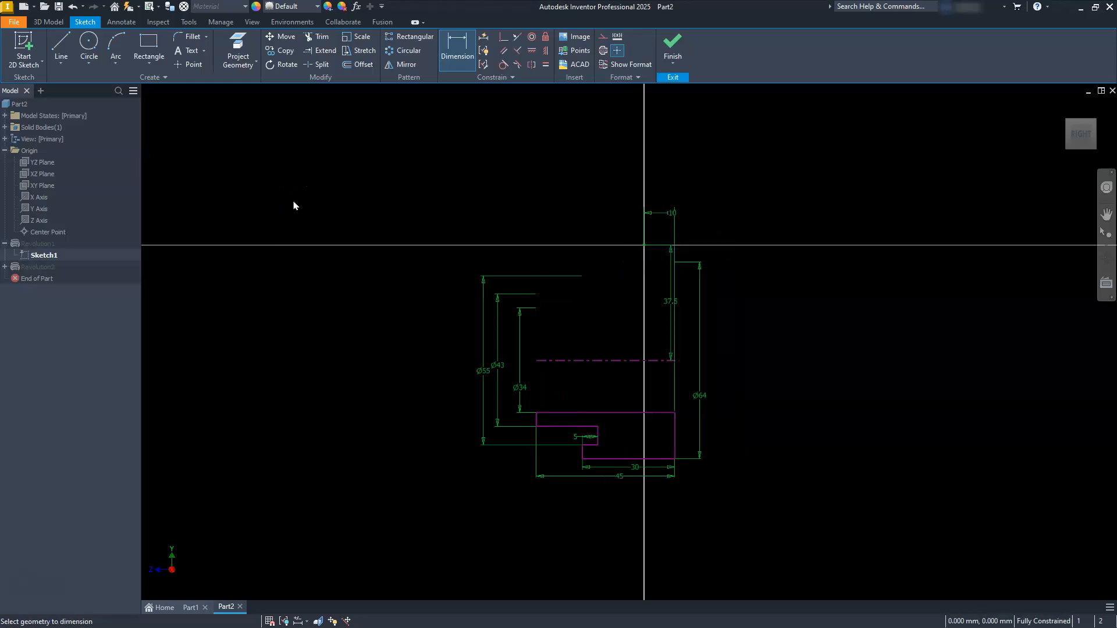
pyautogui.press('Escape')
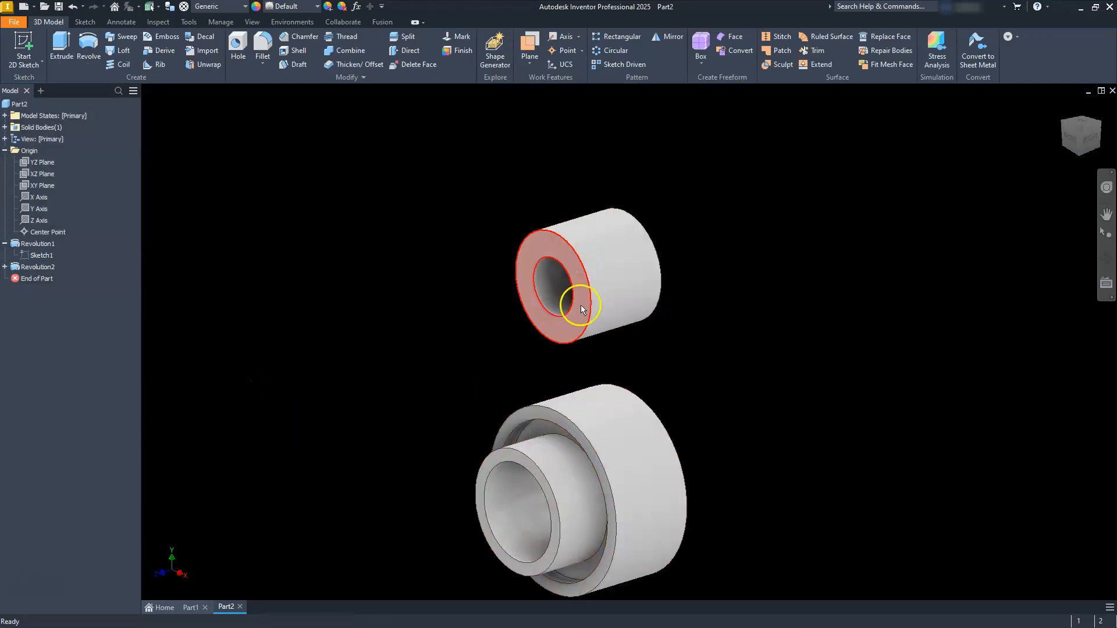
# Start a sketch on the XY Plane and slice the graphics at the sketch plane
pyautogui.moveTo(639, 349); pyautogui.dragTo(679, 291, button='middle')
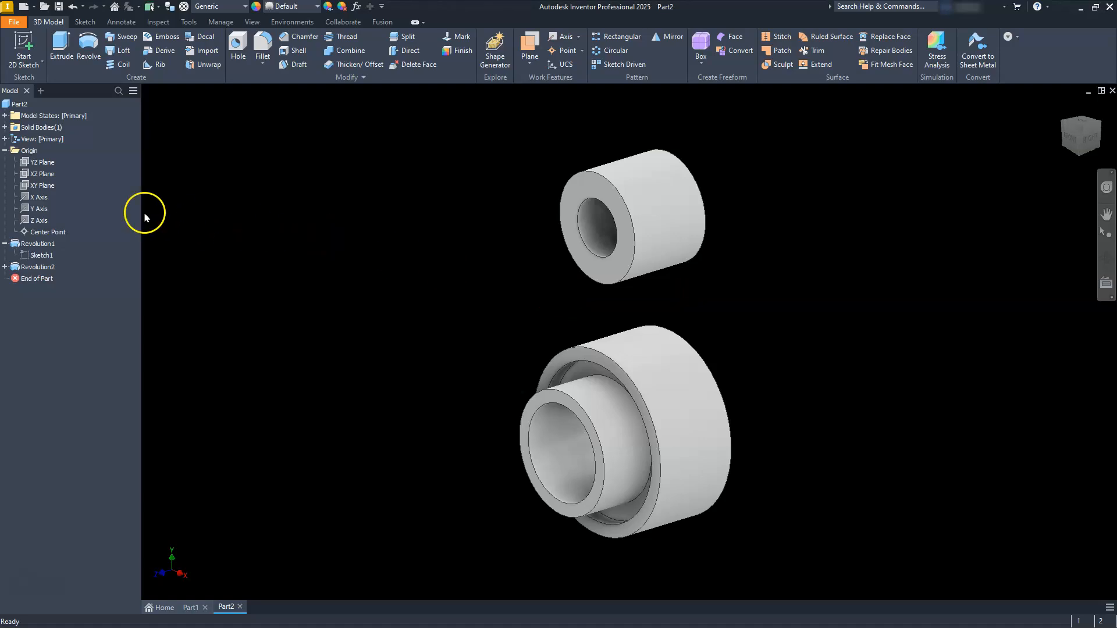
pyautogui.click(40, 187)
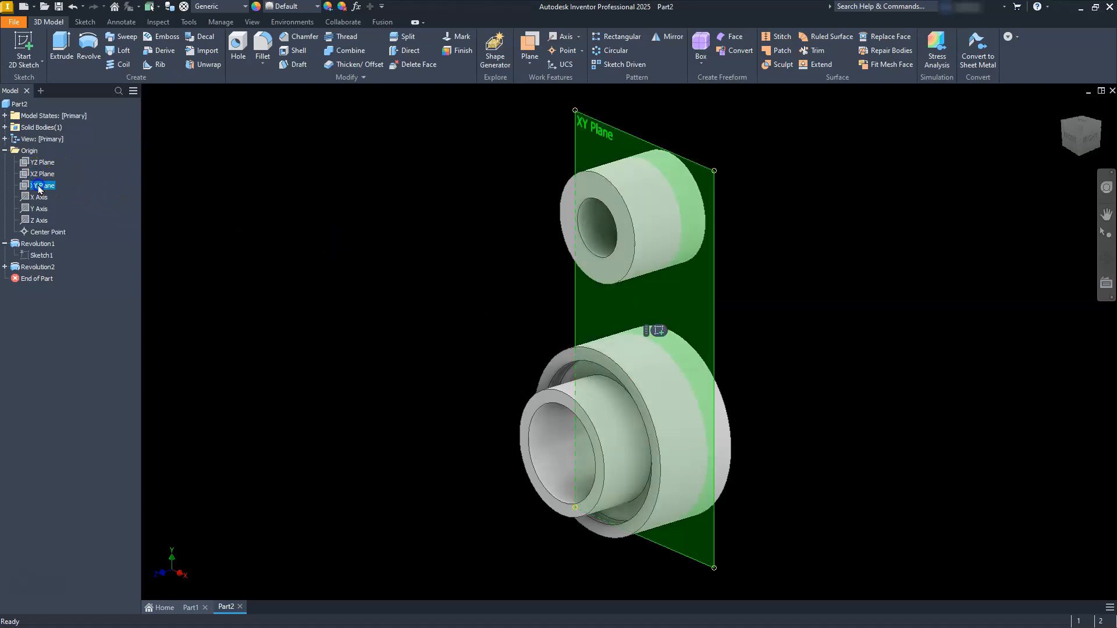
pyautogui.click(1074, 137)
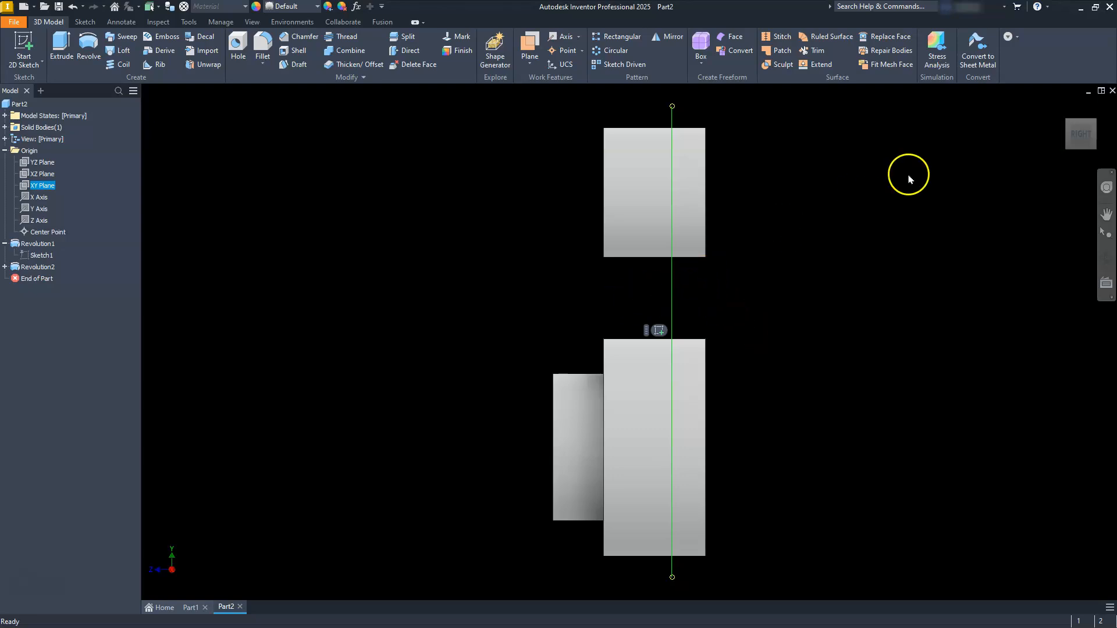
pyautogui.click(1069, 123)
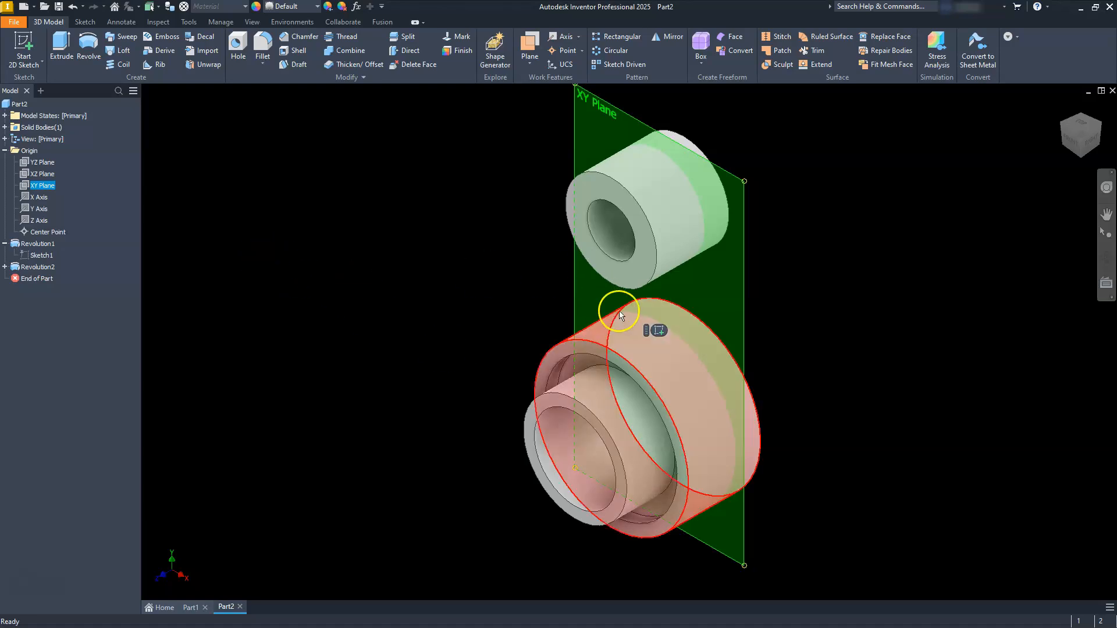
pyautogui.click(661, 328)
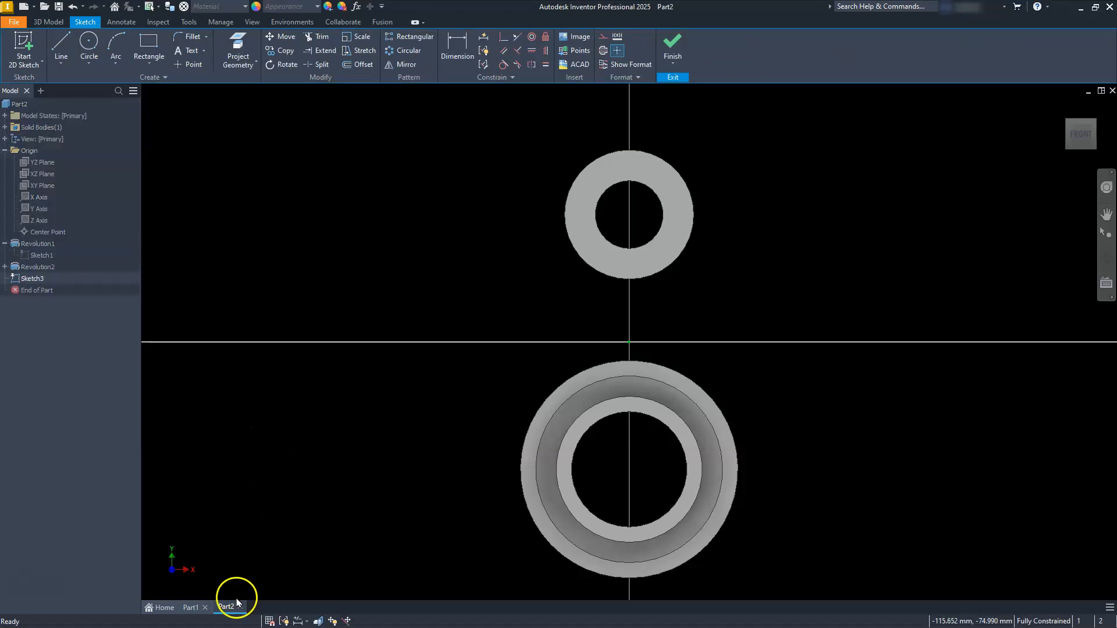
pyautogui.click(318, 622)
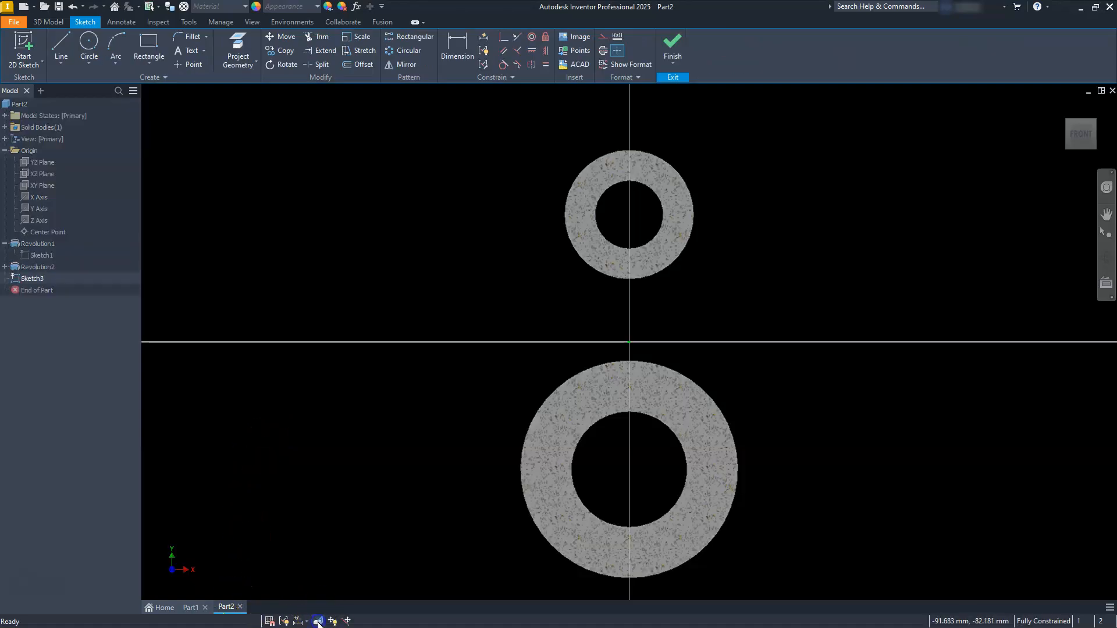
# Project the outer circular edges of the upper and lower cylindrical ends into the sketch
pyautogui.click(238, 39)
pyautogui.click(606, 155)
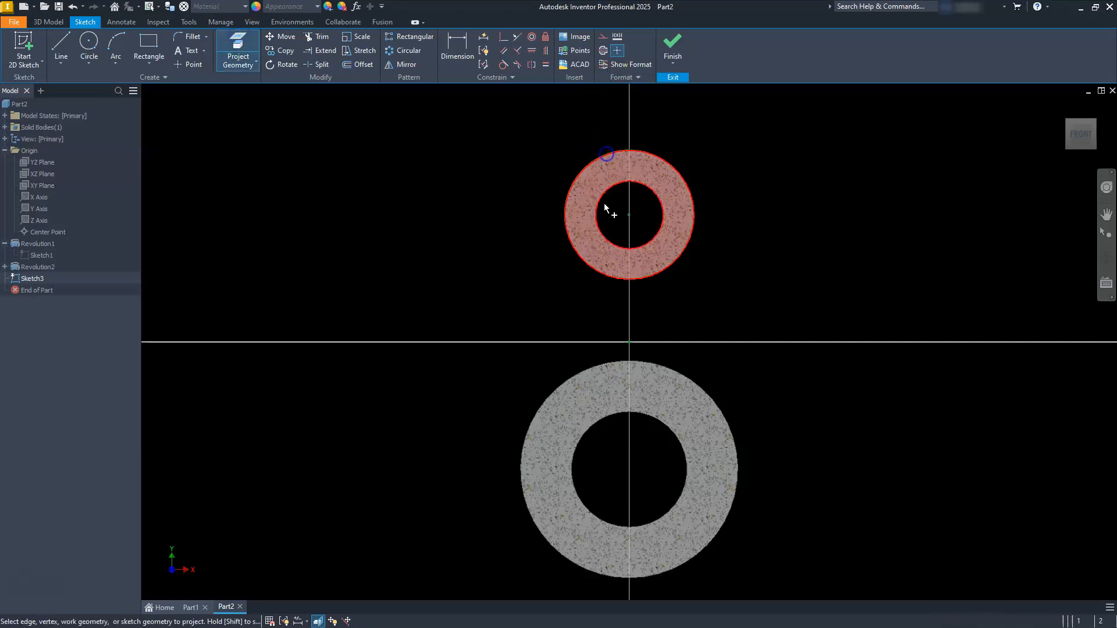
pyautogui.click(573, 376)
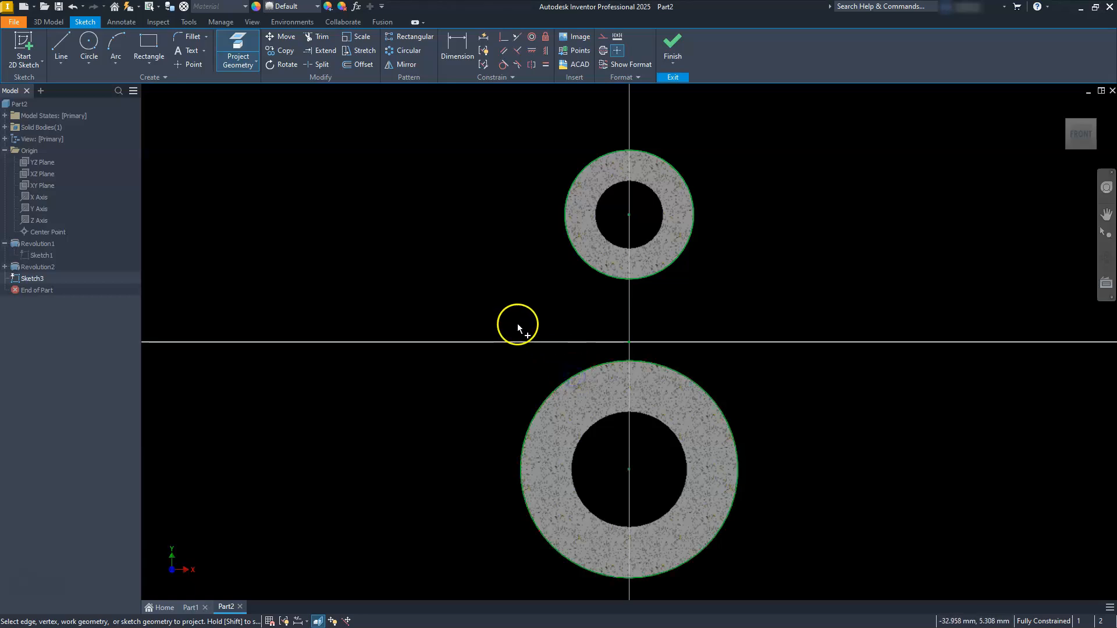
pyautogui.press('Escape')
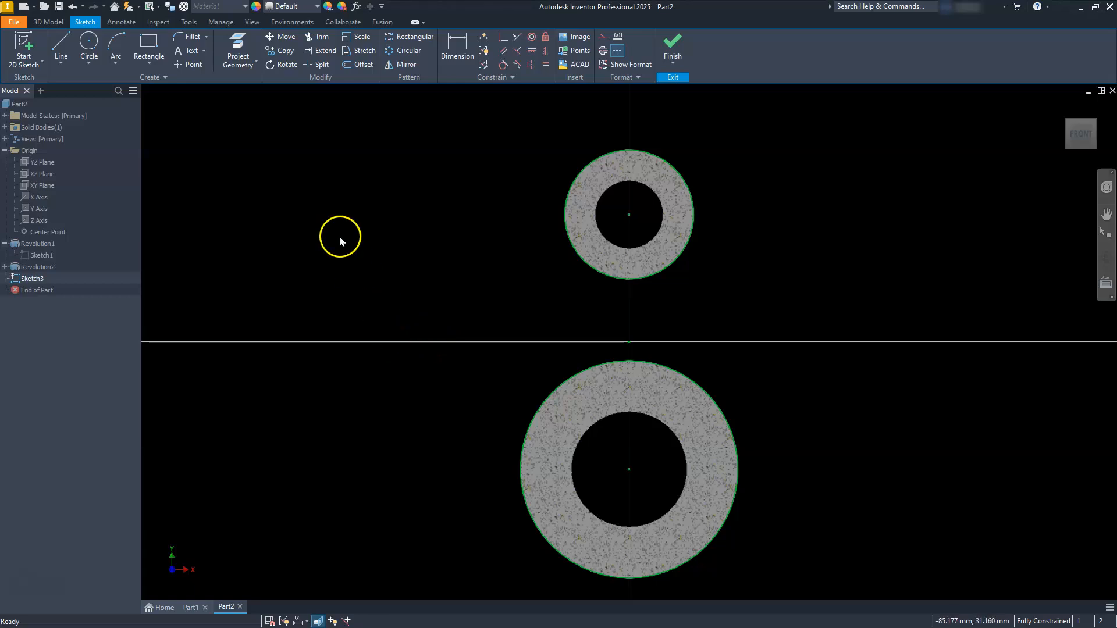
# Draw a circle with a 64 mm radius centred in the open area left of the two ends
pyautogui.click(87, 42)
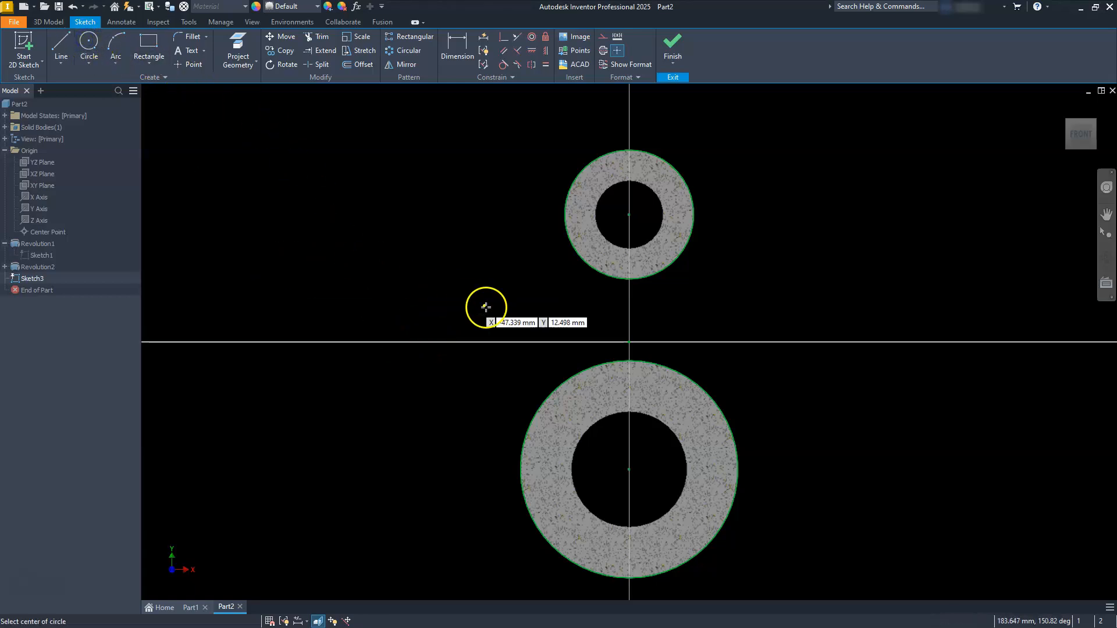
pyautogui.click(448, 308)
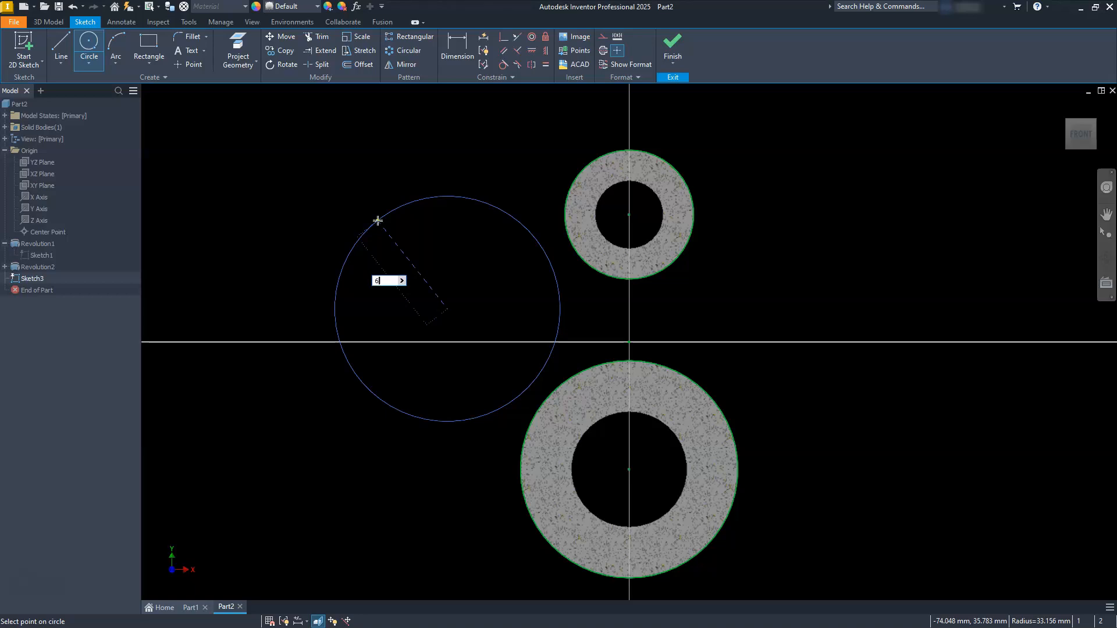
pyautogui.write('64')
pyautogui.press('Return')
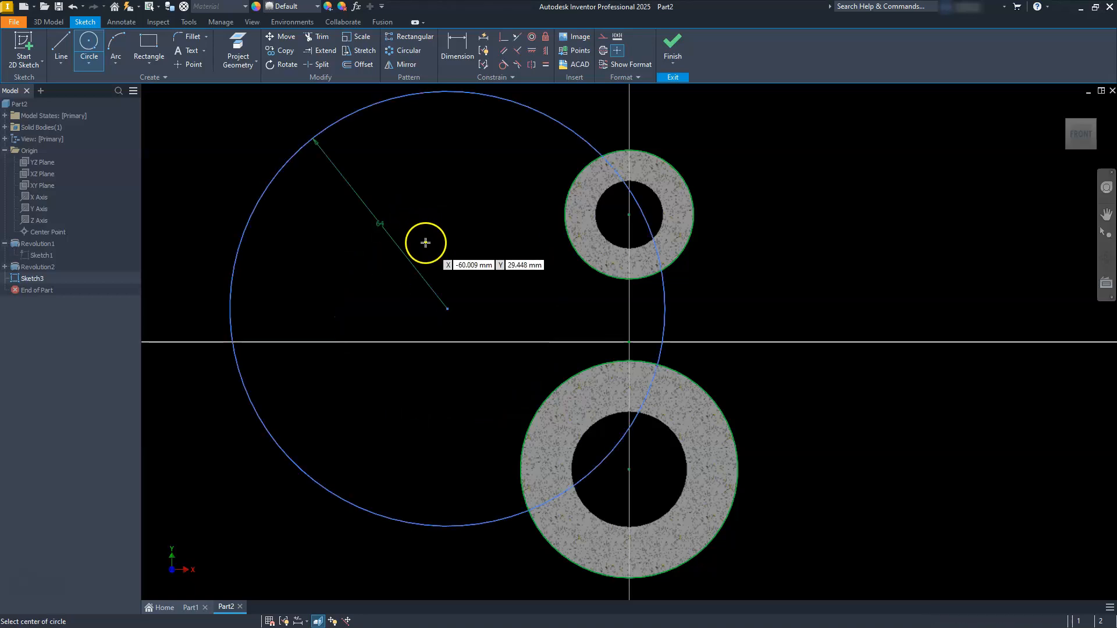
# Draw a second circle with a 64 mm radius right of the two ends, and shift both circles' positions to flank the ends
pyautogui.click(886, 292)
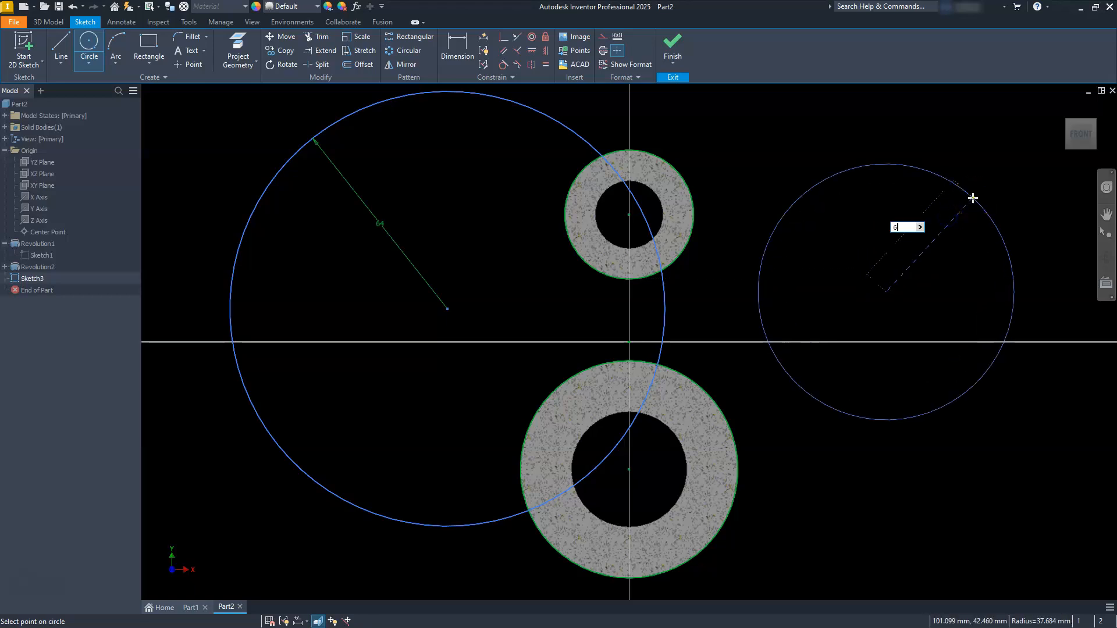
pyautogui.write('64')
pyautogui.press('Return')
pyautogui.scroll(-2, 890, 218)
pyautogui.press('Escape')
pyautogui.moveTo(628, 270); pyautogui.dragTo(565, 327, button='middle')
pyautogui.moveTo(553, 334); pyautogui.dragTo(513, 336)
pyautogui.moveTo(827, 319); pyautogui.dragTo(853, 320)
# Constrain the left 64 mm circle tangent to the outer circles of the upper and lower ends
pyautogui.click(504, 64)
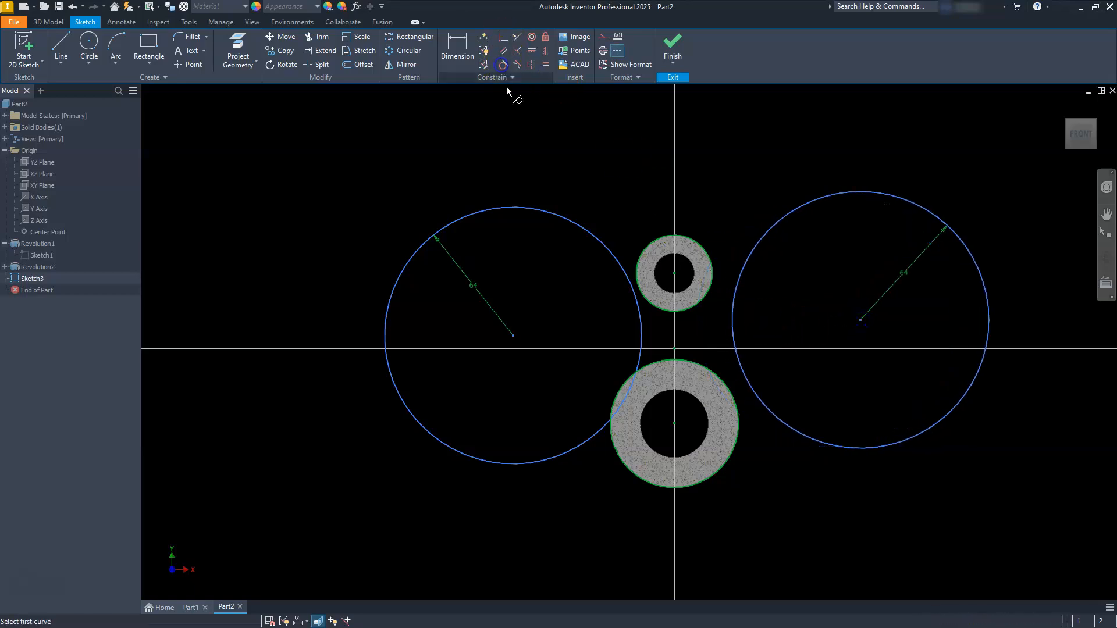
pyautogui.click(619, 267)
pyautogui.click(644, 295)
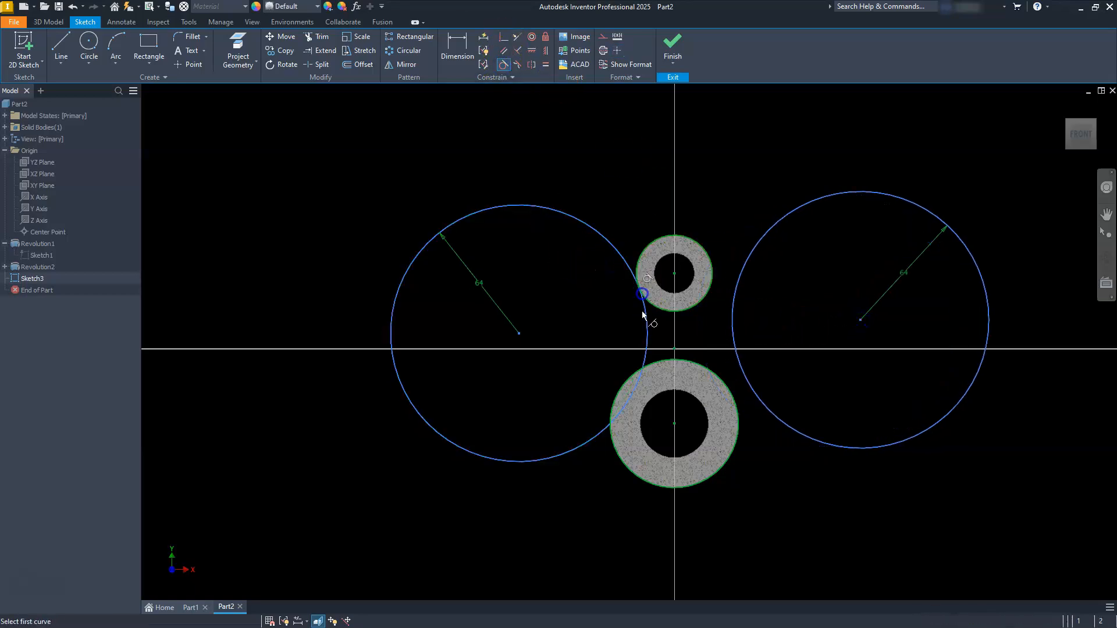
pyautogui.click(618, 414)
pyautogui.click(620, 390)
# Constrain the right 64 mm circle tangent to the outer circles of the lower and upper ends
pyautogui.click(749, 382)
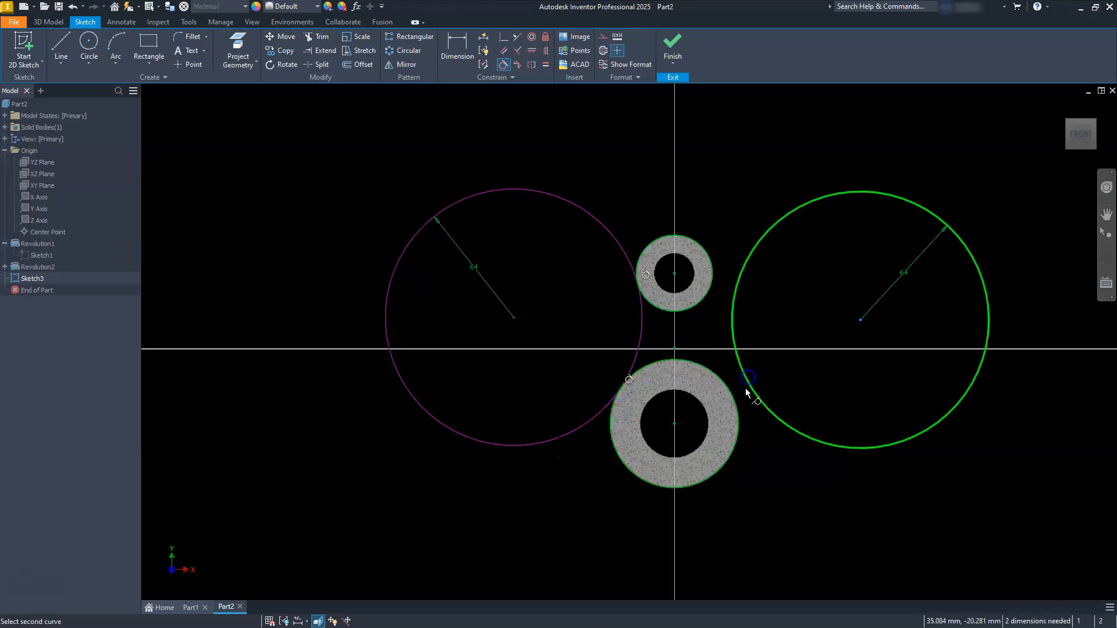
pyautogui.click(734, 398)
pyautogui.click(717, 287)
pyautogui.click(711, 282)
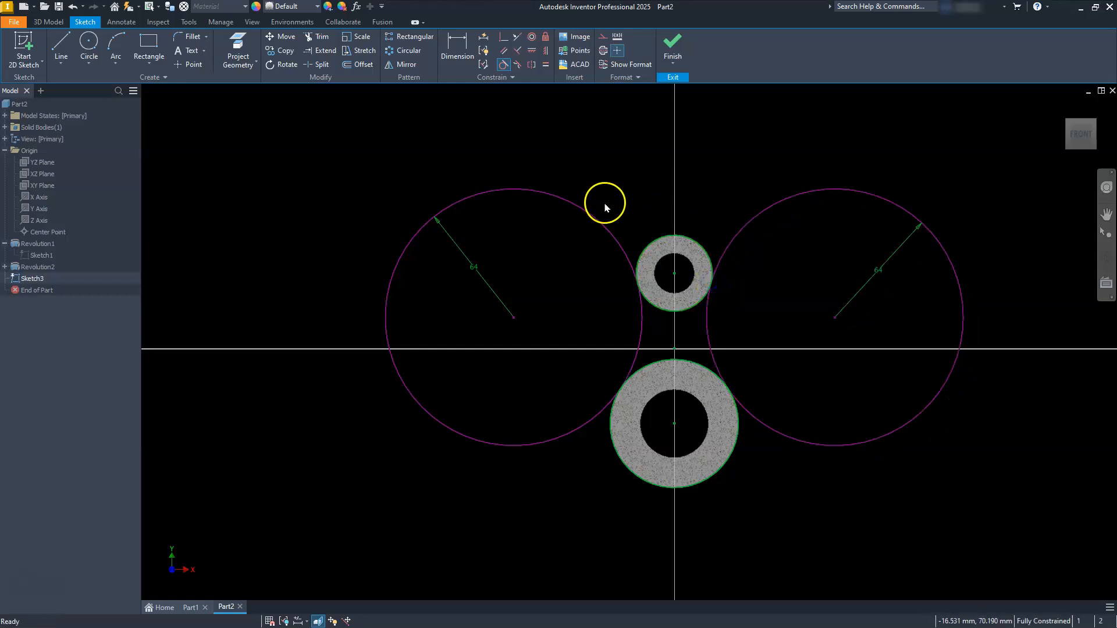
# Trim the outer portions of both large circles, leaving only the arcs between the ends, and finish the sketch
pyautogui.click(318, 36)
pyautogui.click(581, 208)
pyautogui.click(802, 192)
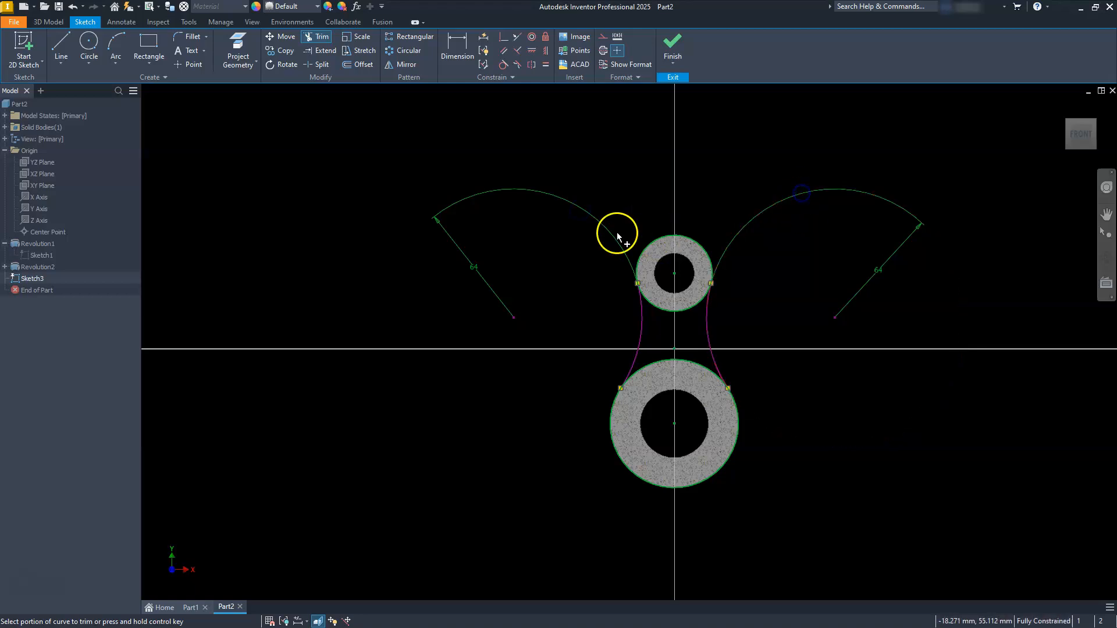
pyautogui.click(675, 52)
pyautogui.click(677, 51)
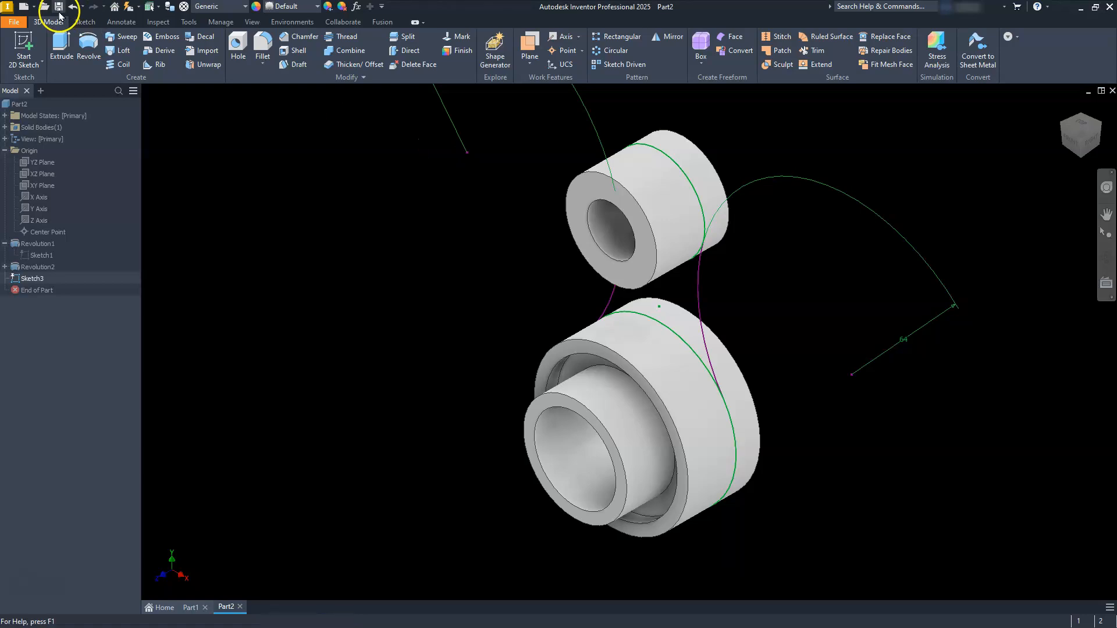
# Extrude the web profile between the two arcs 10 mm and join it to the cylindrical ends
pyautogui.click(60, 49)
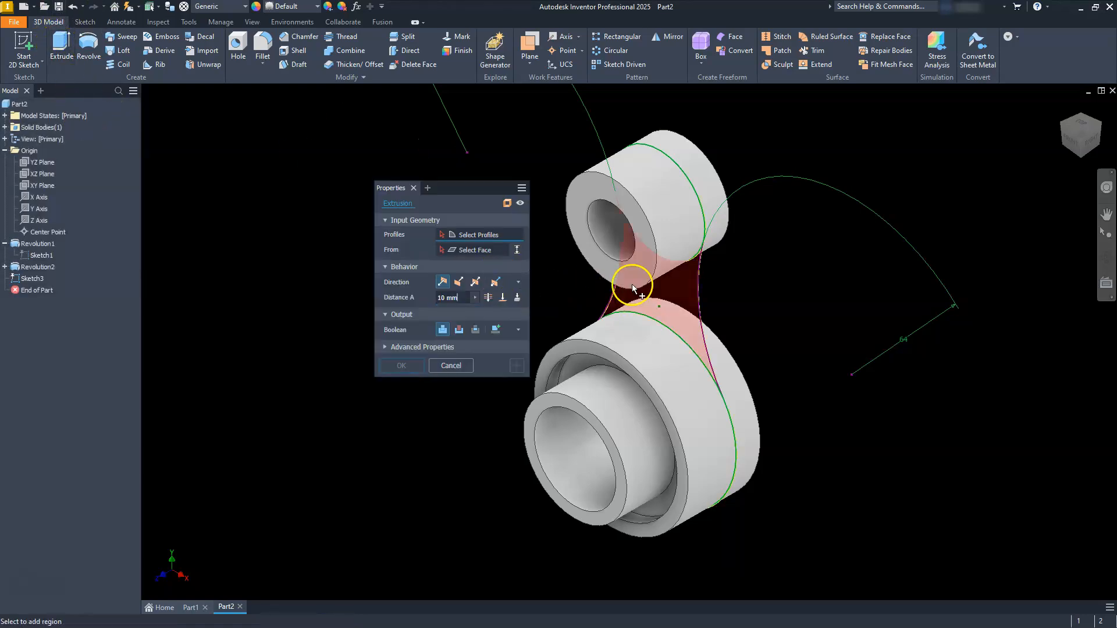
pyautogui.click(670, 301)
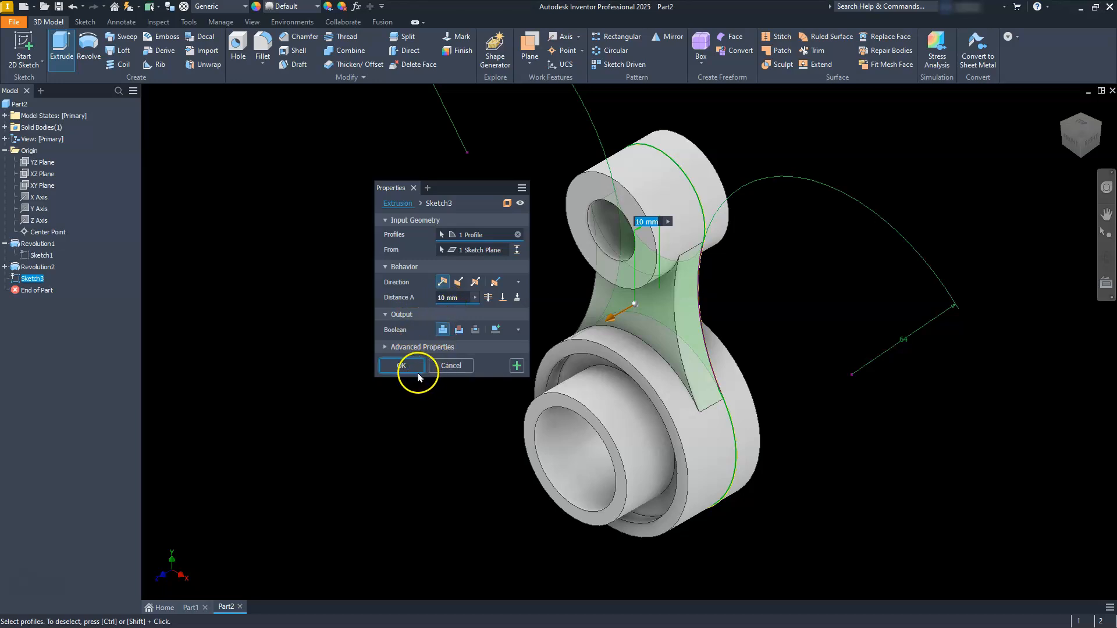
pyautogui.click(402, 366)
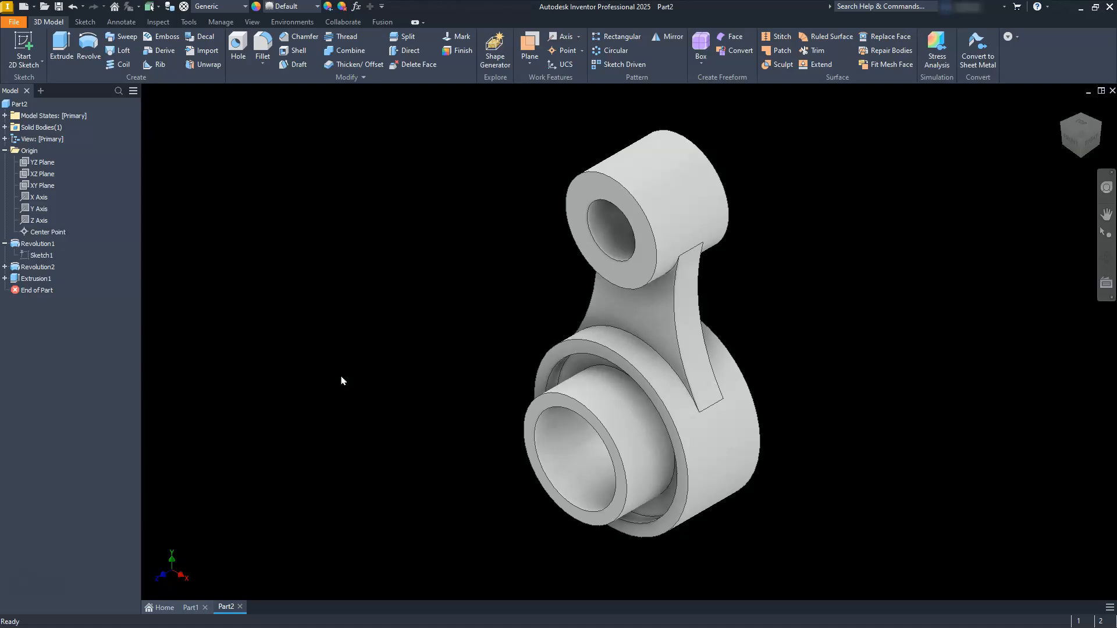
# Collapse the Origin folder and the first revolution in the model tree, and switch to the Part1 document
pyautogui.click(6, 151)
pyautogui.click(4, 163)
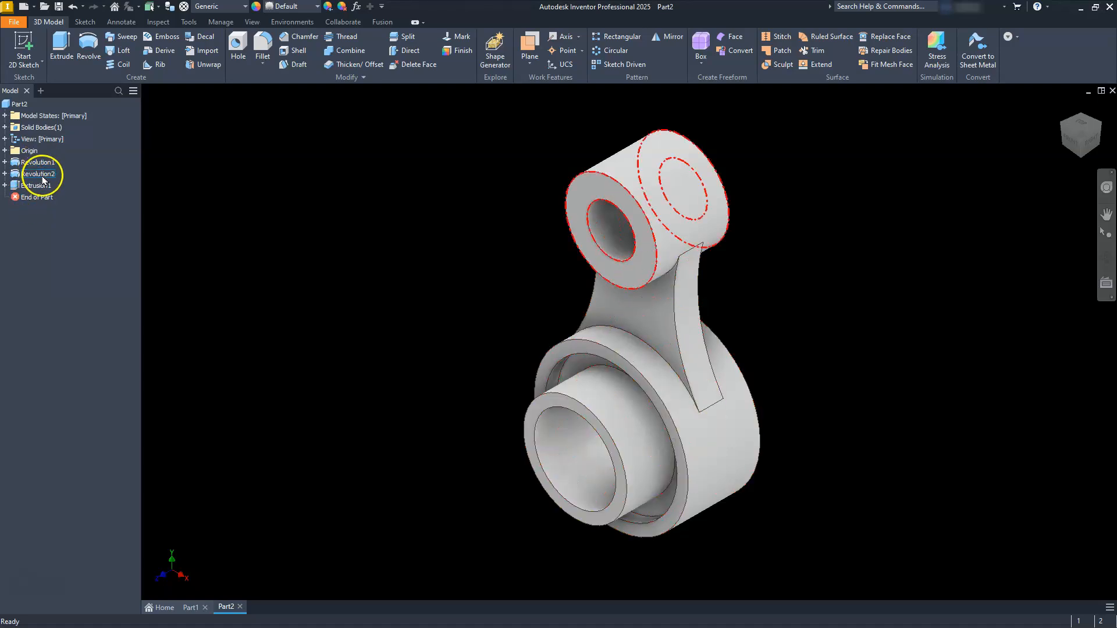
pyautogui.click(189, 608)
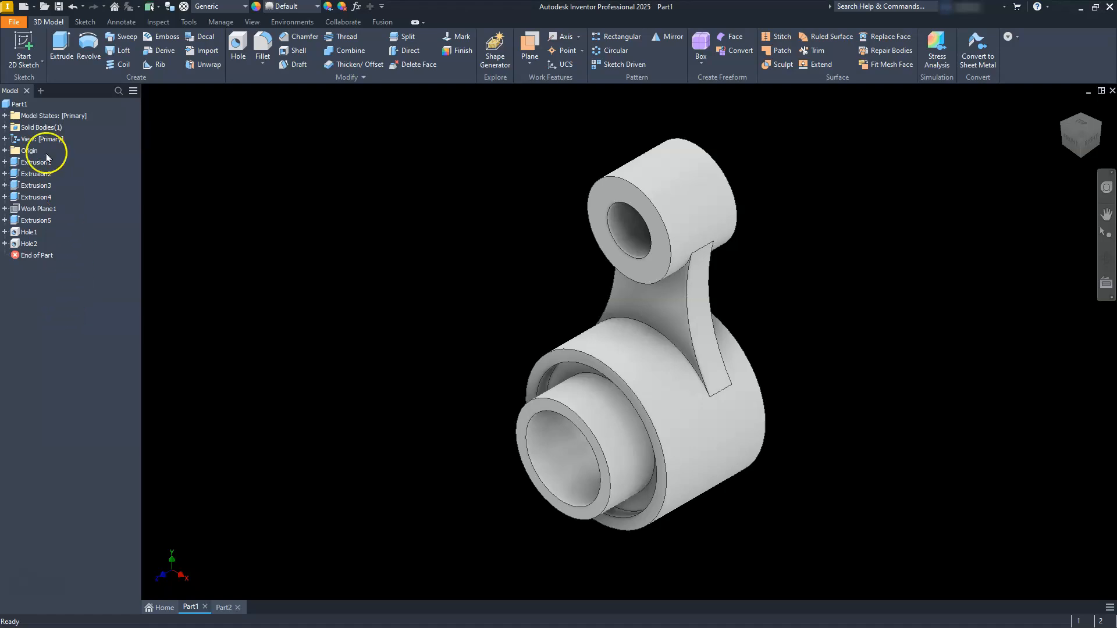
pyautogui.click(19, 103)
# Create a new drawing from the metric ANSI (mm).idw template
pyautogui.click(24, 7)
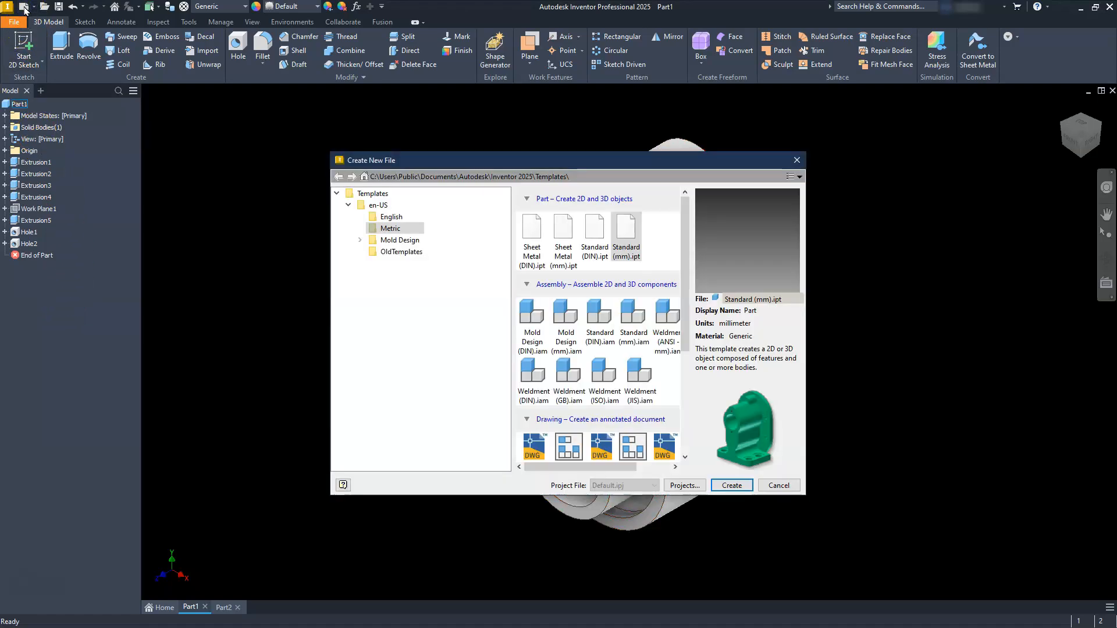
pyautogui.scroll(-3, 595, 333)
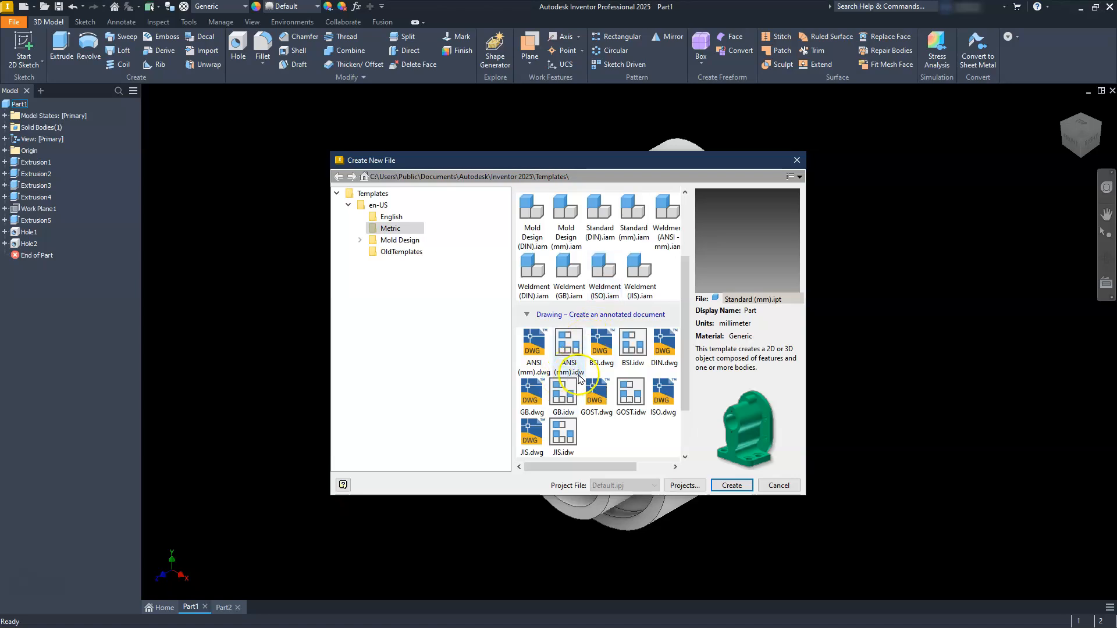
pyautogui.click(572, 346)
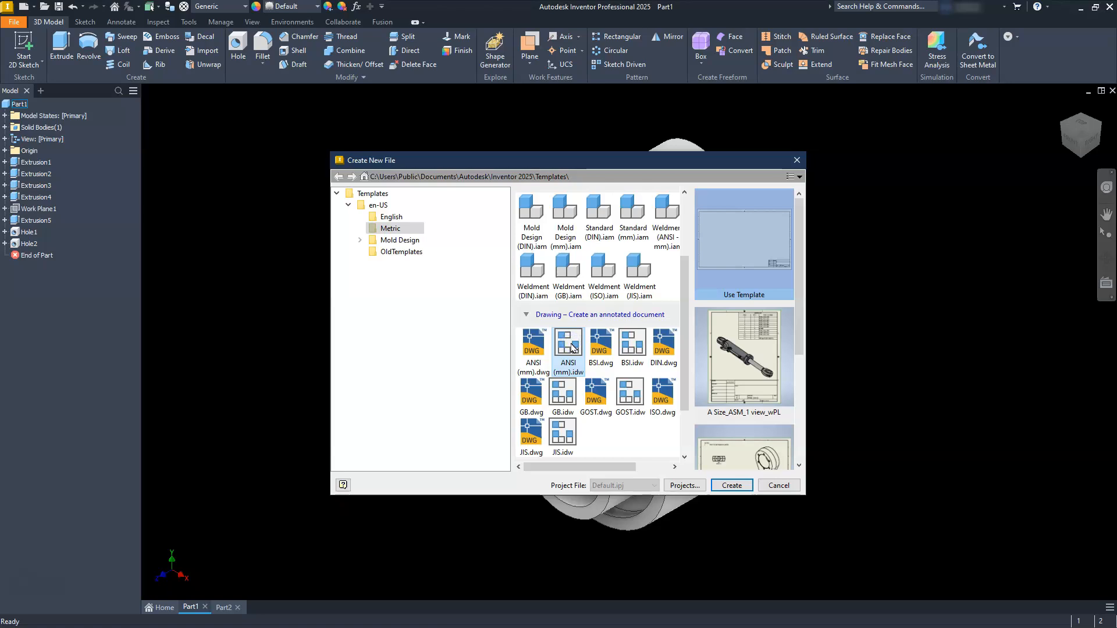
pyautogui.click(730, 485)
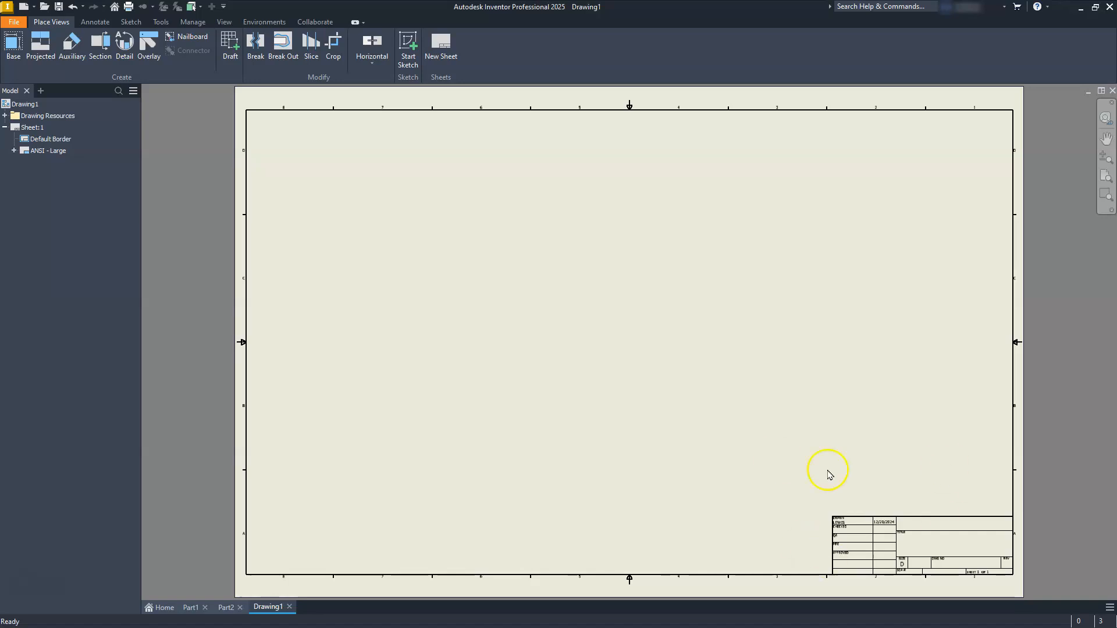
# Delete the ANSI - Large title block from the sheet and set the sheet size to B
pyautogui.rightClick(52, 151)
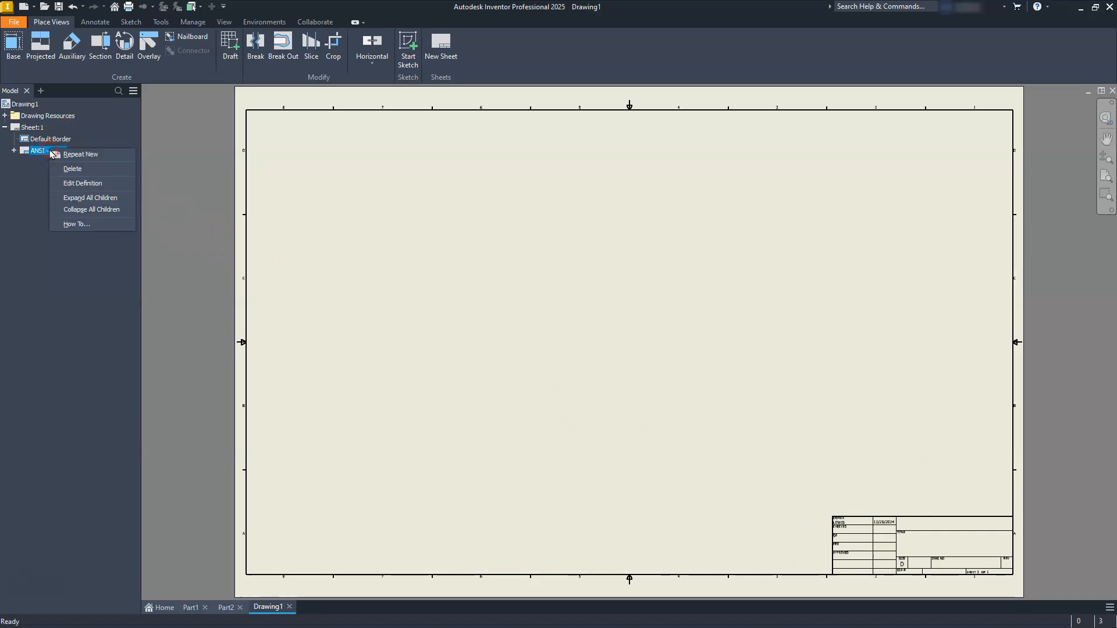
pyautogui.click(72, 170)
pyautogui.click(26, 128)
pyautogui.rightClick(25, 132)
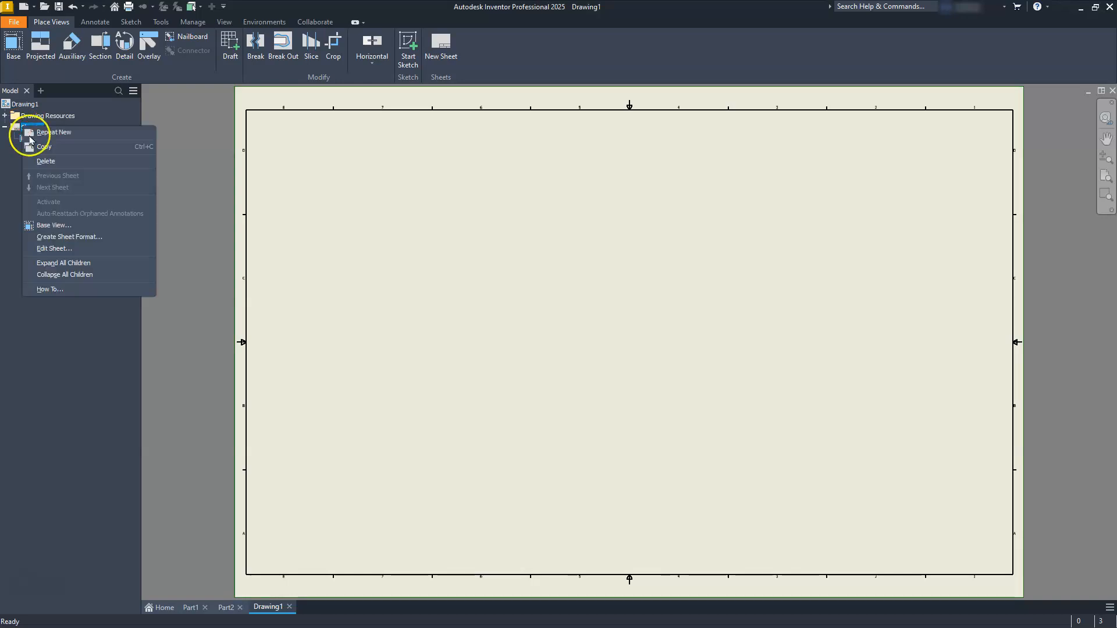
pyautogui.click(68, 249)
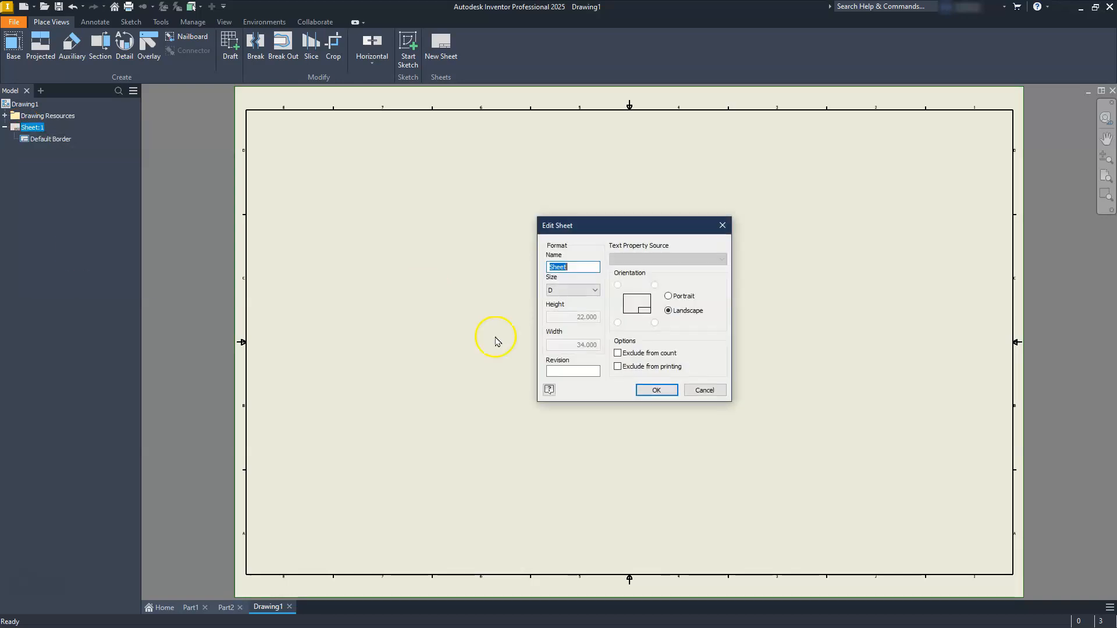
pyautogui.click(594, 291)
pyautogui.click(571, 309)
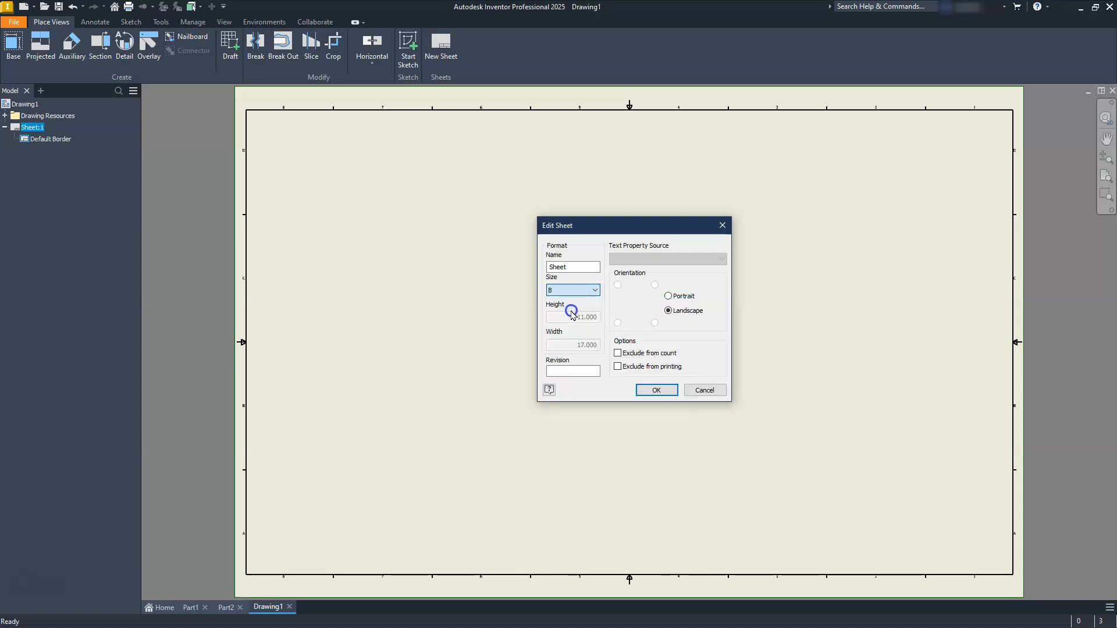
pyautogui.click(656, 390)
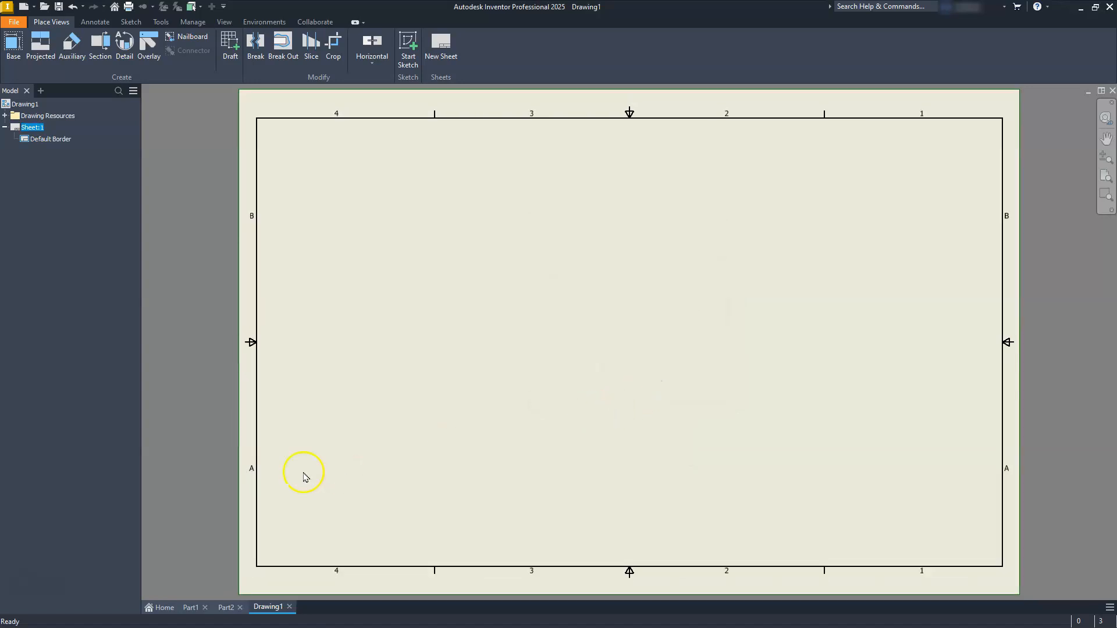
# Begin a base view of Part1 and save the part as Part1.ipt in Documents, replacing the existing file
pyautogui.click(13, 42)
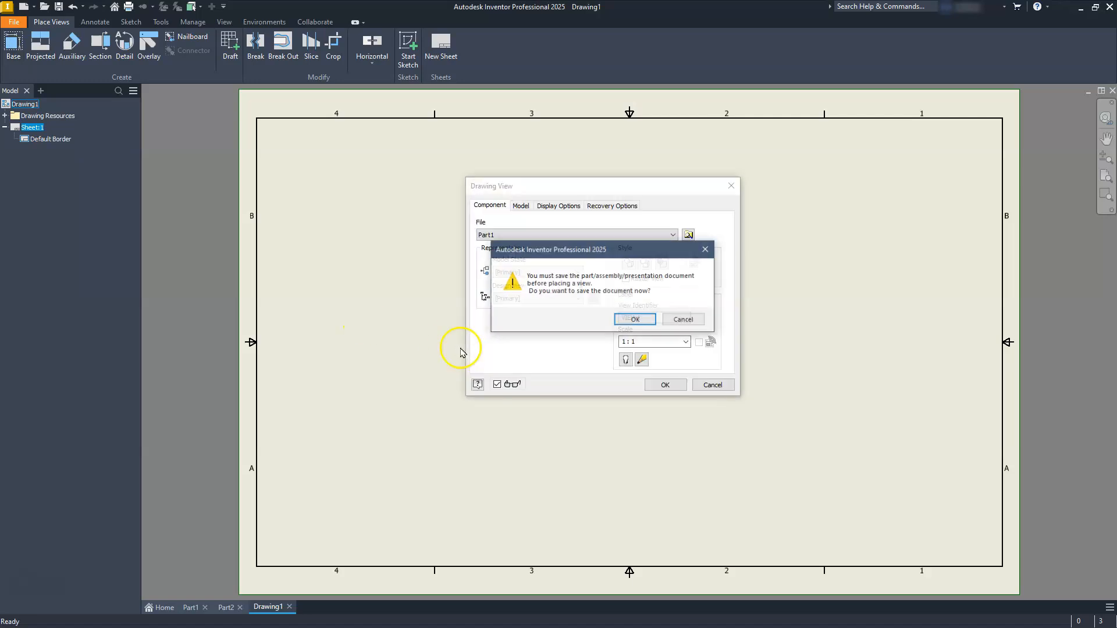
pyautogui.click(640, 320)
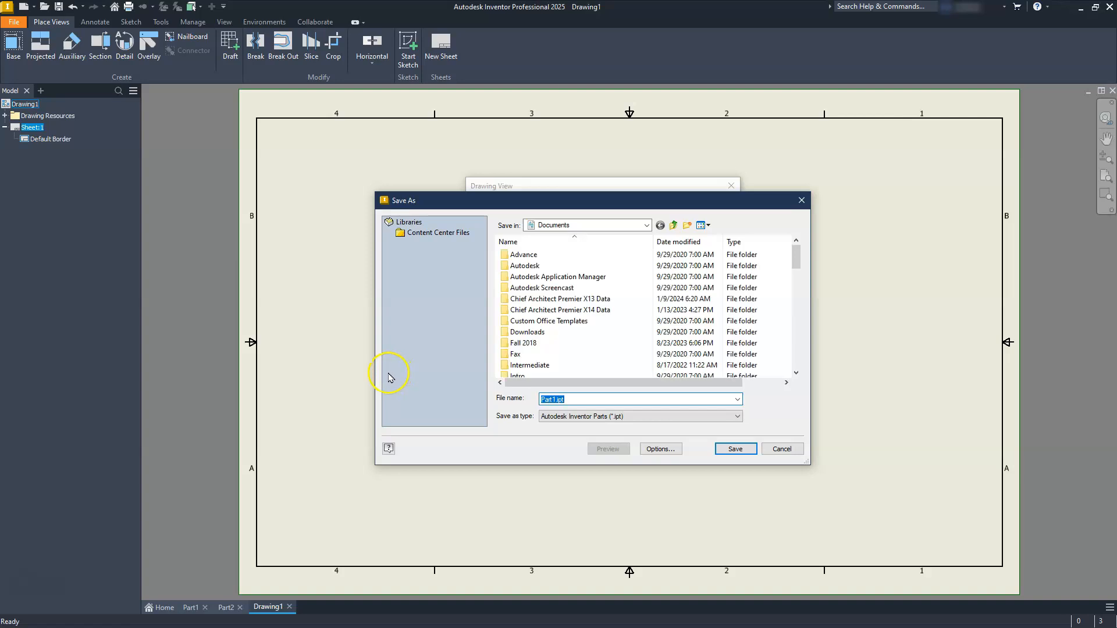
pyautogui.click(735, 449)
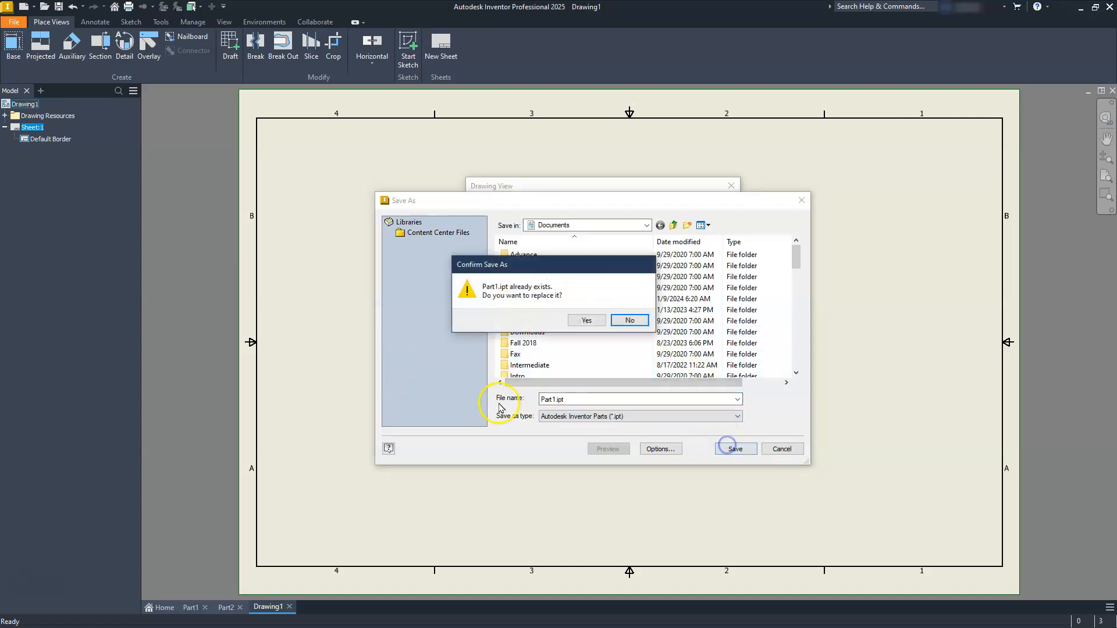
pyautogui.click(583, 320)
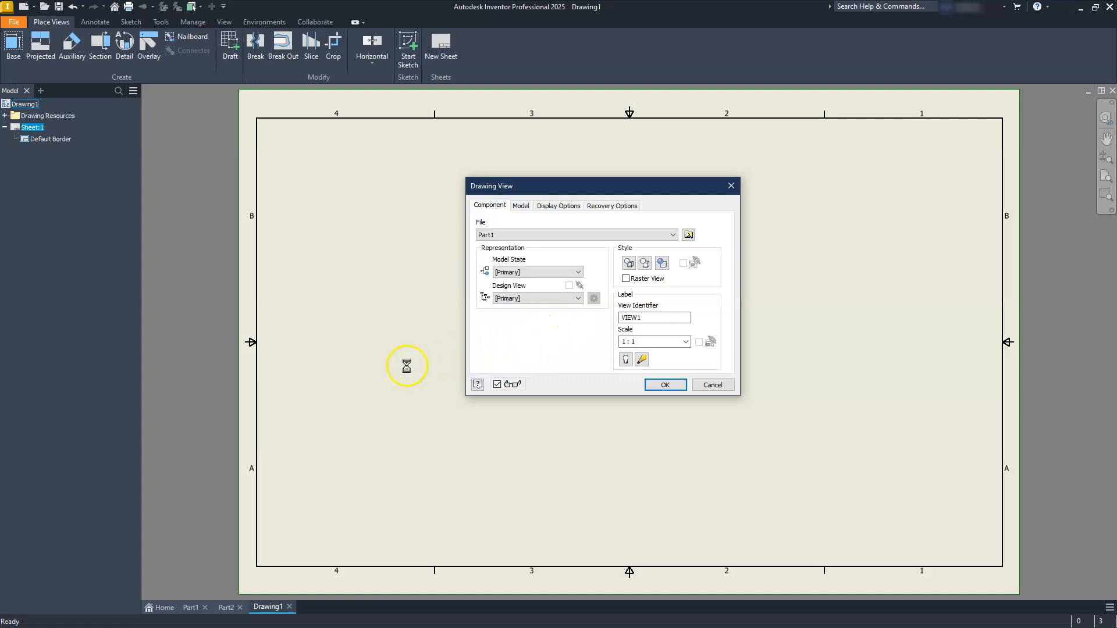
# Place Part1's front base view on the left half of the sheet at a scale of 1.5
pyautogui.moveTo(655, 199); pyautogui.dragTo(781, 117)
pyautogui.moveTo(616, 363); pyautogui.dragTo(394, 351)
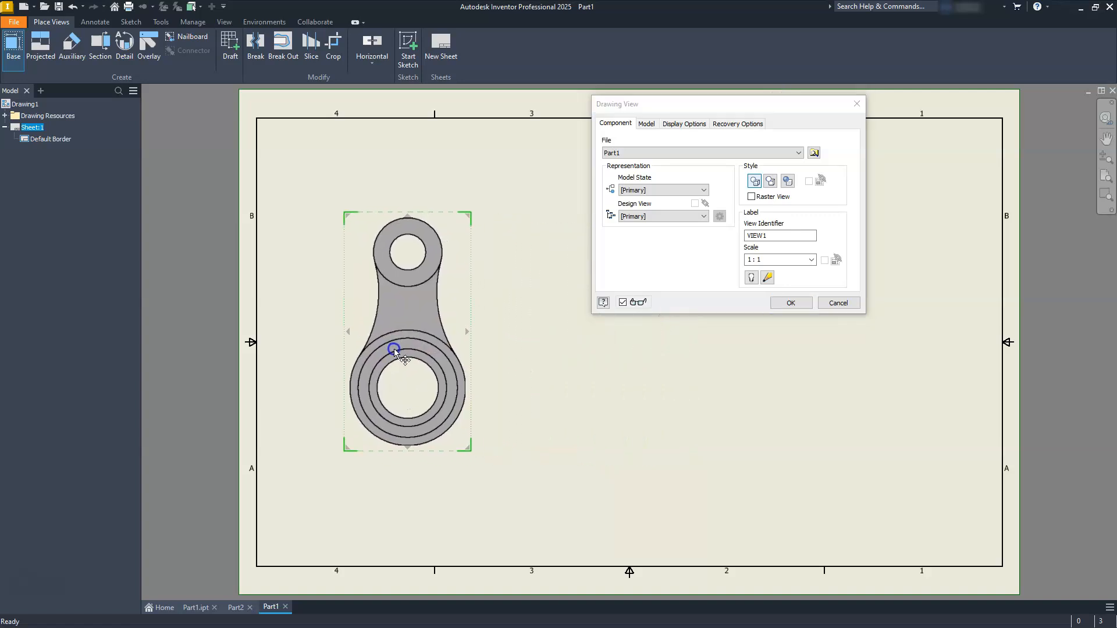
pyautogui.click(393, 351)
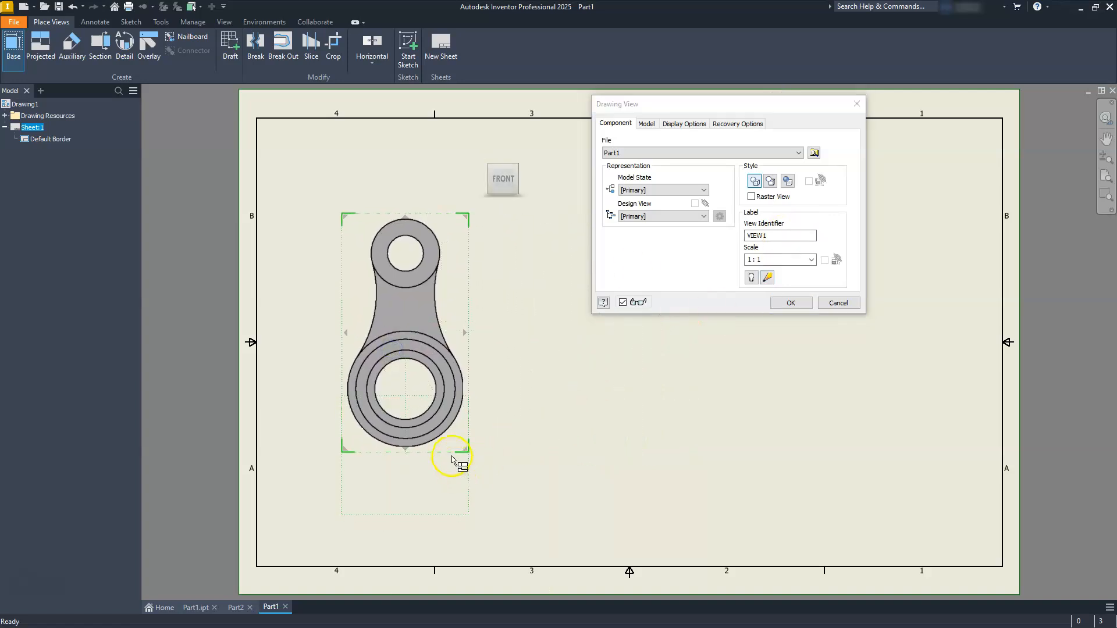
pyautogui.moveTo(469, 457); pyautogui.dragTo(524, 521)
pyautogui.click(776, 258)
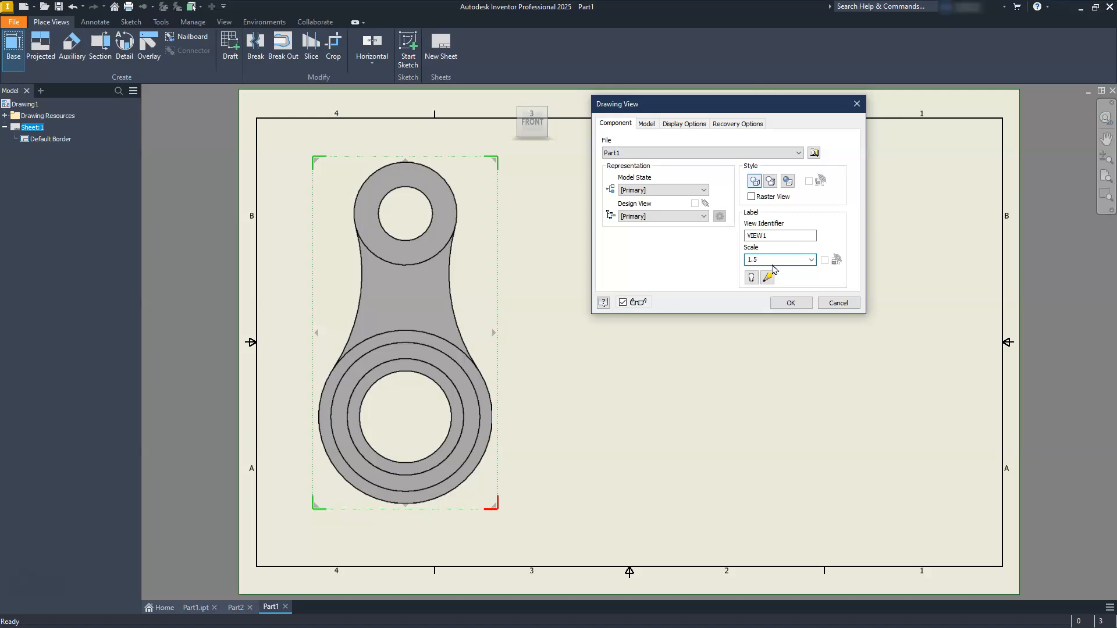
pyautogui.click(788, 304)
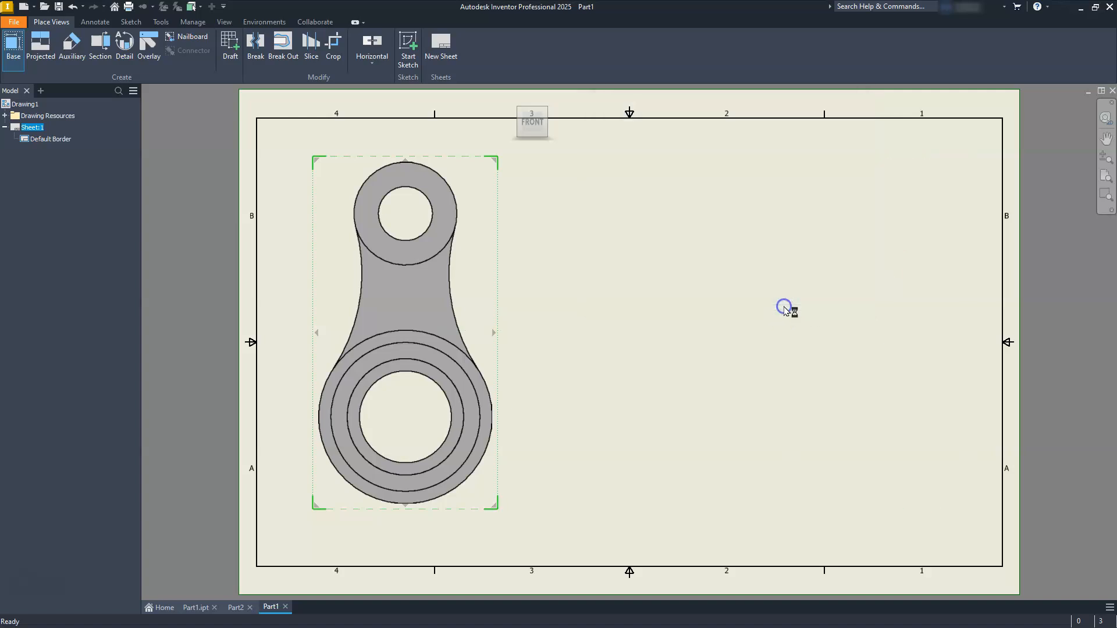
pyautogui.moveTo(500, 378); pyautogui.dragTo(517, 382)
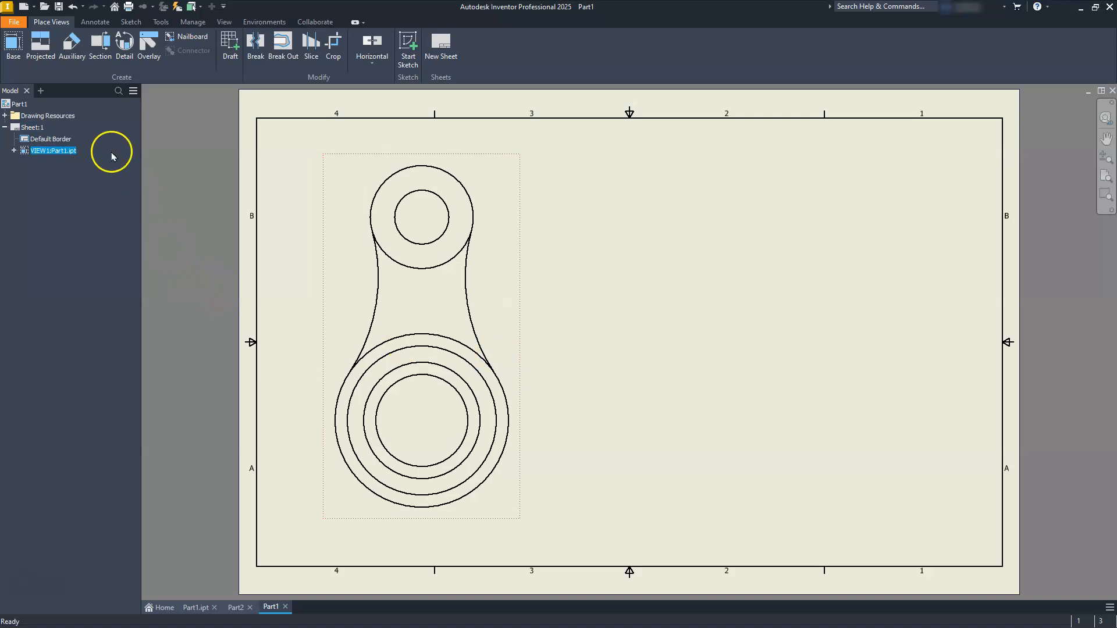
# Project an isometric view from the front view and move it to the right side of the sheet
pyautogui.click(40, 43)
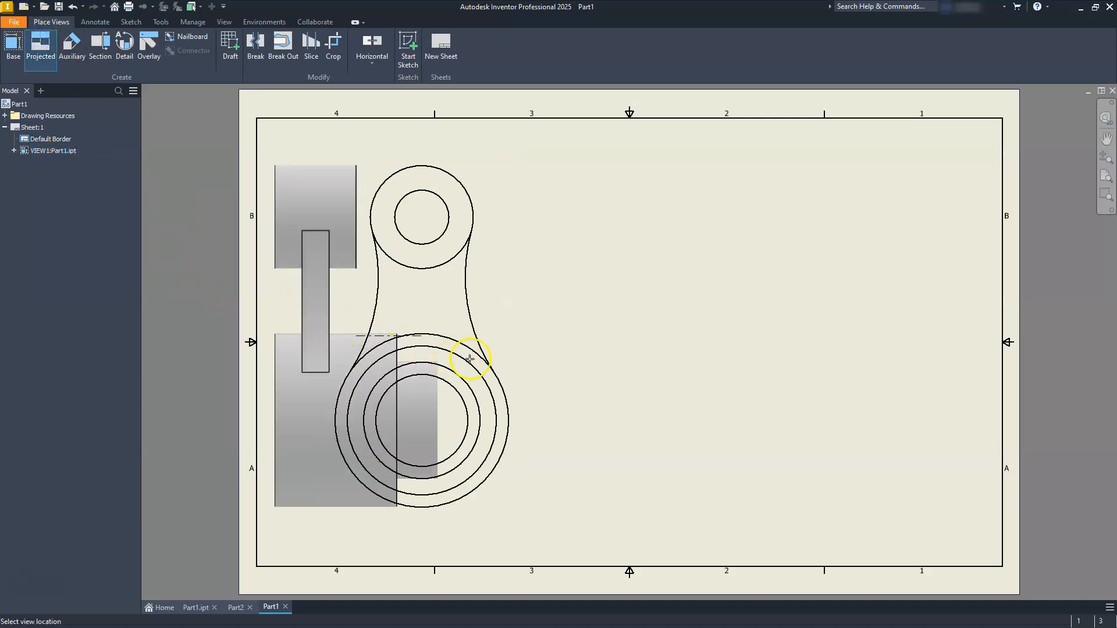
pyautogui.click(588, 160)
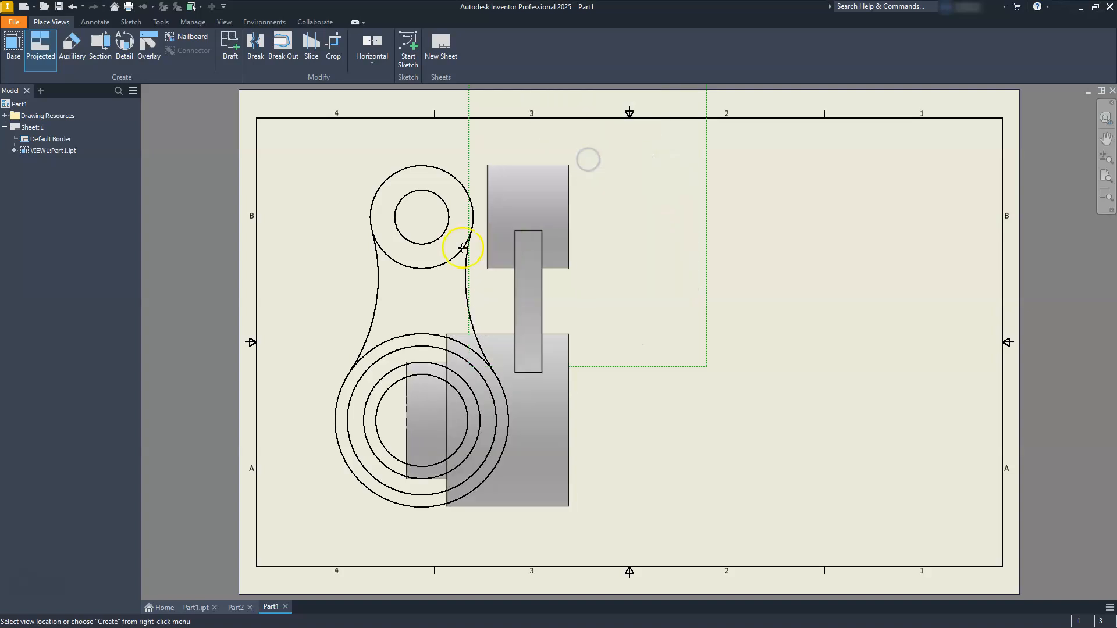
pyautogui.rightClick(674, 248)
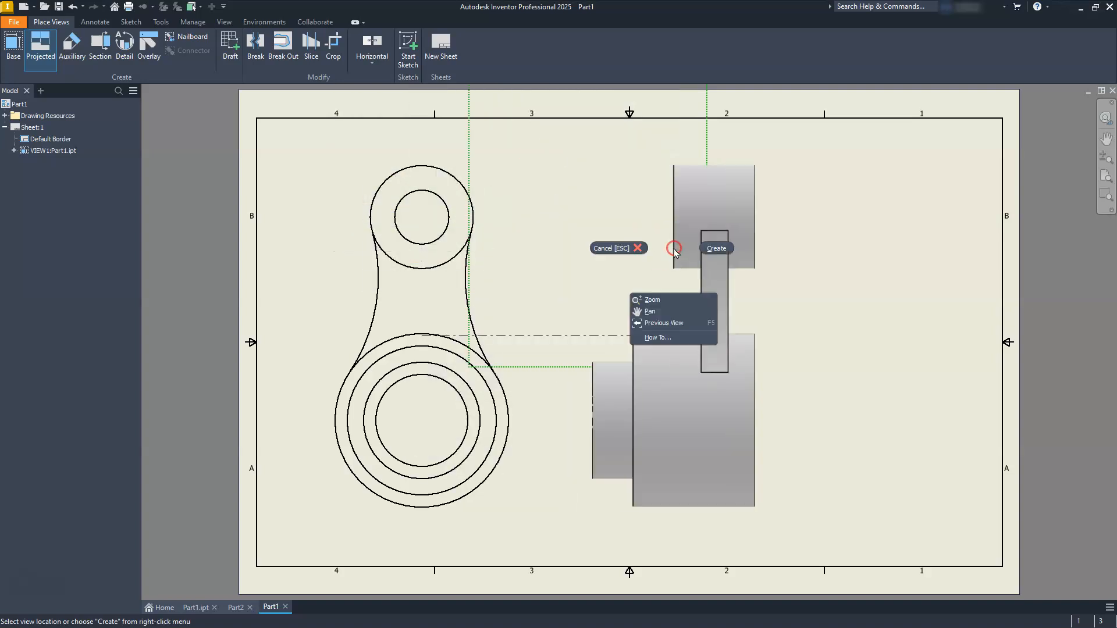
pyautogui.click(713, 250)
pyautogui.click(721, 262)
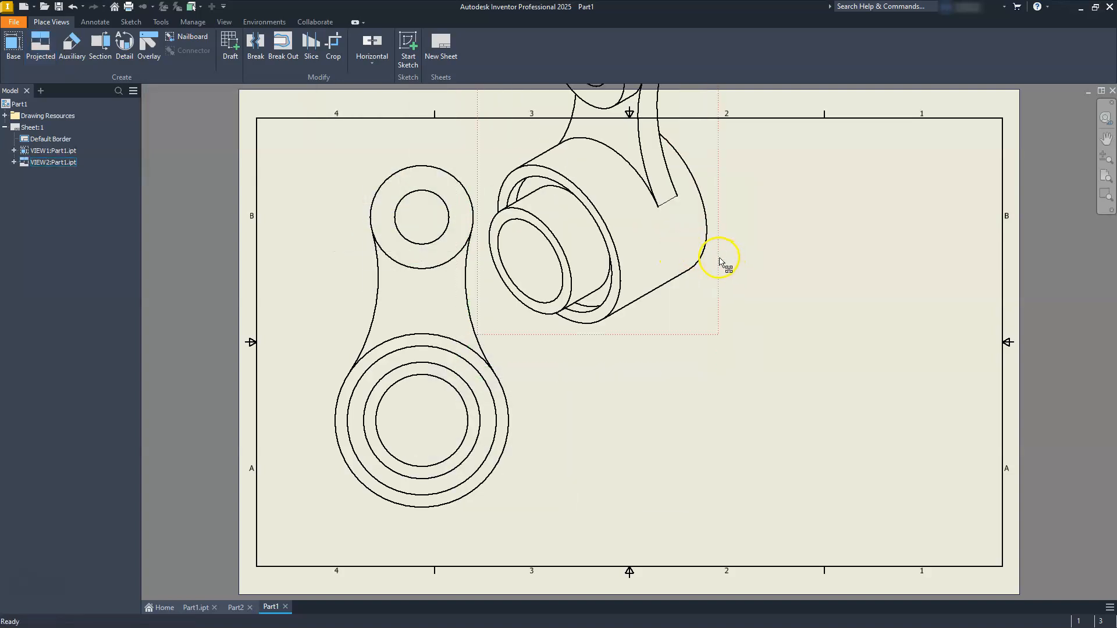
pyautogui.moveTo(720, 261)
pyautogui.mouseDown()
pyautogui.moveTo(768, 331)
pyautogui.moveTo(1005, 462)
pyautogui.moveTo(1001, 435)
pyautogui.mouseUp()
pyautogui.click(558, 384)
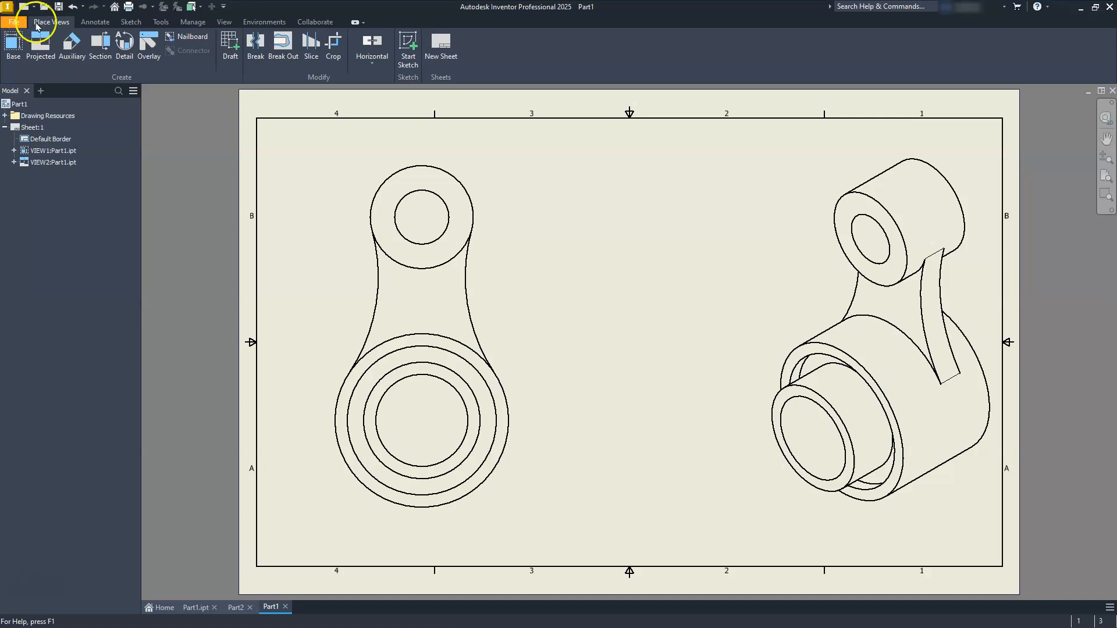
# Create full section view A at scale 1.5 along a vertical line through the front view's hole centers, placing it between the two existing views
pyautogui.click(94, 22)
pyautogui.click(54, 23)
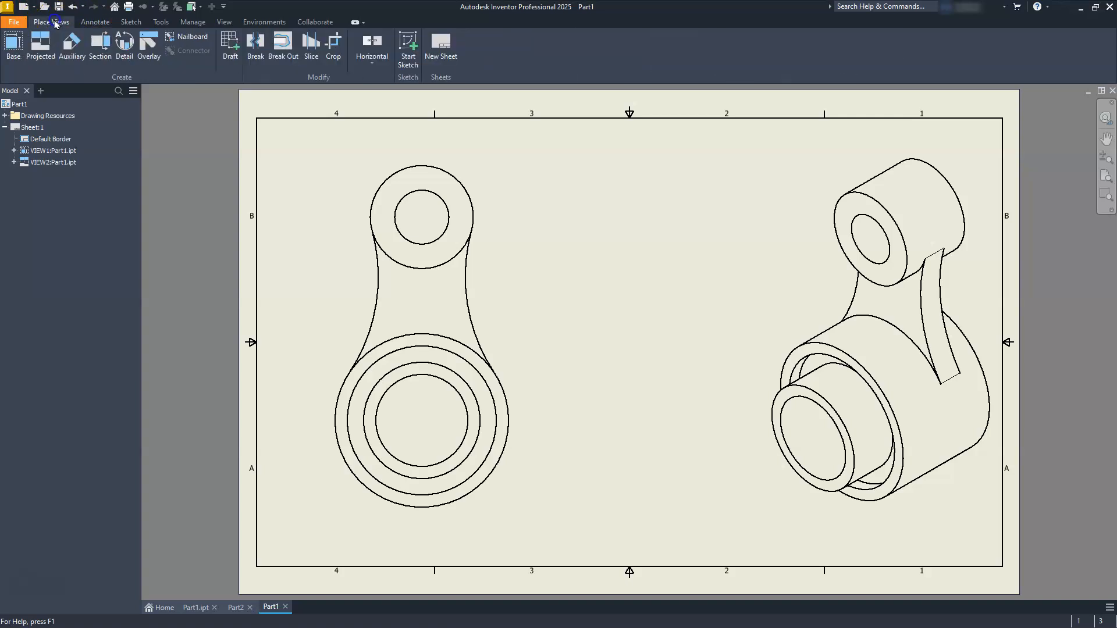
pyautogui.click(100, 44)
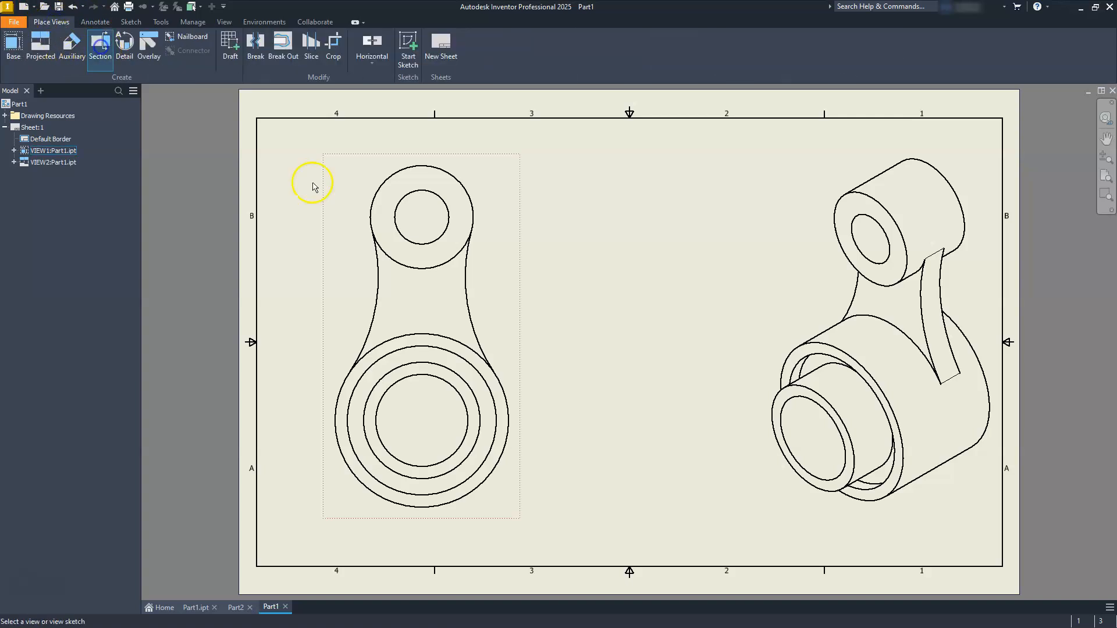
pyautogui.click(498, 250)
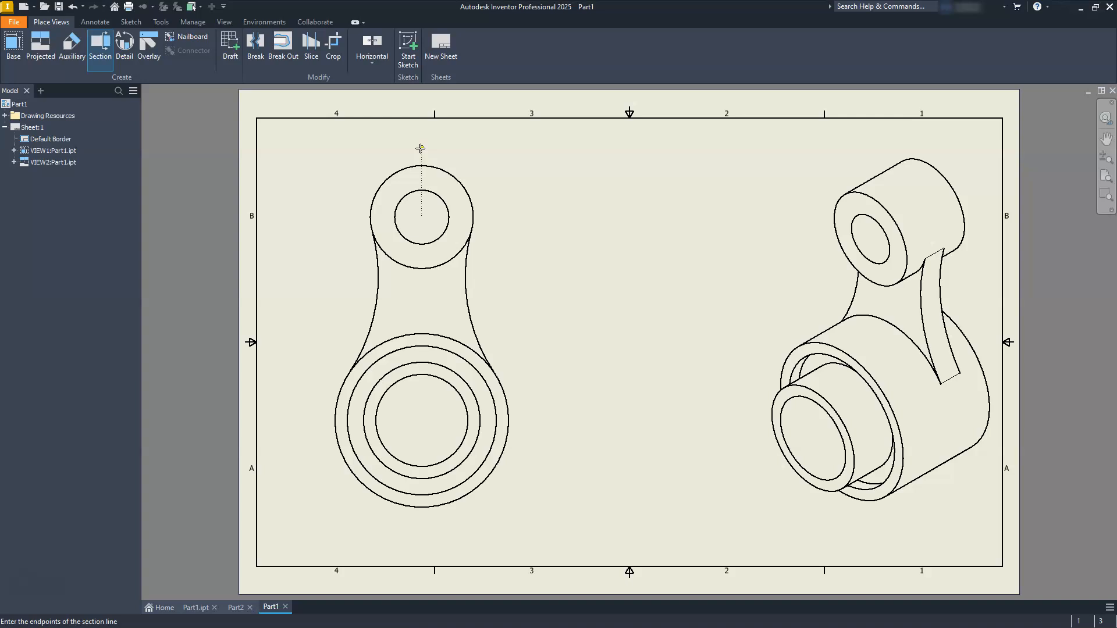
pyautogui.click(422, 524)
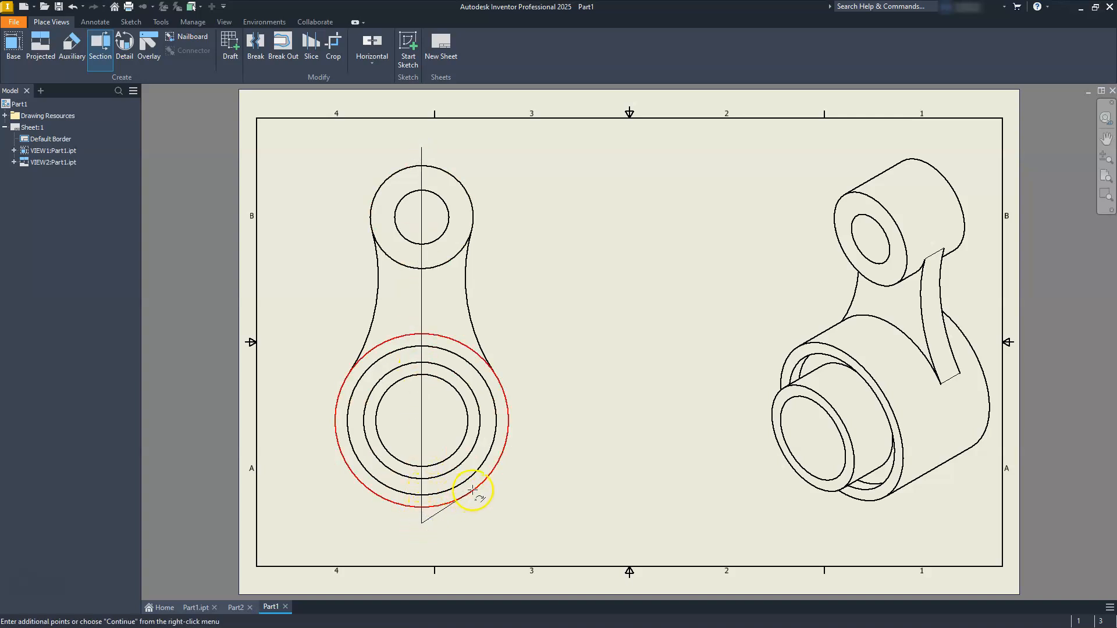
pyautogui.rightClick(548, 404)
pyautogui.click(595, 403)
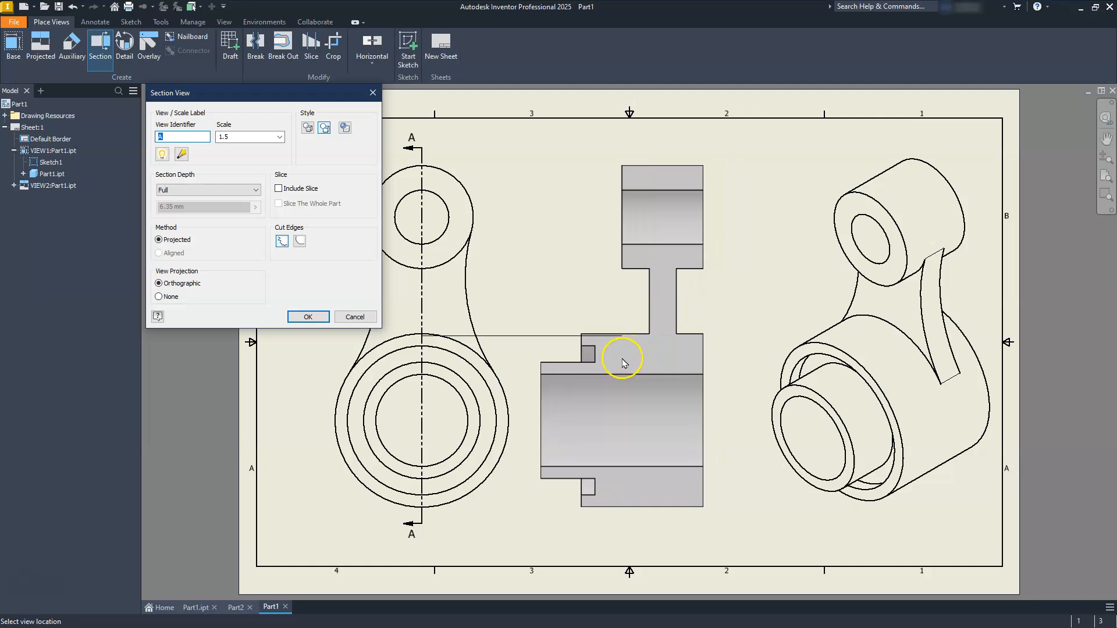
pyautogui.click(625, 359)
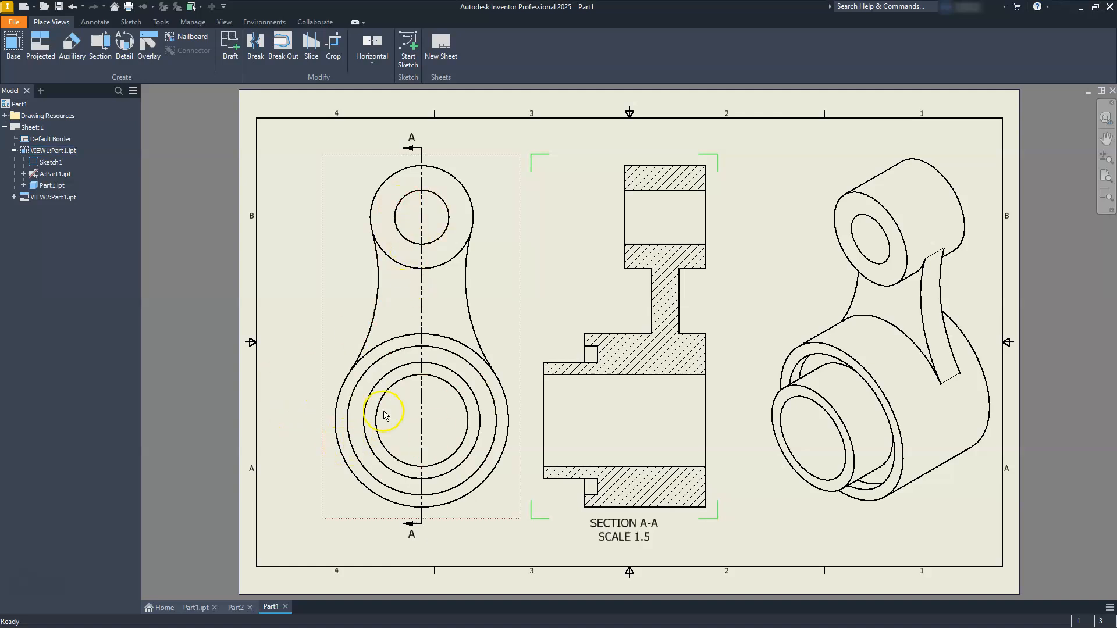
# Turn off Show Entire Line for the A-A section line on the front view
pyautogui.moveTo(422, 324); pyautogui.dragTo(423, 325)
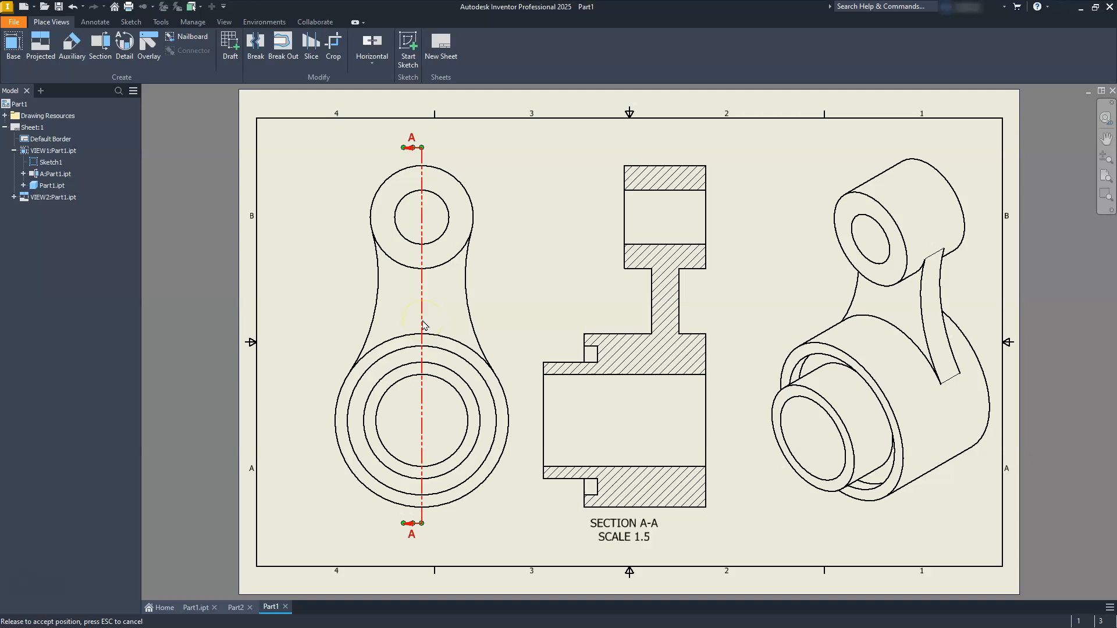
pyautogui.rightClick(423, 324)
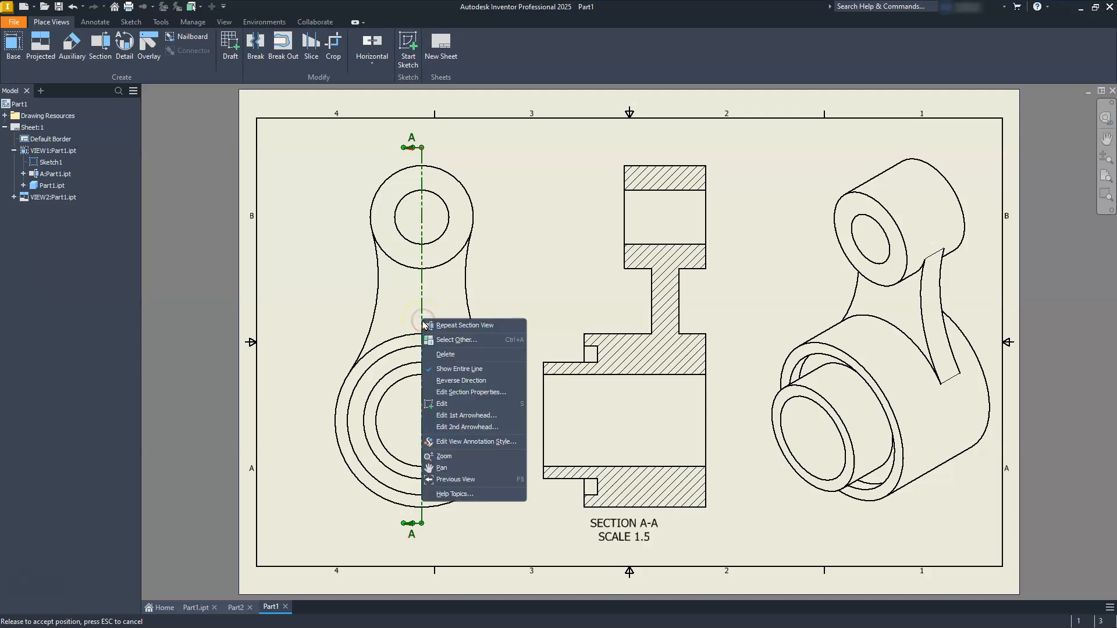
pyautogui.click(466, 369)
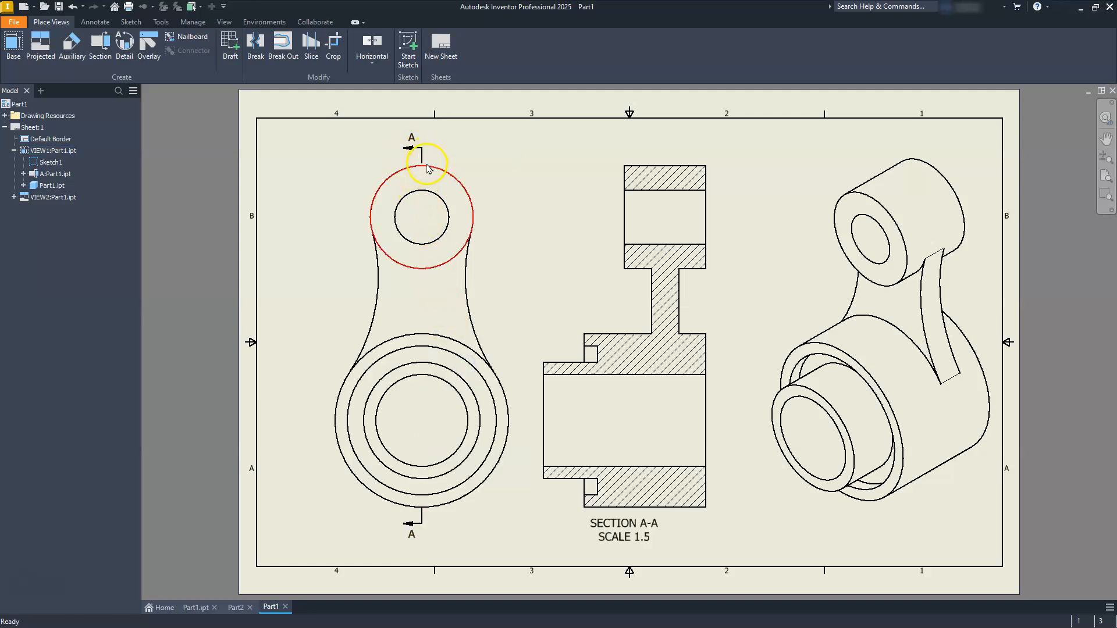
# Add center marks to the upper and lower bosses in the front view
pyautogui.click(94, 23)
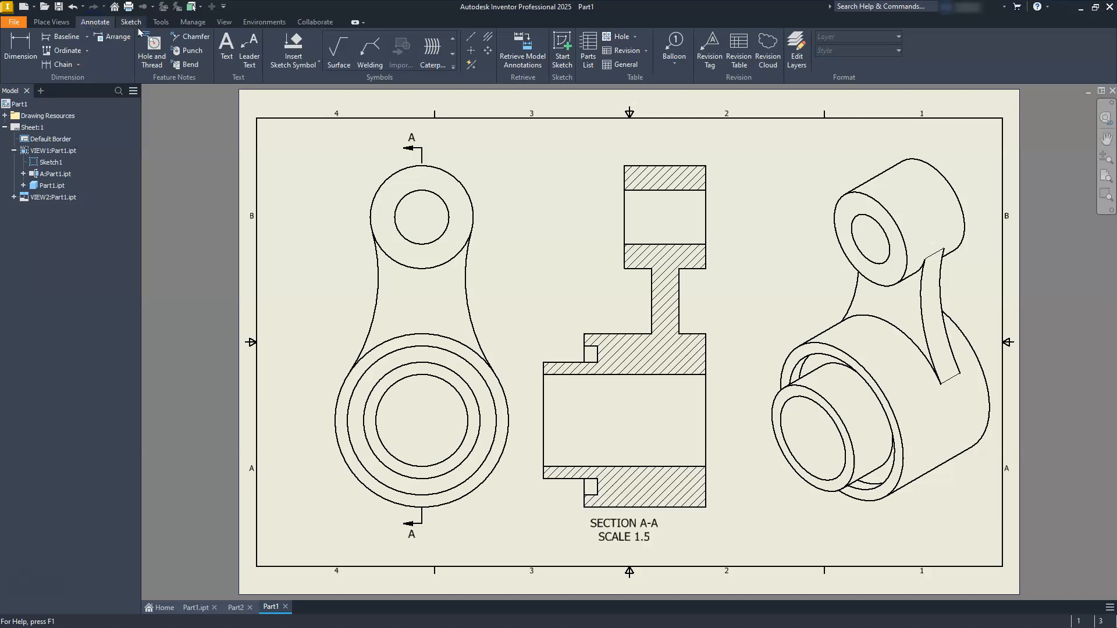
pyautogui.click(471, 50)
pyautogui.click(460, 182)
pyautogui.click(463, 489)
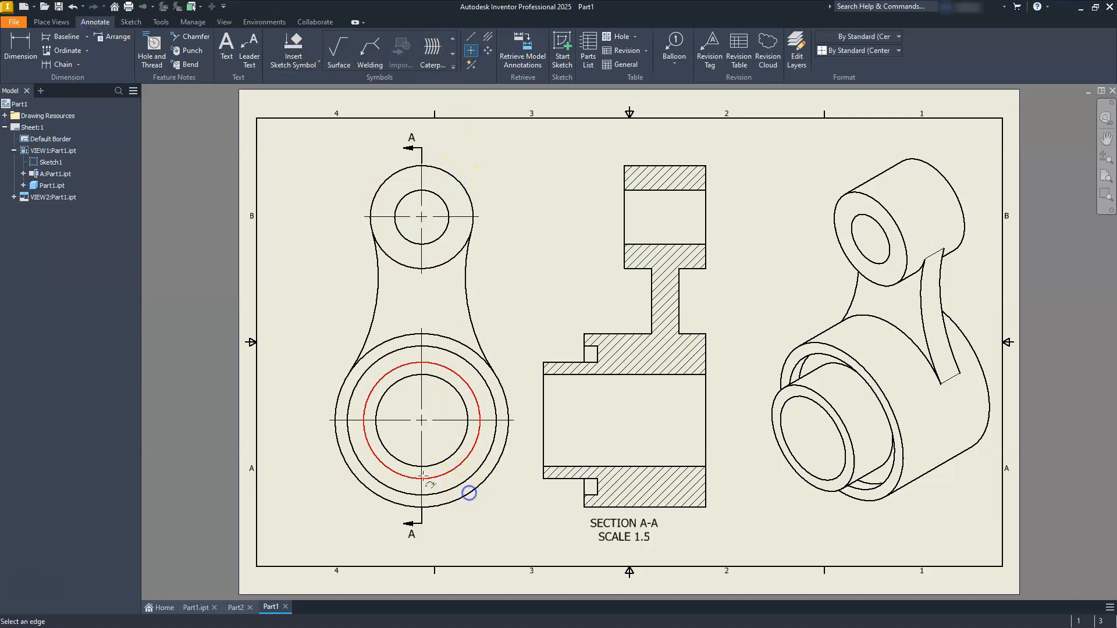
# Try to connect the front view's two center marks with a vertical centerline
pyautogui.click(470, 38)
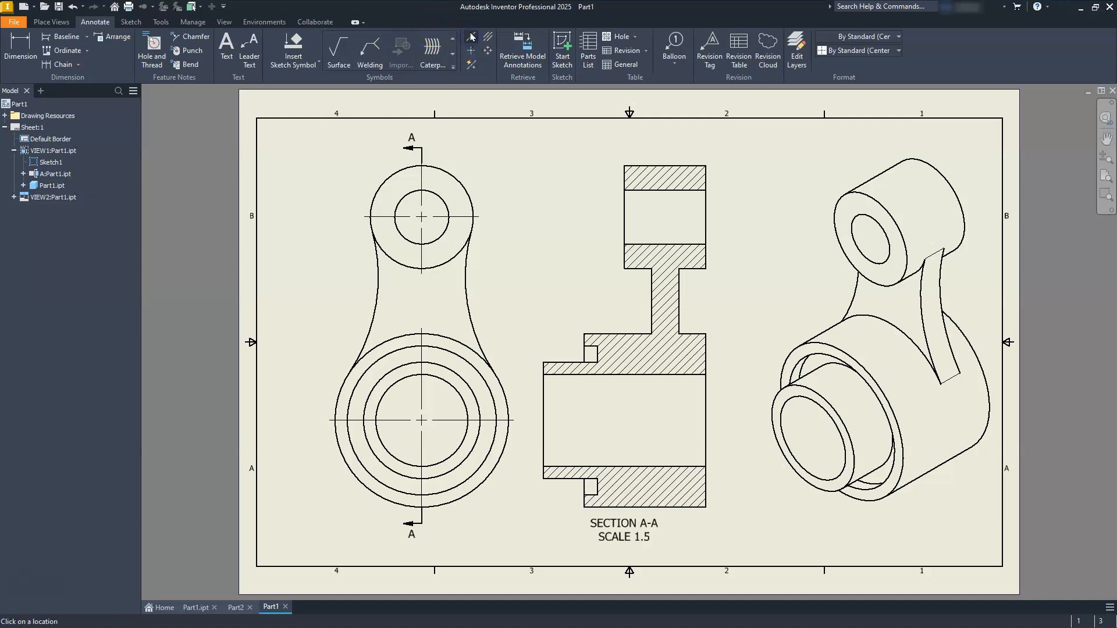
pyautogui.click(421, 332)
pyautogui.click(422, 254)
pyautogui.moveTo(644, 344)
pyautogui.mouseDown(button='middle')
pyautogui.moveTo(594, 305)
pyautogui.moveTo(577, 338)
pyautogui.mouseUp(button='middle')
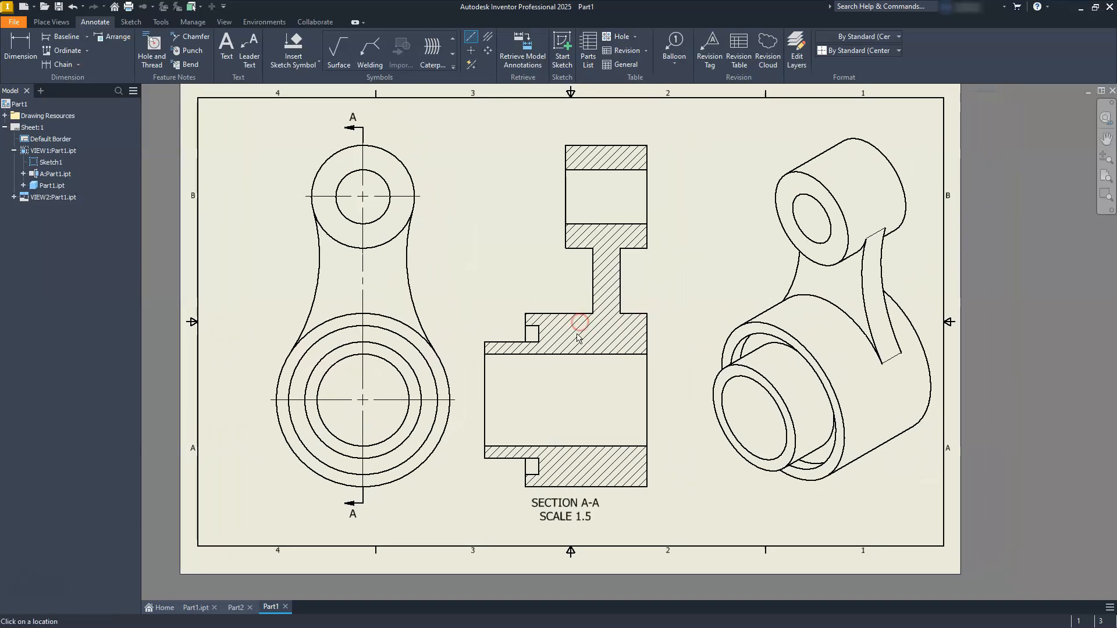
# Add bisector centerlines through both bores in section A-A and shift the section view slightly to the right
pyautogui.click(487, 36)
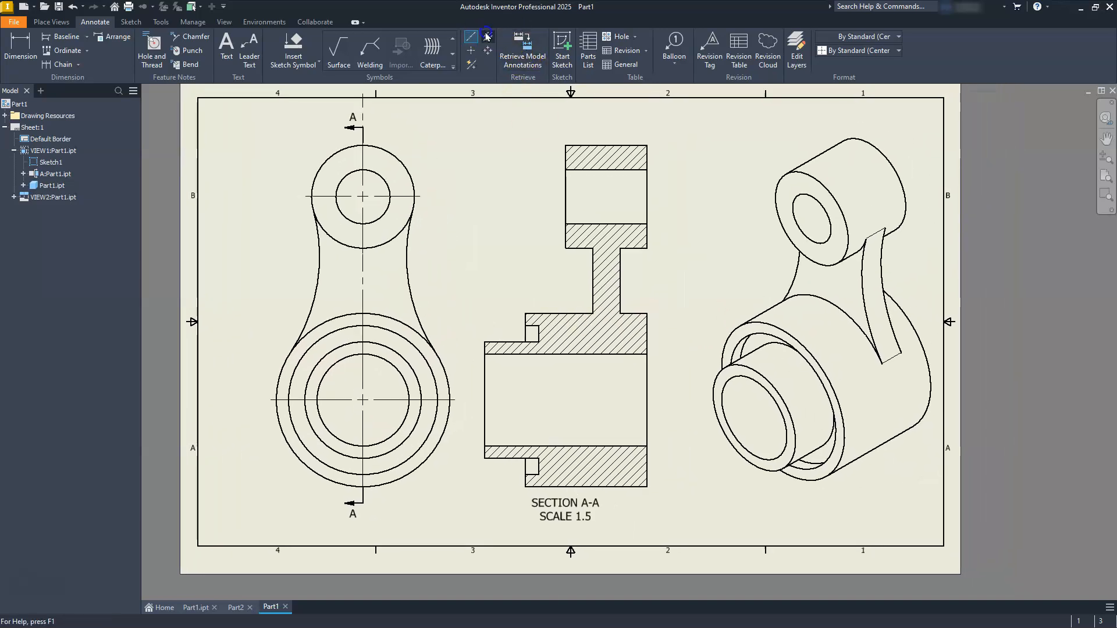
pyautogui.click(601, 223)
pyautogui.click(590, 169)
pyautogui.click(547, 446)
pyautogui.click(558, 353)
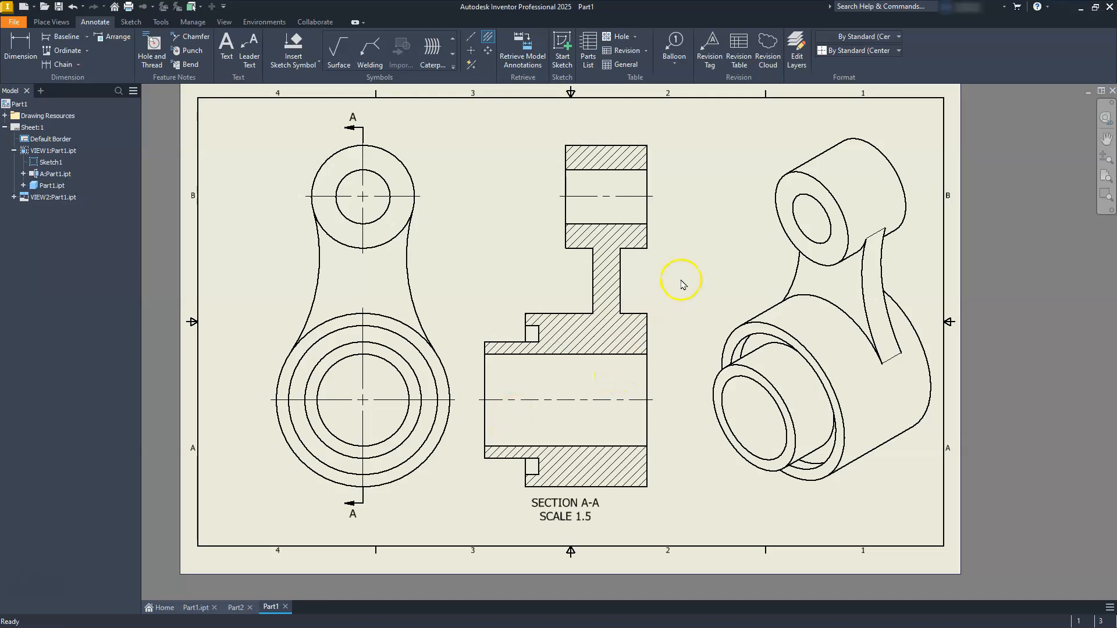
pyautogui.press('Escape')
pyautogui.moveTo(658, 256); pyautogui.dragTo(665, 256)
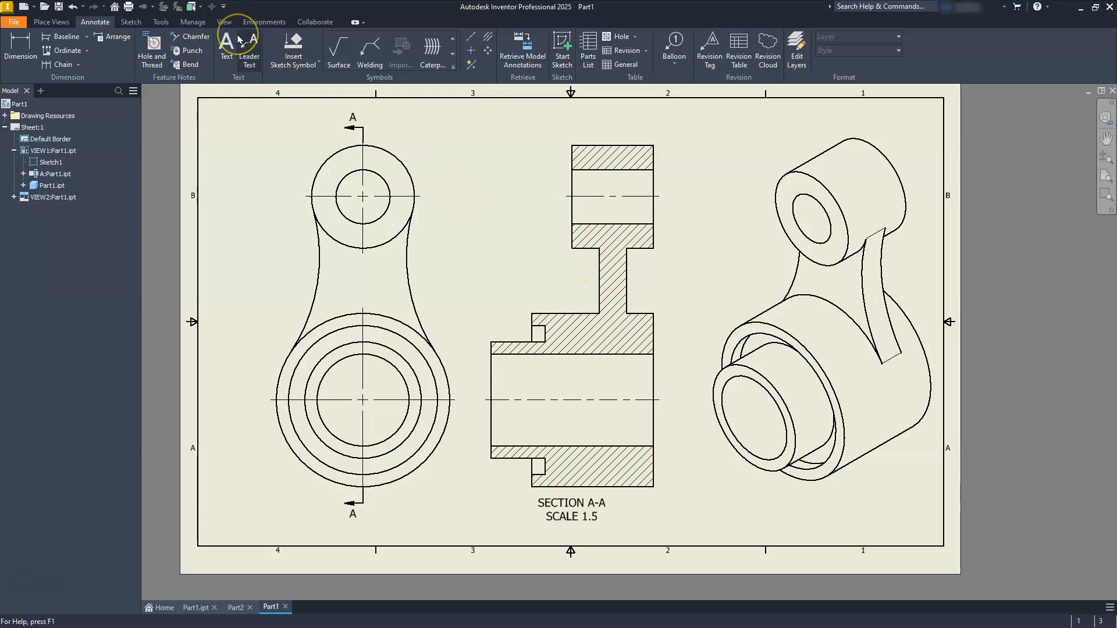
# Dimension the diameters of all four concentric circles of the lower boss in the front view
pyautogui.click(19, 45)
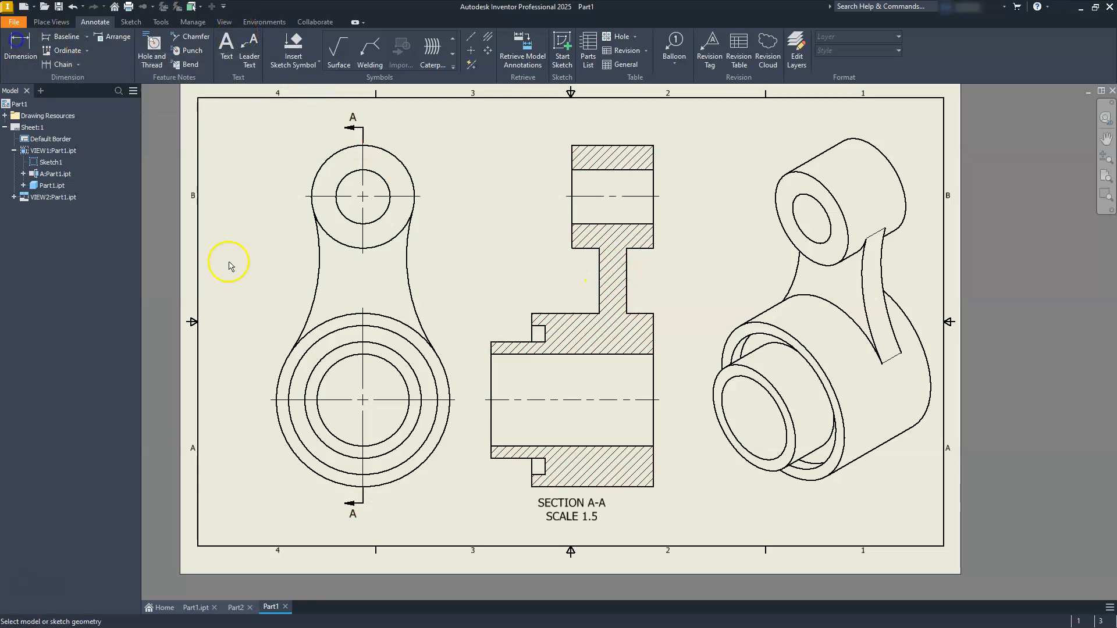
pyautogui.click(285, 447)
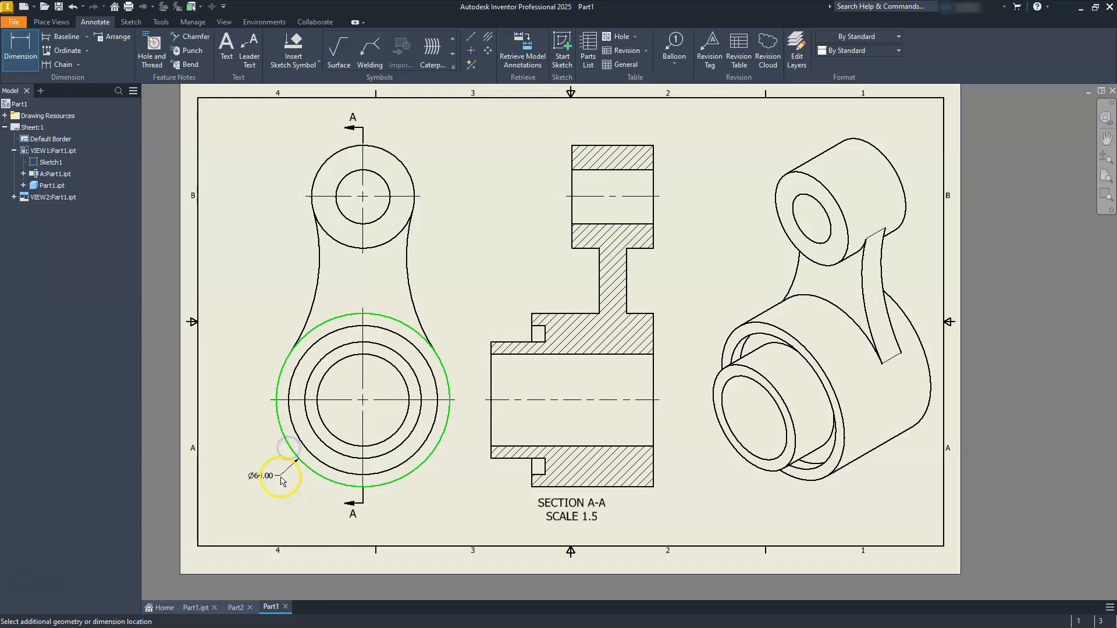
pyautogui.click(286, 476)
pyautogui.click(304, 350)
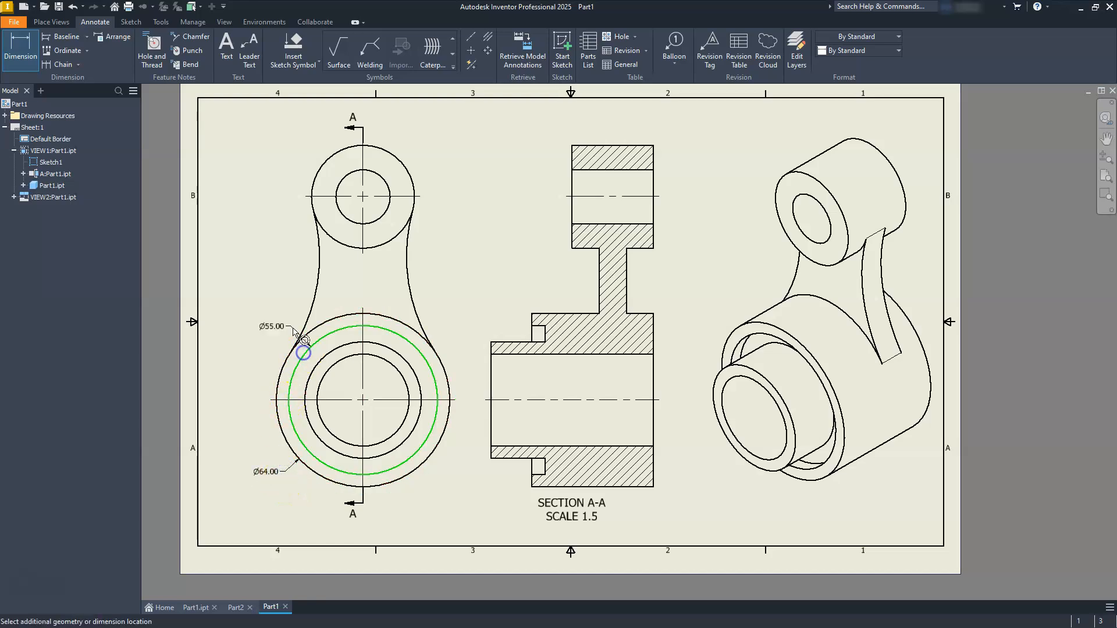
pyautogui.click(274, 316)
pyautogui.click(413, 371)
pyautogui.click(441, 334)
pyautogui.click(394, 441)
pyautogui.click(426, 482)
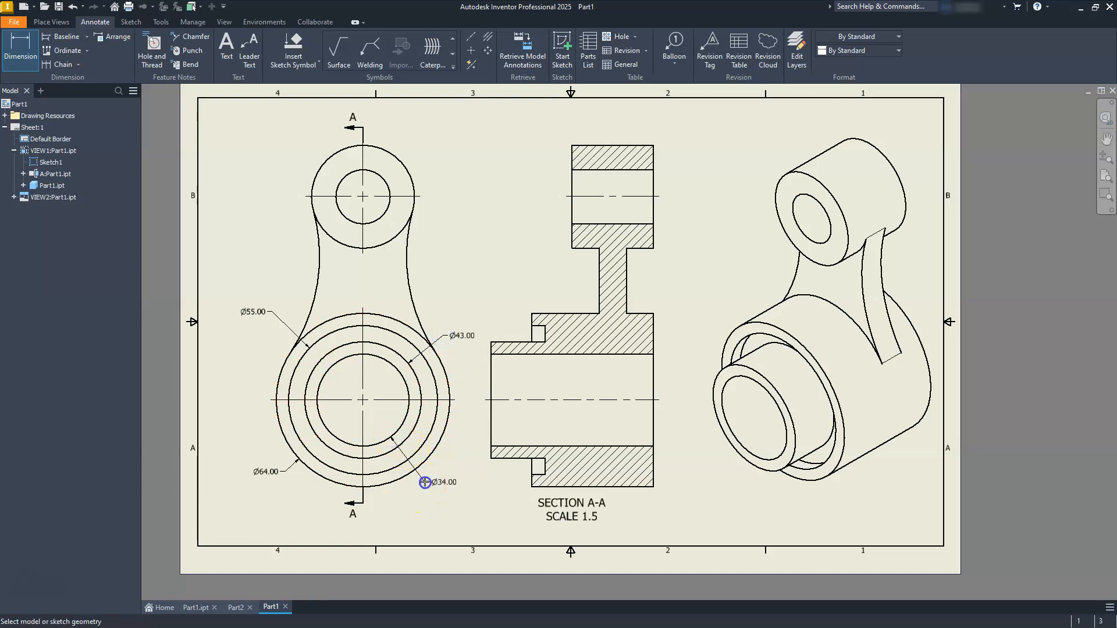
# Dimension the diameters of the upper boss's hole and outer circle in the front view
pyautogui.click(389, 187)
pyautogui.click(408, 145)
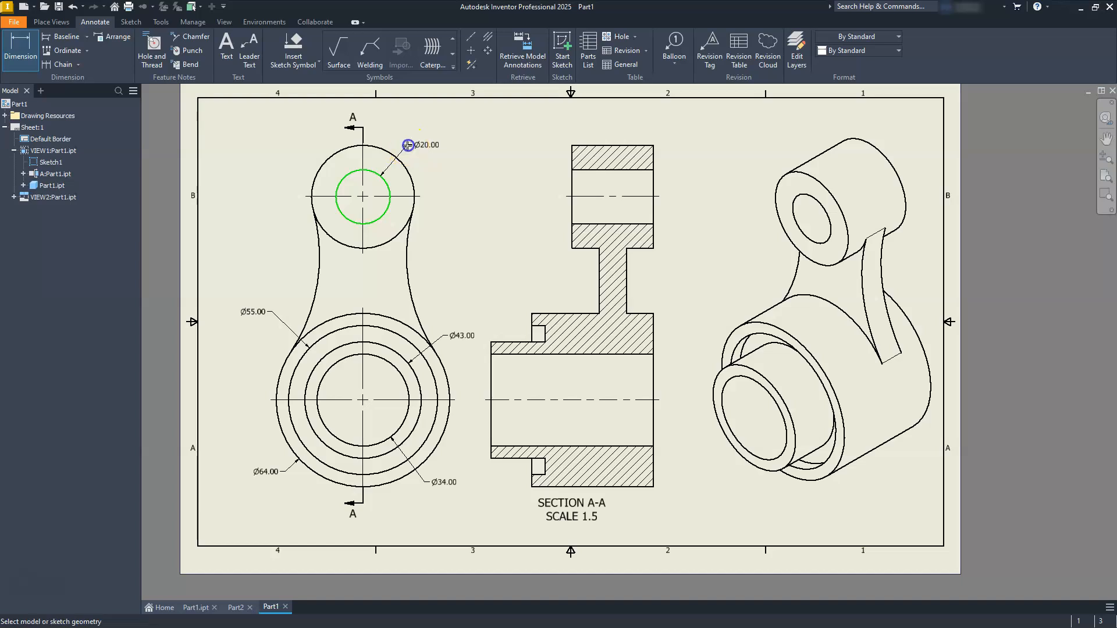
pyautogui.click(318, 171)
pyautogui.click(306, 145)
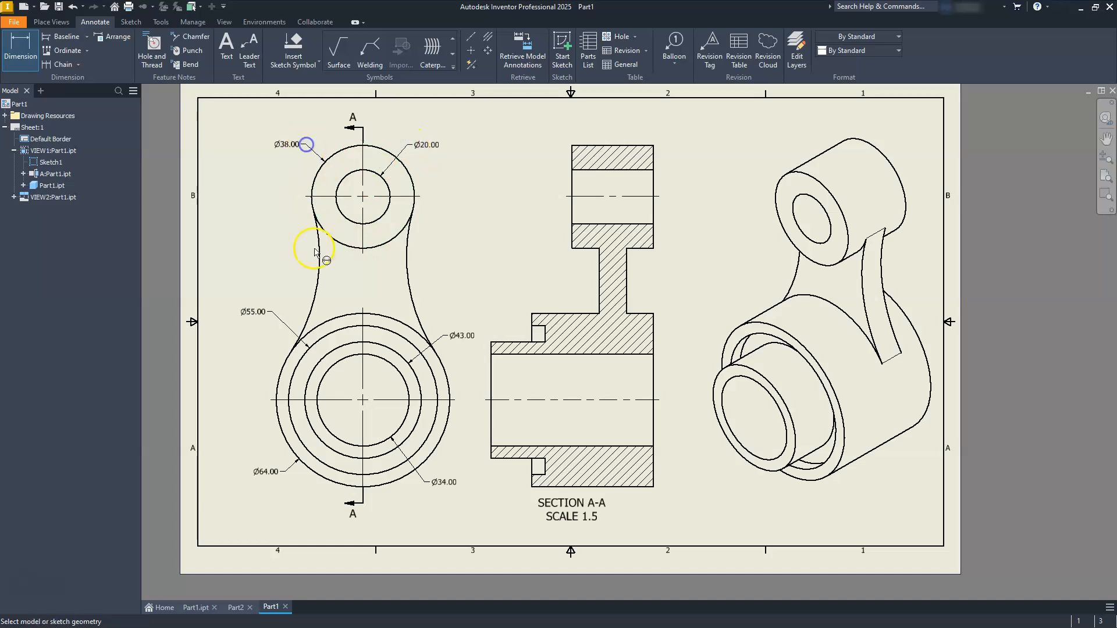
pyautogui.click(314, 285)
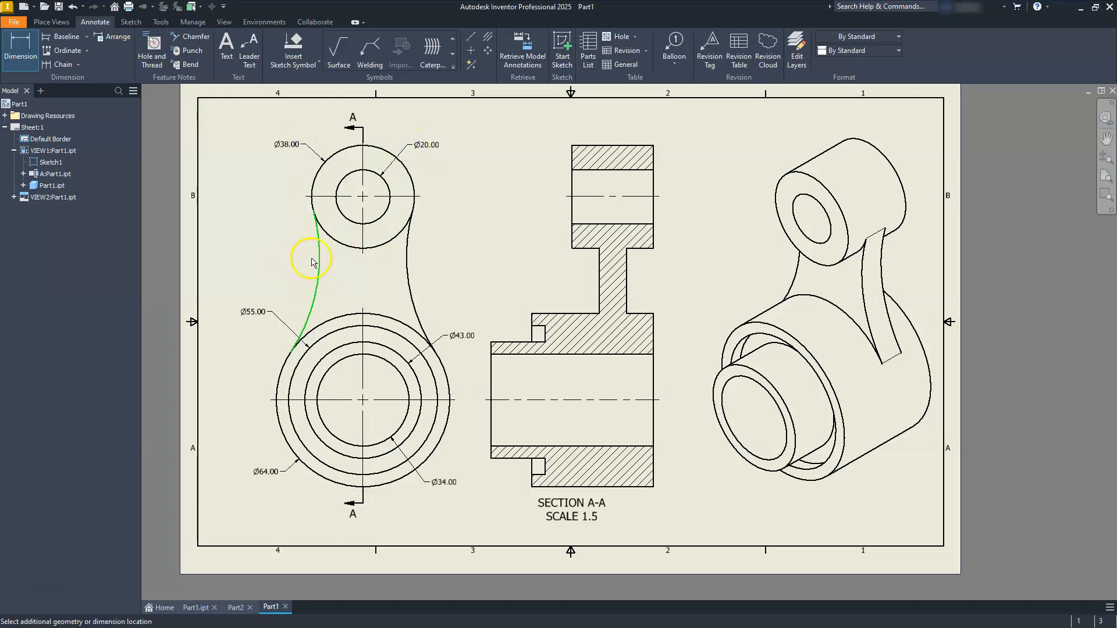
pyautogui.press('Escape')
pyautogui.press('Escape')
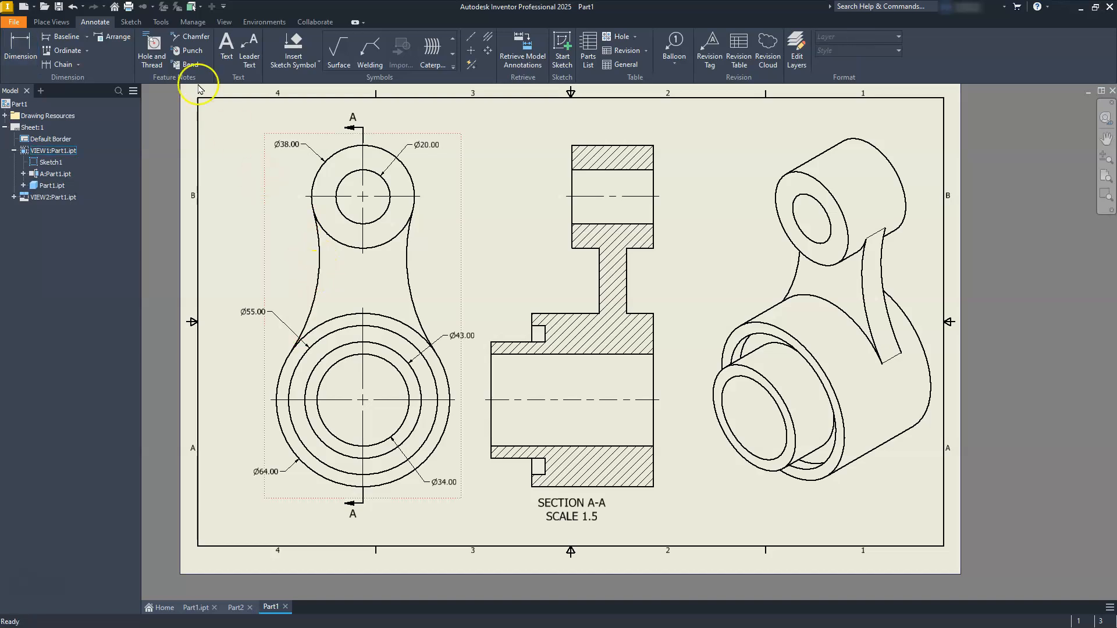
# Add radius dimensions to the left and right side arcs of the link in the front view
pyautogui.click(19, 50)
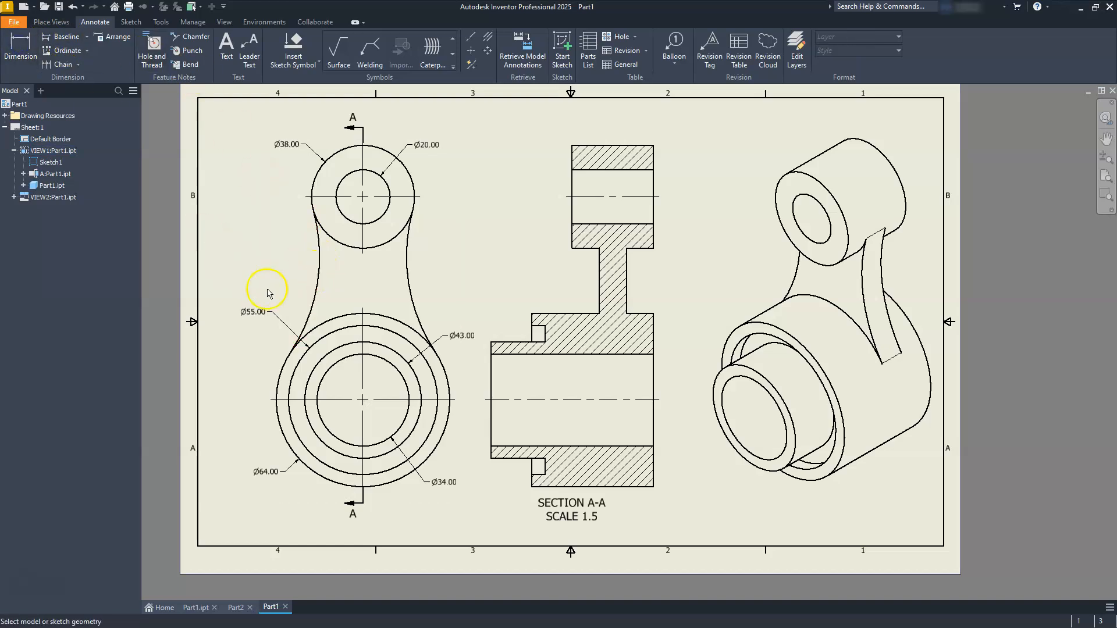
pyautogui.click(312, 293)
pyautogui.click(287, 278)
pyautogui.click(415, 299)
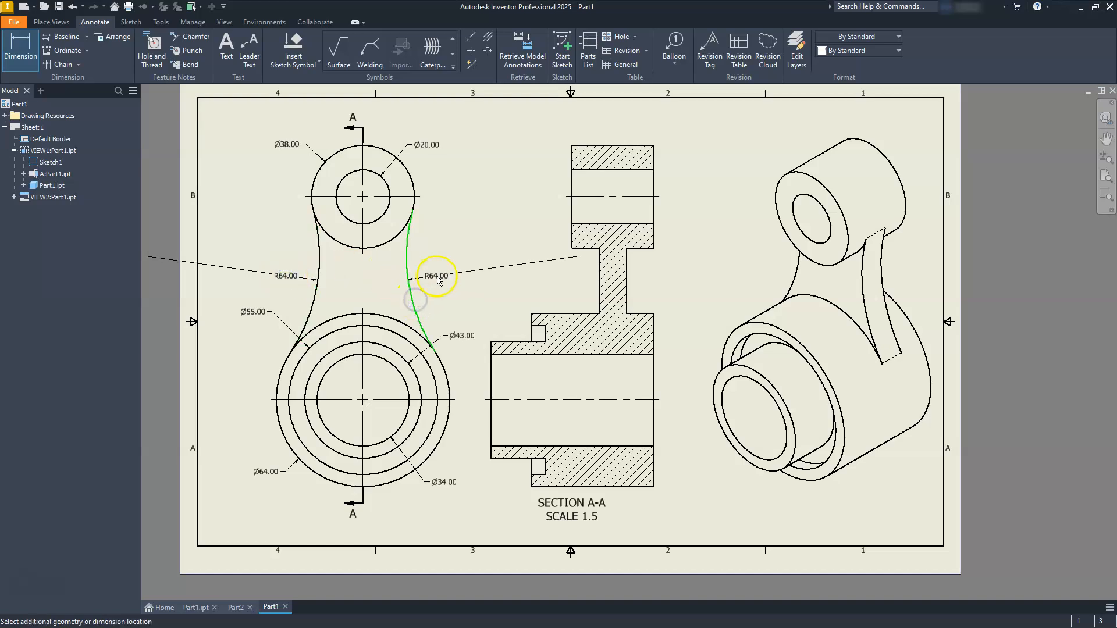
pyautogui.click(435, 282)
pyautogui.press('Escape')
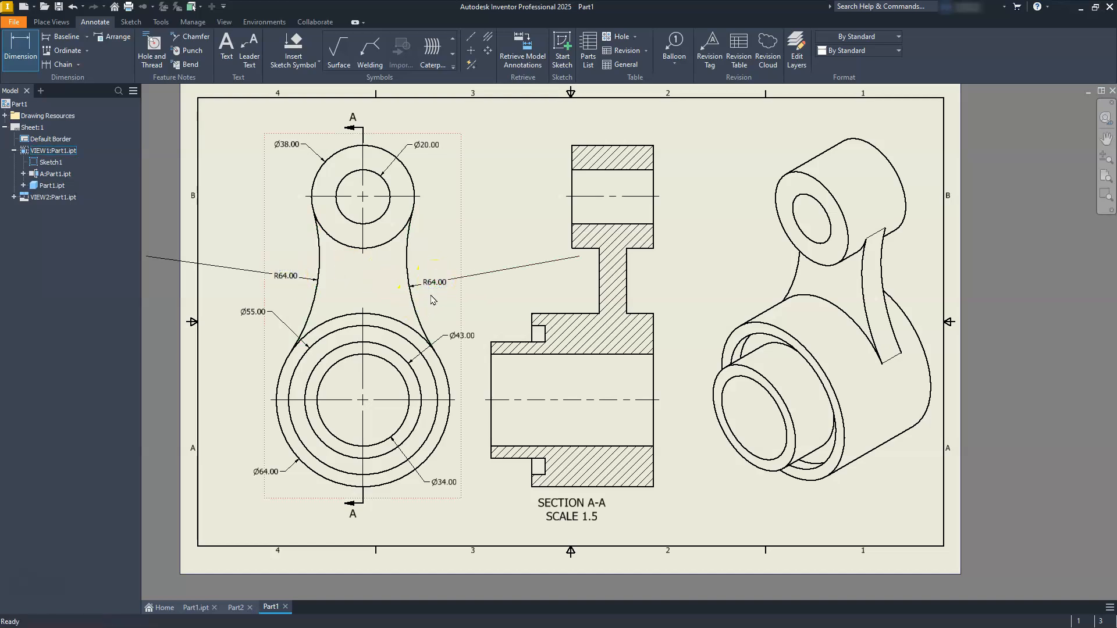
# Apply the Jogged option to both side-arc radius dimensions in the front view
pyautogui.rightClick(433, 286)
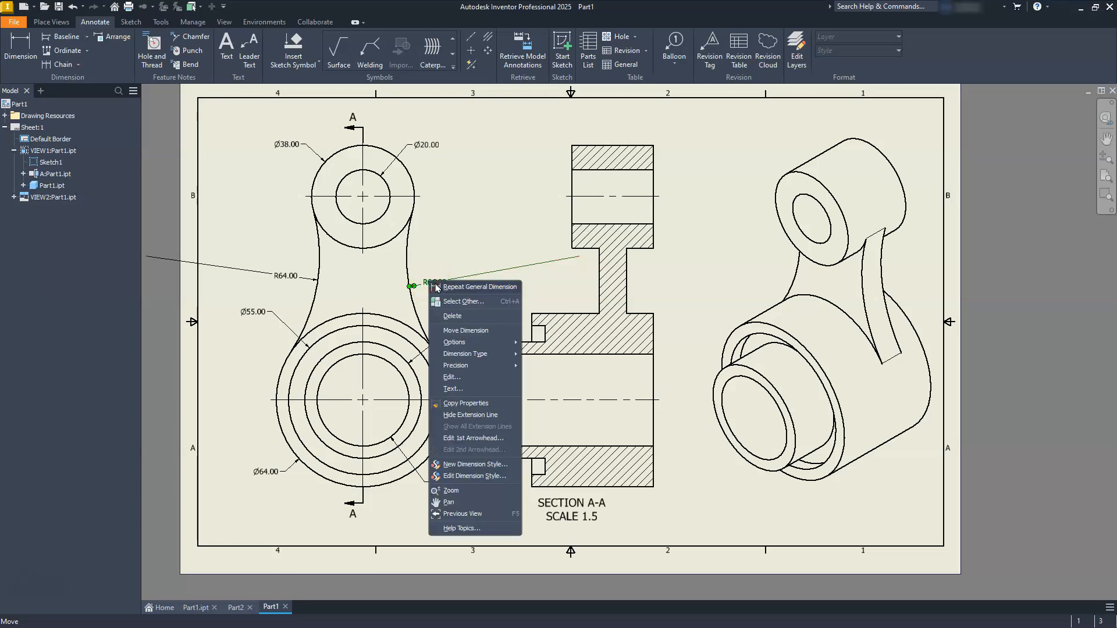
pyautogui.click(437, 287)
pyautogui.rightClick(468, 278)
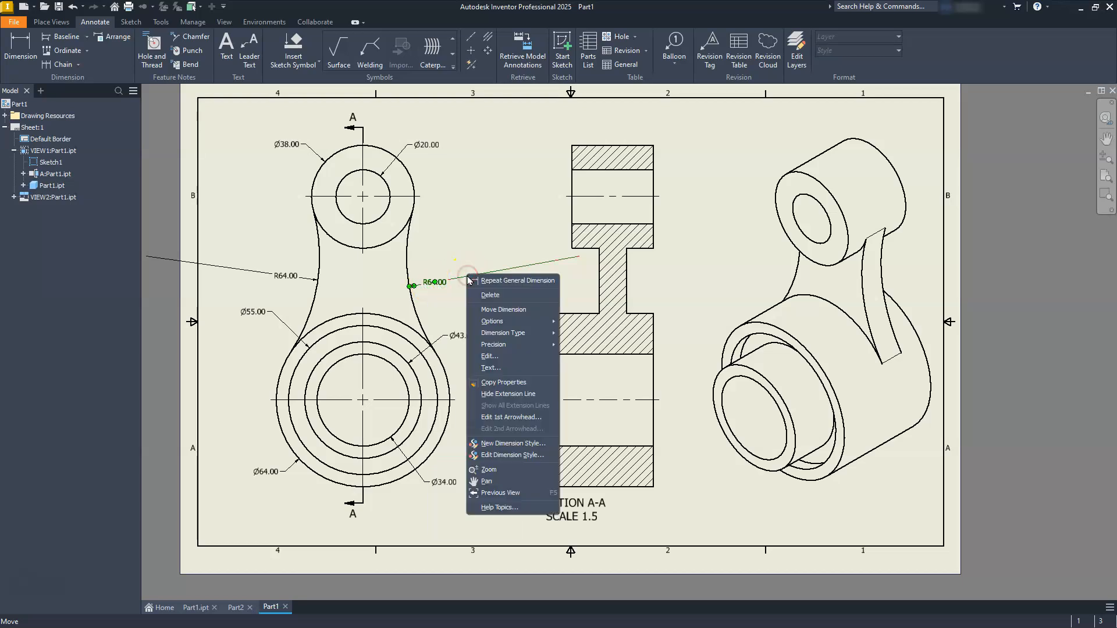
pyautogui.moveTo(504, 341)
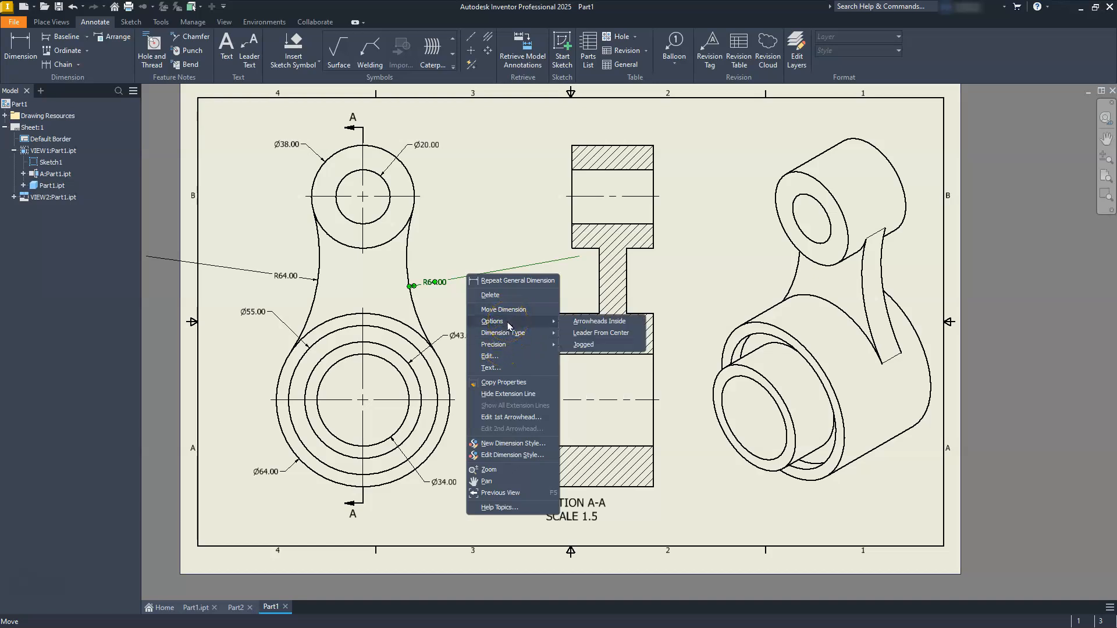
pyautogui.click(585, 345)
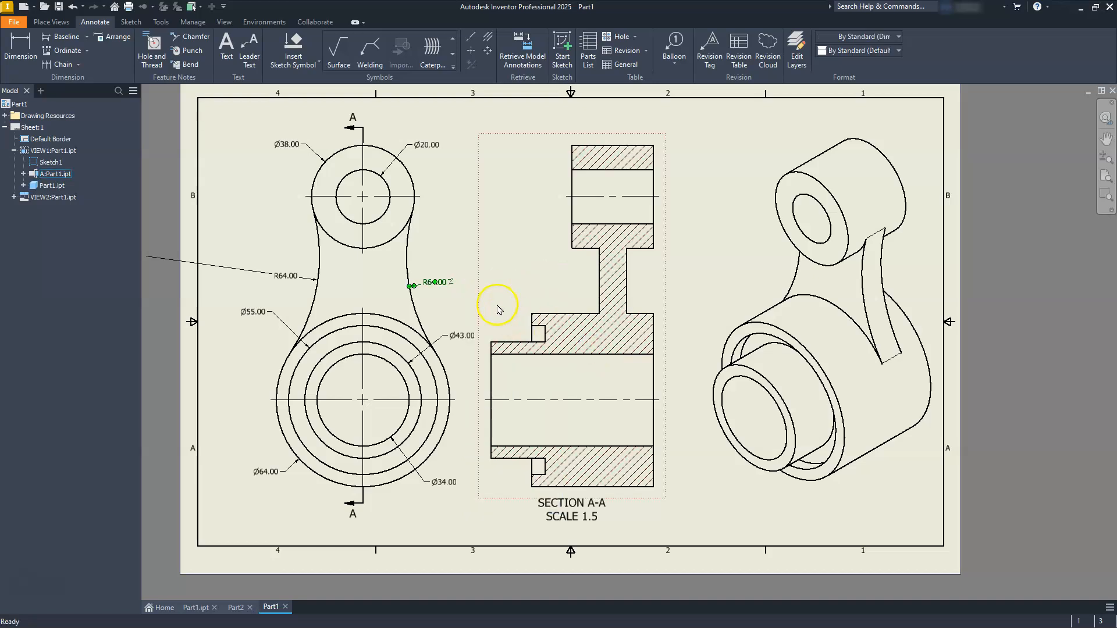
pyautogui.rightClick(236, 269)
pyautogui.moveTo(263, 317)
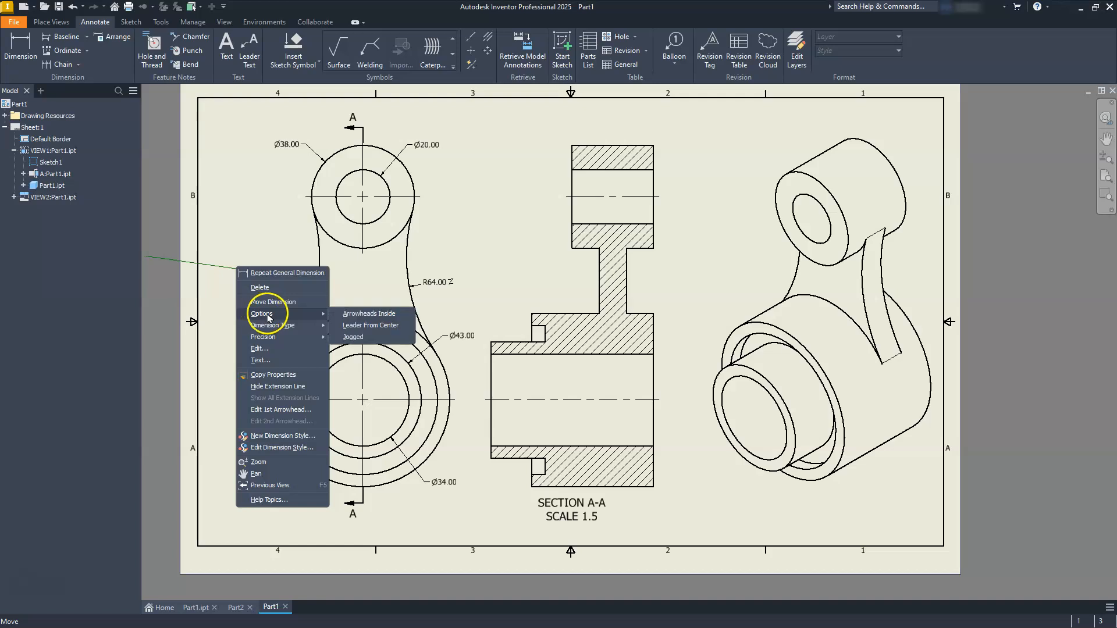
pyautogui.click(351, 345)
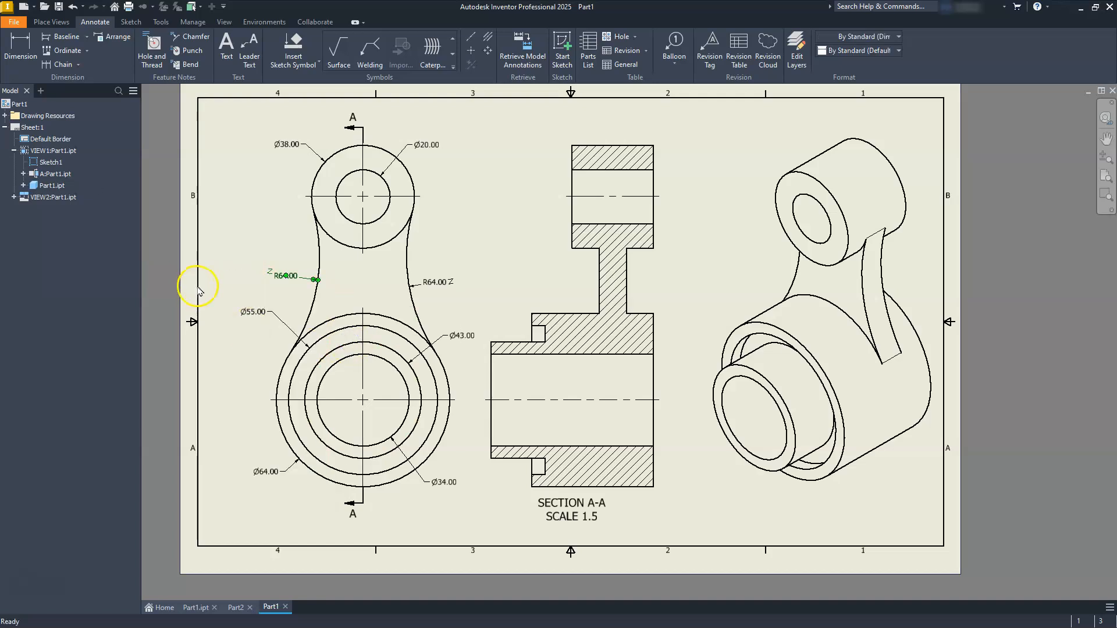
pyautogui.click(473, 255)
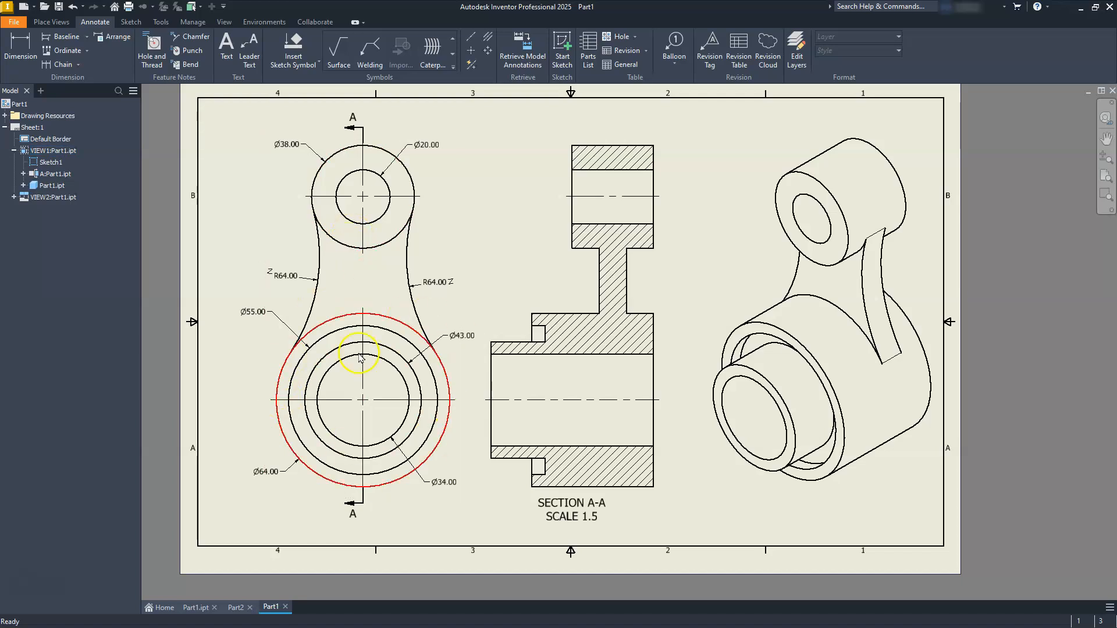
pyautogui.moveTo(361, 409); pyautogui.dragTo(365, 298, button='middle')
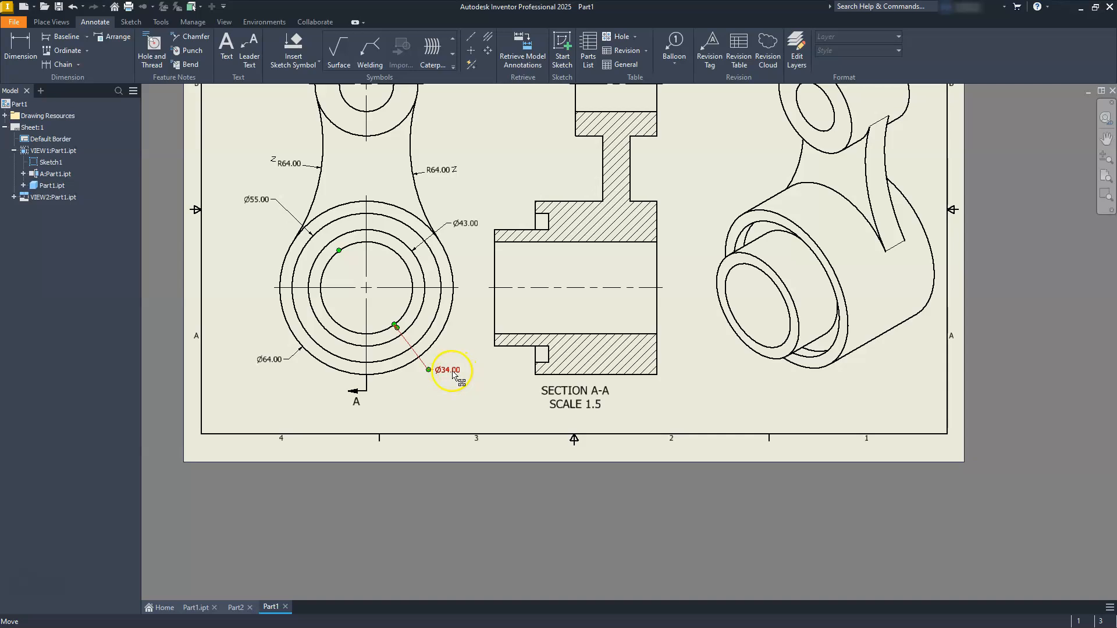
# Move the section A-A label farther below the section view to make room for dimensions
pyautogui.scroll(3, 560, 420)
pyautogui.moveTo(598, 362); pyautogui.dragTo(605, 409)
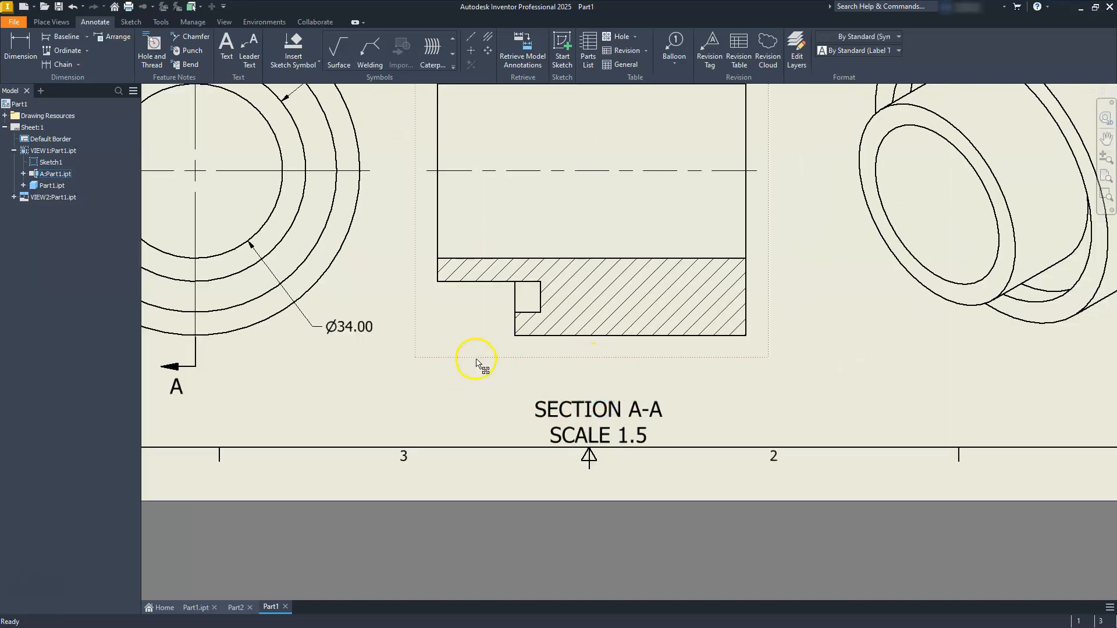
pyautogui.scroll(-3, 476, 363)
pyautogui.moveTo(419, 256)
pyautogui.mouseDown(button='middle')
pyautogui.moveTo(489, 428)
pyautogui.moveTo(456, 355)
pyautogui.moveTo(463, 386)
pyautogui.mouseUp(button='middle')
pyautogui.moveTo(501, 228); pyautogui.dragTo(511, 218)
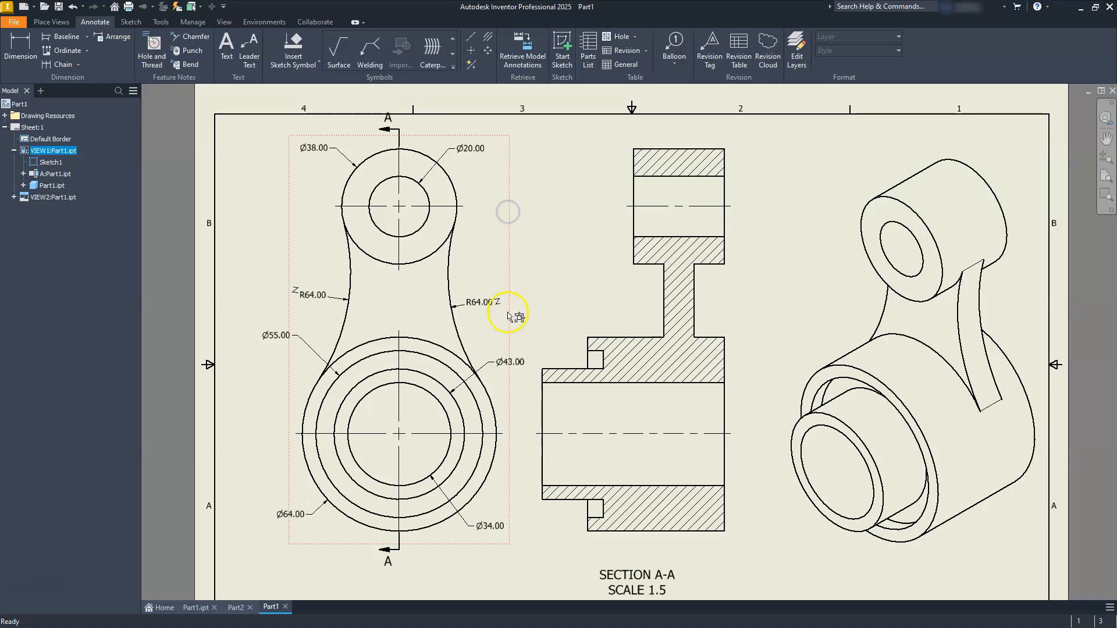
pyautogui.moveTo(509, 332); pyautogui.dragTo(483, 198, button='middle')
pyautogui.moveTo(593, 458); pyautogui.dragTo(601, 476)
pyautogui.scroll(3, 605, 448)
# Add horizontal dimensions below section A-A for the lower boss's overall length and its large outer cylinder's length
pyautogui.click(20, 48)
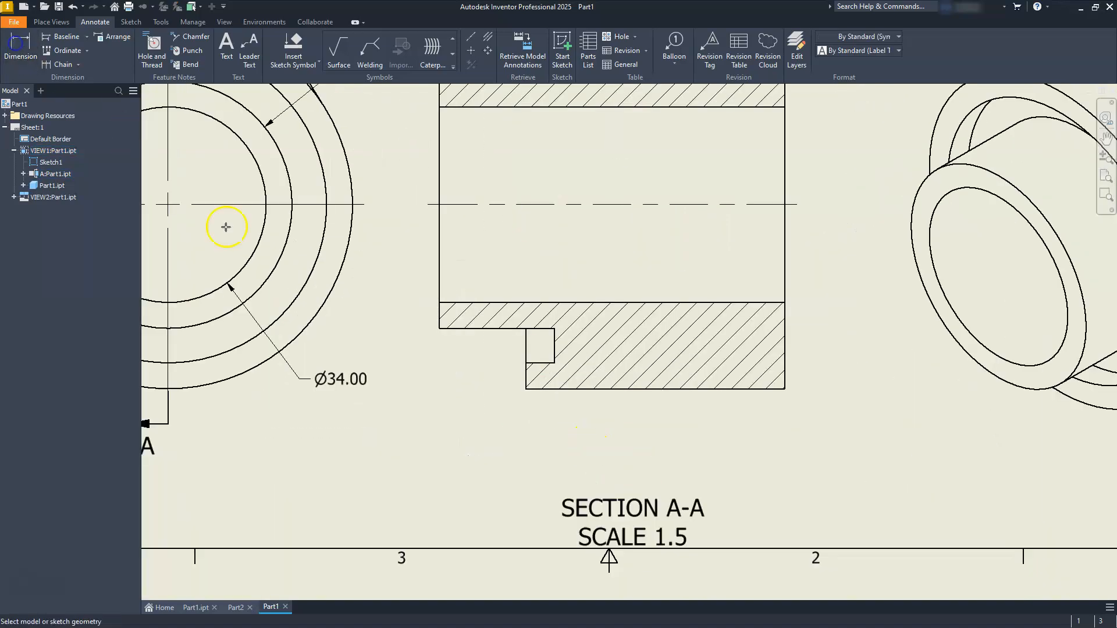
pyautogui.click(785, 391)
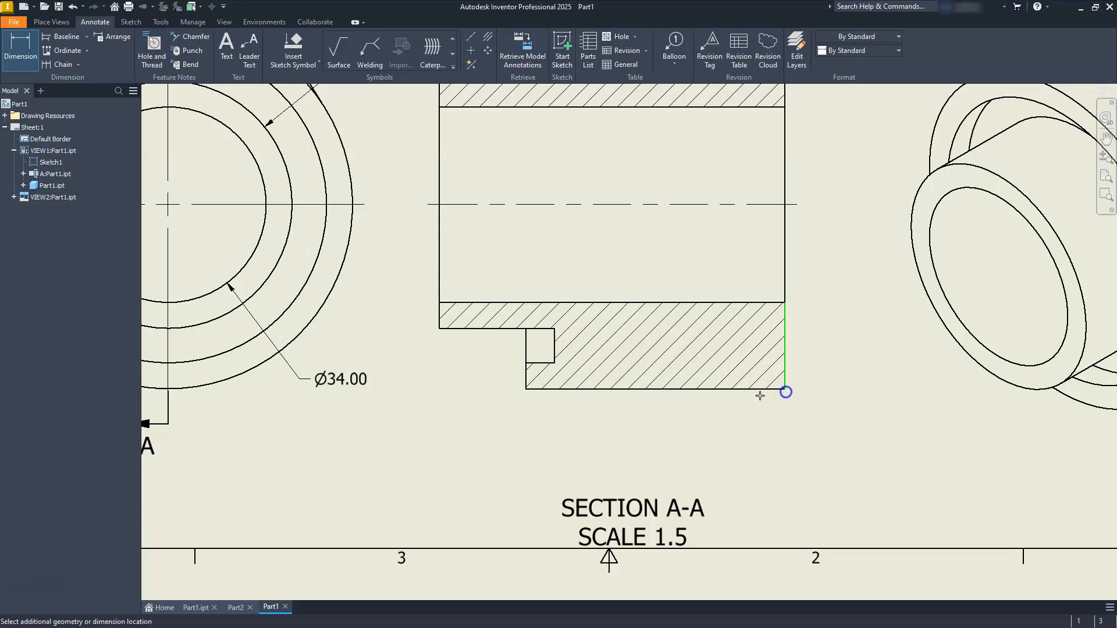
pyautogui.click(442, 329)
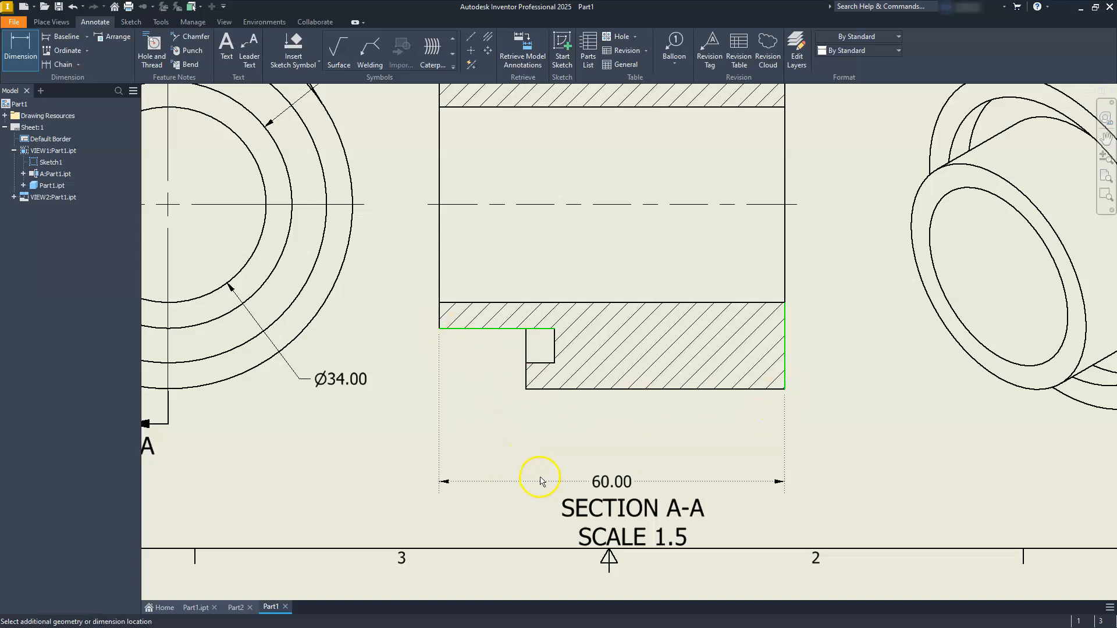
pyautogui.click(542, 475)
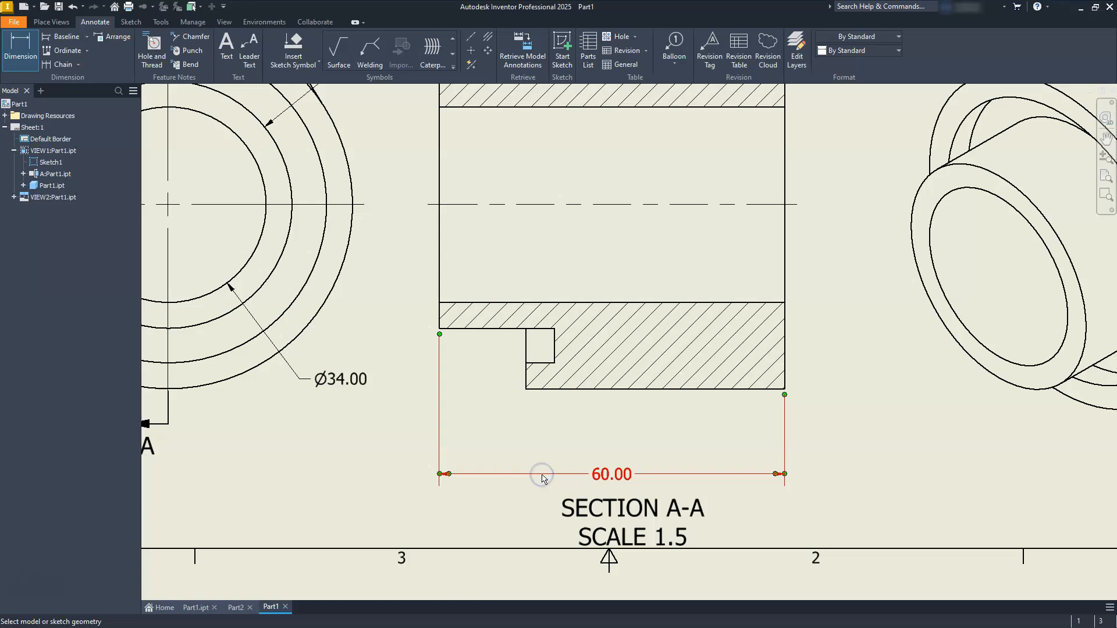
pyautogui.click(786, 392)
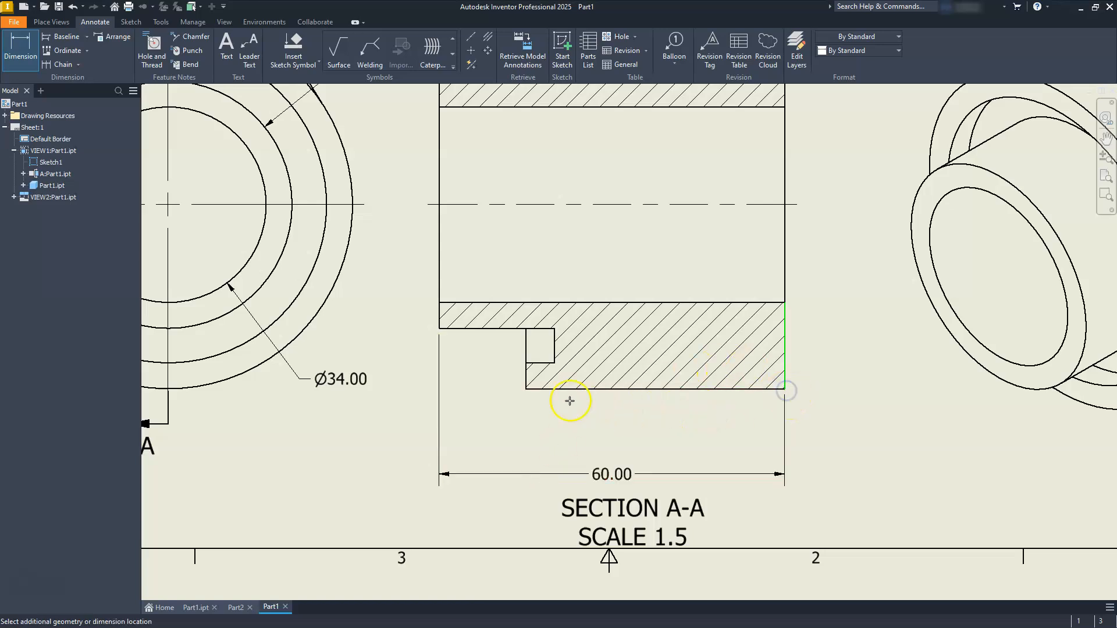
pyautogui.click(527, 389)
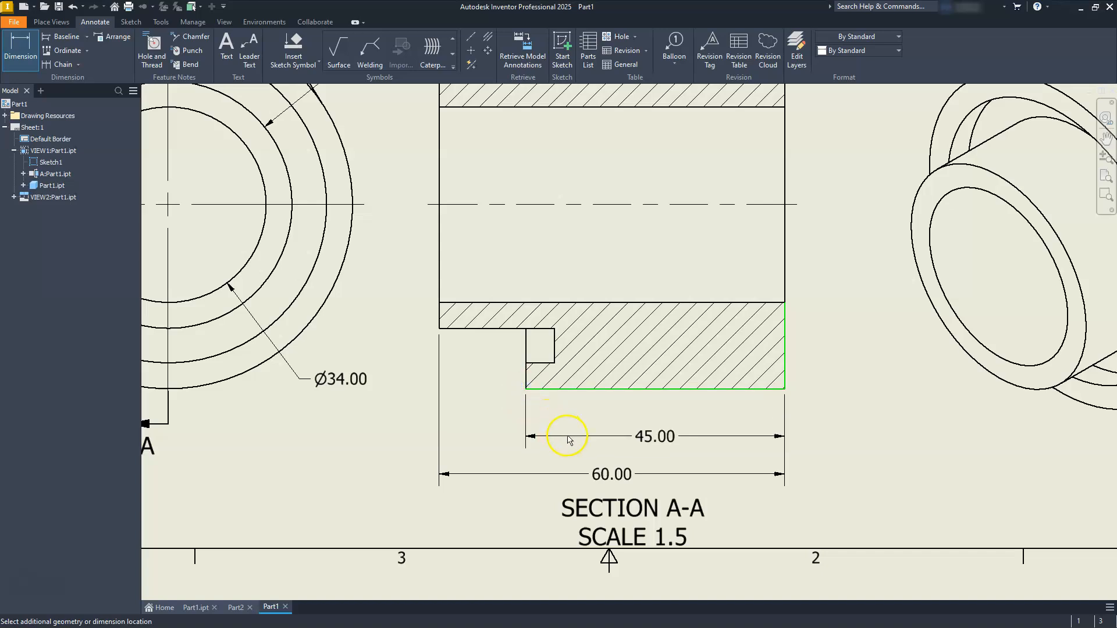
pyautogui.click(573, 452)
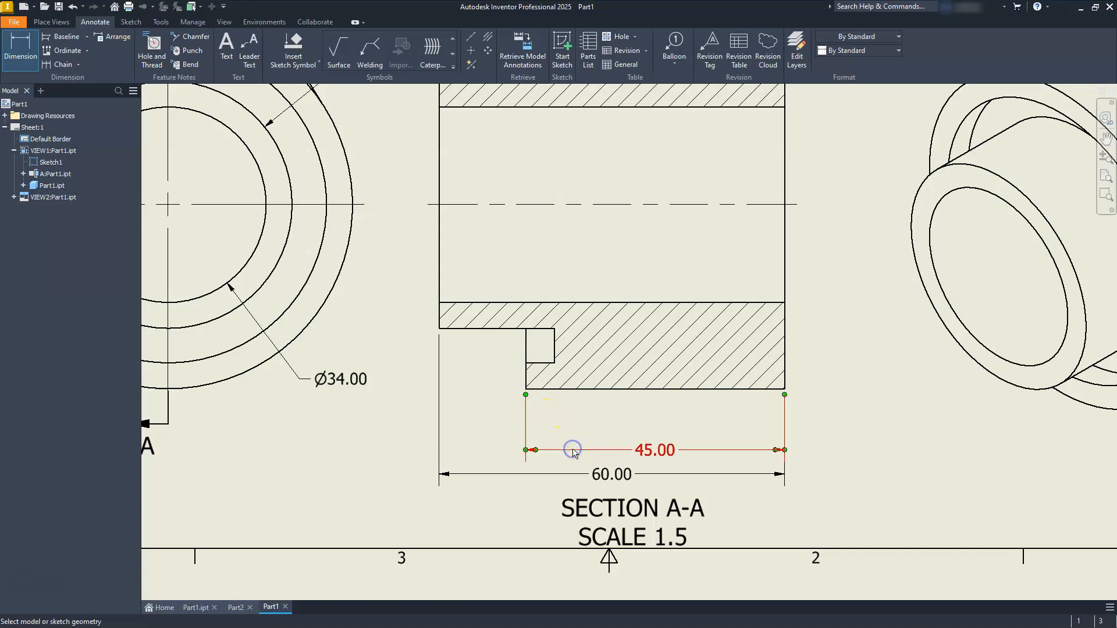
# Dimension the depth of the annular recess in the lower boss, placing it above the two length dimensions in section A-A
pyautogui.click(621, 387)
pyautogui.click(555, 364)
pyautogui.click(525, 363)
pyautogui.click(565, 417)
pyautogui.press('Escape')
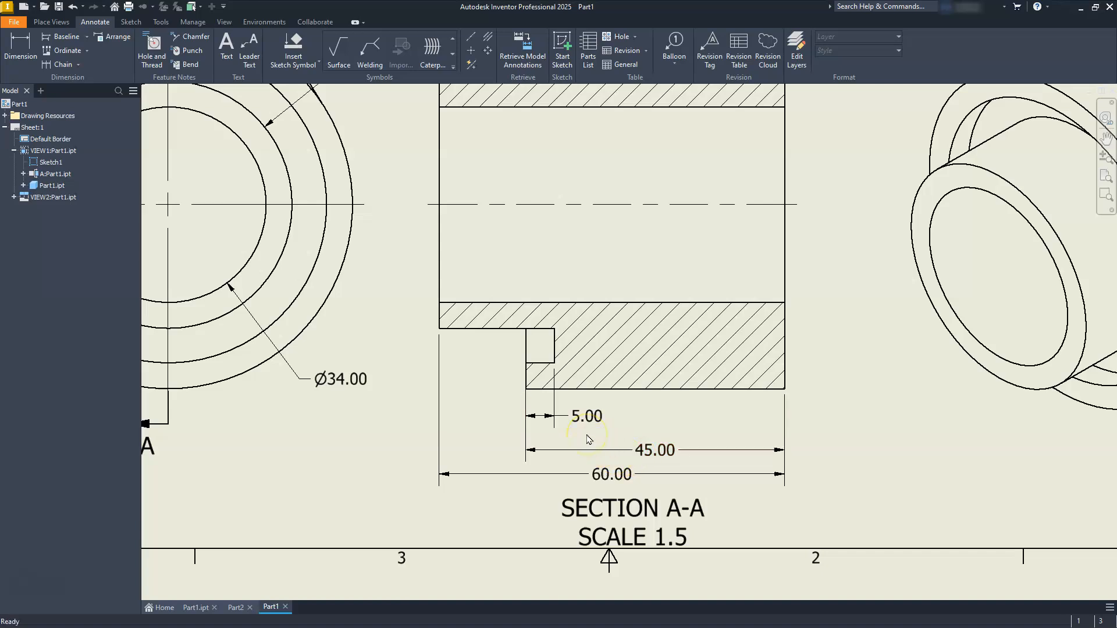
# Switch to the Part1.ipt model and set the distance of Extrusion1 to 30 mm
pyautogui.click(196, 609)
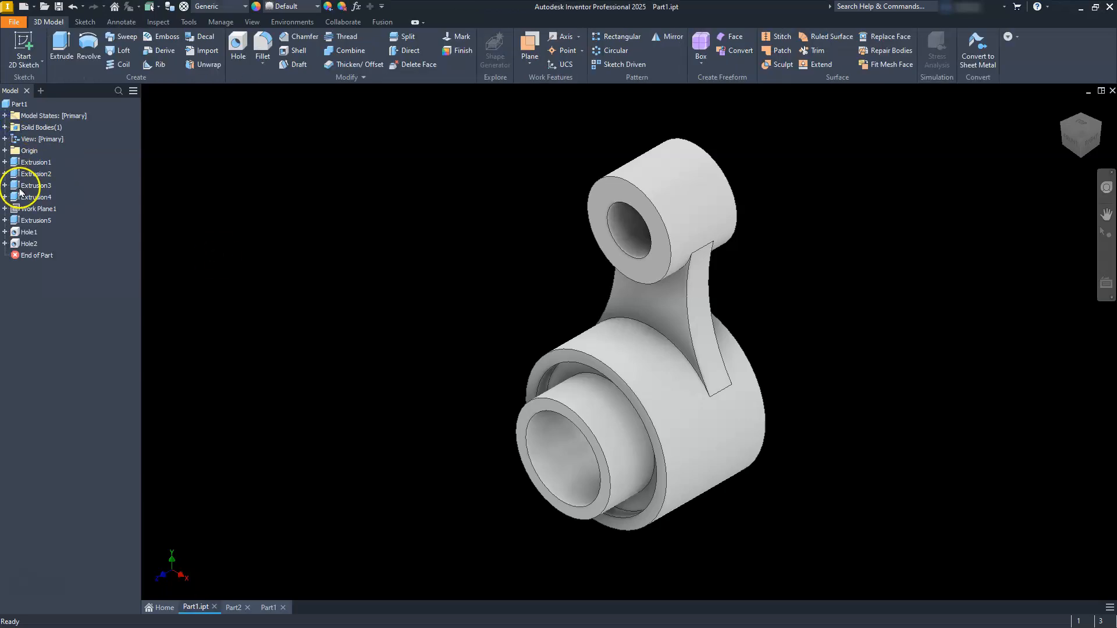
pyautogui.click(6, 163)
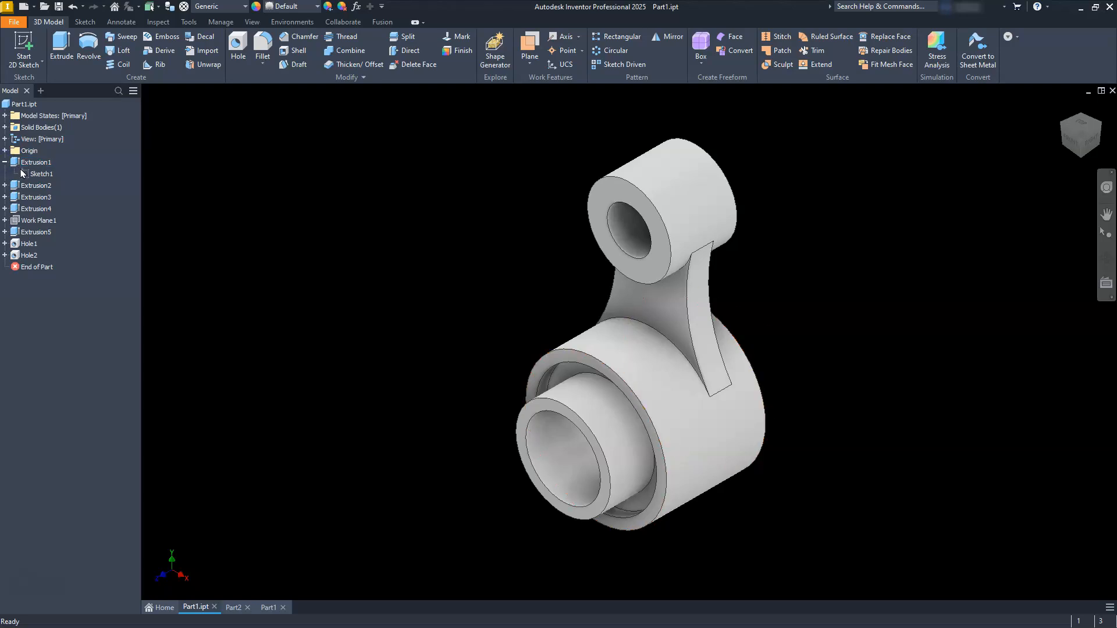
pyautogui.doubleClick(13, 163)
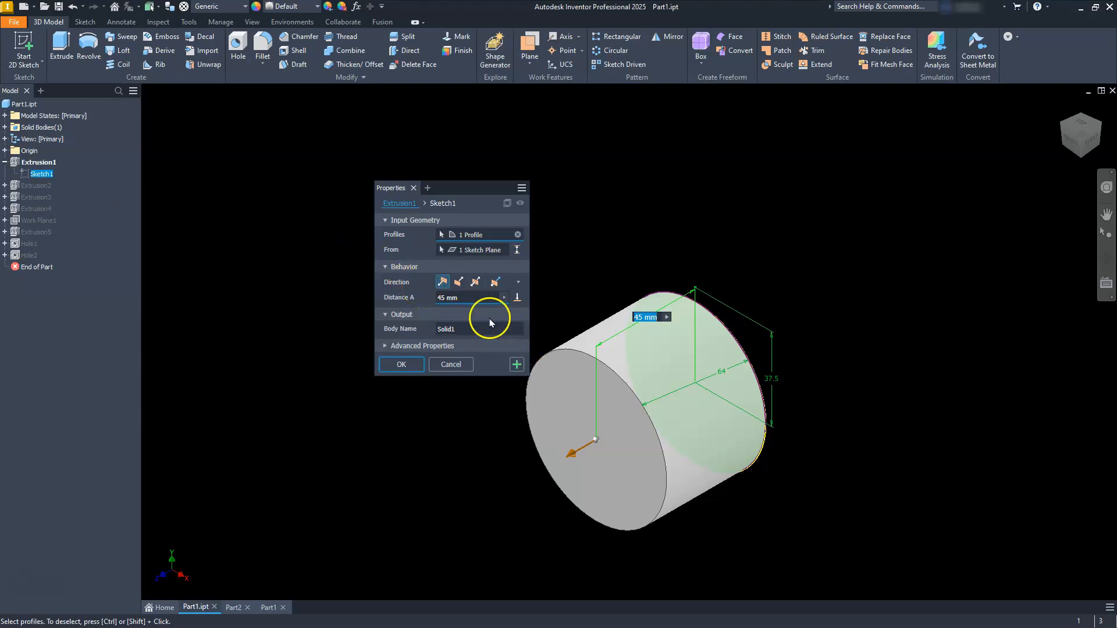
pyautogui.moveTo(463, 298); pyautogui.dragTo(421, 297)
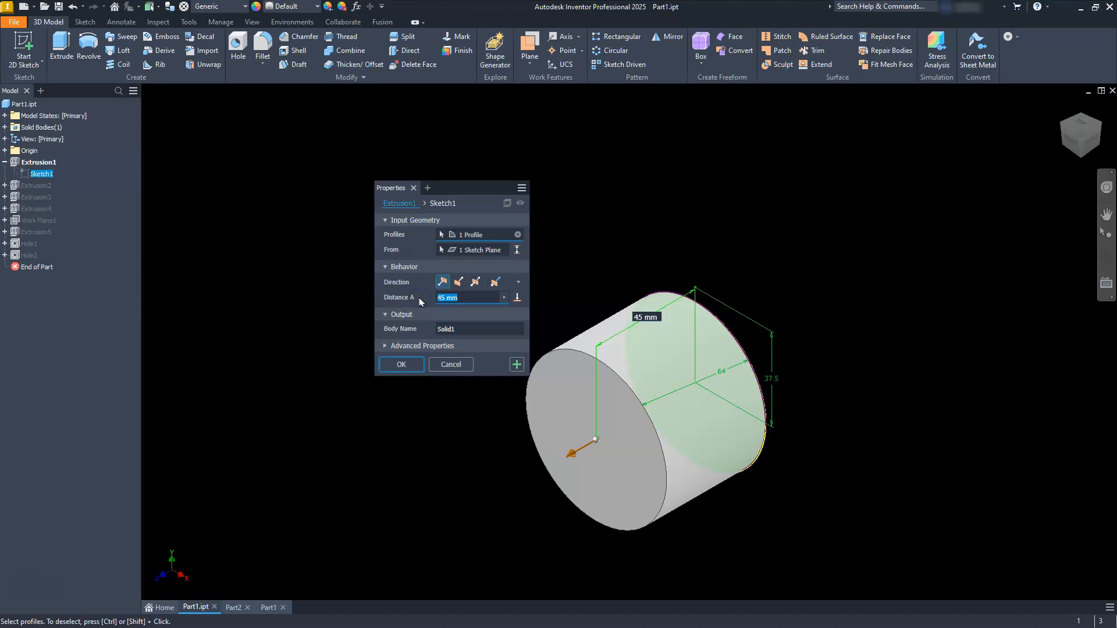
pyautogui.click(429, 299)
pyautogui.write('30')
pyautogui.click(336, 288)
pyautogui.click(393, 362)
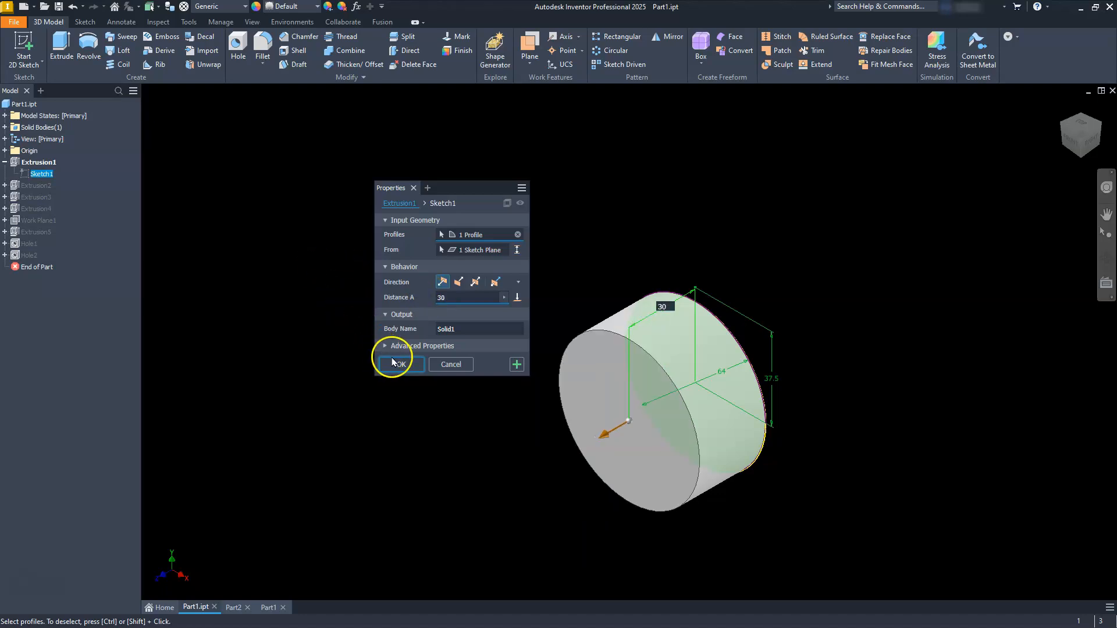
pyautogui.click(543, 259)
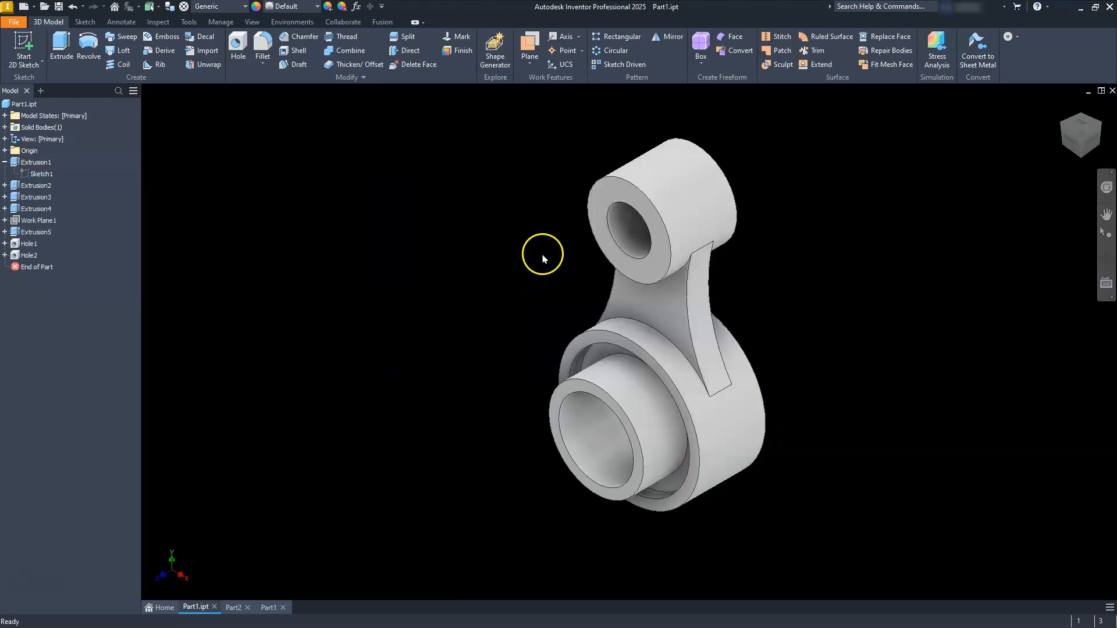
# Check the extrusion settings of Extrusion2 and Extrusion3 in the part model
pyautogui.doubleClick(15, 186)
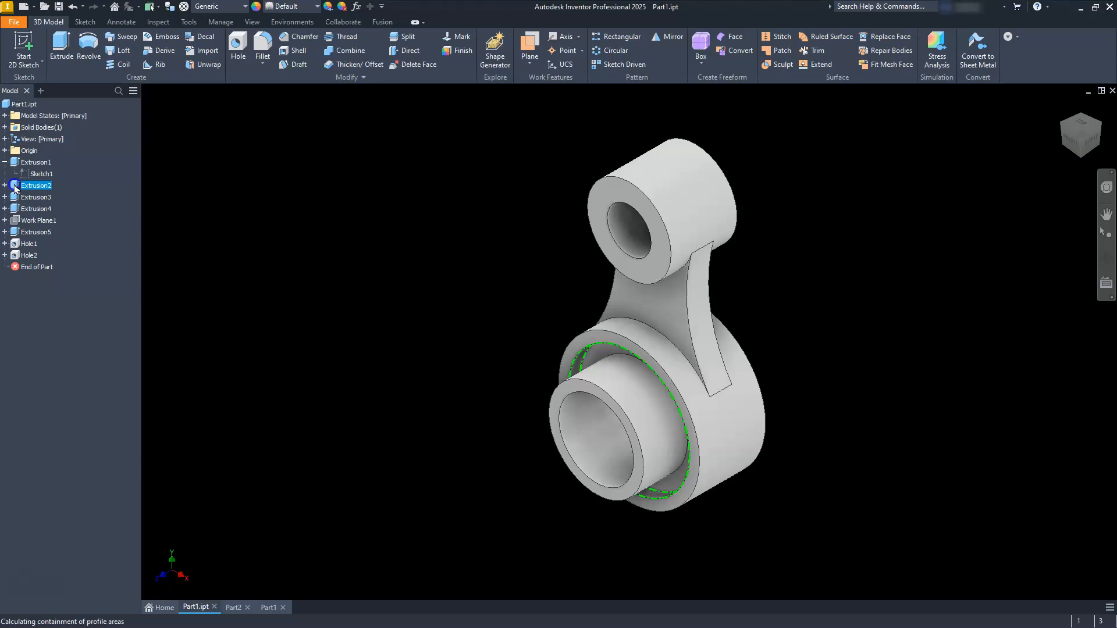
pyautogui.click(401, 366)
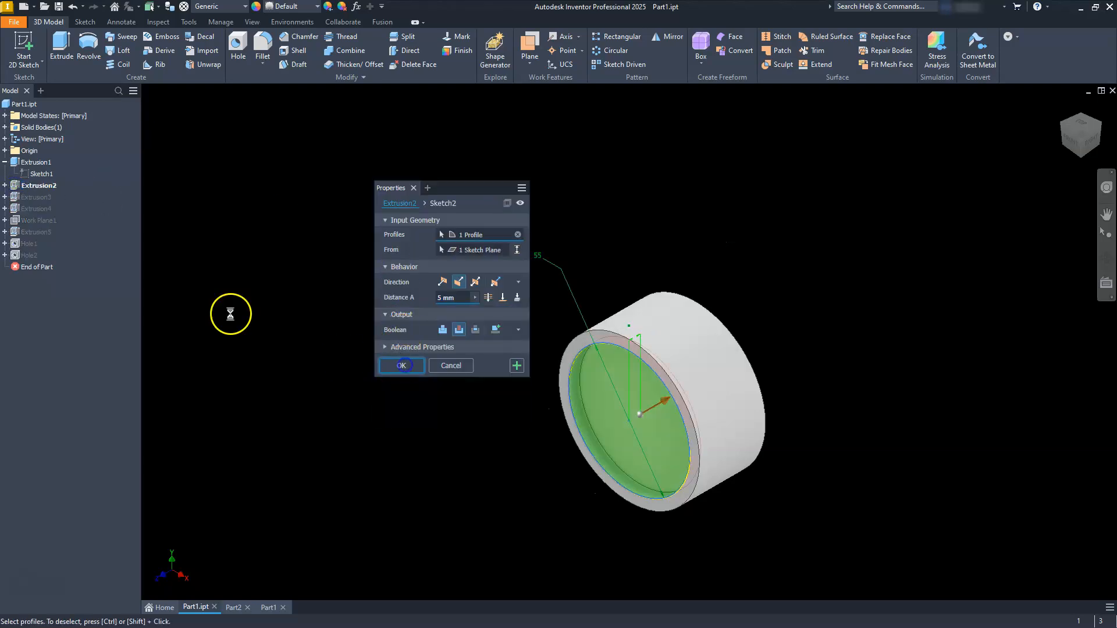
pyautogui.click(14, 198)
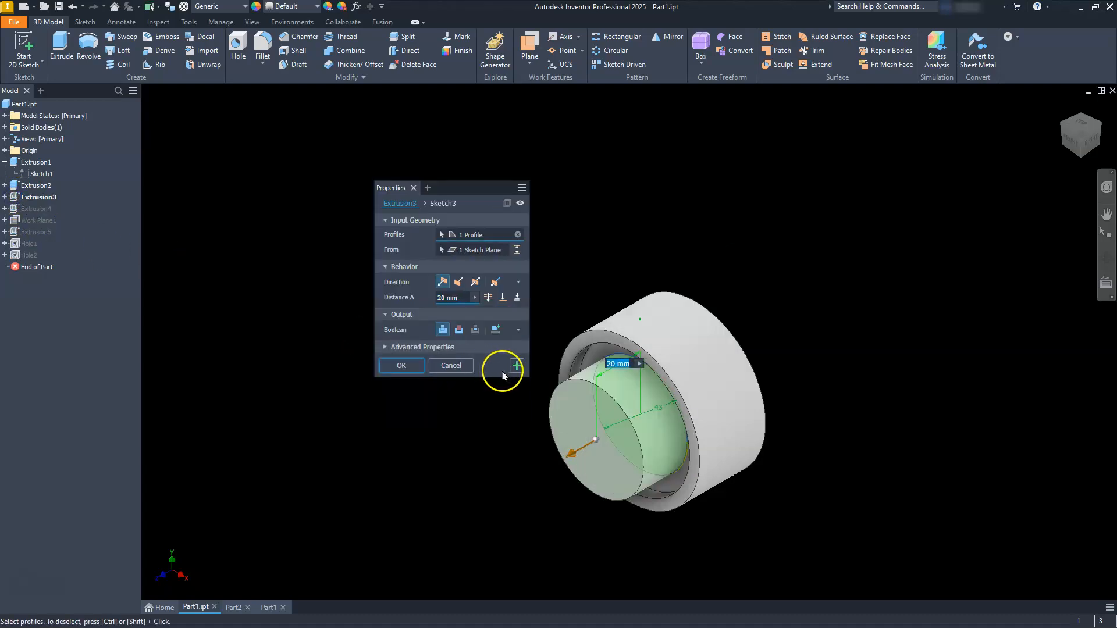
pyautogui.click(456, 366)
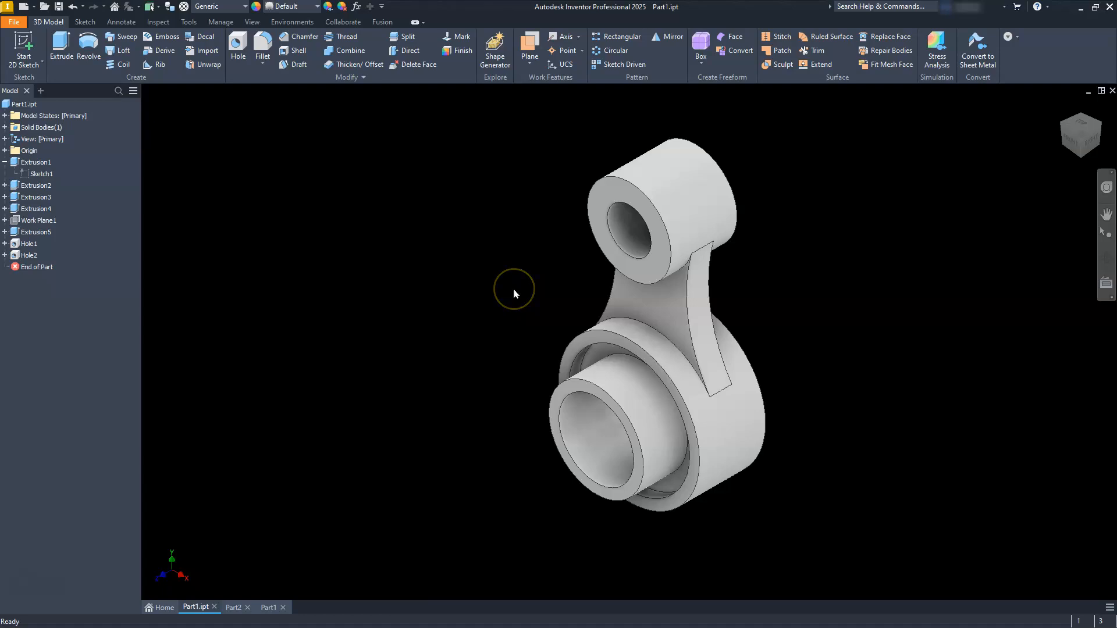
# Return to the Part1 drawing and center the text of the 30 mm dimension below section A-A
pyautogui.click(461, 331)
pyautogui.click(271, 608)
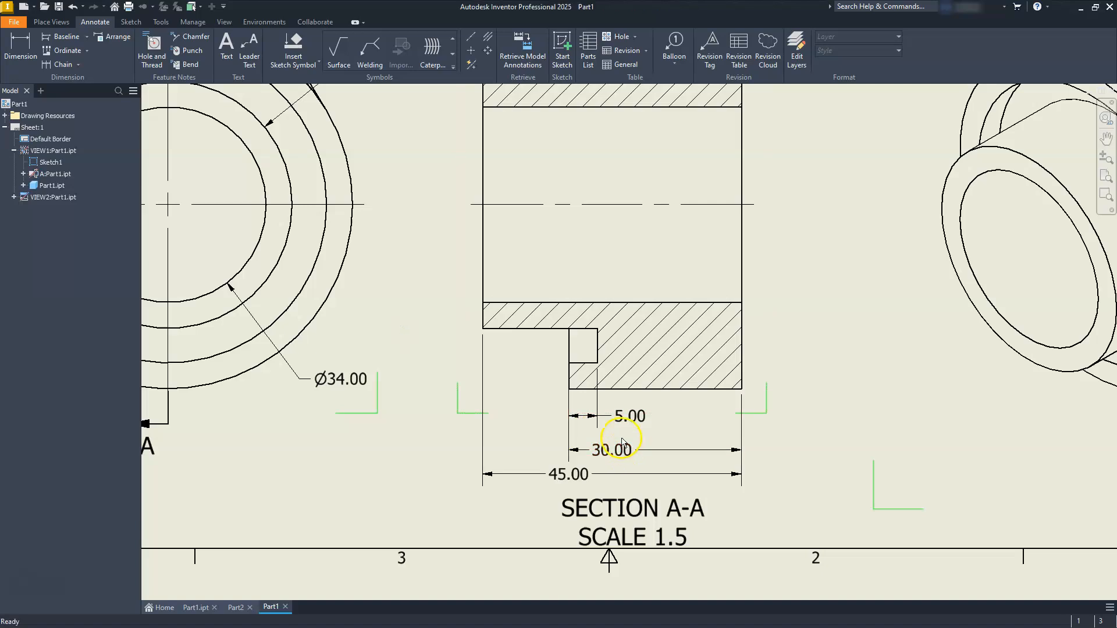
pyautogui.moveTo(618, 452); pyautogui.dragTo(651, 450)
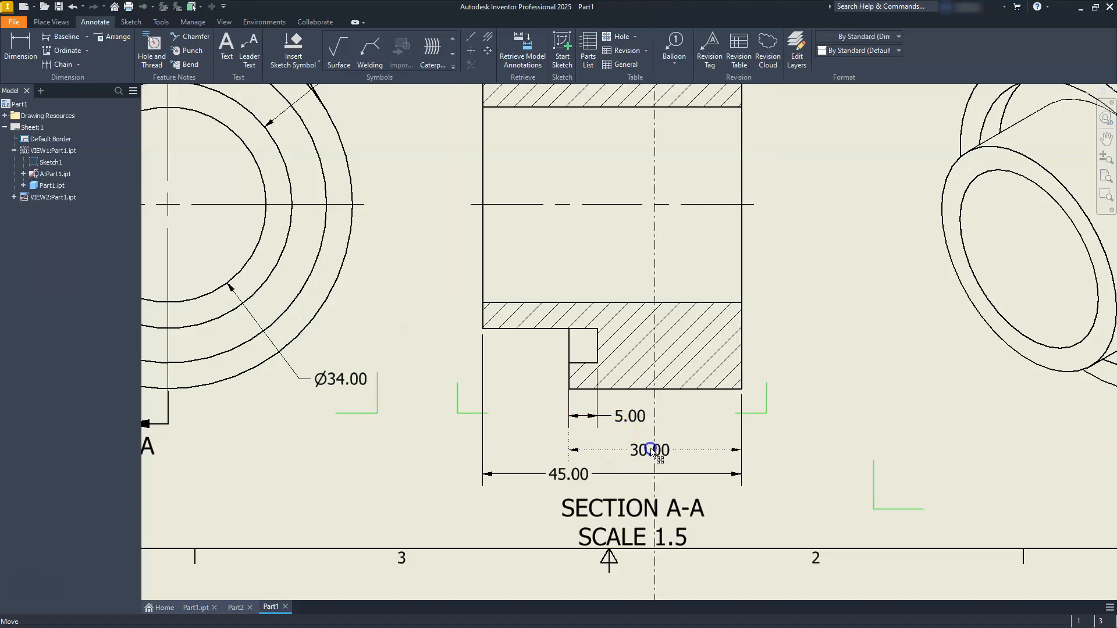
# Dimension the web's offset from the lower boss's right face and the web's thickness in section A-A
pyautogui.scroll(-3, 511, 382)
pyautogui.moveTo(511, 381); pyautogui.dragTo(548, 448, button='middle')
pyautogui.moveTo(565, 211); pyautogui.dragTo(569, 304, button='middle')
pyautogui.scroll(3, 616, 283)
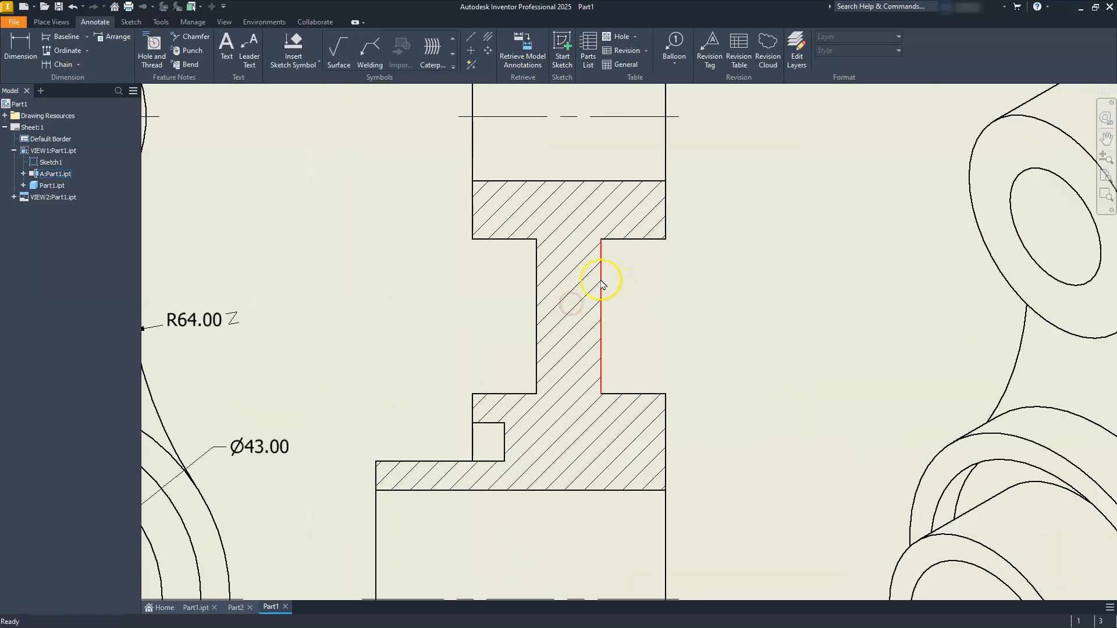
pyautogui.click(20, 49)
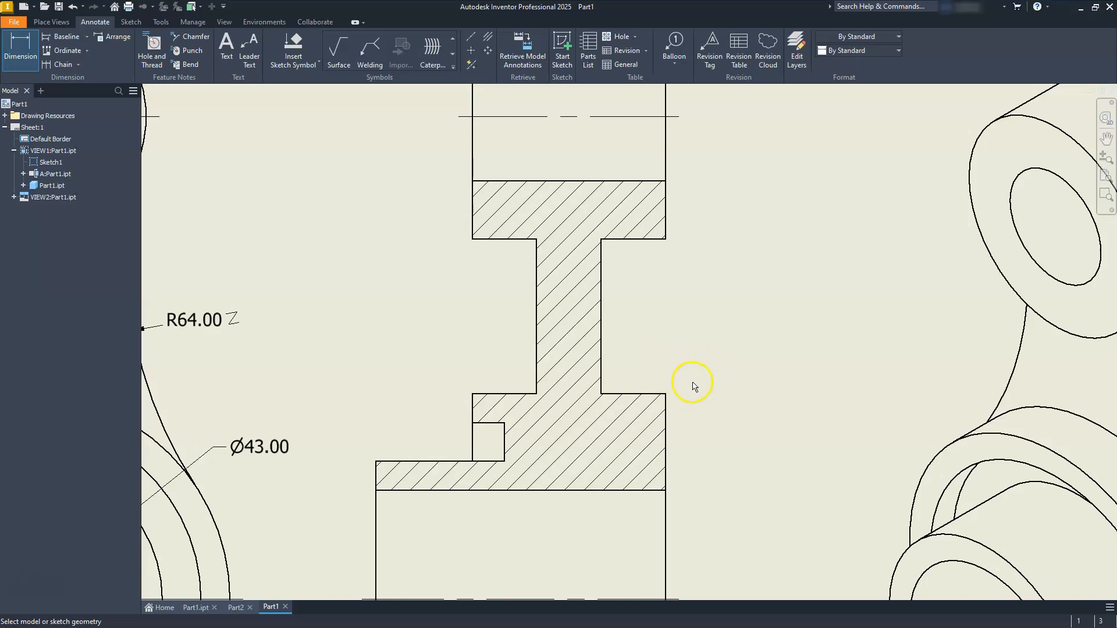
pyautogui.click(668, 394)
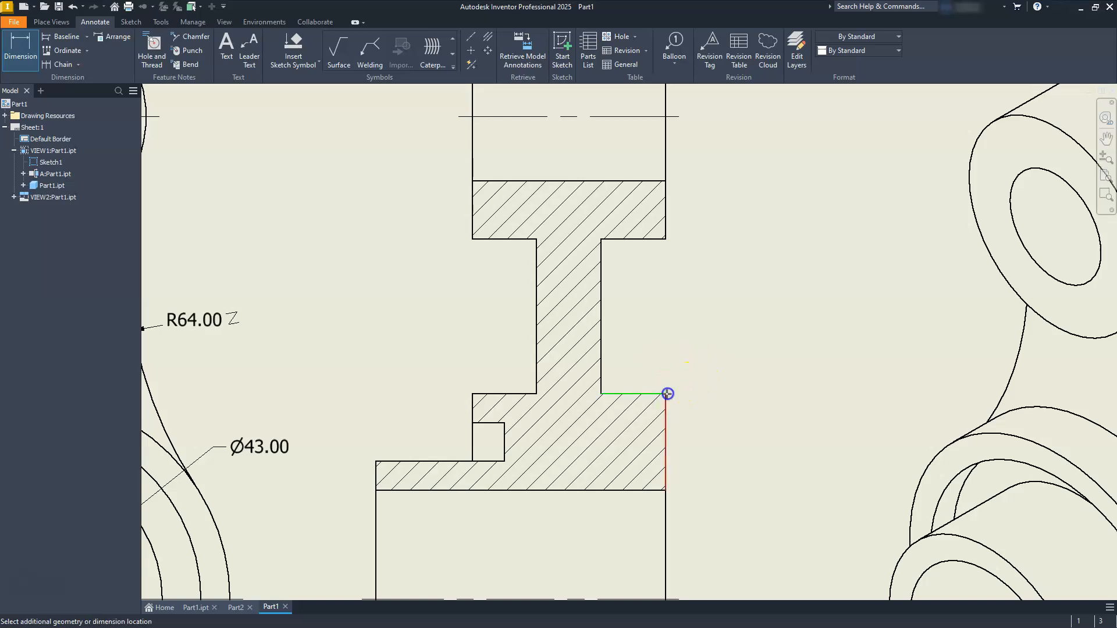
pyautogui.click(602, 393)
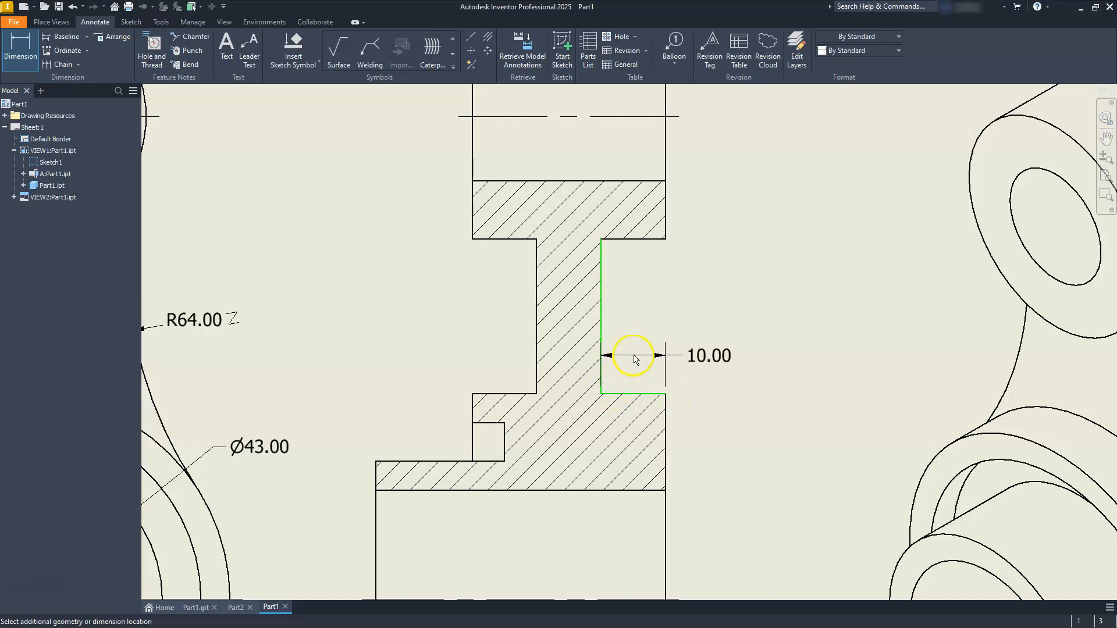
pyautogui.click(634, 350)
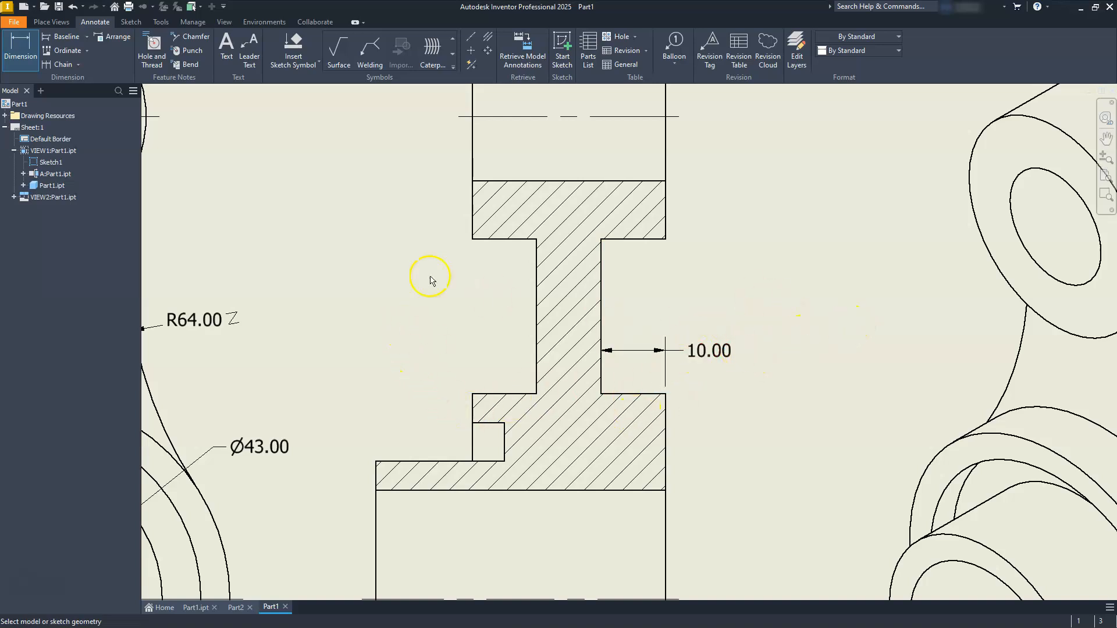
pyautogui.click(533, 395)
pyautogui.click(600, 391)
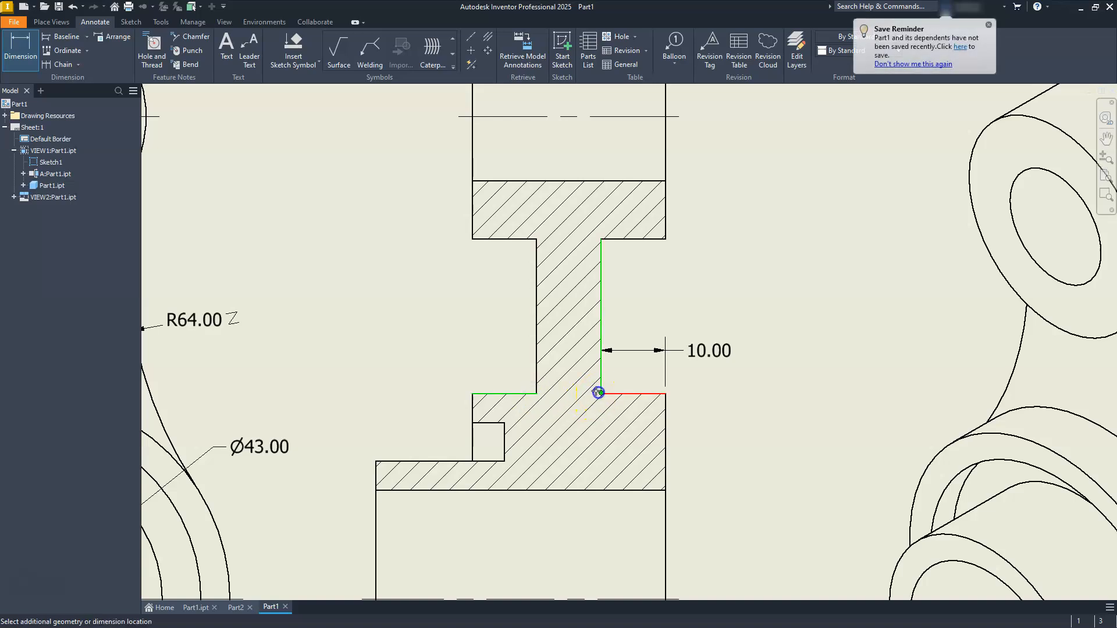
pyautogui.click(498, 305)
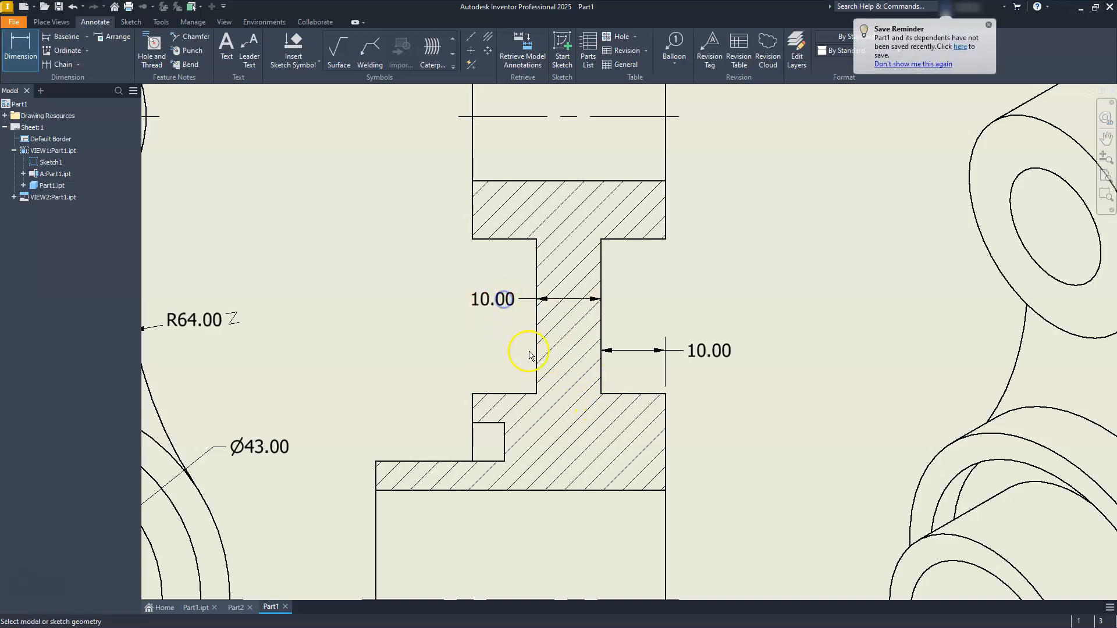
# Dimension the upper boss's width above its top edge in section A-A
pyautogui.scroll(3, 573, 296)
pyautogui.moveTo(565, 254)
pyautogui.mouseDown(button='middle')
pyautogui.moveTo(623, 479)
pyautogui.moveTo(588, 414)
pyautogui.moveTo(589, 480)
pyautogui.mouseUp(button='middle')
pyautogui.click(623, 203)
pyautogui.moveTo(623, 204); pyautogui.dragTo(621, 282, button='middle')
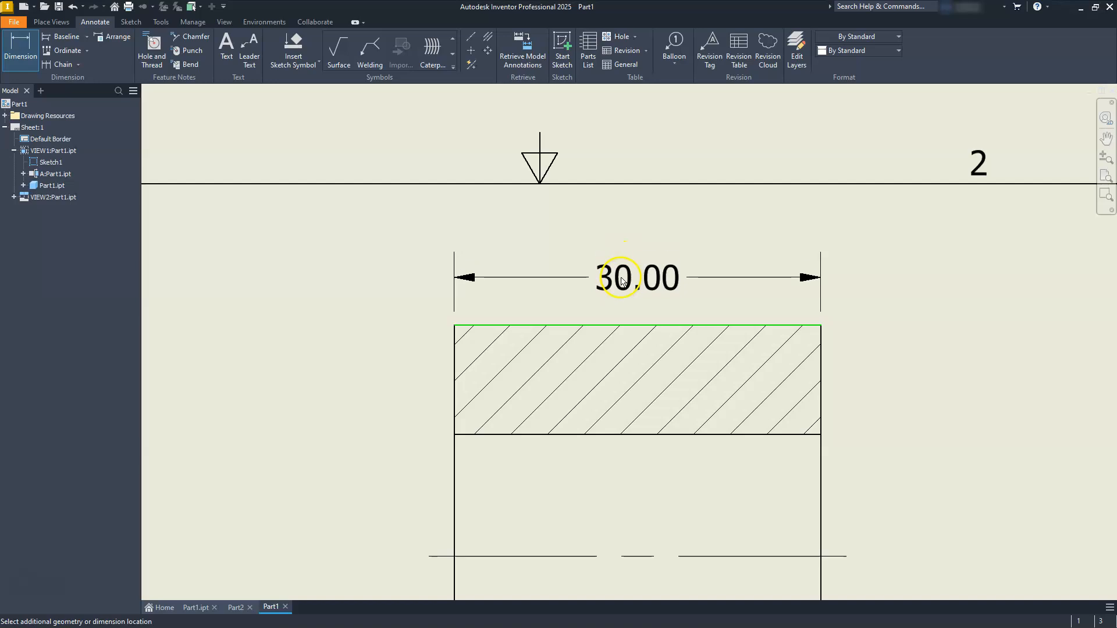
pyautogui.click(621, 256)
# Move the section A-A label slightly up and to the left, away from the bottom sheet border
pyautogui.scroll(5, 626, 252)
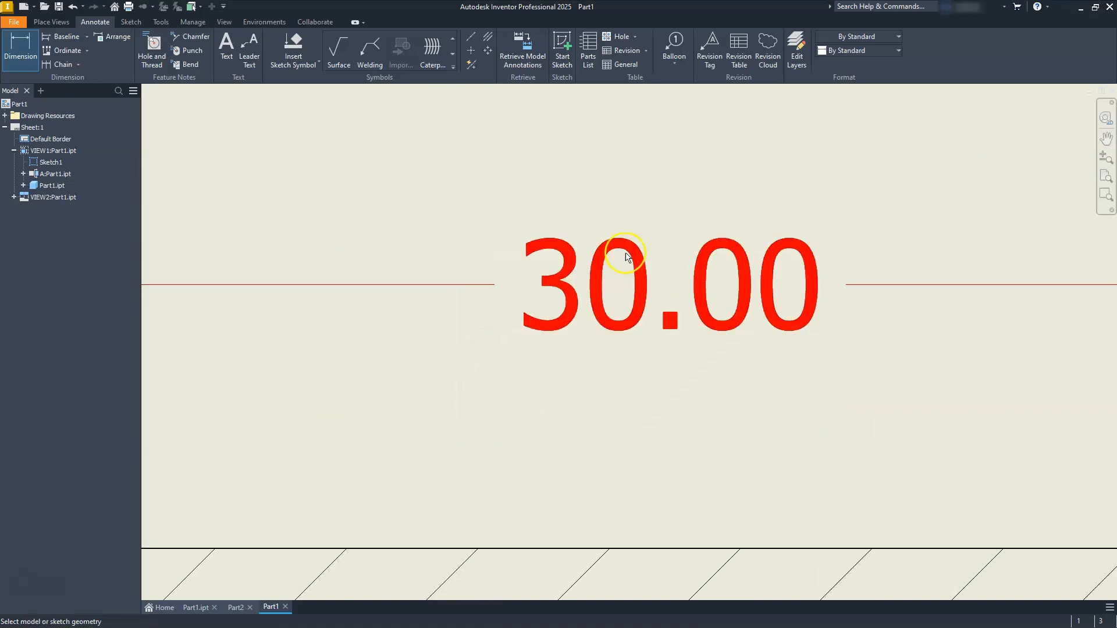
pyautogui.scroll(-10, 626, 262)
pyautogui.moveTo(640, 368); pyautogui.dragTo(644, 250, button='middle')
pyautogui.scroll(-4, 641, 276)
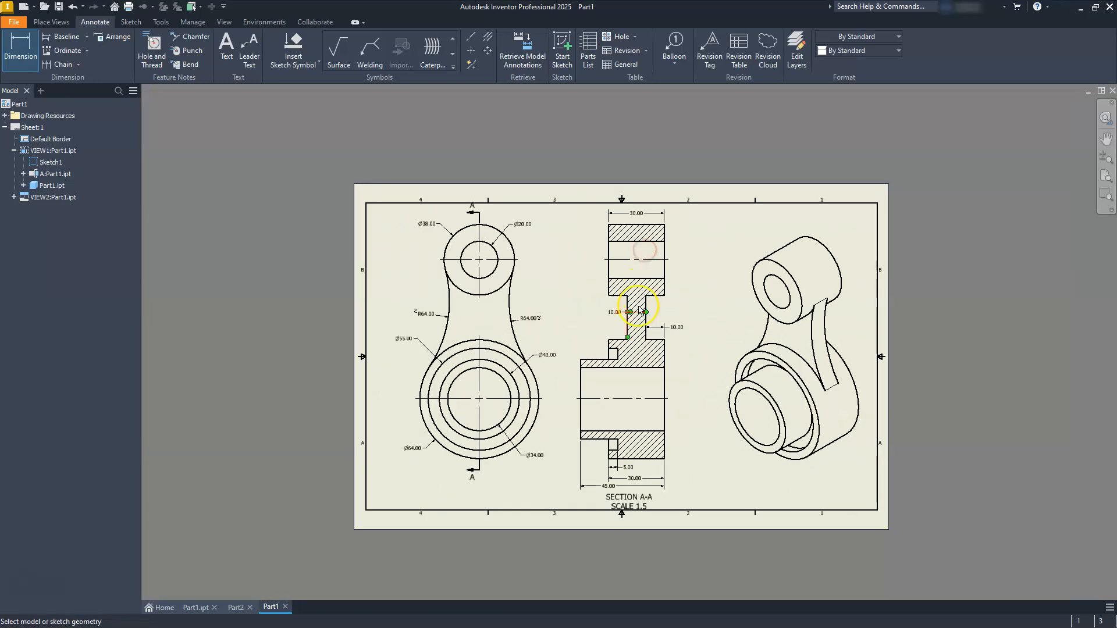
pyautogui.moveTo(643, 312); pyautogui.dragTo(640, 298, button='middle')
pyautogui.scroll(8, 618, 500)
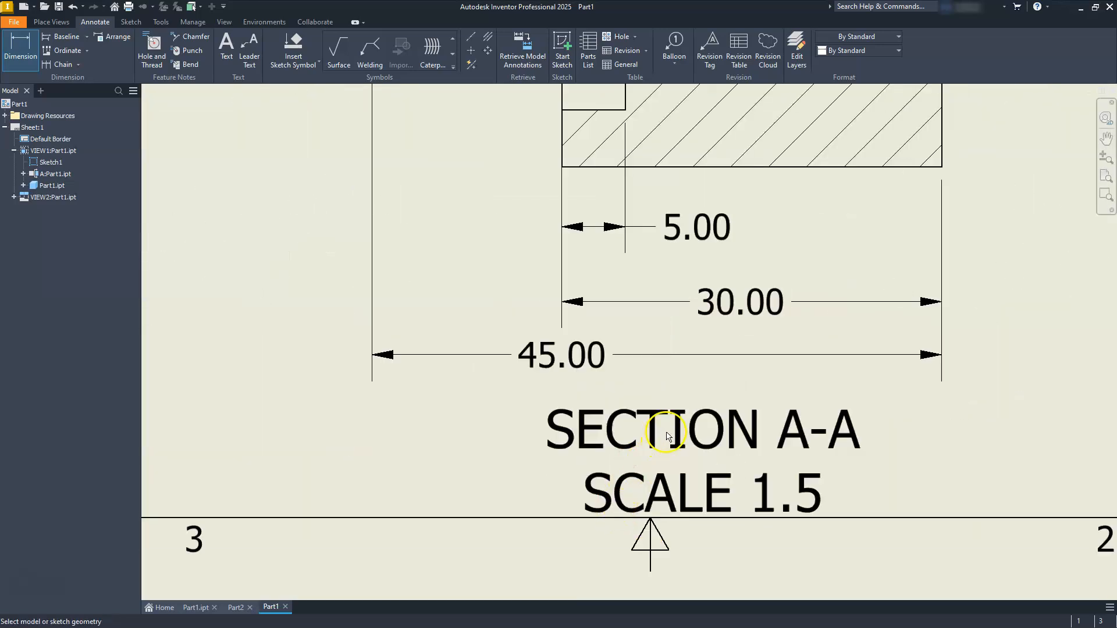
pyautogui.moveTo(692, 425); pyautogui.dragTo(679, 410)
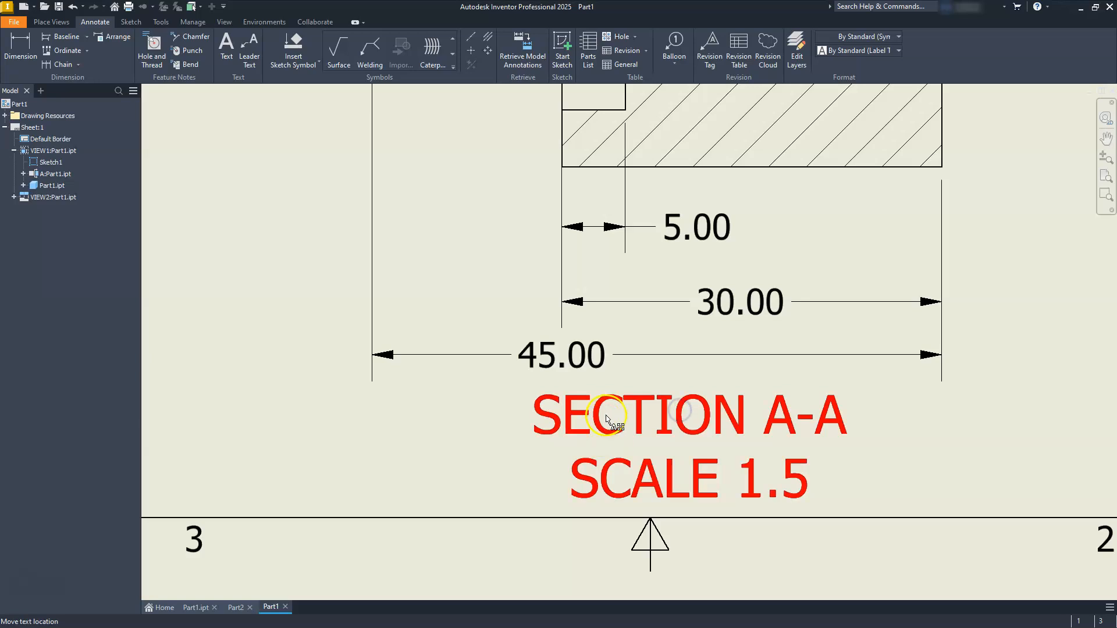
pyautogui.scroll(-7, 610, 422)
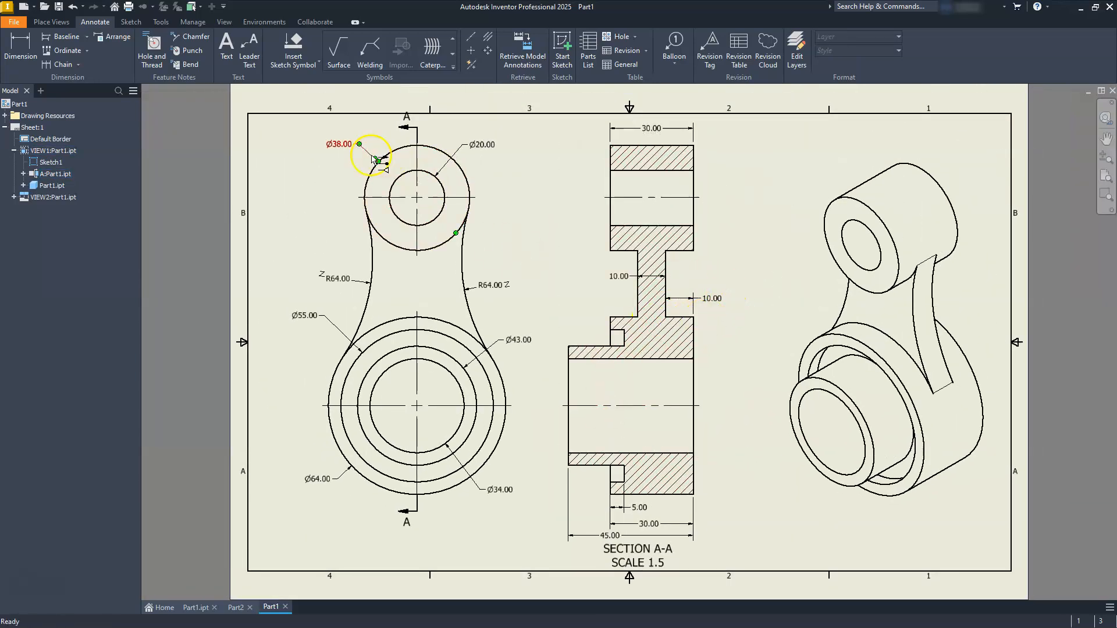
# Turn off trailing zeros for linear dimensions in the Default - mm (ANSI) dimension style and save the style
pyautogui.click(183, 24)
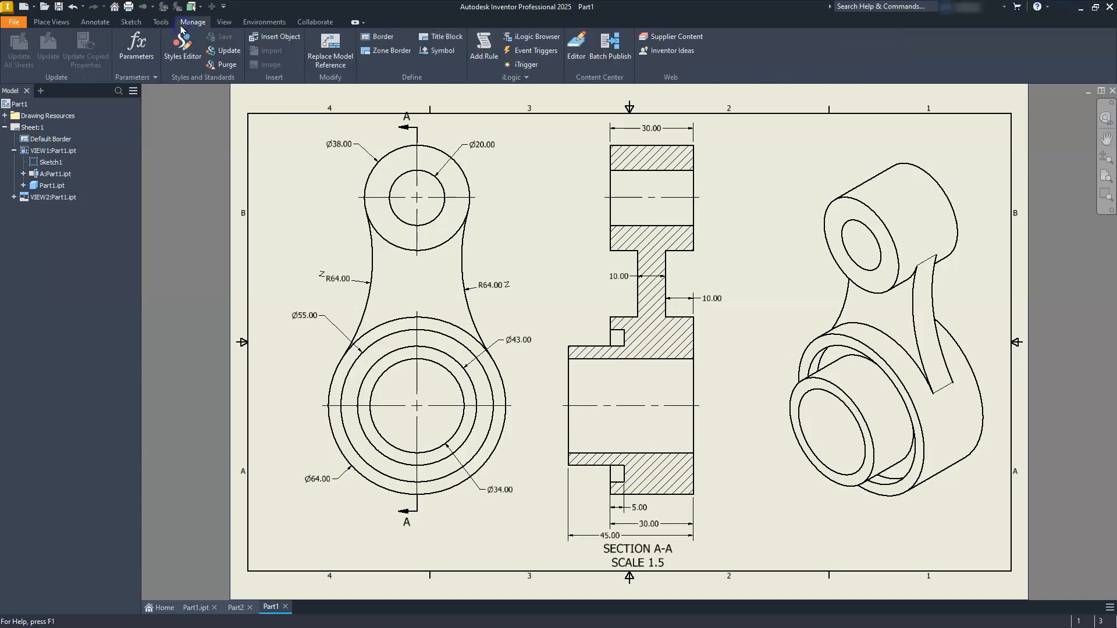
pyautogui.click(181, 39)
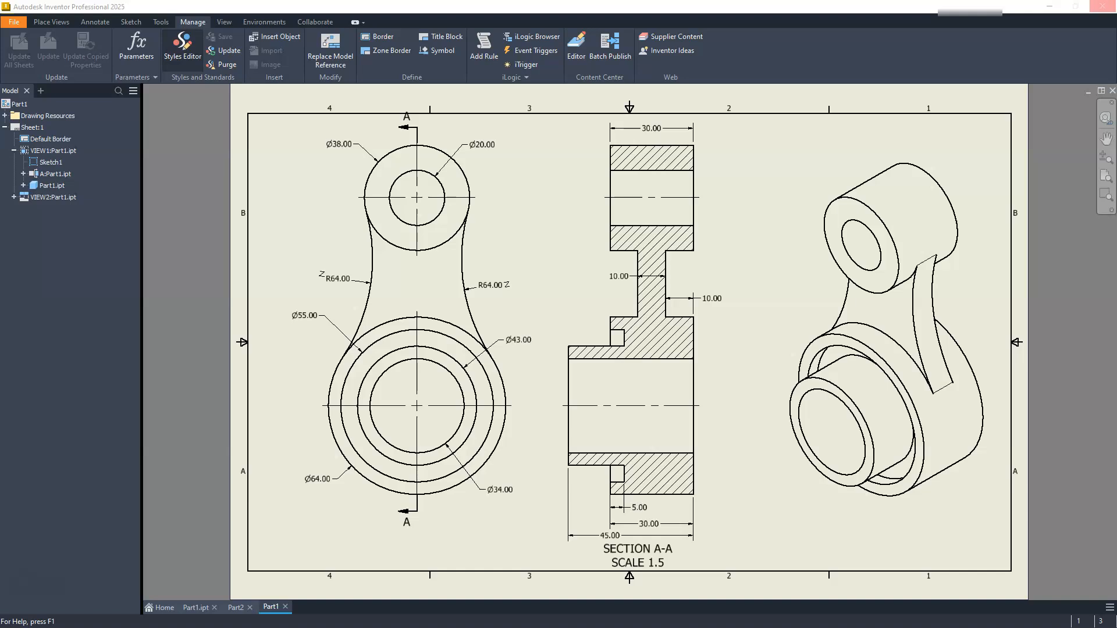
pyautogui.click(383, 233)
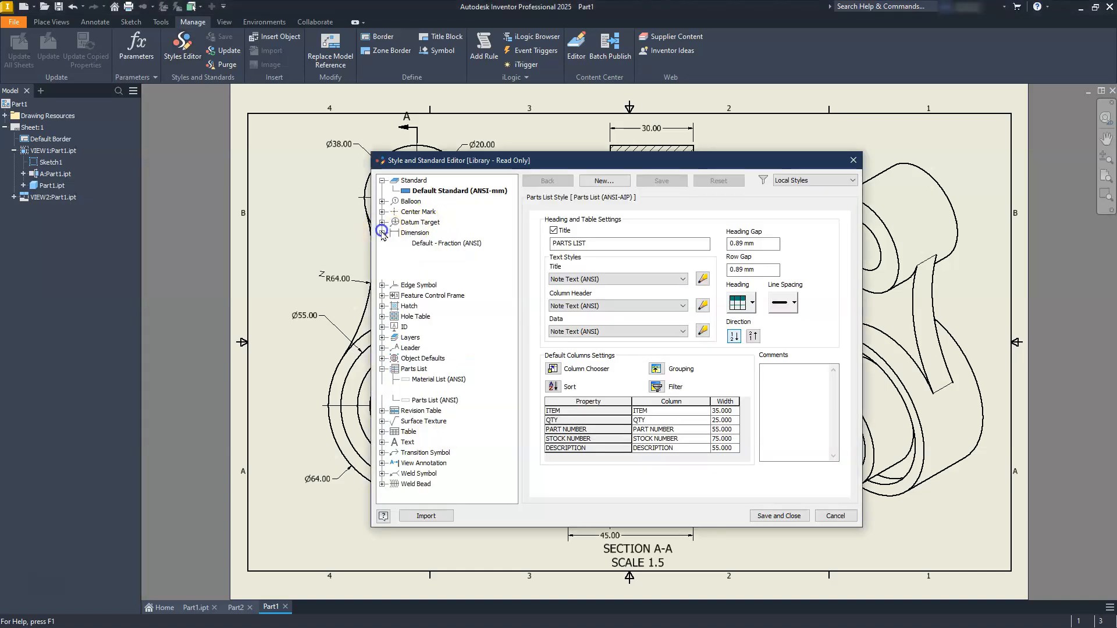
pyautogui.click(434, 255)
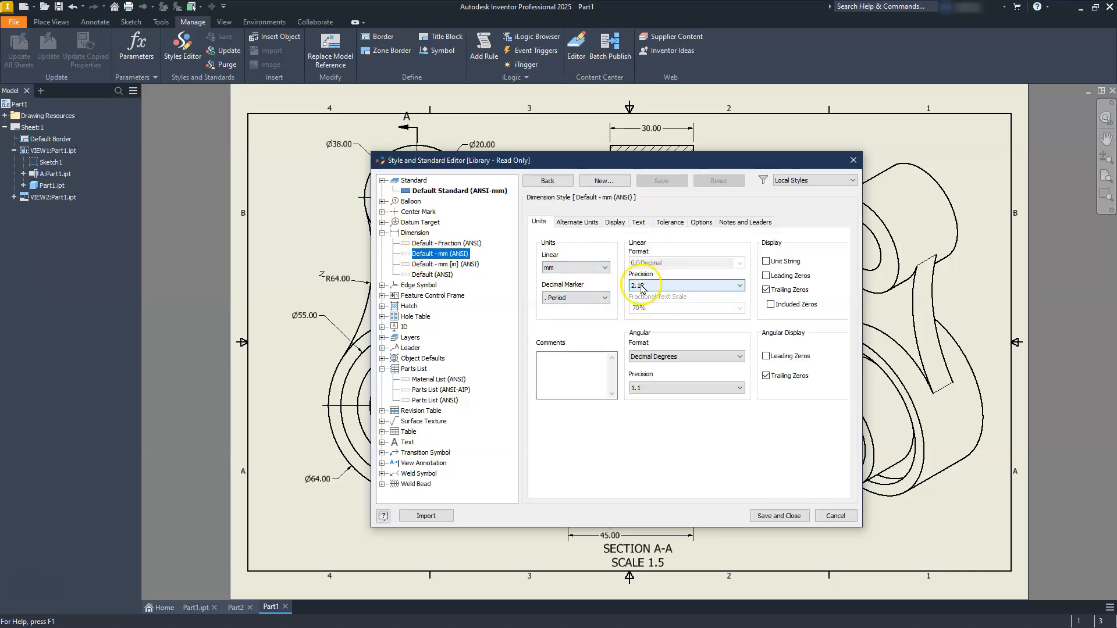
pyautogui.click(766, 290)
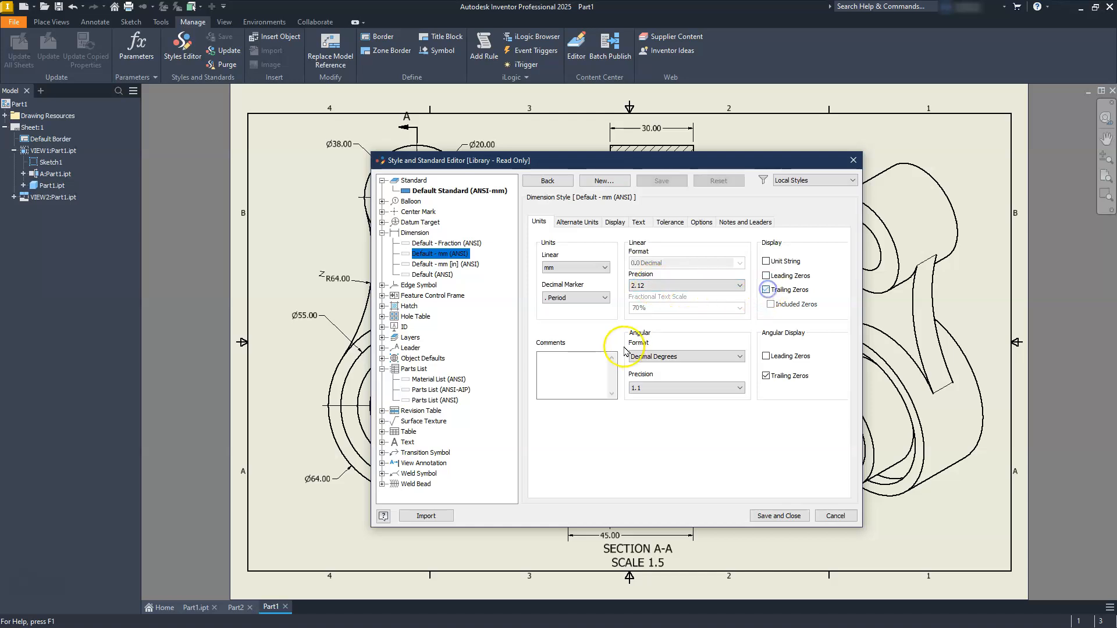
pyautogui.moveTo(753, 162); pyautogui.dragTo(746, 74)
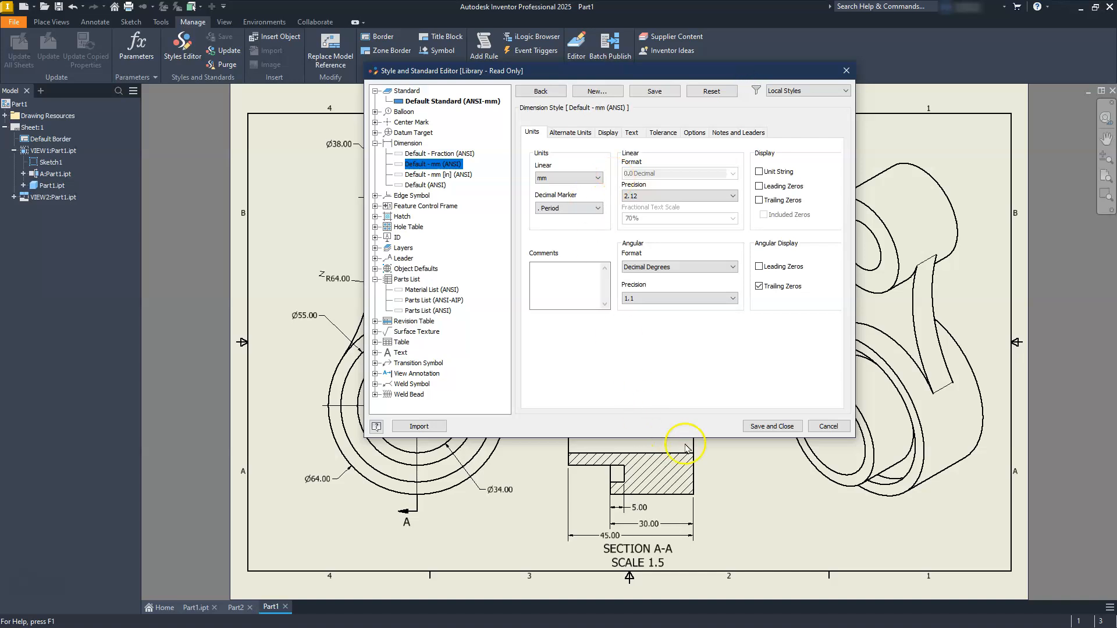
pyautogui.click(773, 427)
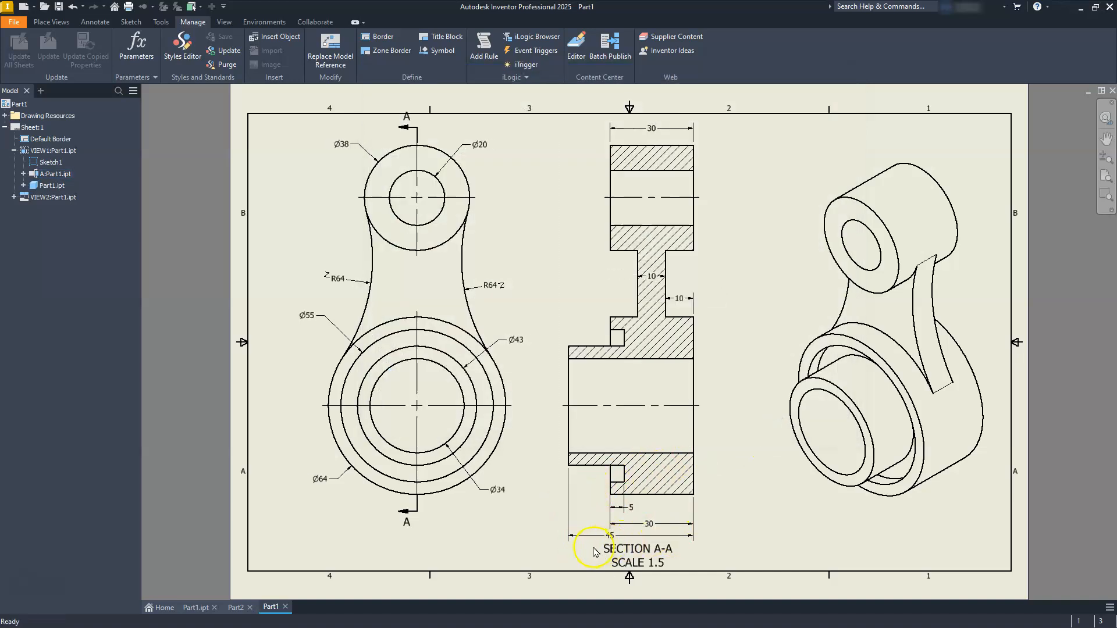
# Center the text of the 45 mm overall width dimension below section A-A
pyautogui.scroll(-5, 608, 571)
pyautogui.scroll(9, 609, 569)
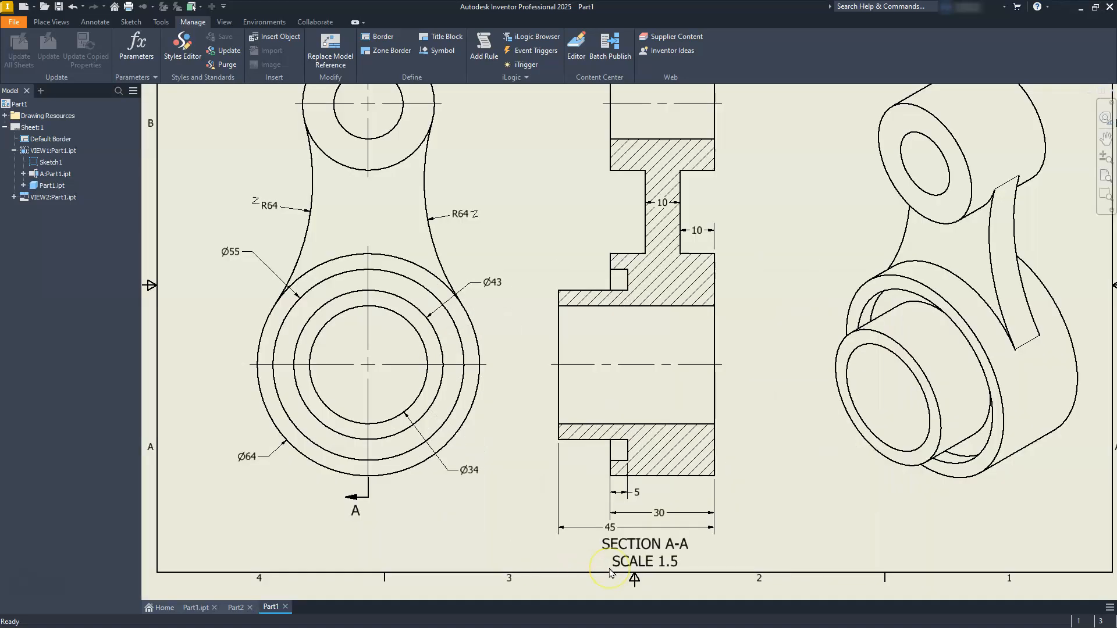
pyautogui.moveTo(613, 490); pyautogui.dragTo(661, 492)
pyautogui.scroll(-3, 449, 486)
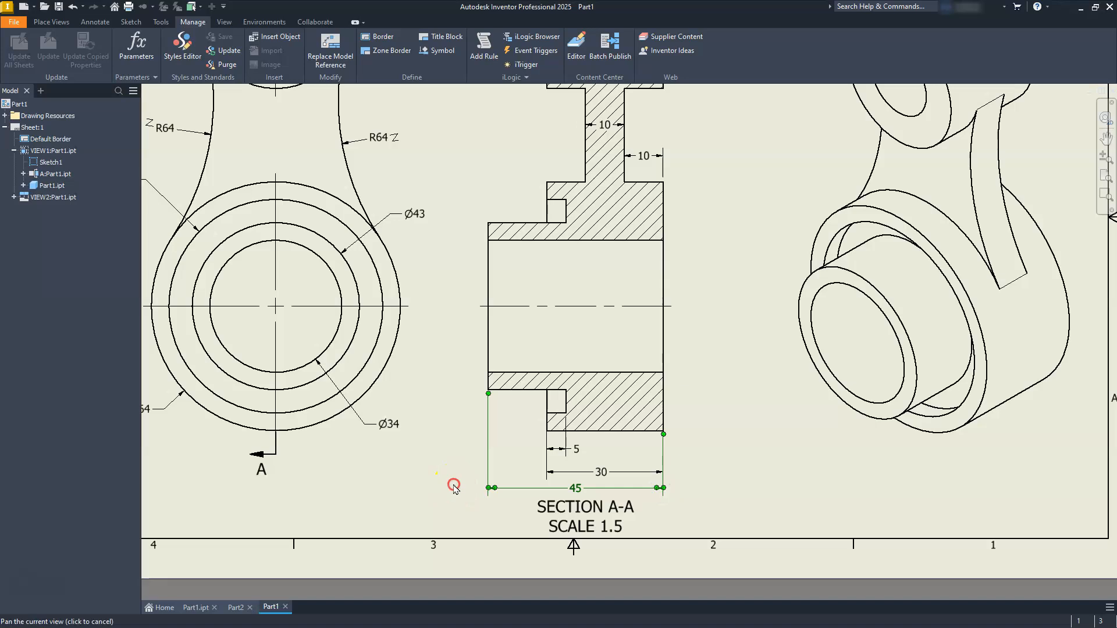
pyautogui.scroll(-3, 452, 486)
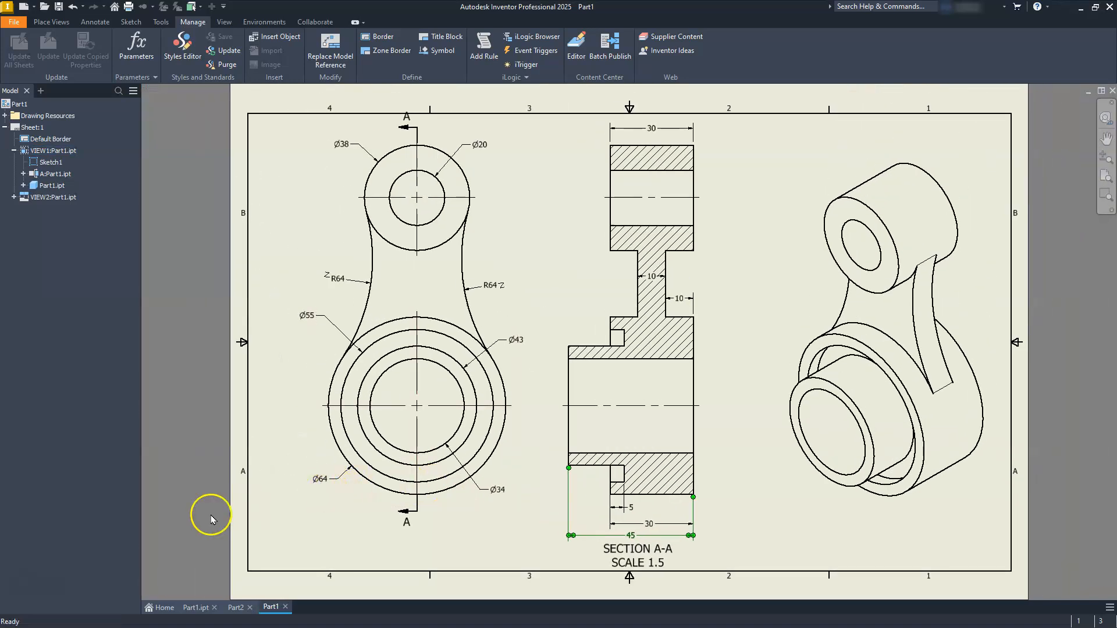
pyautogui.click(557, 548)
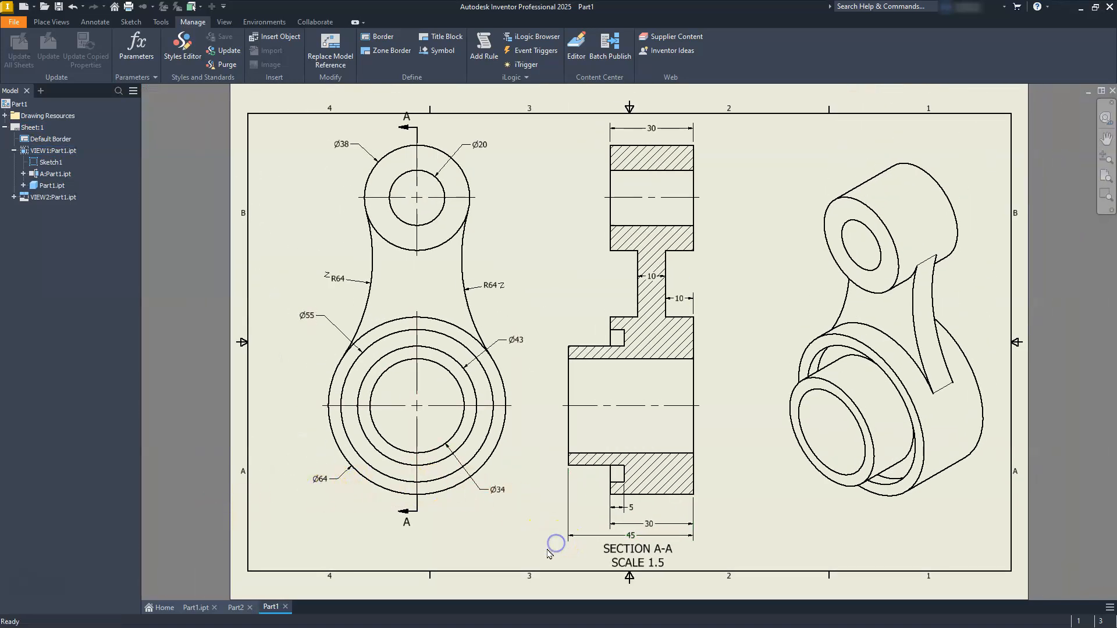